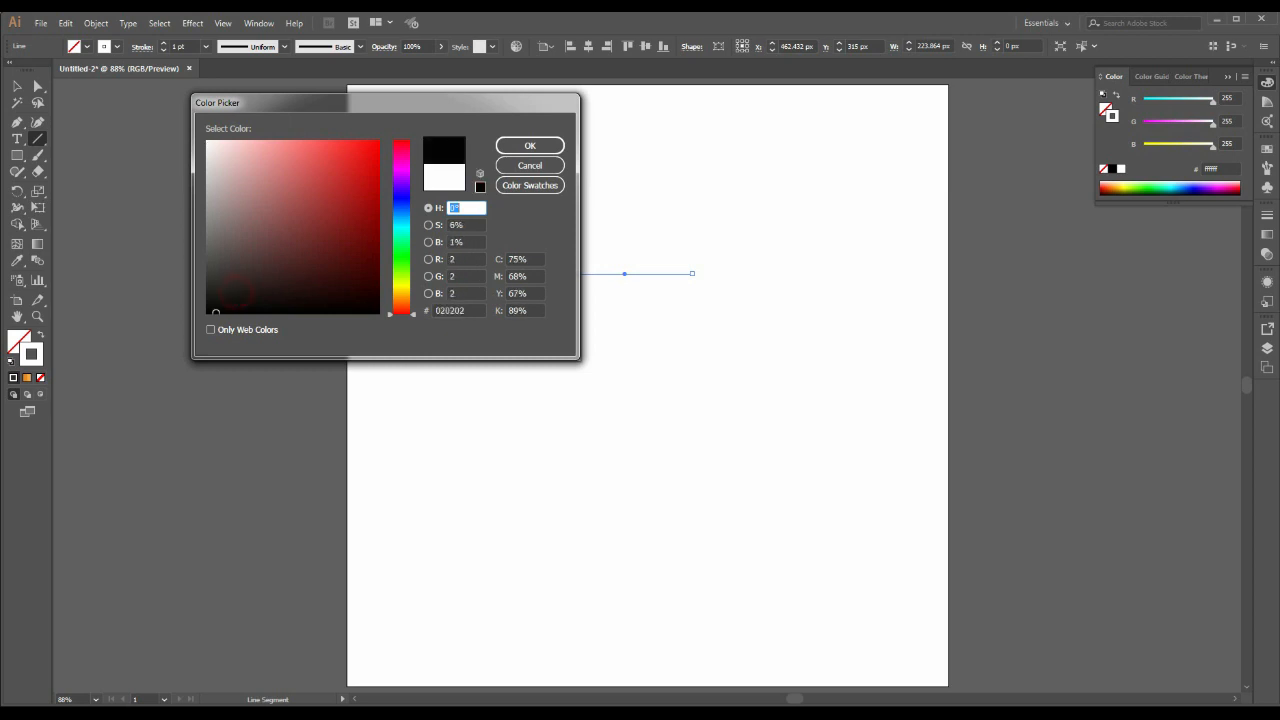
- Colour the horizontal line's stroke black and set its weight to 10 pt
left_click(530, 145)
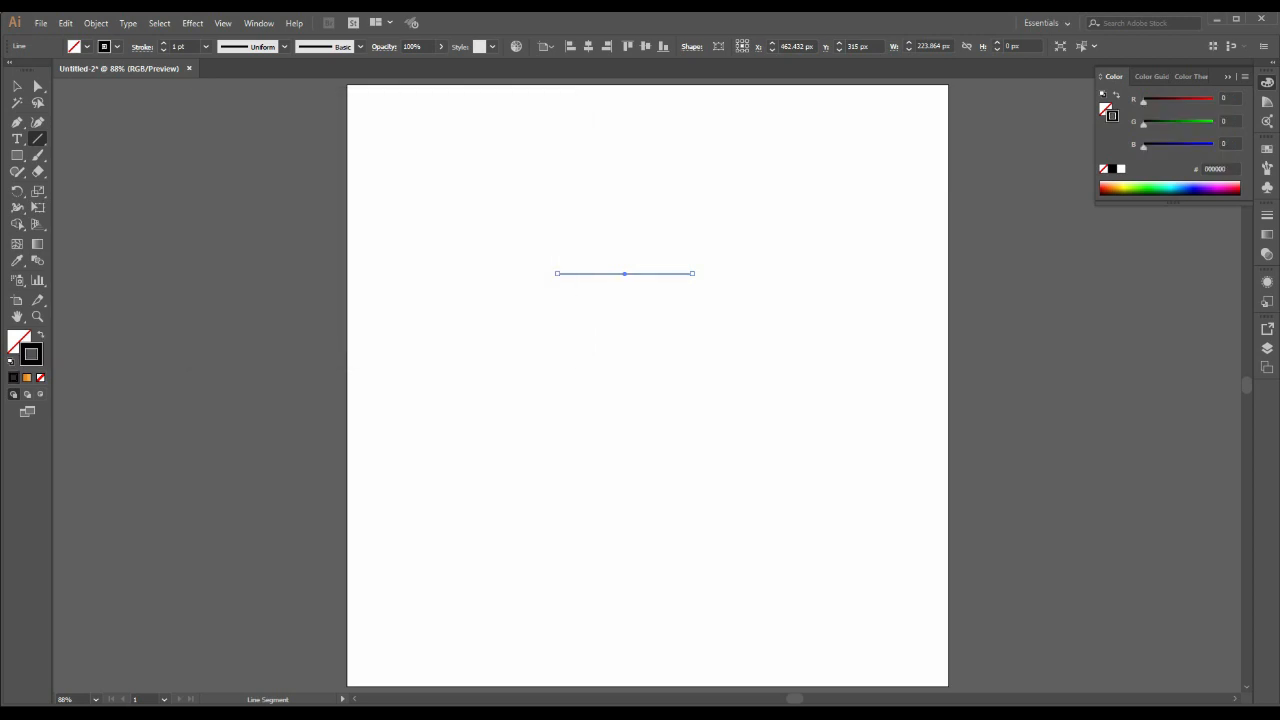
key("v")
left_click(164, 43)
left_click(164, 43)
left_click(164, 43)
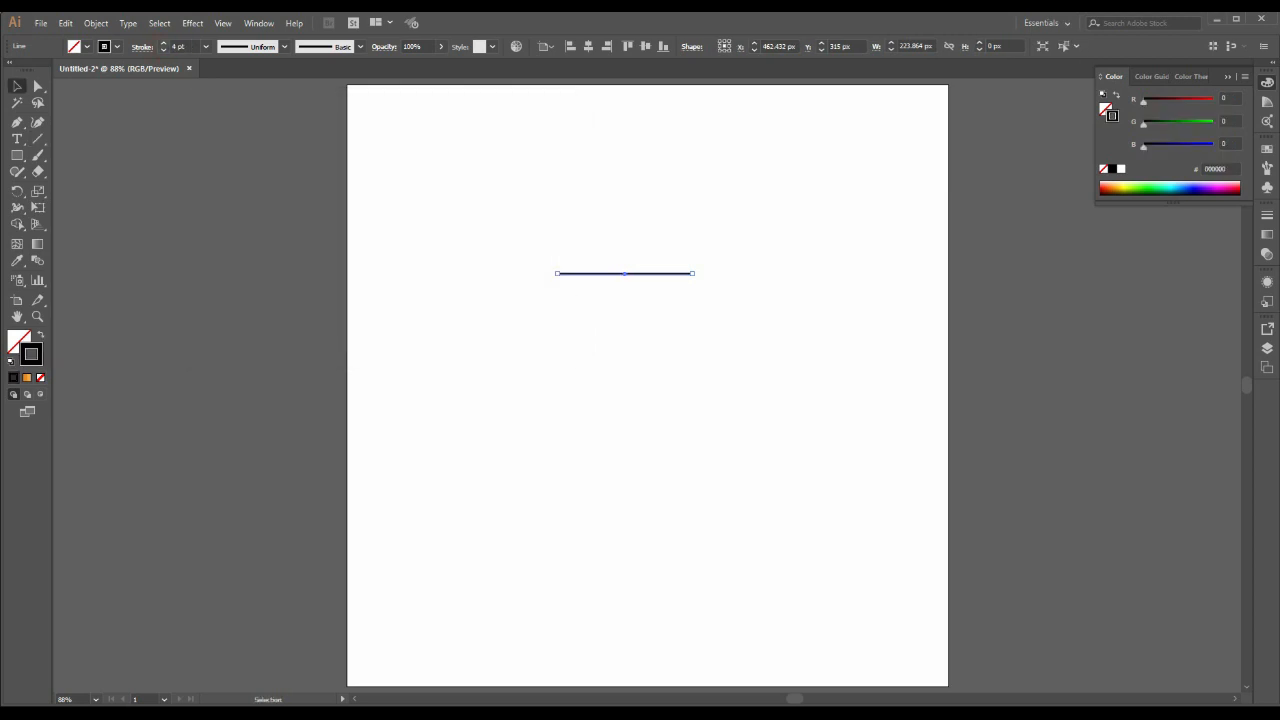
left_click(164, 43)
left_click(164, 43)
left_click(206, 46)
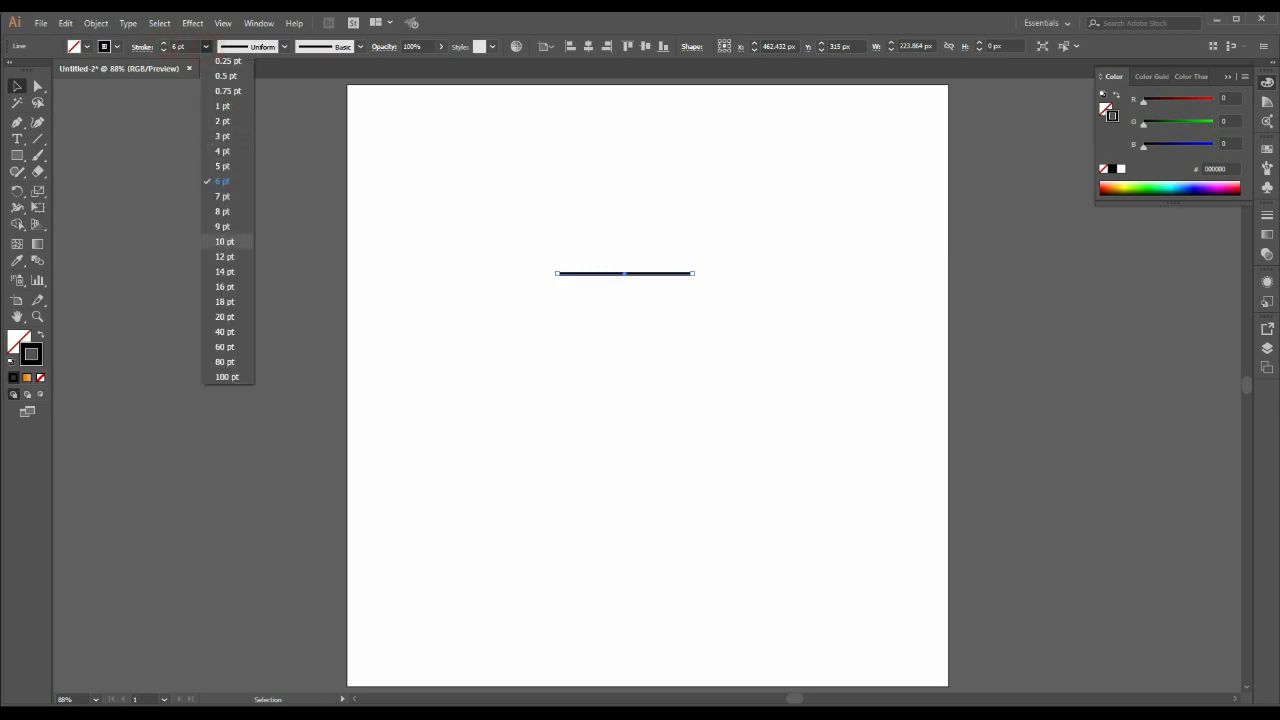
left_click(229, 242)
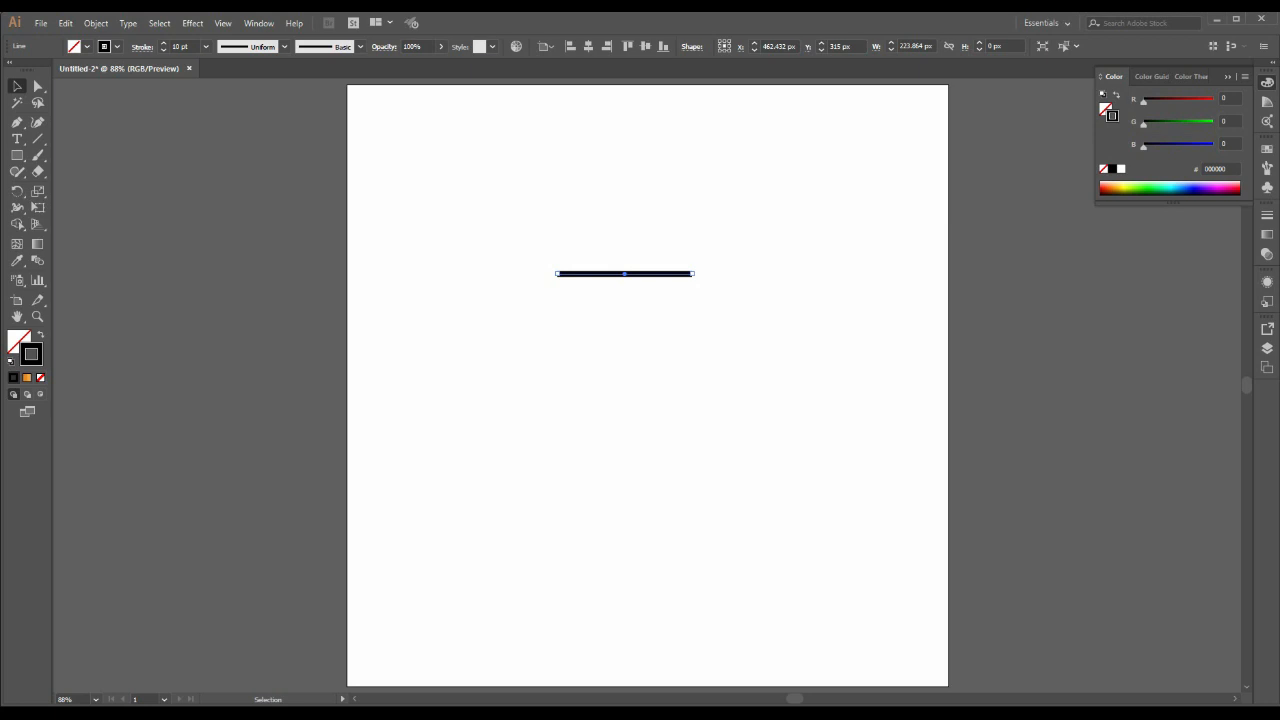
- Apply Width Profile 1 to the horizontal line and lengthen it to about 247 px
left_click(284, 46)
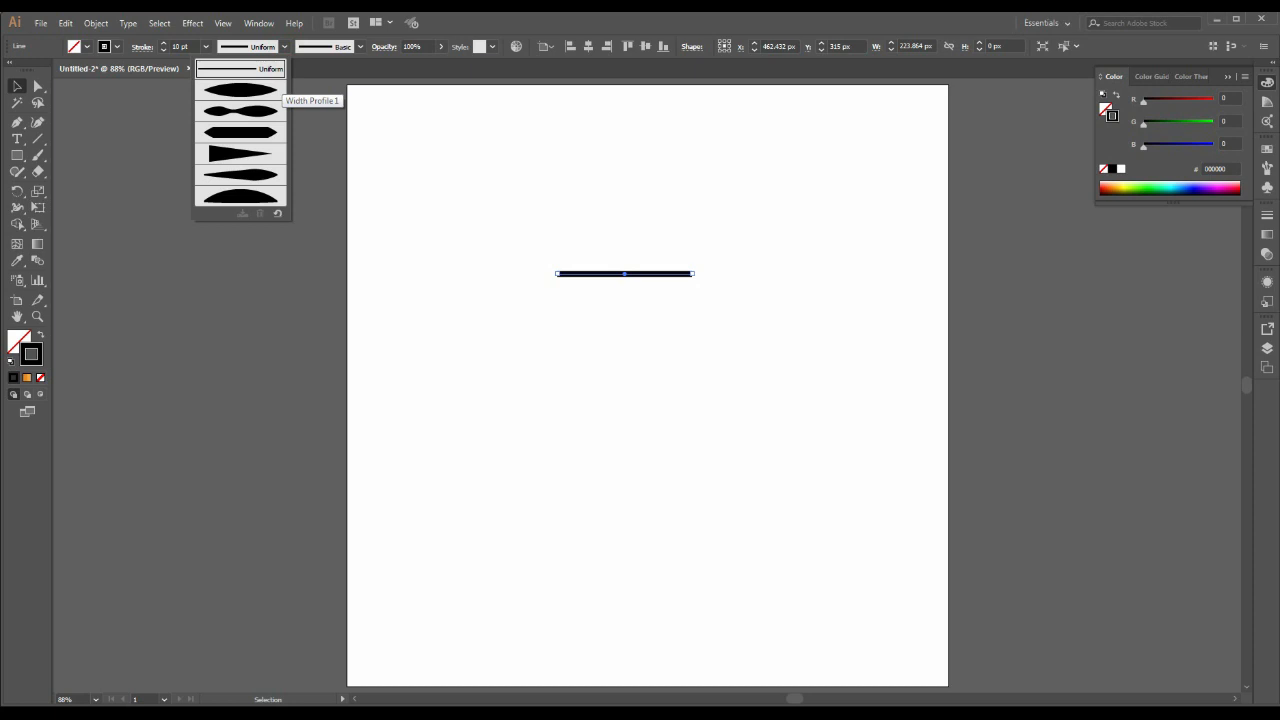
left_click(270, 91)
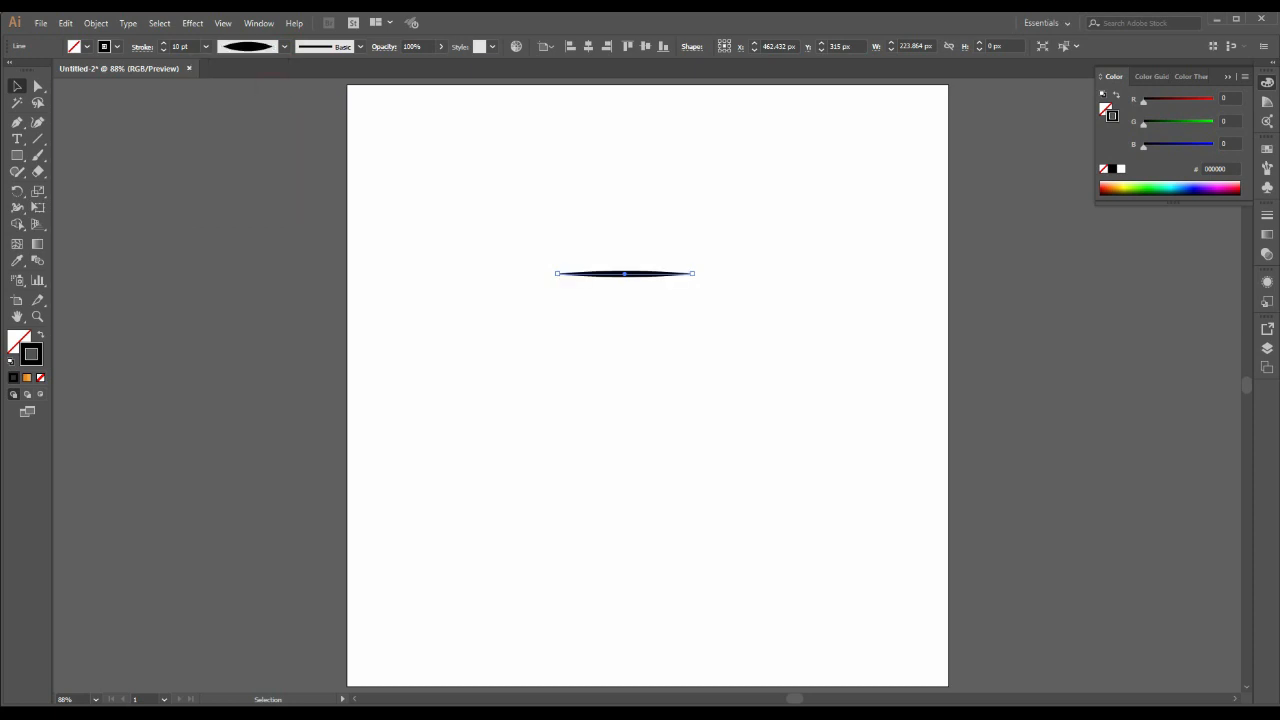
left_click_drag(694, 273, 719, 272)
left_click_drag(719, 273, 706, 272)
- Expand the appearance of the tapered line into a filled shape, check its anchor points and deselect it
left_click(96, 24)
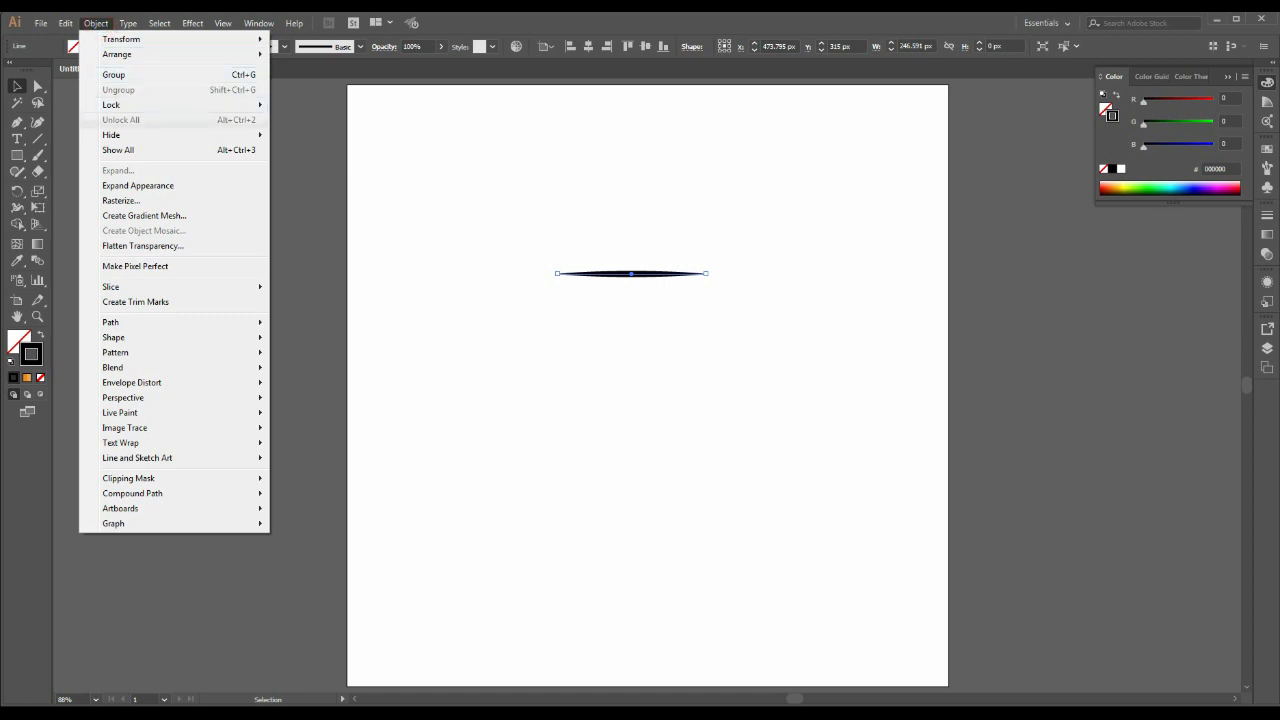
left_click(96, 24)
left_click(96, 24)
left_click(134, 185)
key("a")
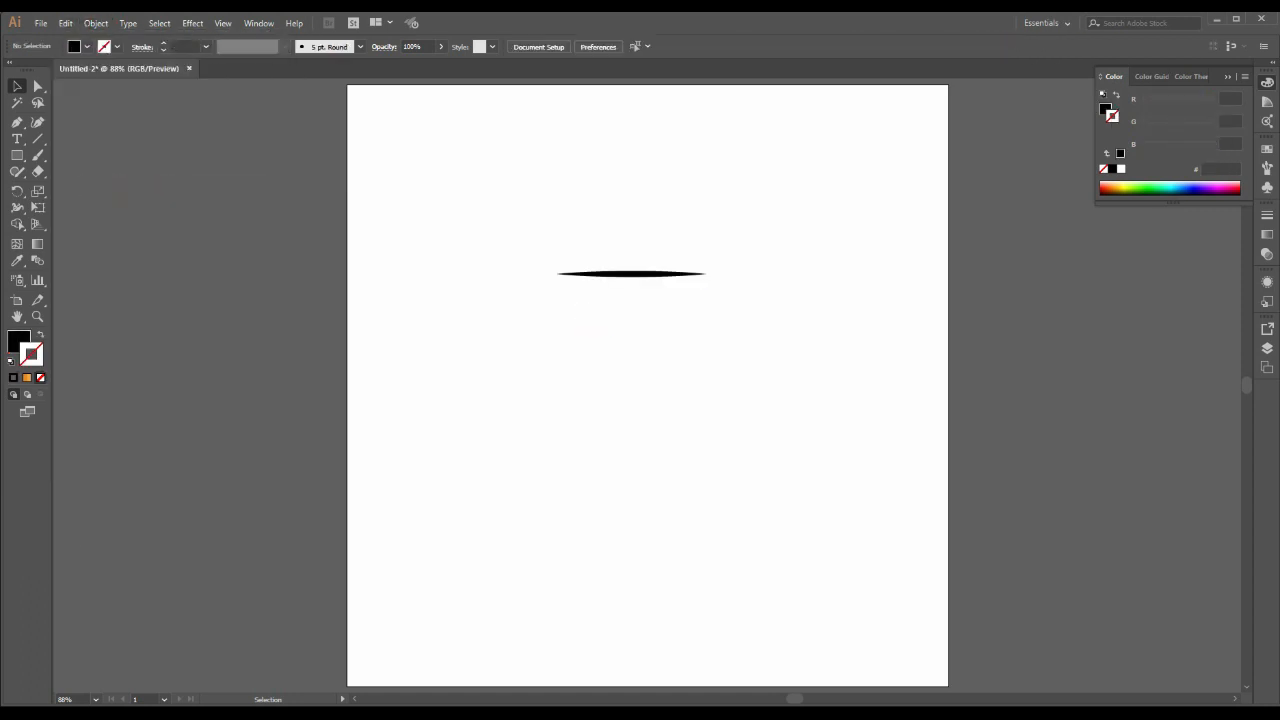
key("ctrl+equal")
key("ctrl+equal")
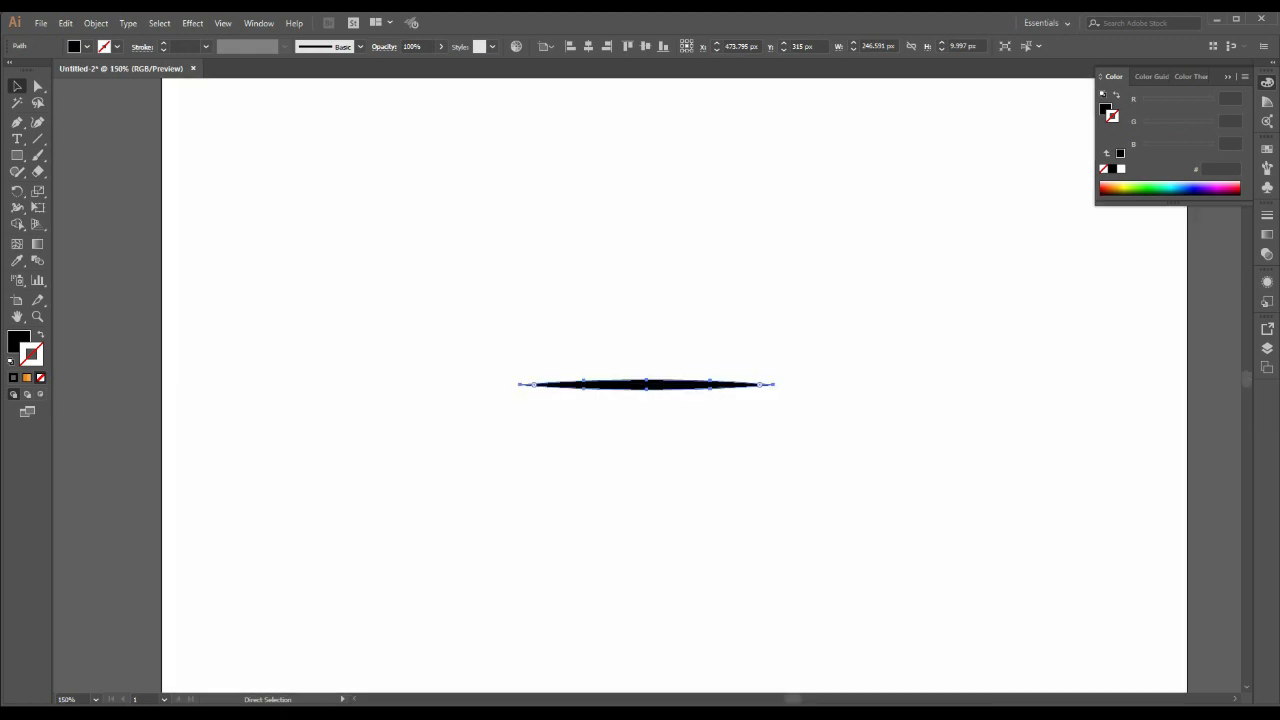
key("v")
left_click(717, 325)
scroll(717, 325, "down", 4)
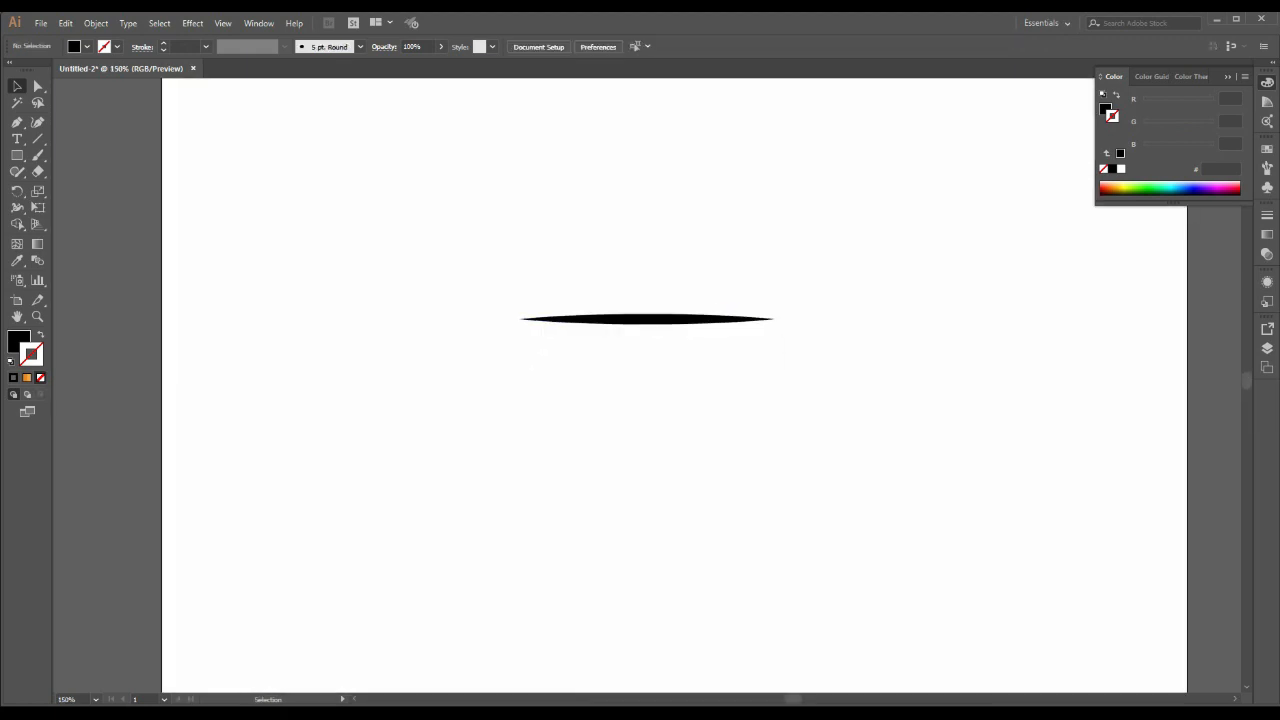
- Try duplicating the tapered shape about 27 px below the original and narrowing the copy symmetrically to about 173 px
left_click_drag(646, 319, 646, 346)
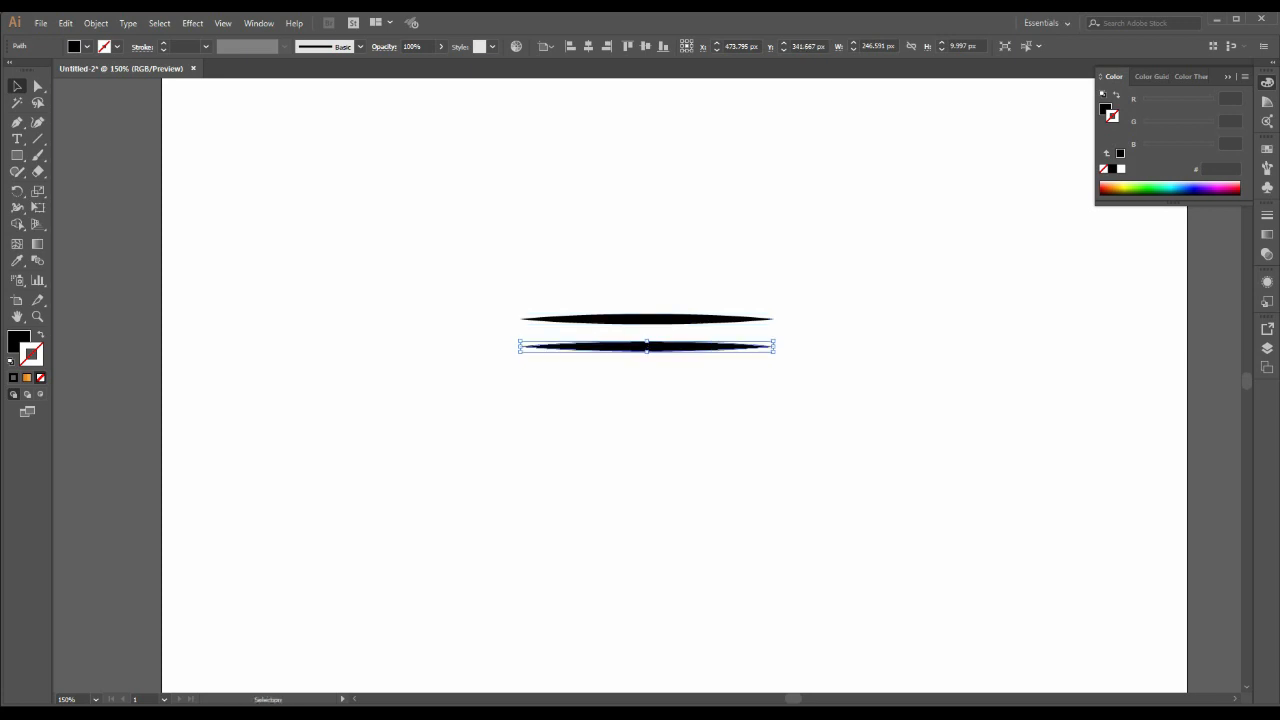
left_click_drag(773, 345, 737, 346)
left_click(743, 366)
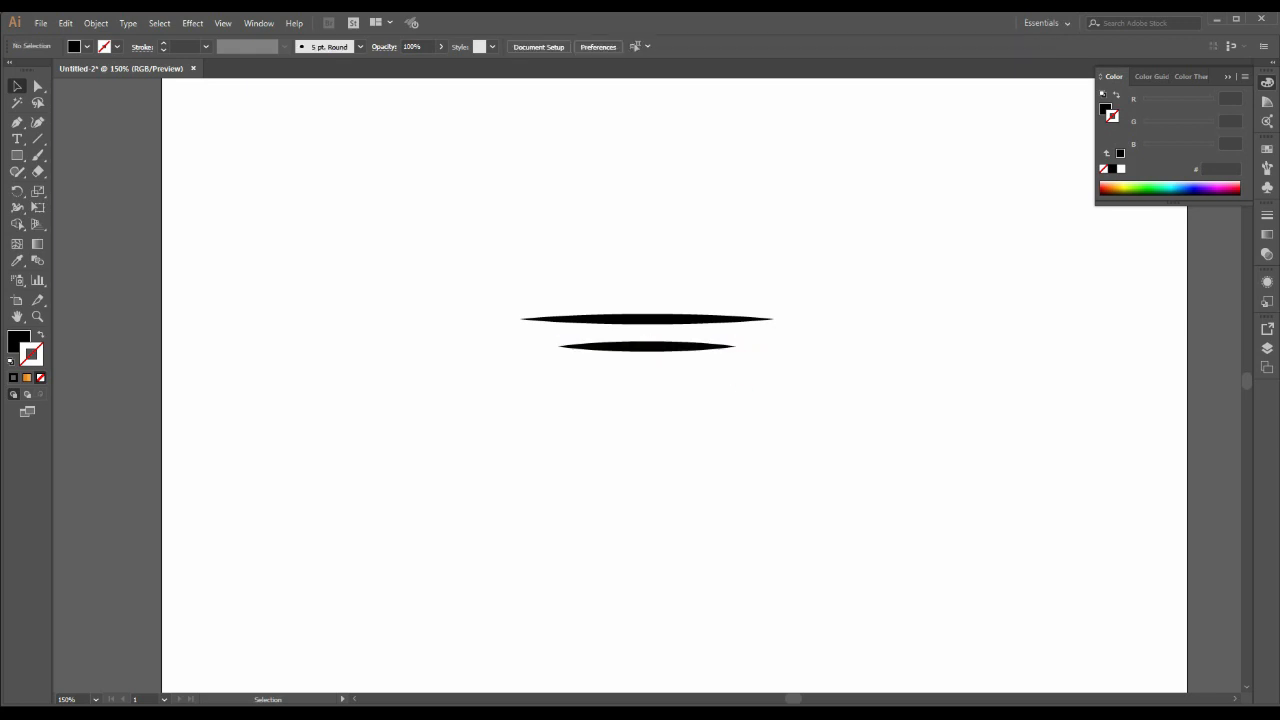
left_click(697, 347)
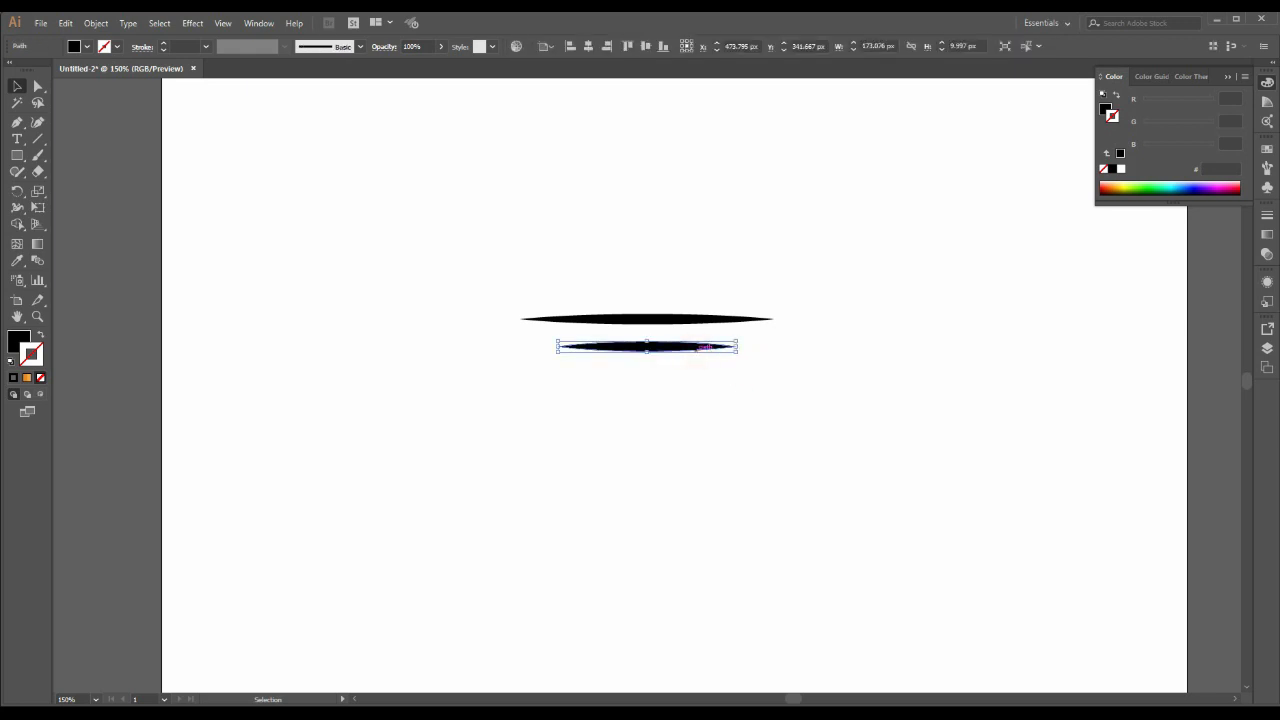
left_click(663, 366)
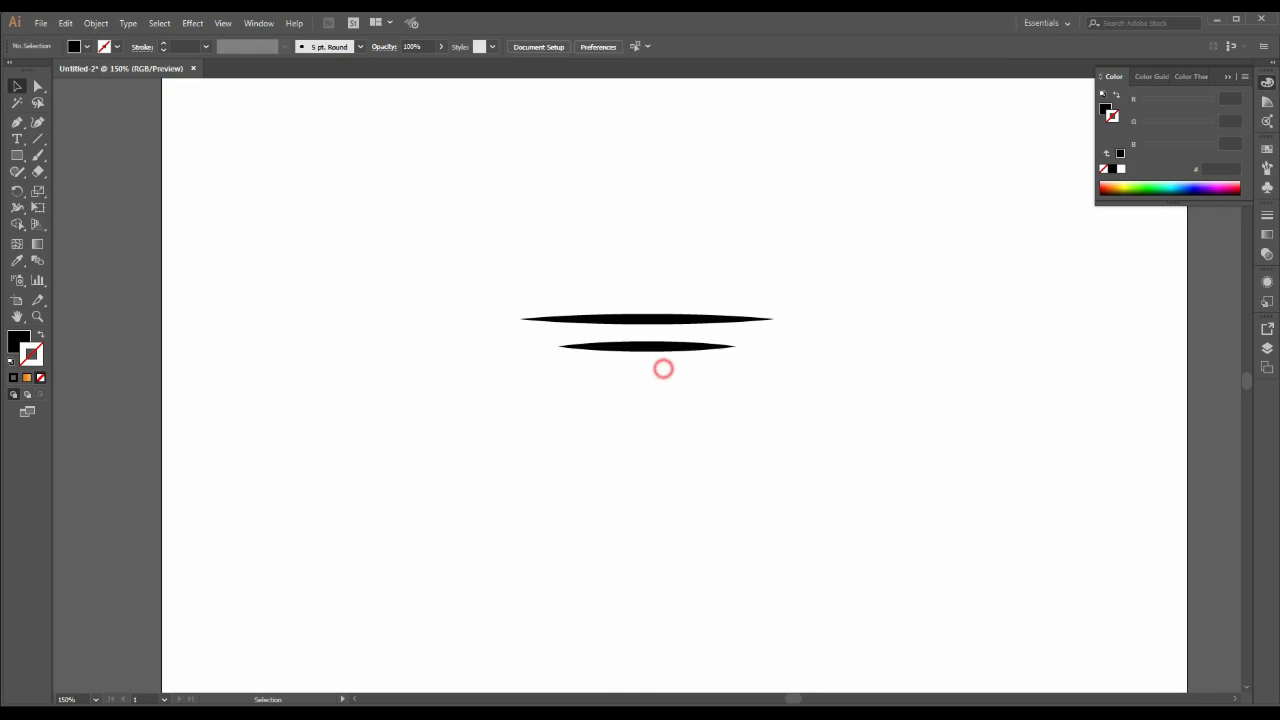
- Undo the narrowing and the duplication of the lower tapered shape
key("ctrl+z")
key("ctrl+z")
key("ctrl+z")
key("ctrl+z")
key("ctrl+z")
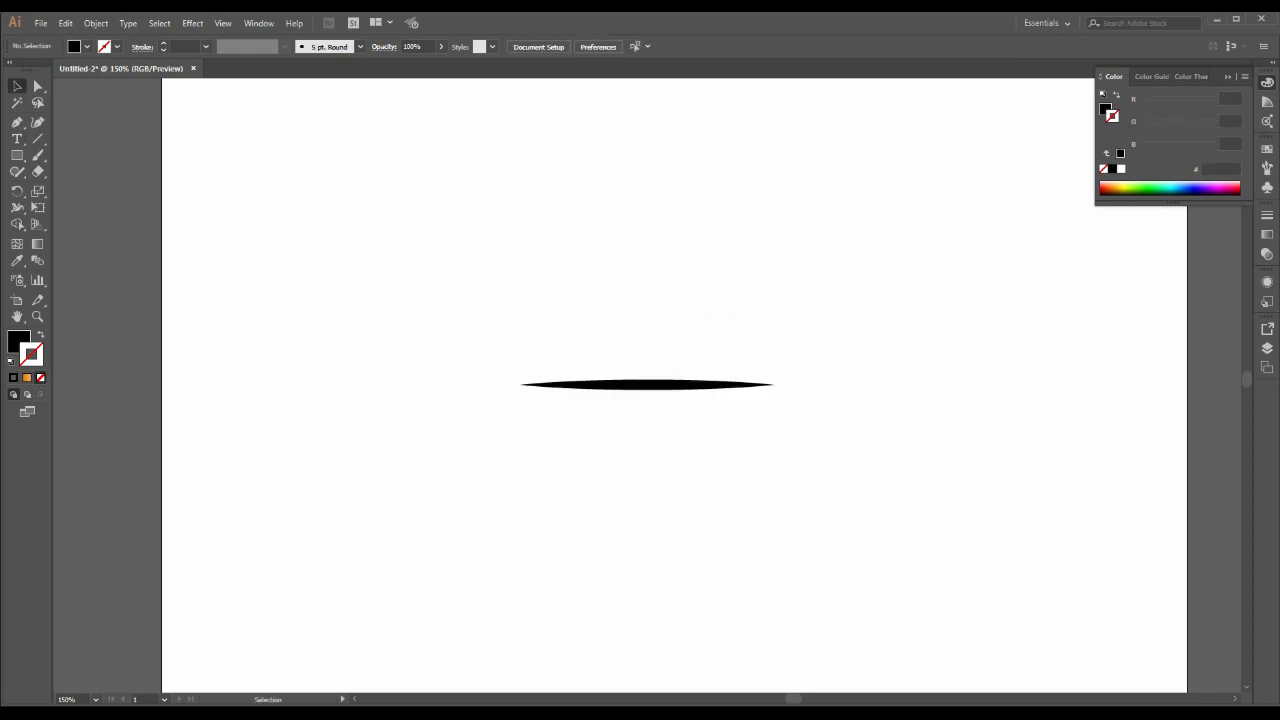
- Duplicate the tapered shape about 27 px below the original and narrow the copy from its centre to about 173 px
left_click(686, 314)
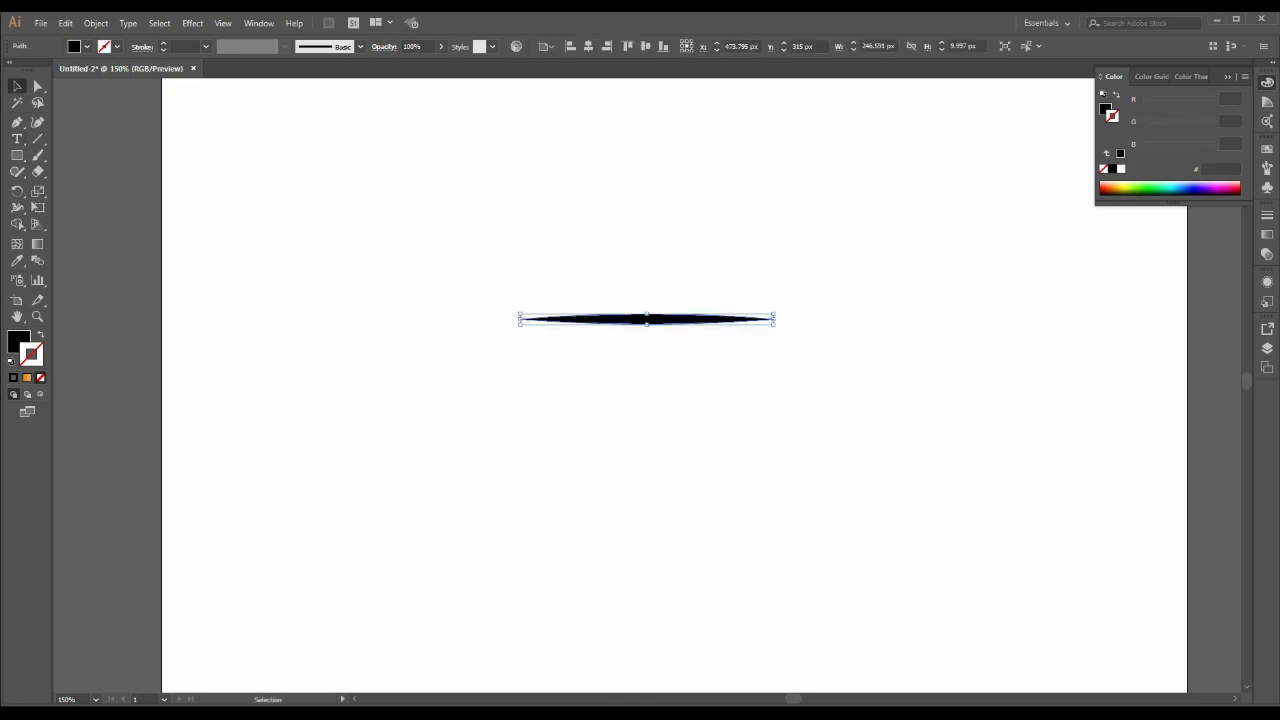
left_click_drag(646, 319, 646, 346)
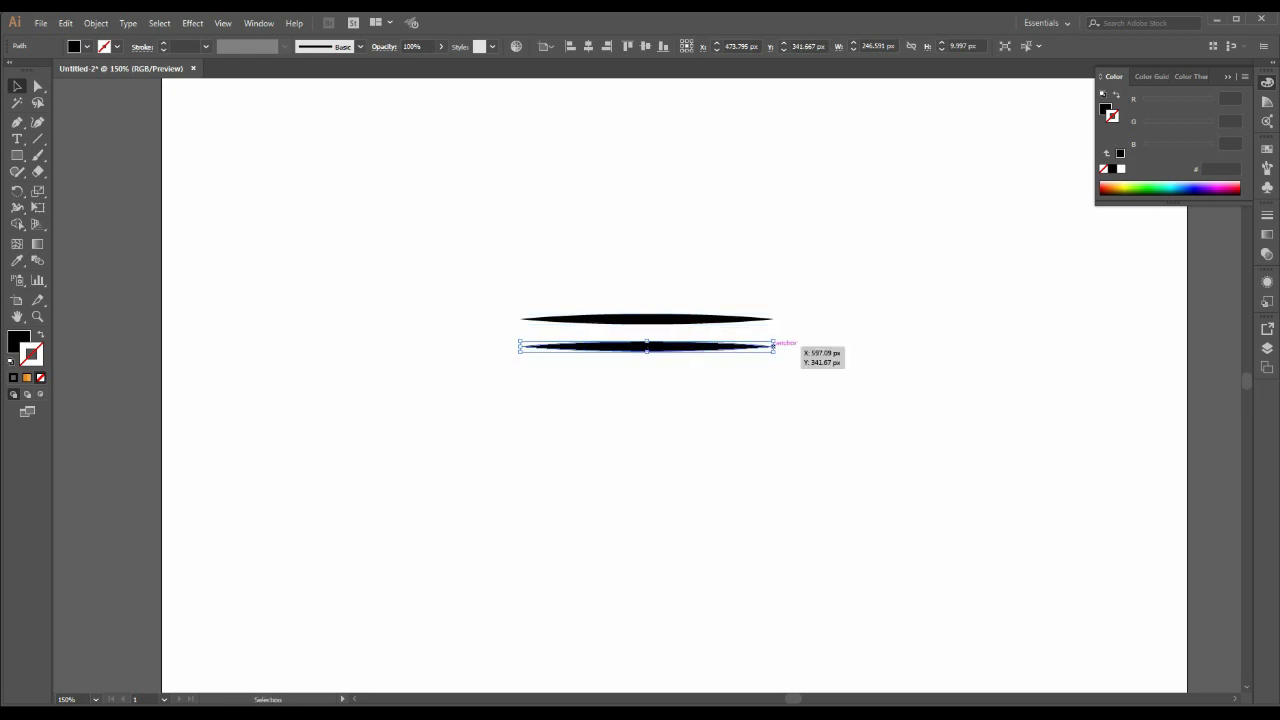
left_click_drag(773, 345, 737, 346)
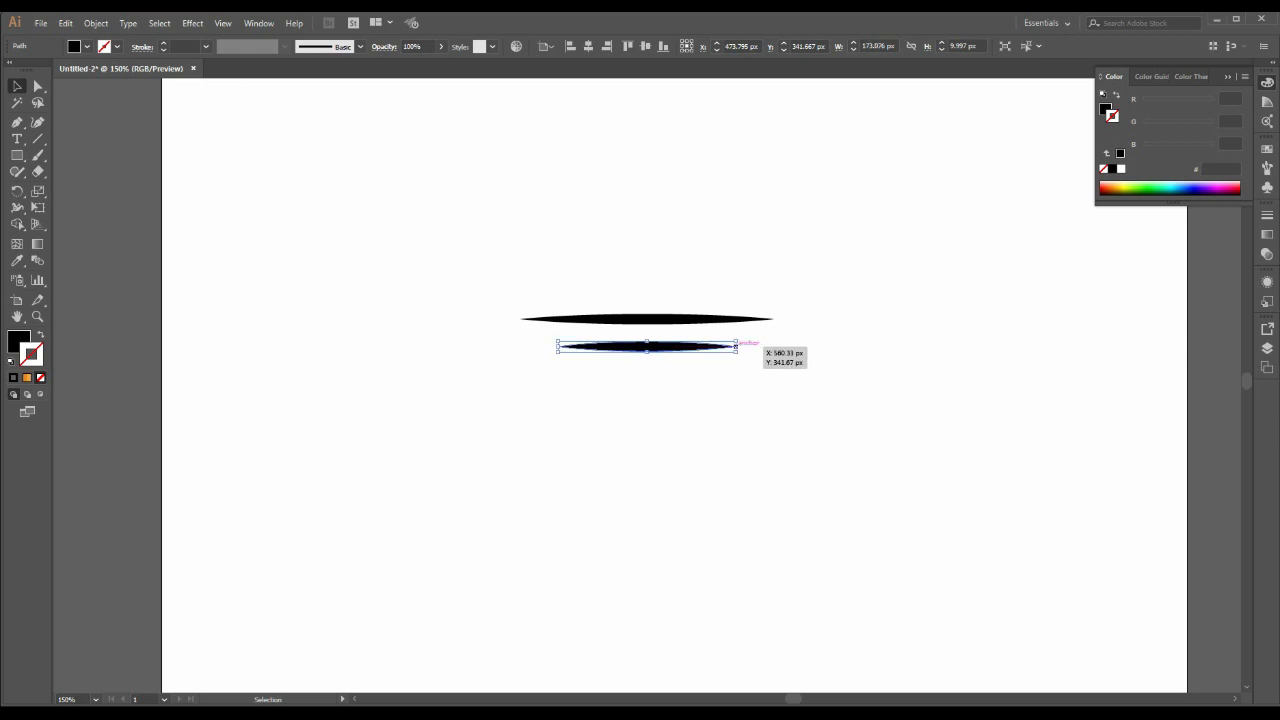
left_click(744, 368)
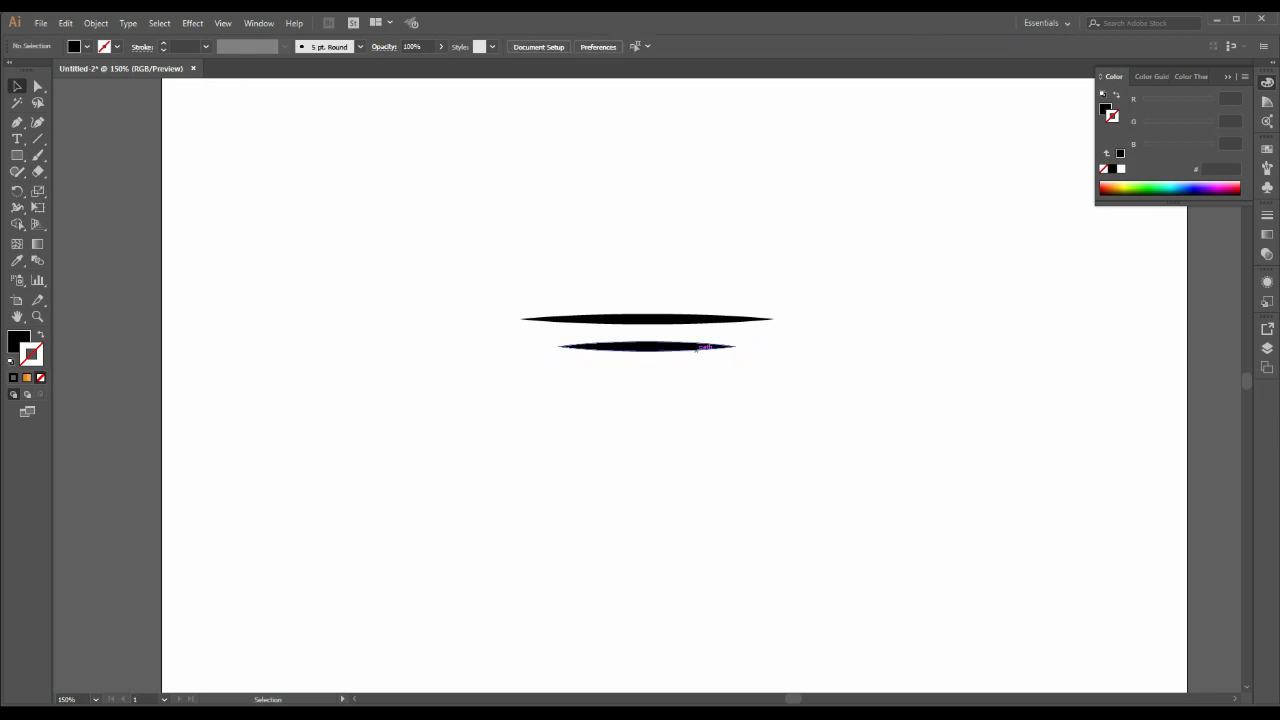
left_click(697, 347)
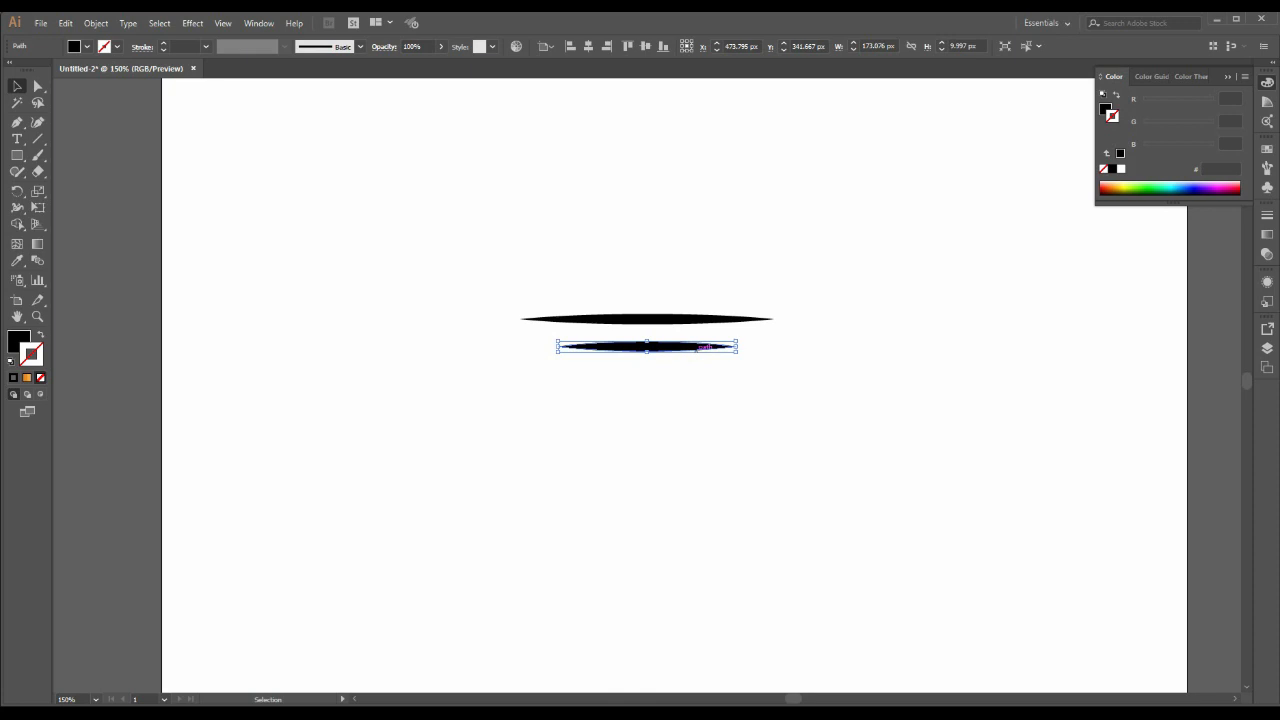
left_click(663, 369)
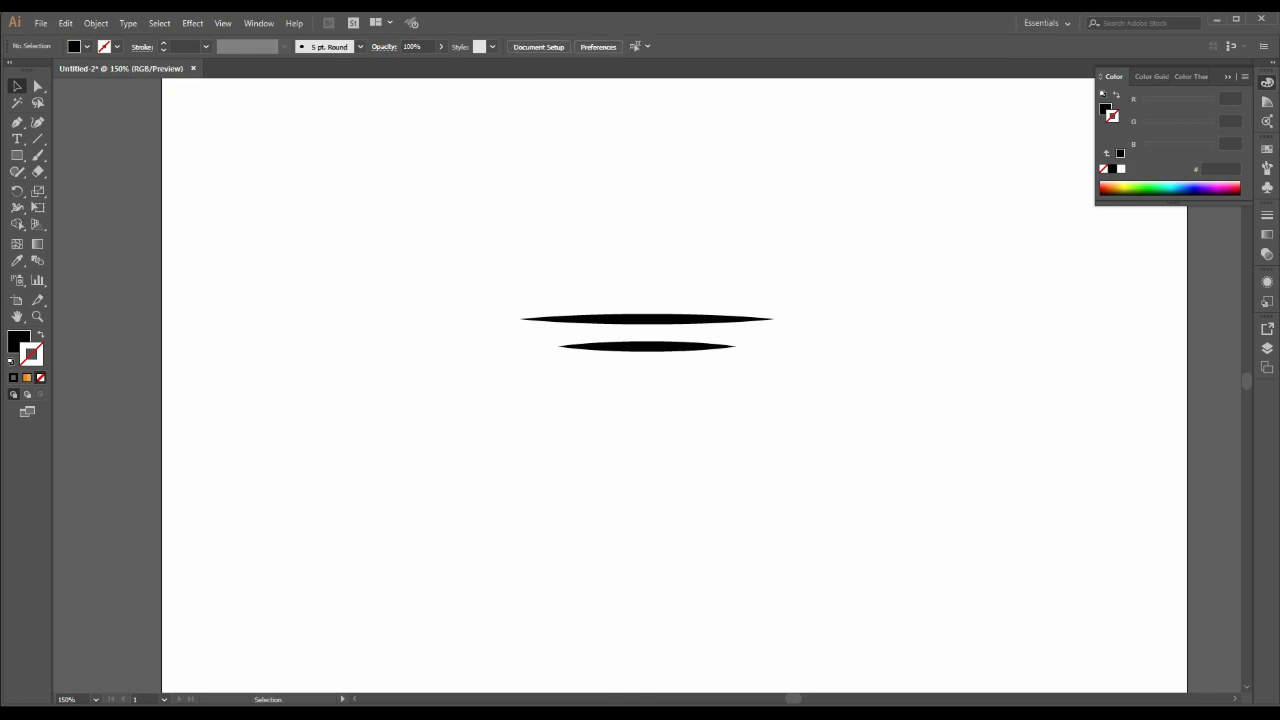
- Draw a vertical line about 106 px long below the left part of the shorter shape and give it a black stroke
key("t")
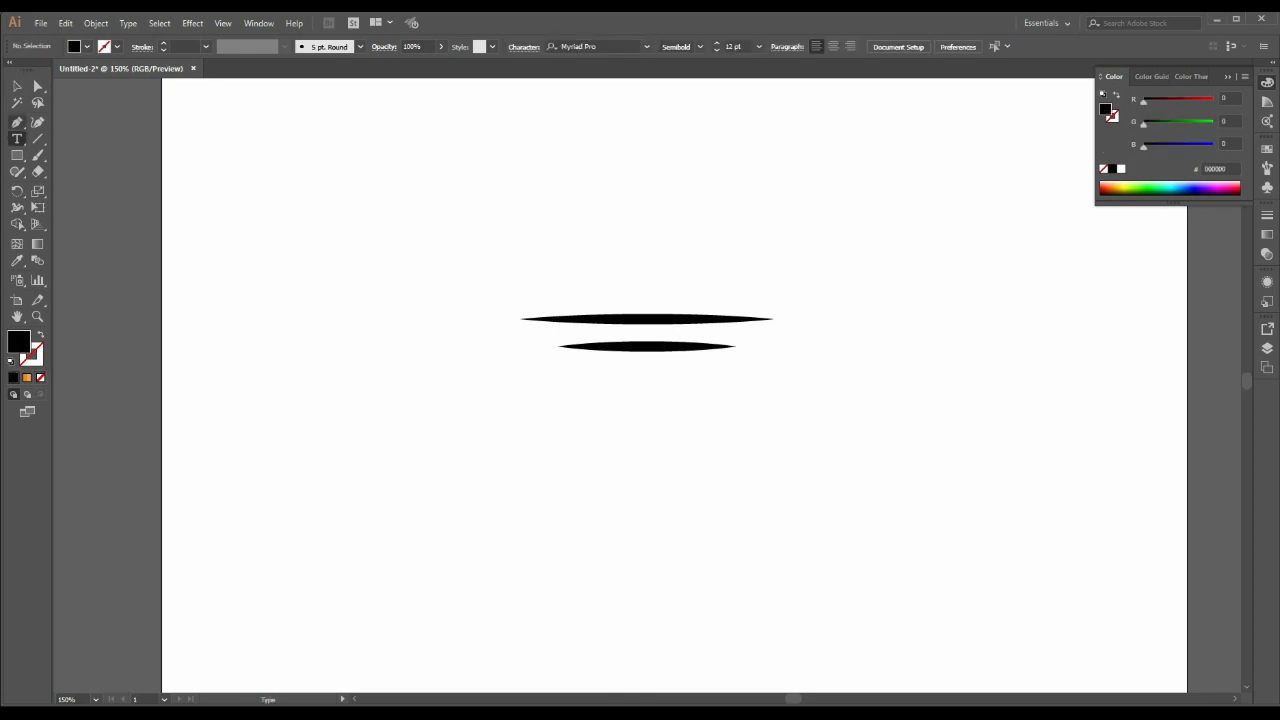
left_click(37, 138)
left_click_drag(591, 370, 591, 478)
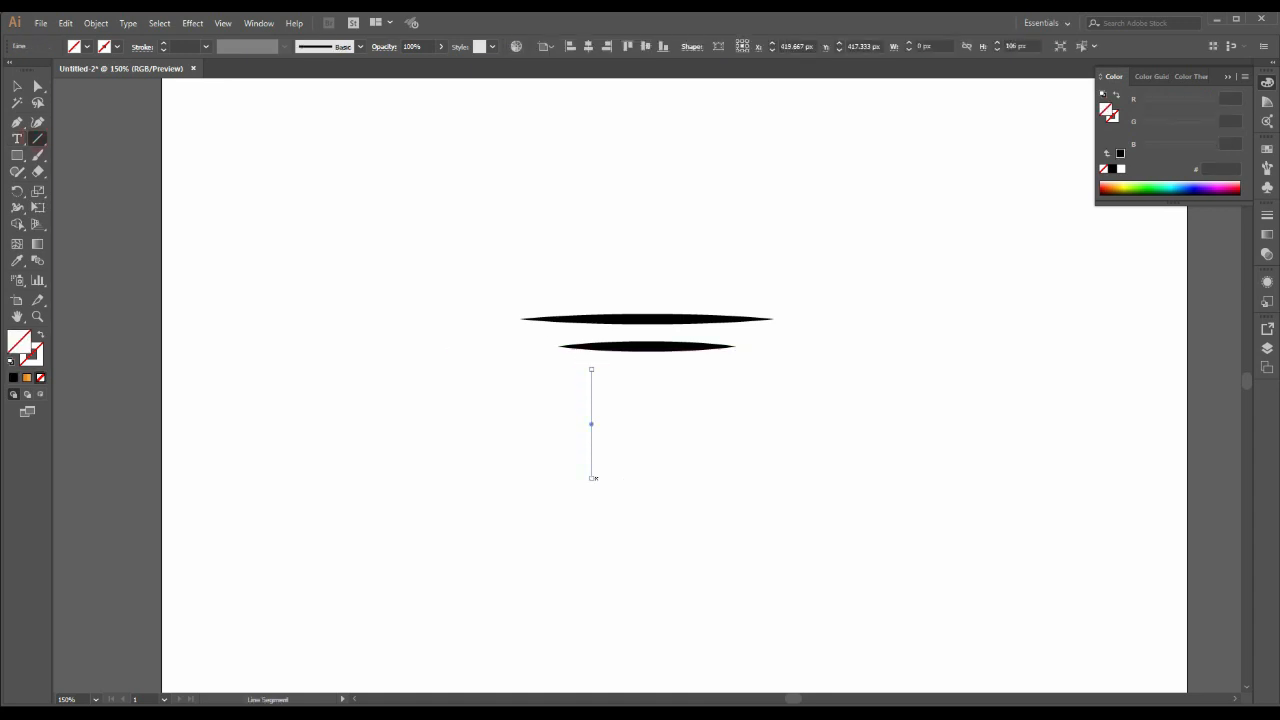
left_click(36, 361)
key("v")
left_click(13, 378)
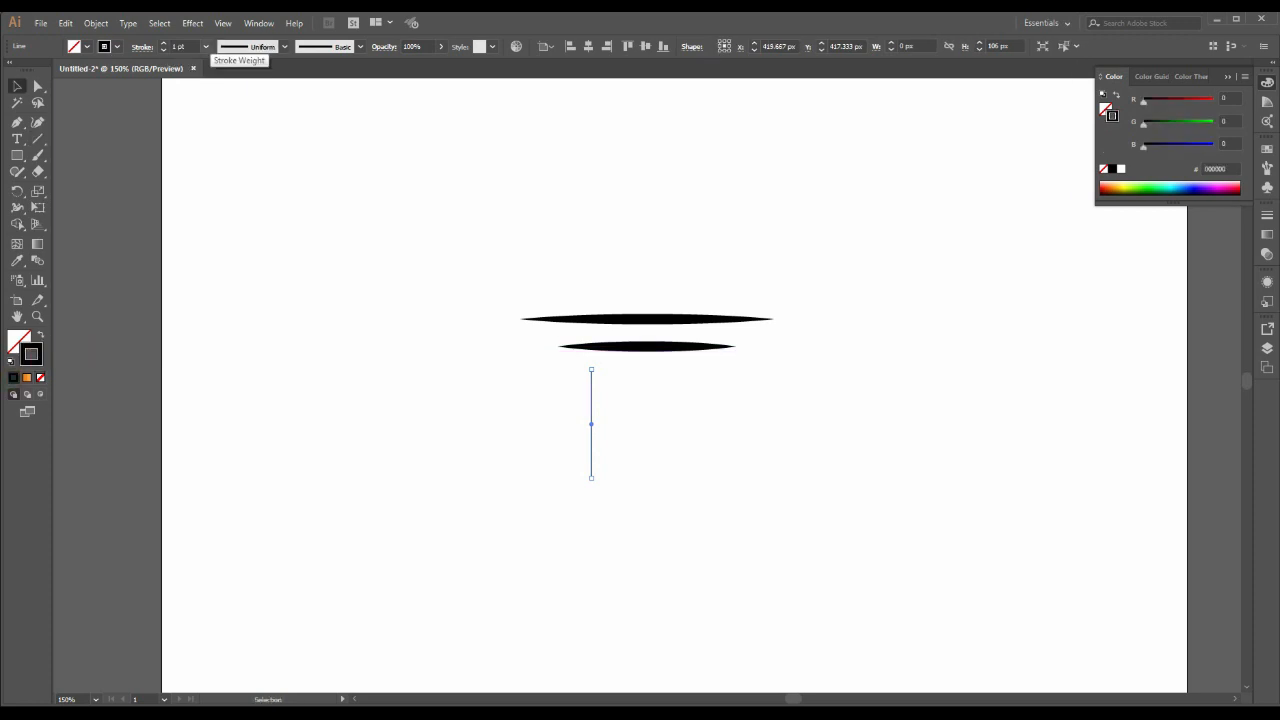
- Give the vertical line a 10 pt weight and the asymmetric tapered width profile, turned so its thick end is at the top
left_click(206, 46)
left_click(224, 241)
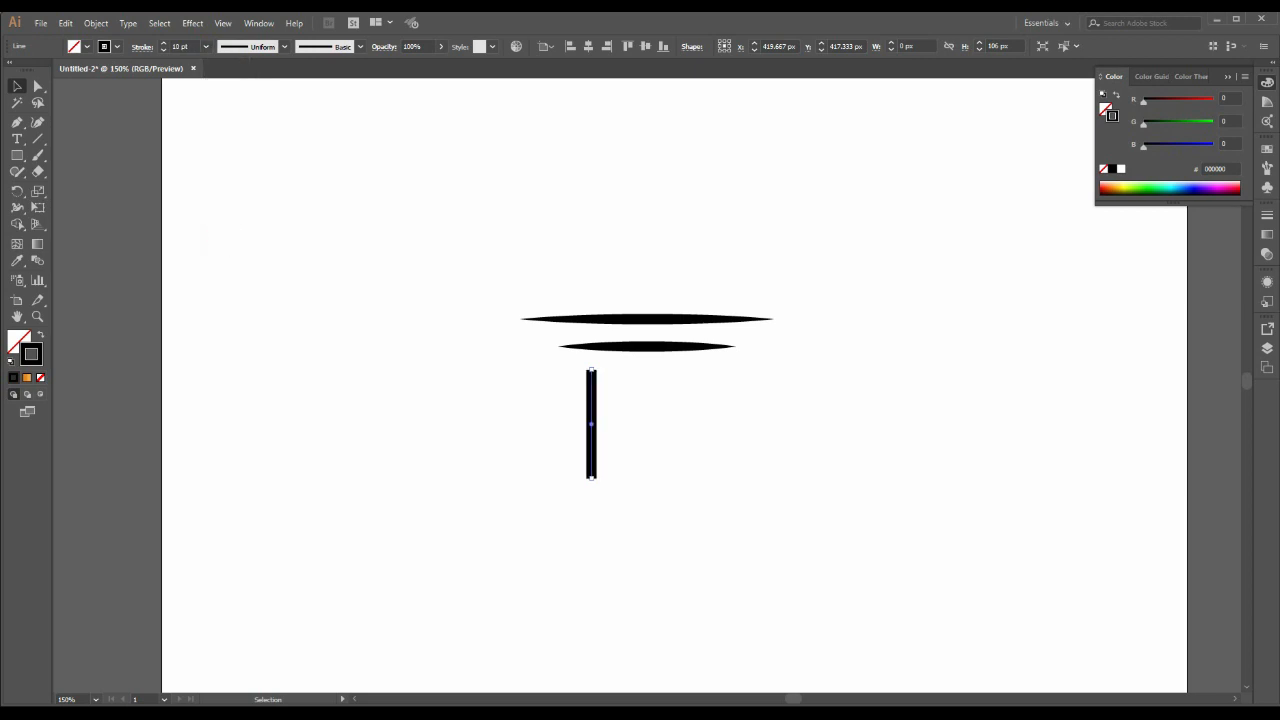
left_click(284, 46)
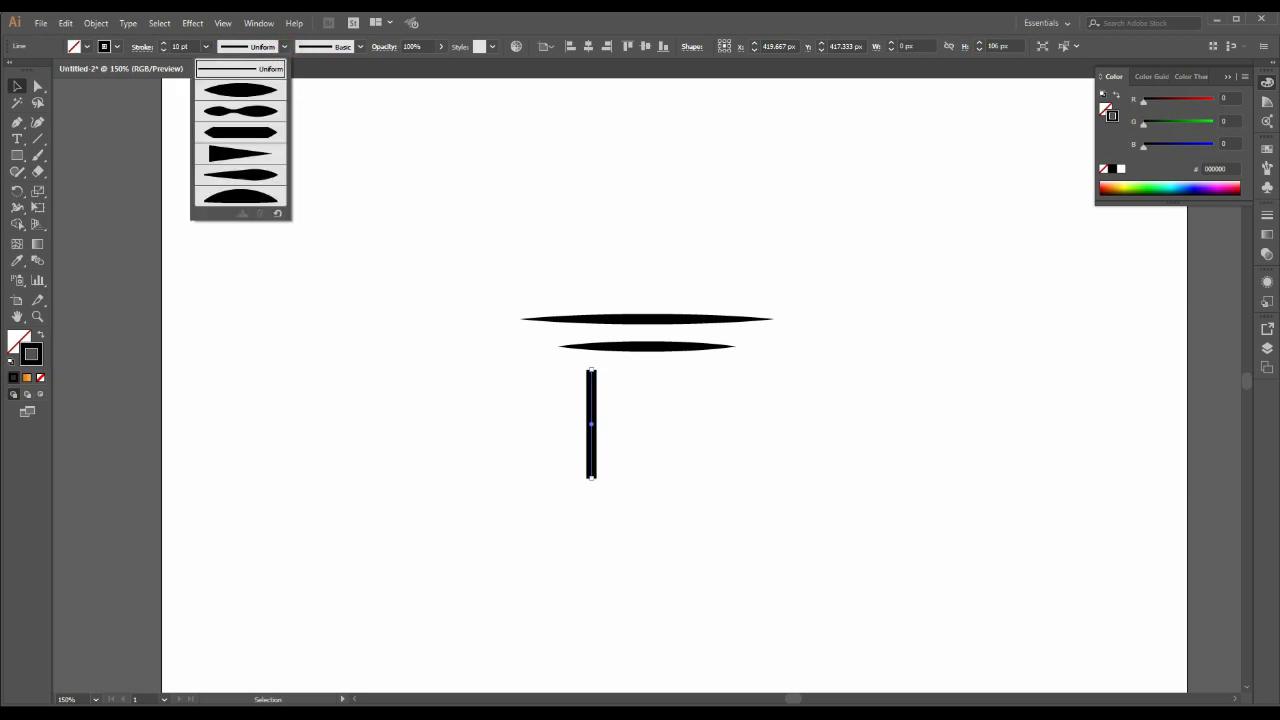
left_click(260, 177)
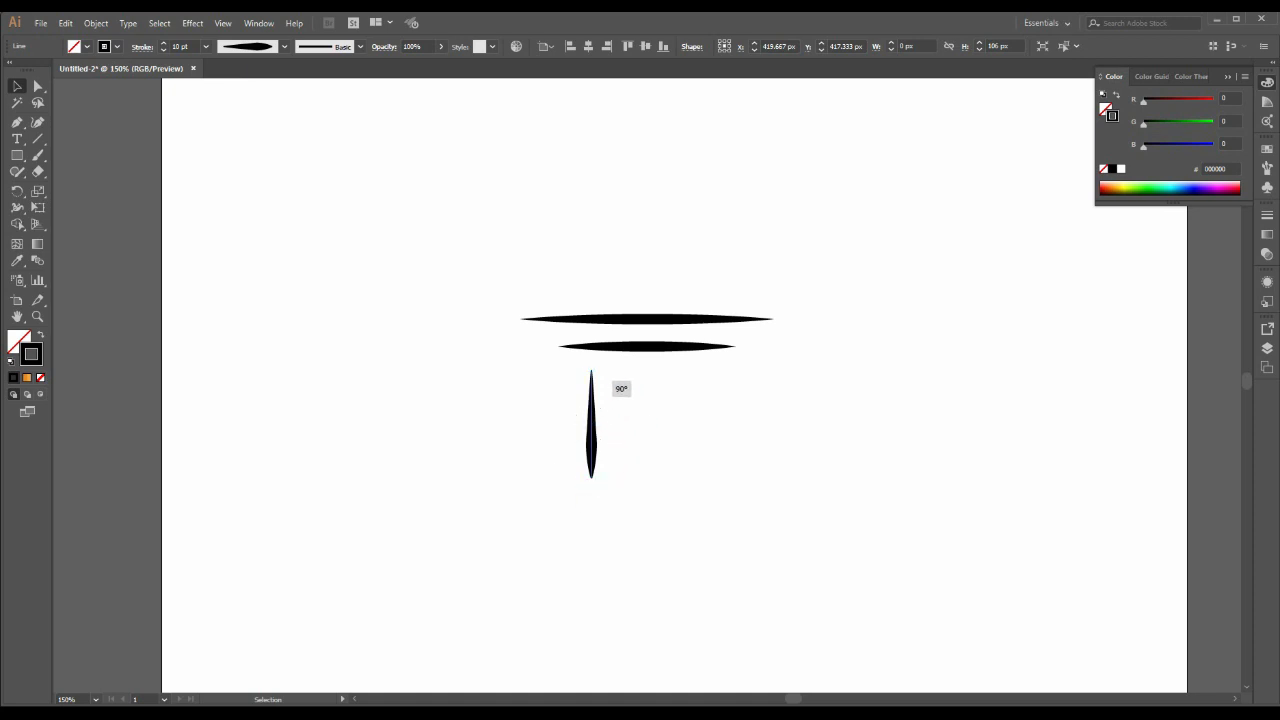
left_click(629, 423)
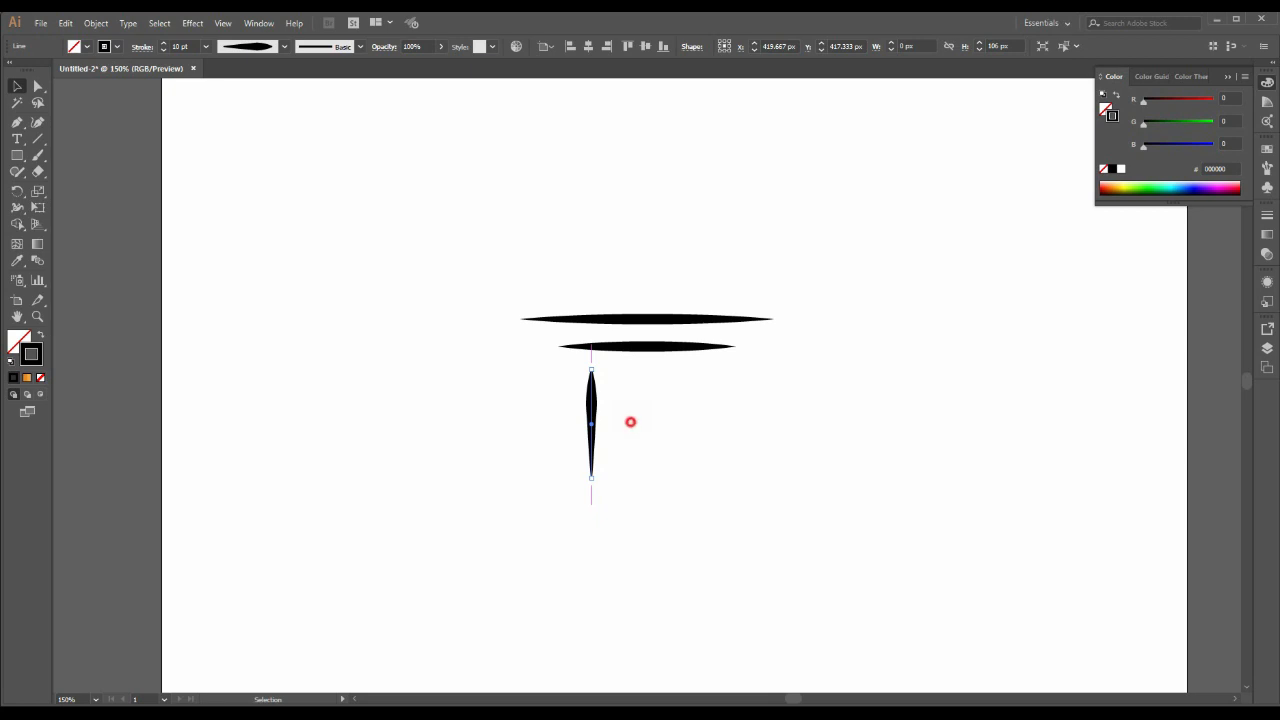
- Duplicate the vertical stroke into a row of three about 95 px wide and expand their appearance into filled shapes
mouse_move(591, 402)
left_mouse_down()
mouse_move(637, 405)
mouse_move(647, 422)
mouse_move(628, 412)
mouse_move(596, 423)
mouse_move(694, 423)
mouse_move(717, 401)
mouse_move(586, 413)
left_mouse_up()
left_click(722, 405)
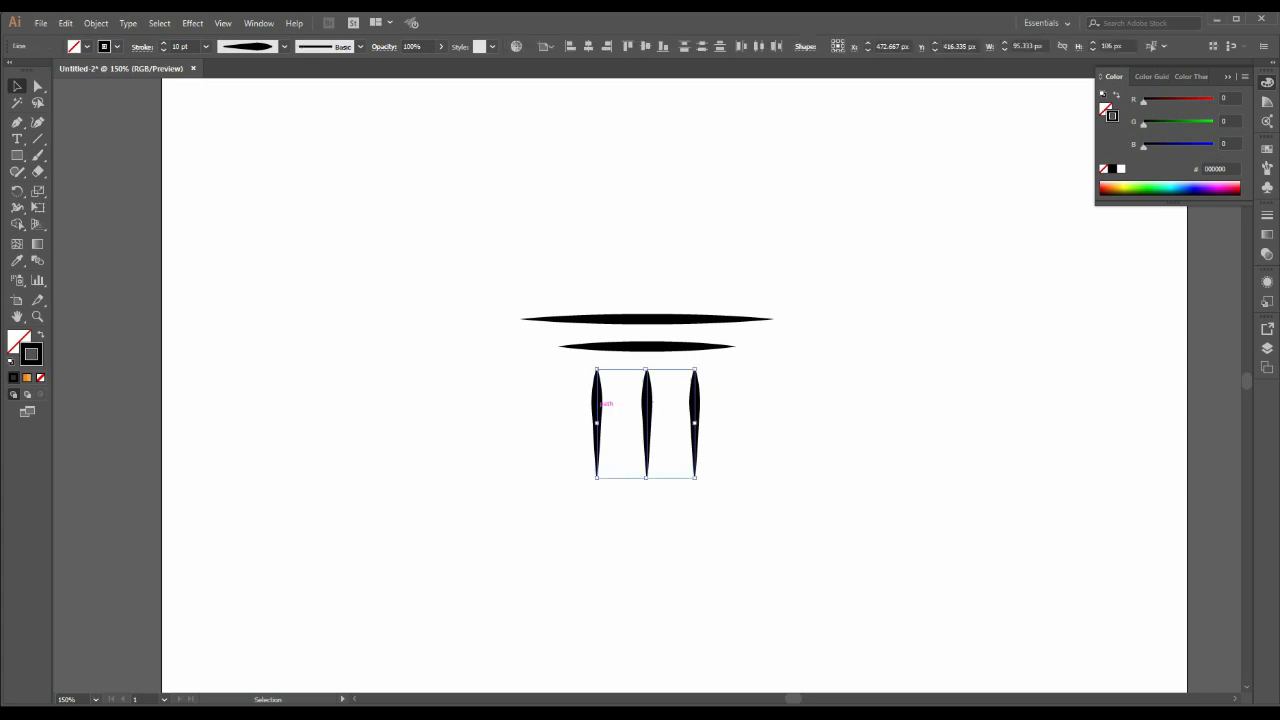
left_click(96, 22)
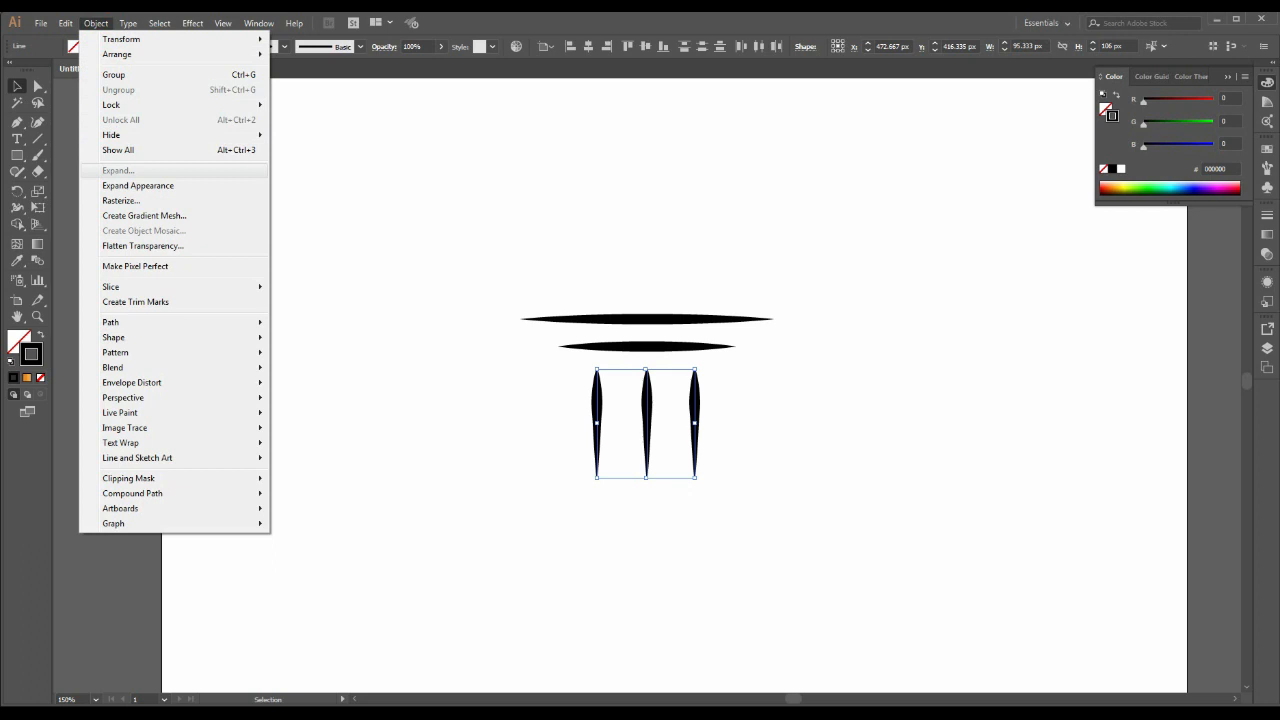
left_click(137, 185)
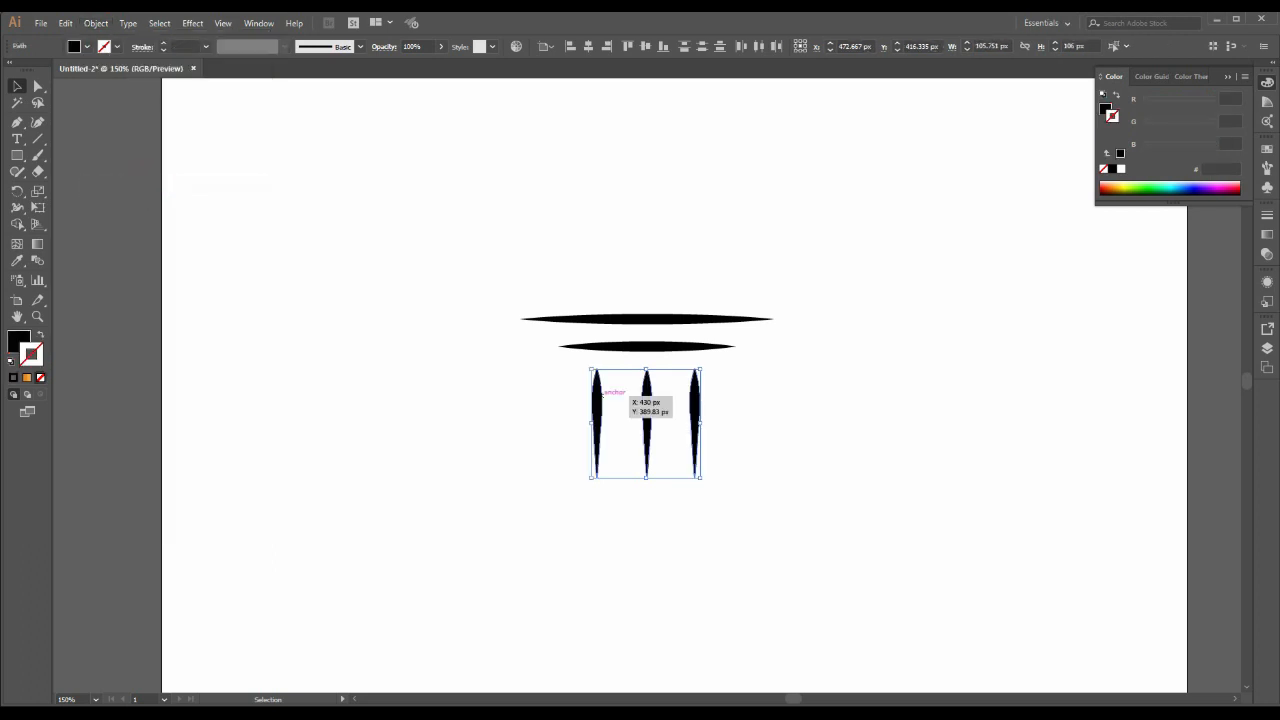
right_click(598, 396)
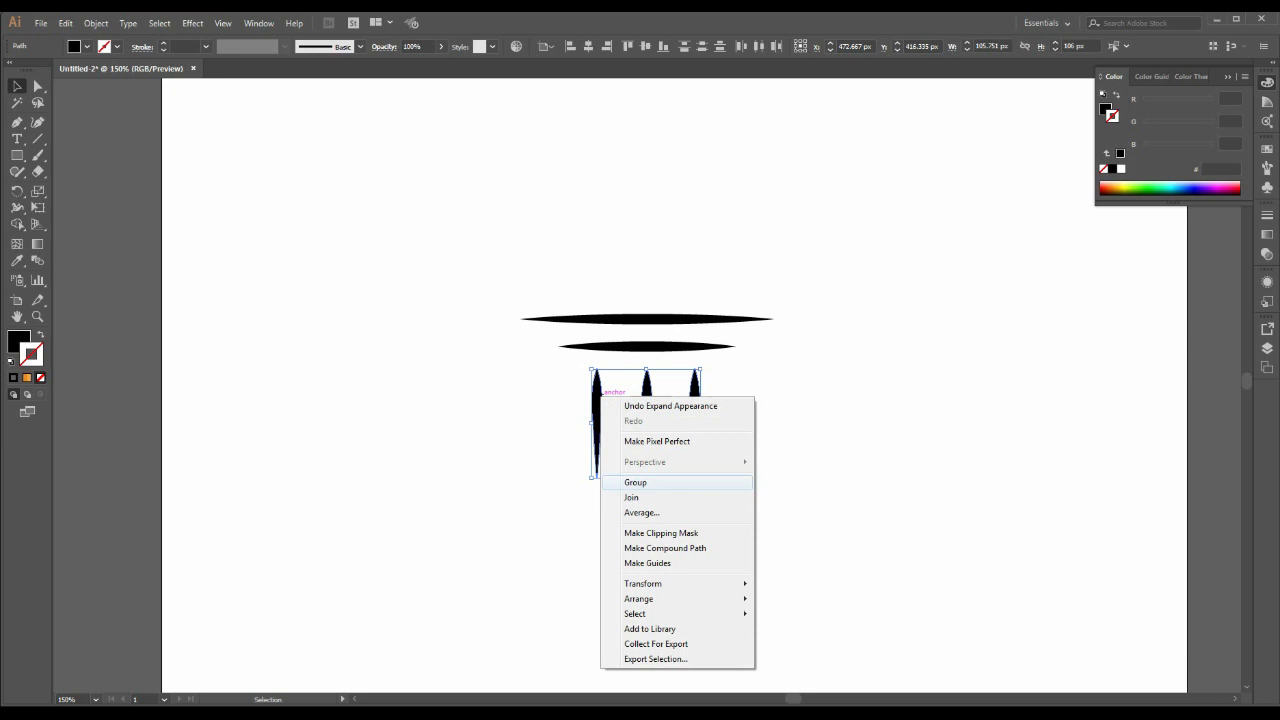
left_click(592, 502)
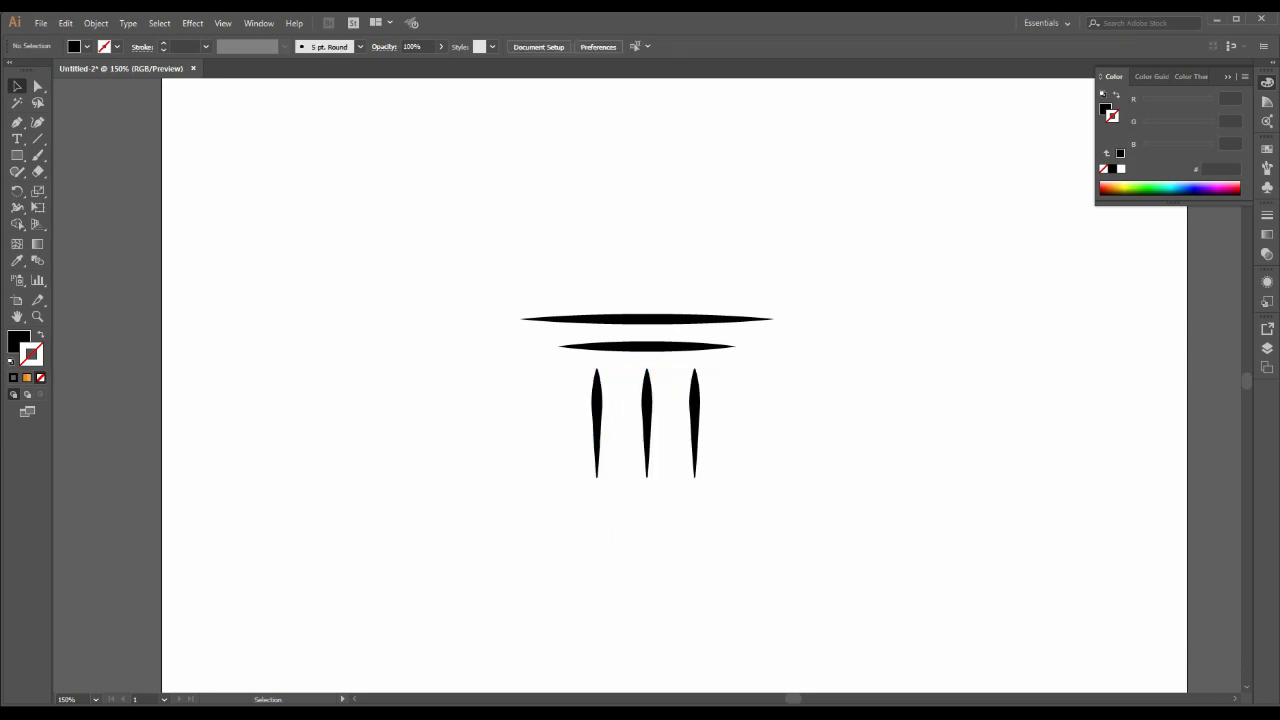
mouse_move(697, 420)
left_mouse_down()
mouse_move(686, 420)
mouse_move(718, 420)
mouse_move(676, 420)
mouse_move(690, 422)
left_mouse_up()
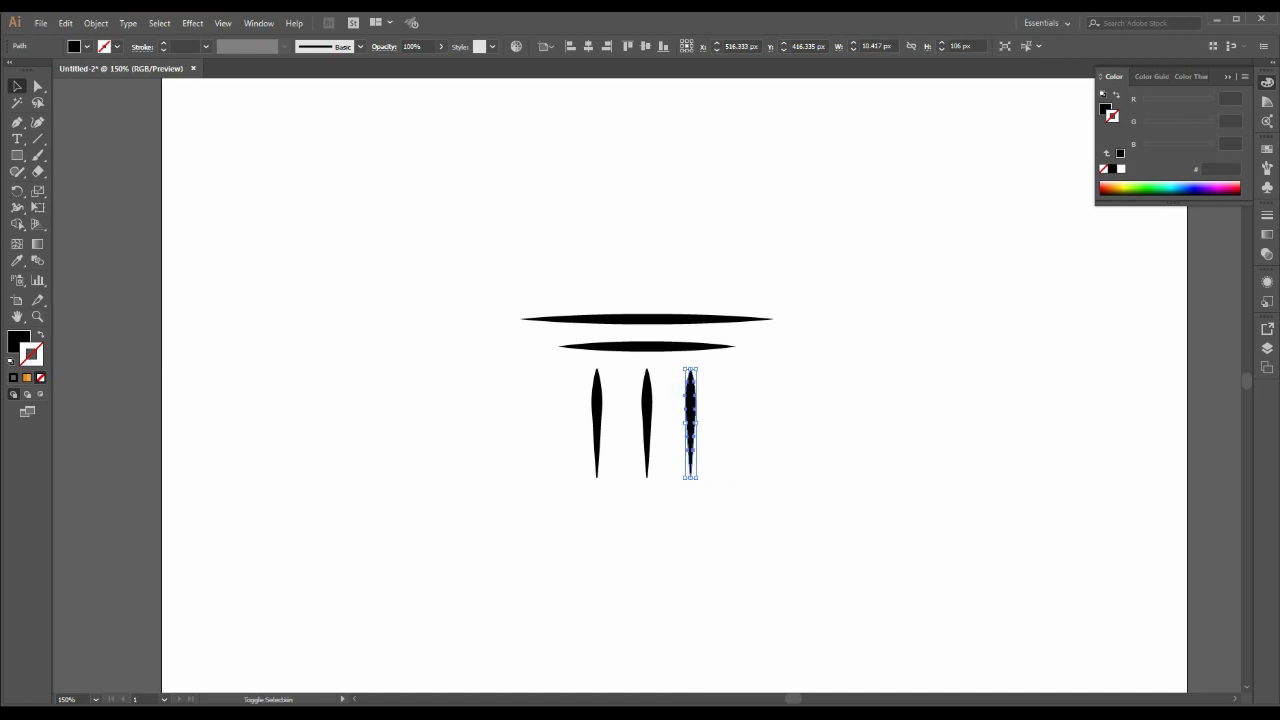
key("ctrl+z")
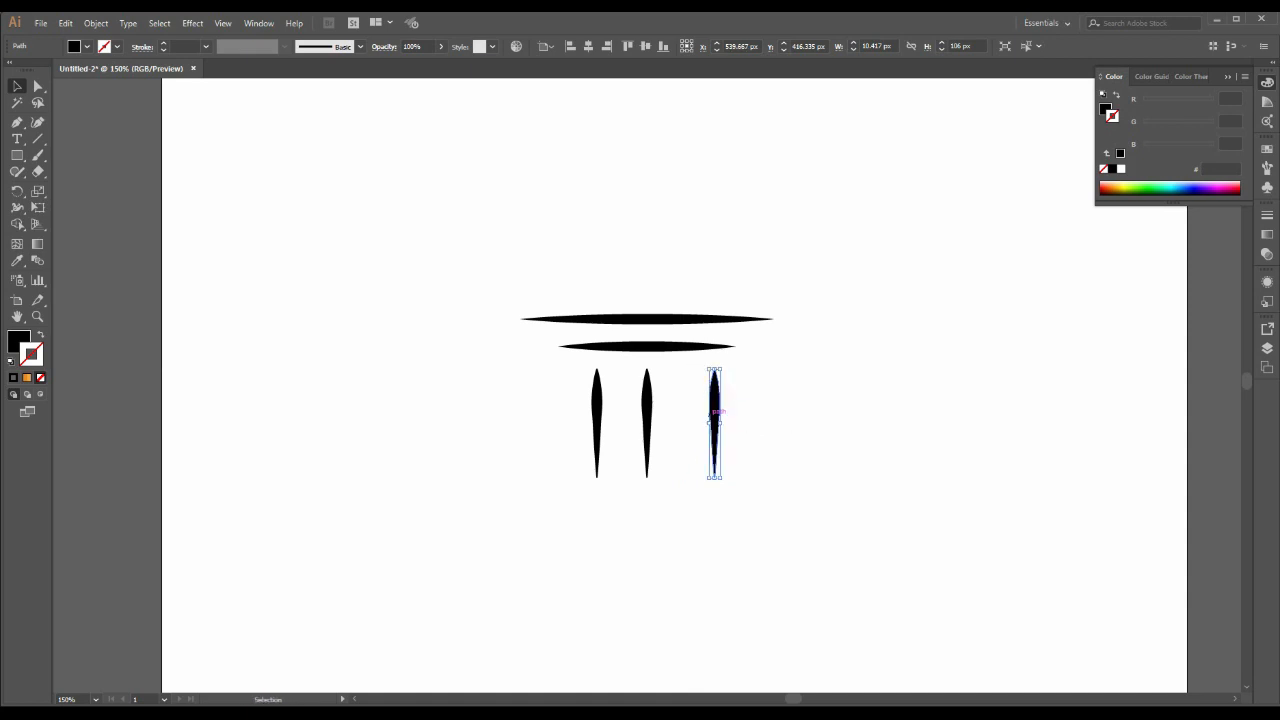
key("ctrl+shift+z")
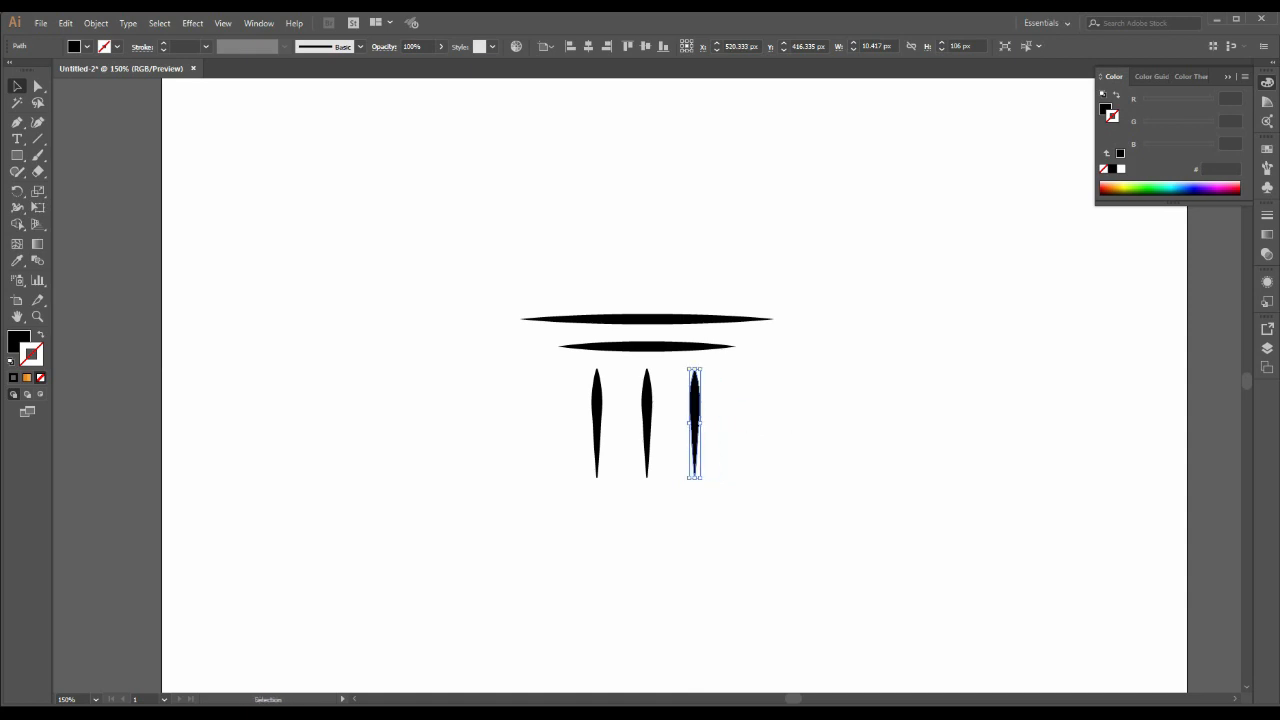
- Group the three vertical strokes and centre the group vertically and horizontally on the artboard
left_click_drag(716, 402, 548, 426)
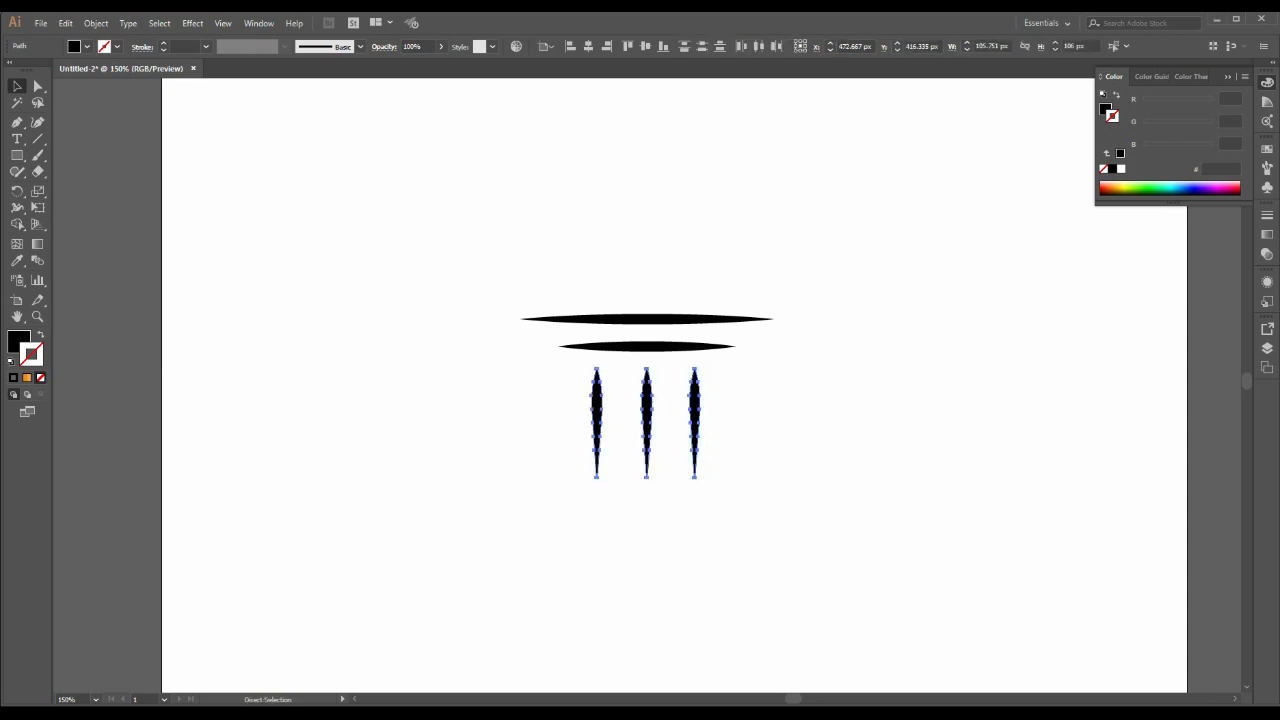
right_click(605, 399)
left_click(635, 488)
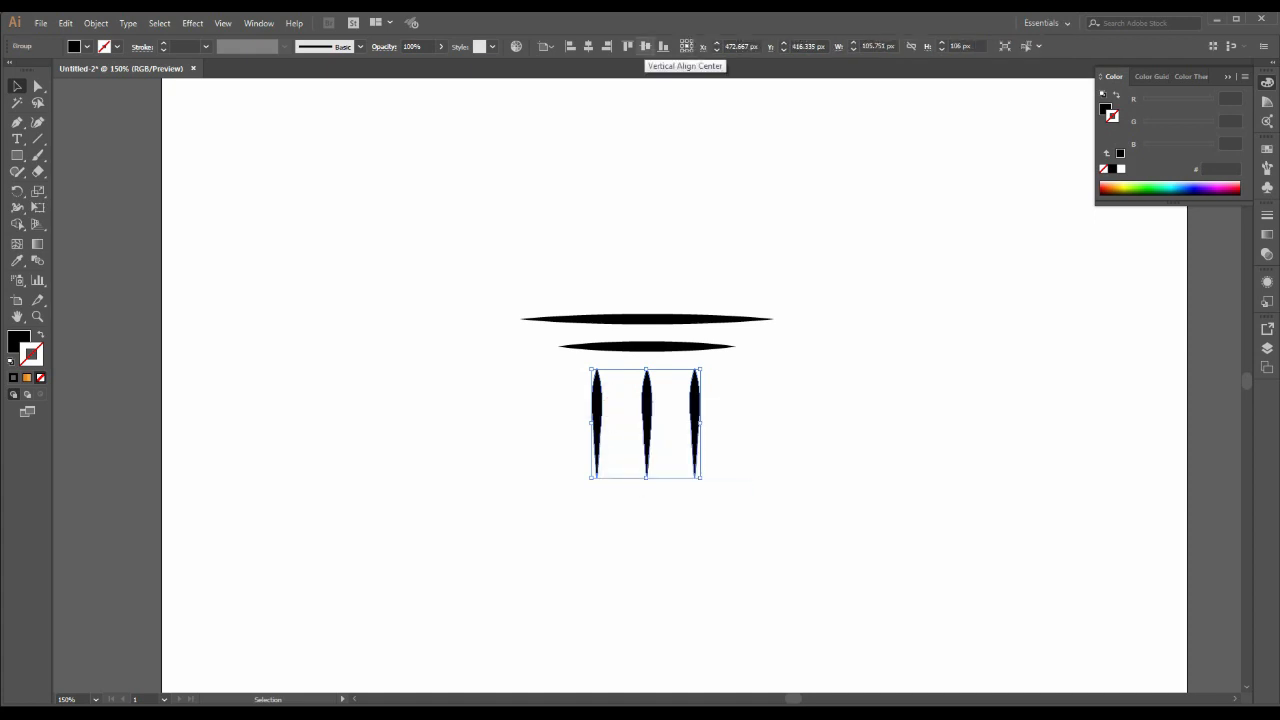
left_click(645, 46)
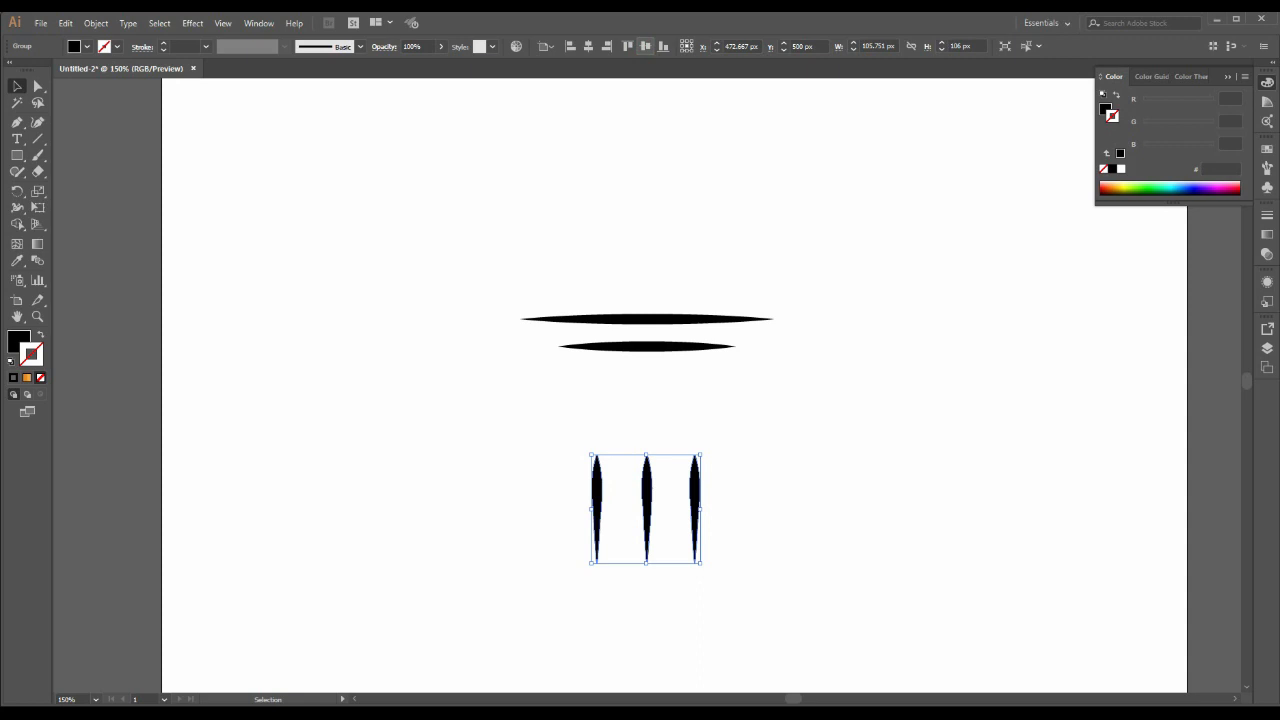
left_click(588, 46)
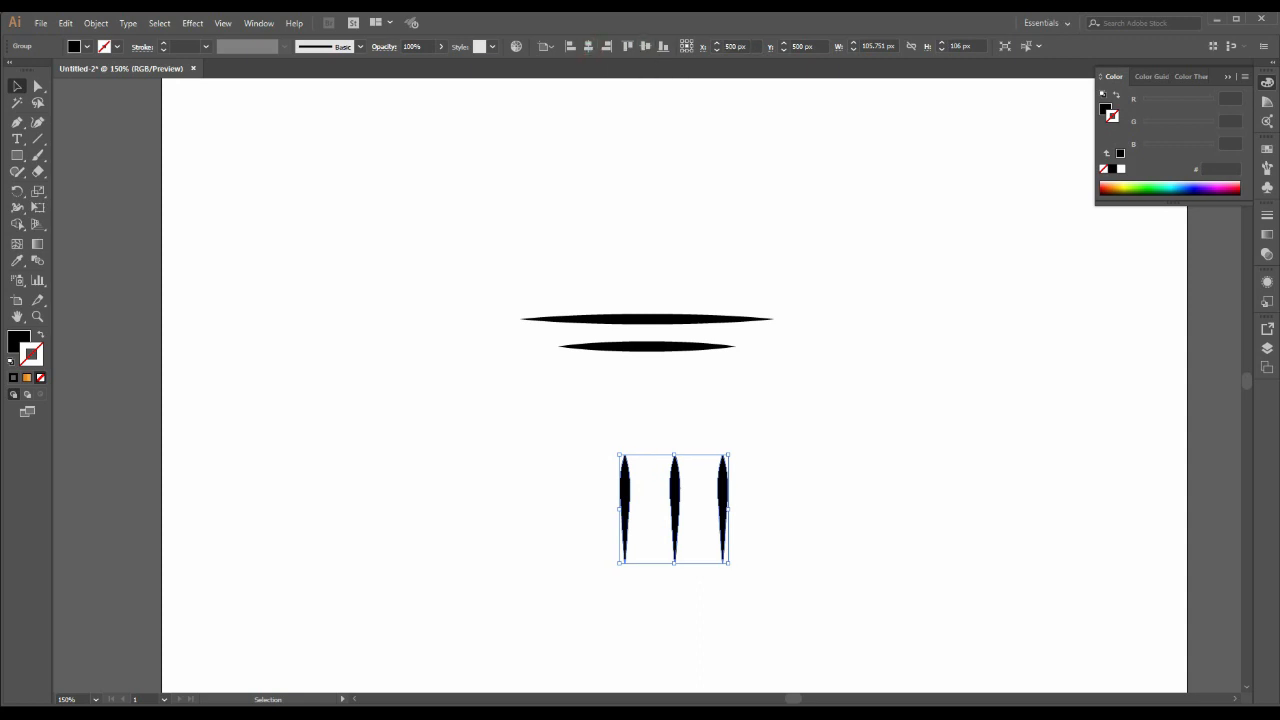
- Group the two horizontal shapes, centre the group horizontally on the artboard and move it down to just above the vertical strokes
mouse_move(649, 366)
left_mouse_down()
mouse_move(669, 286)
mouse_move(666, 312)
left_mouse_up()
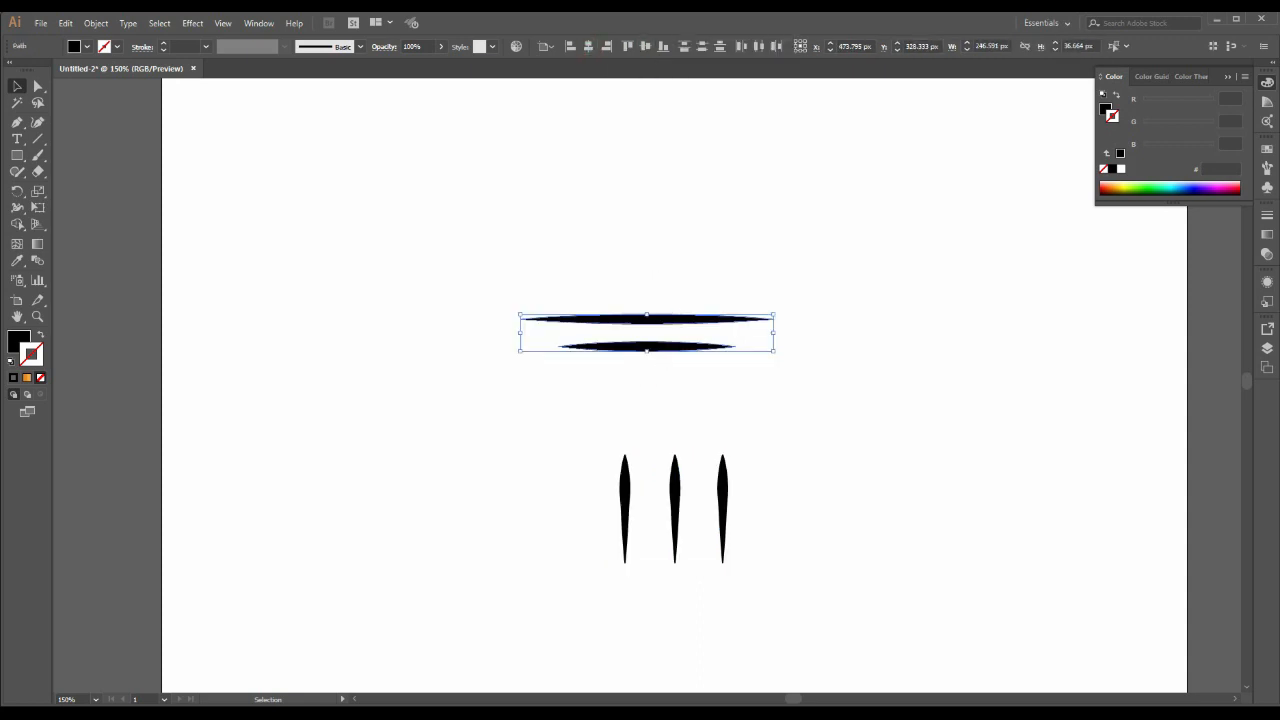
right_click(659, 317)
left_click(700, 403)
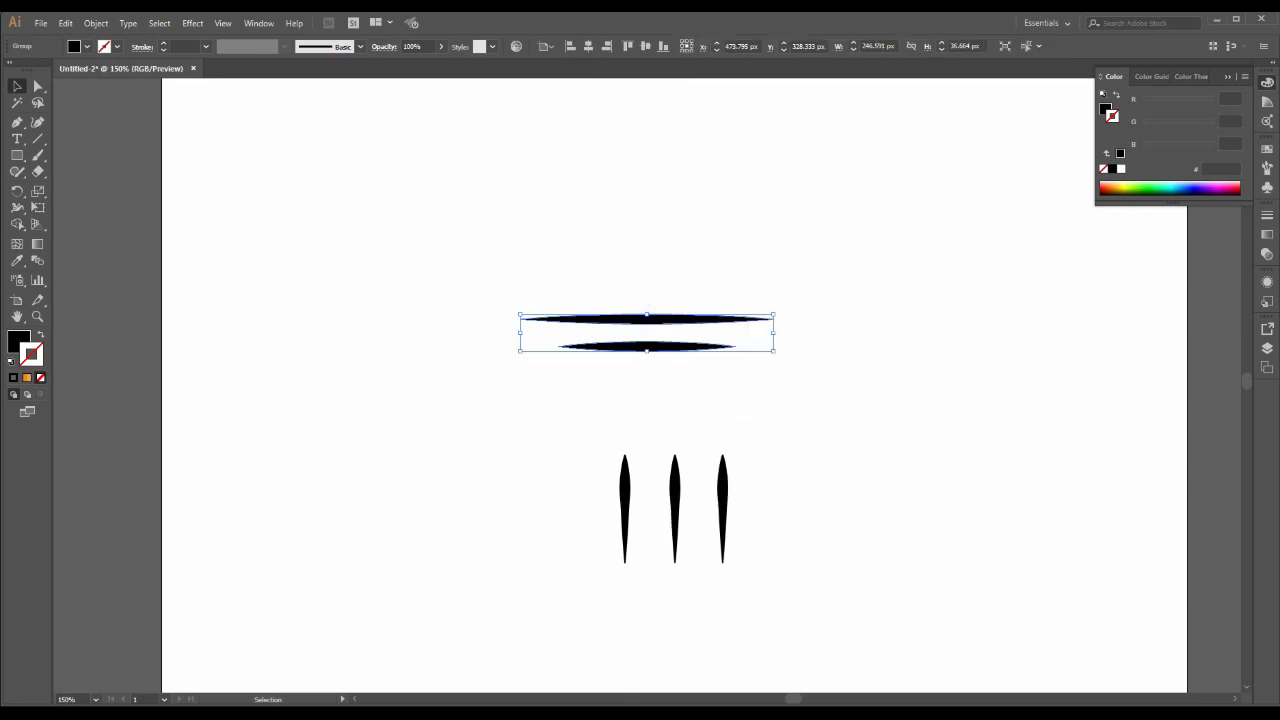
left_click(588, 46)
left_click_drag(710, 313, 710, 406)
left_click(729, 387)
scroll(762, 433, "down", 3)
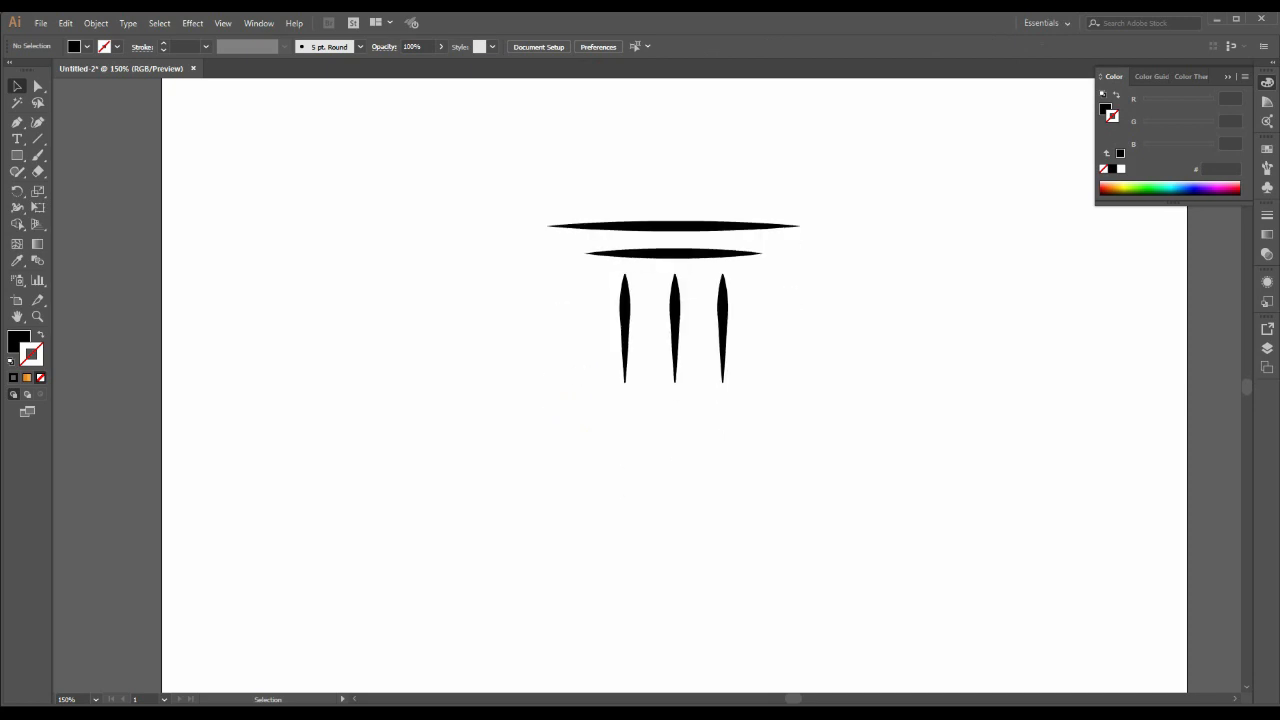
- Ungroup the two horizontal shapes and fill the longer upper one with the orange linear gradient
left_click(672, 253)
right_click(620, 226)
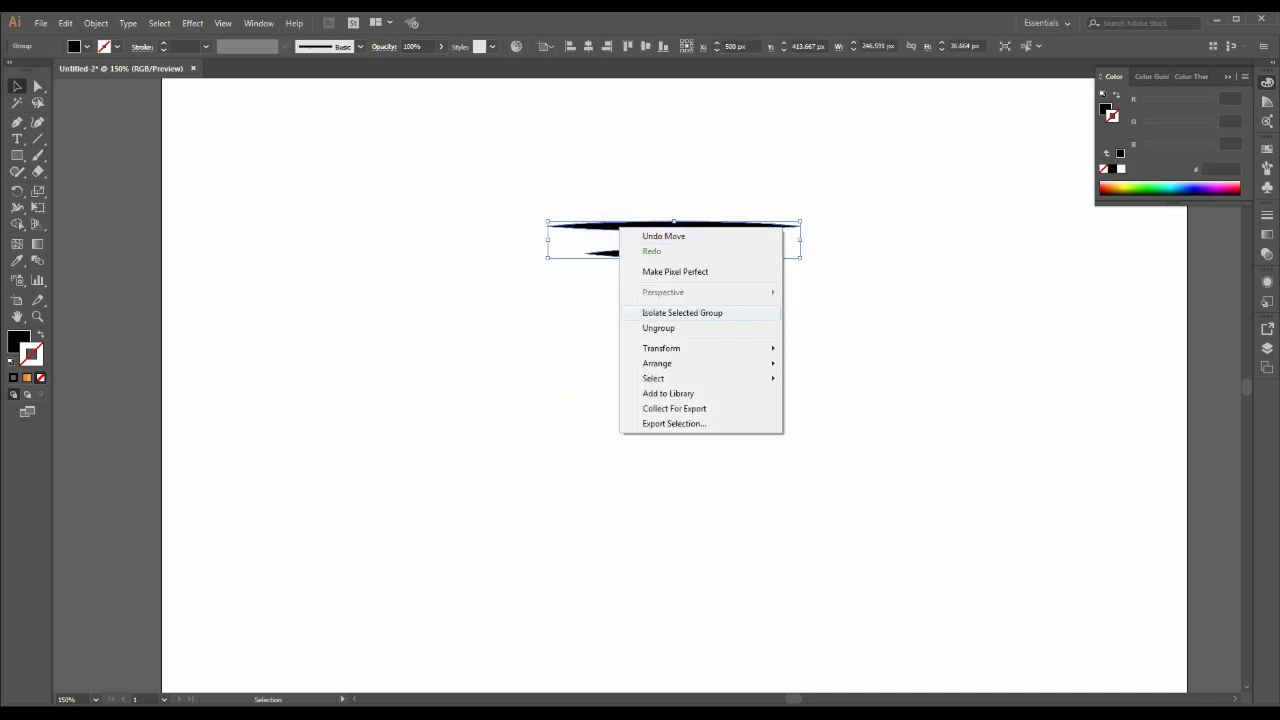
left_click(730, 326)
left_click(576, 294)
left_click(635, 226)
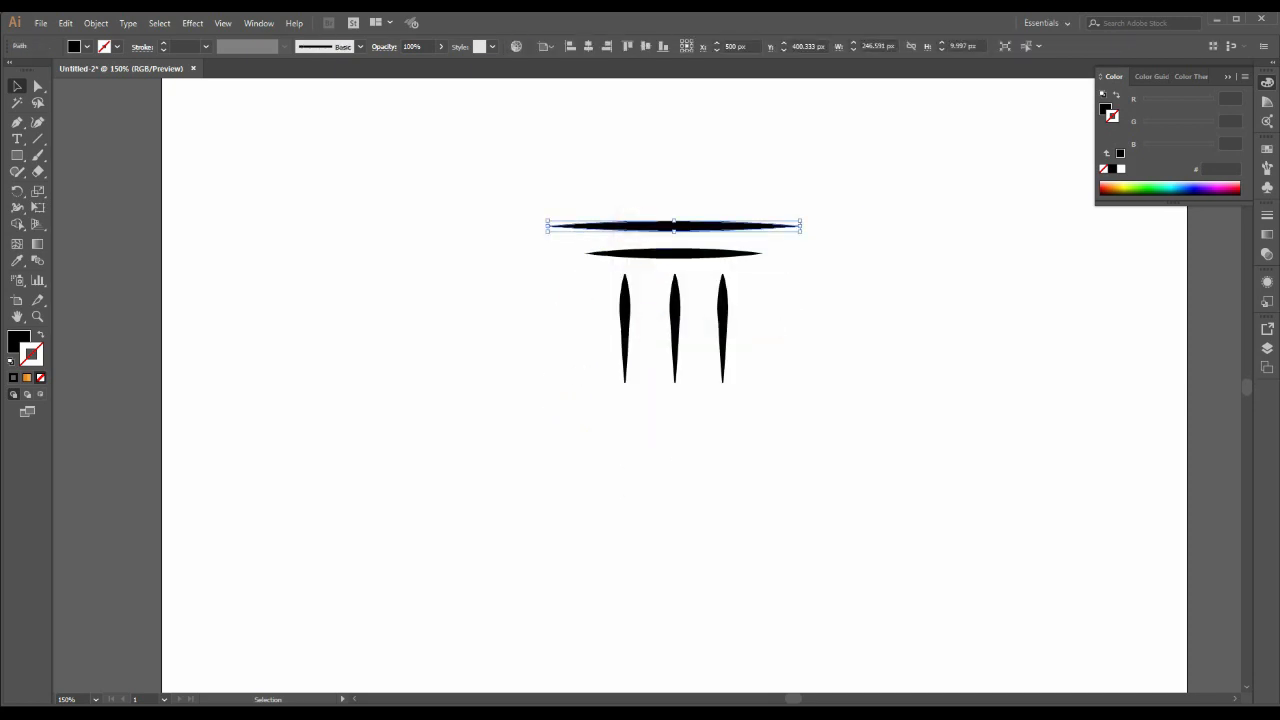
left_click(27, 377)
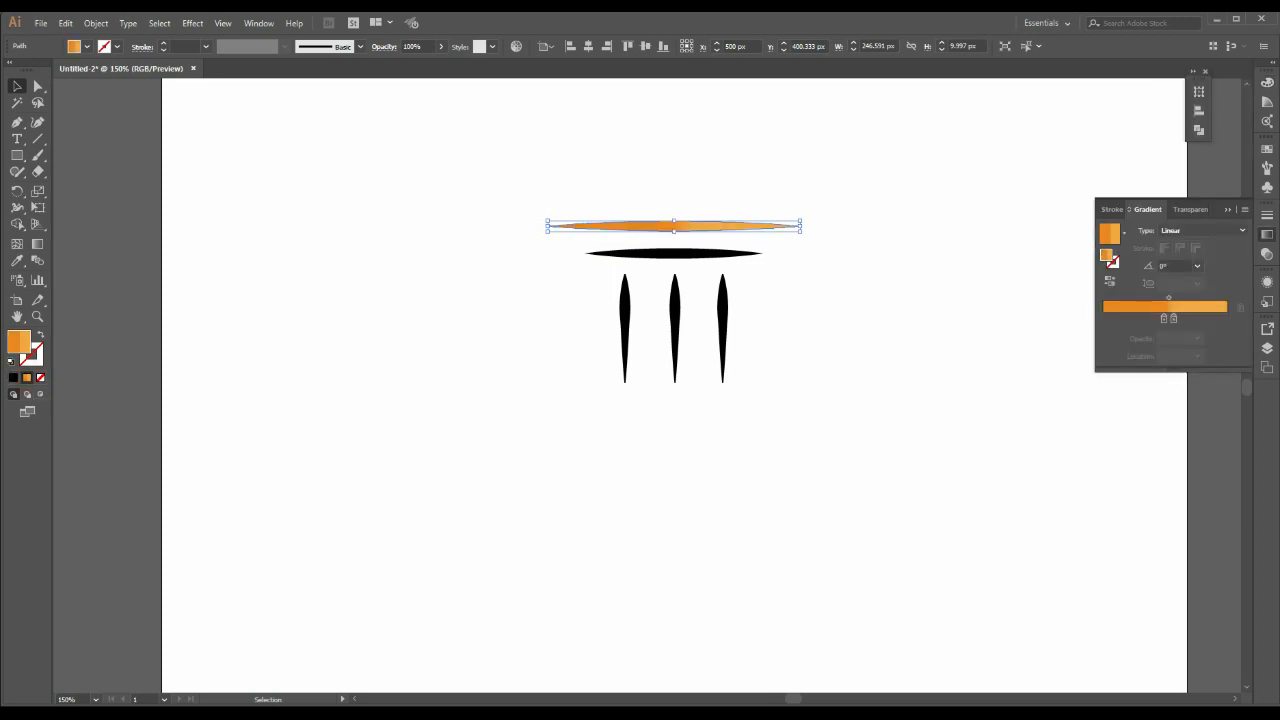
- Copy the hex colour code of the darker orange stop in the upper shape's gradient
scroll(674, 386, "up", 3)
scroll(674, 386, "left", 5)
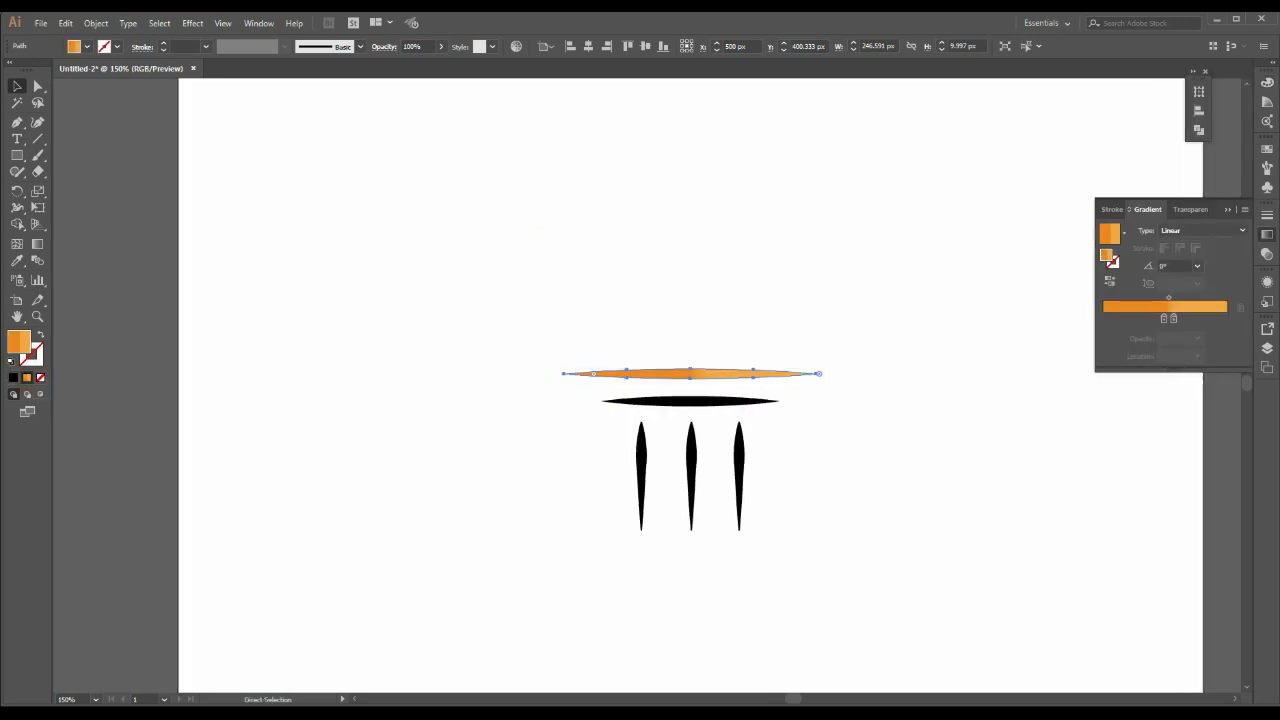
scroll(674, 386, "up", 3)
scroll(674, 386, "down", 2)
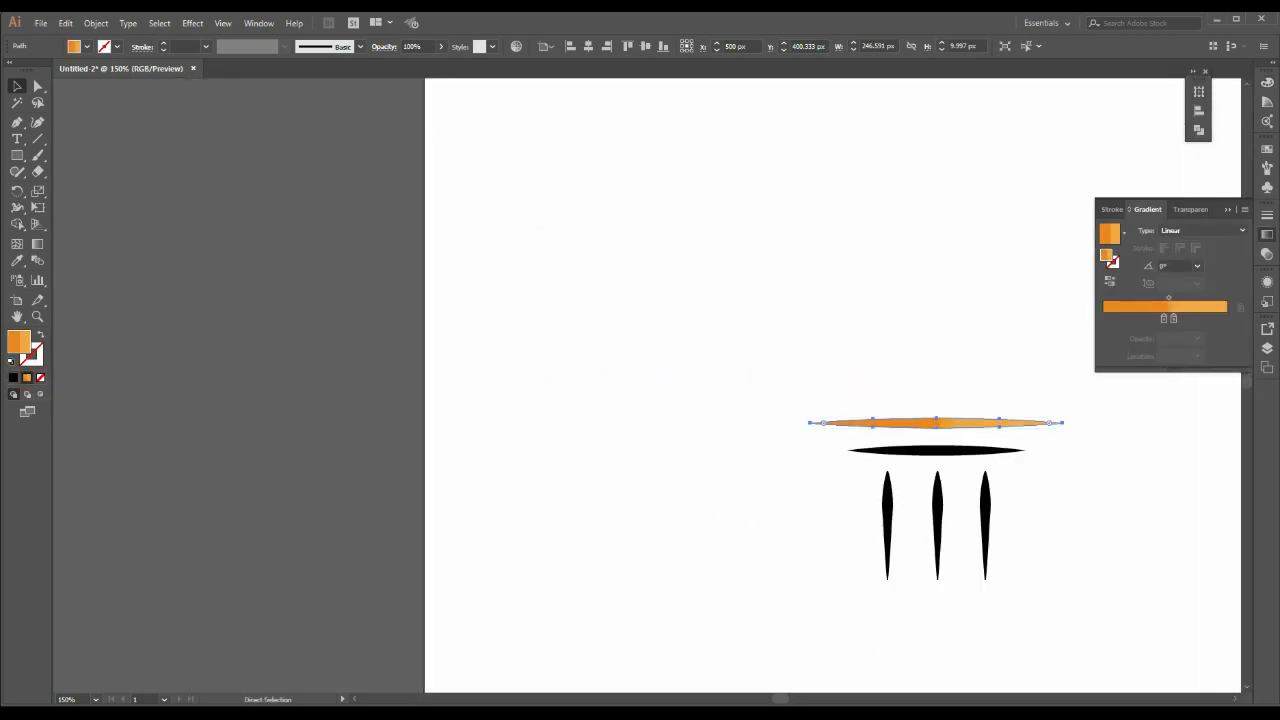
key("ctrl+0")
key("ctrl+equal")
key("ctrl+equal")
key("ctrl+equal")
scroll(648, 386, "right", 2)
scroll(648, 386, "down", 1)
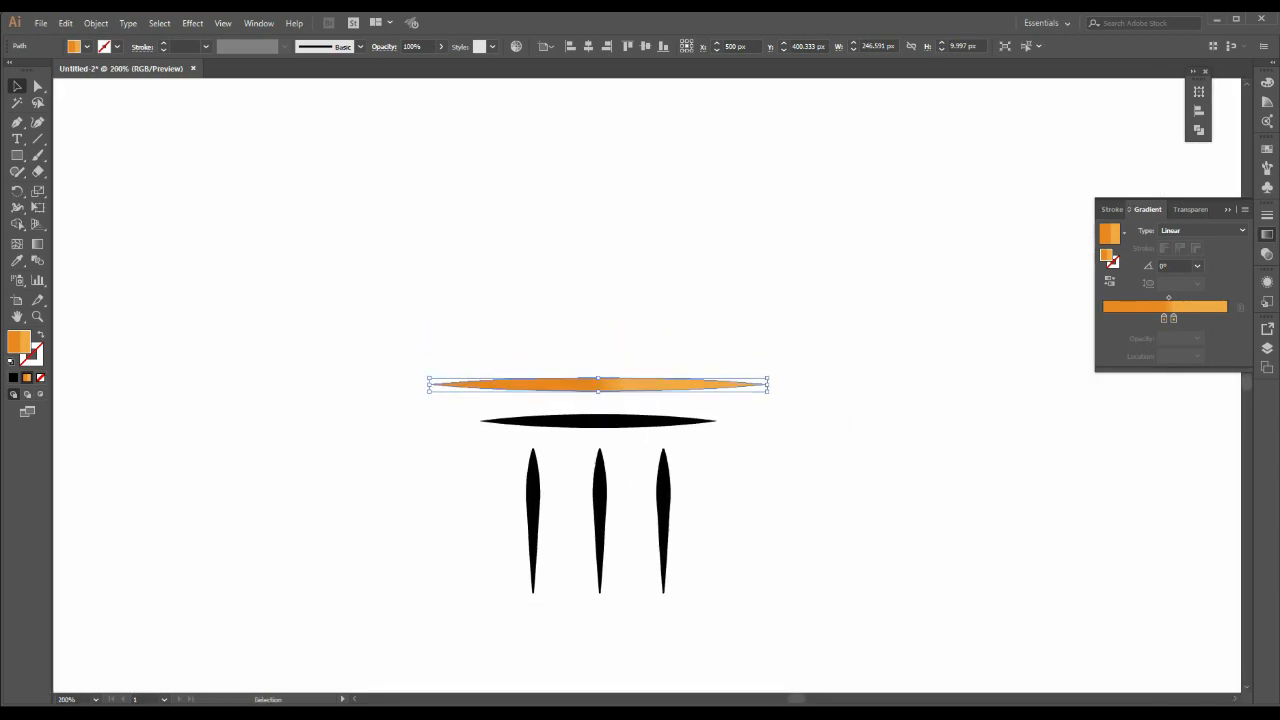
scroll(598, 400, "down", 1)
left_click(1163, 318)
double_click(1163, 318)
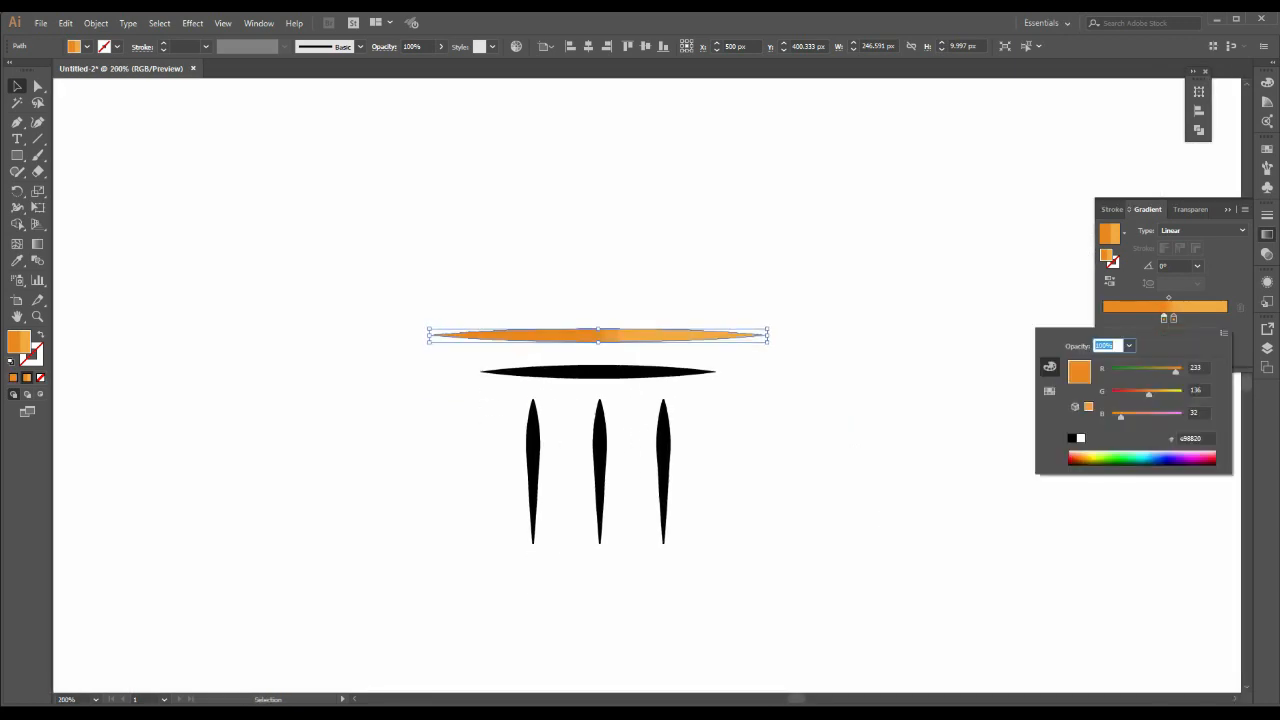
double_click(1191, 439)
key("ctrl+c")
left_click(875, 305)
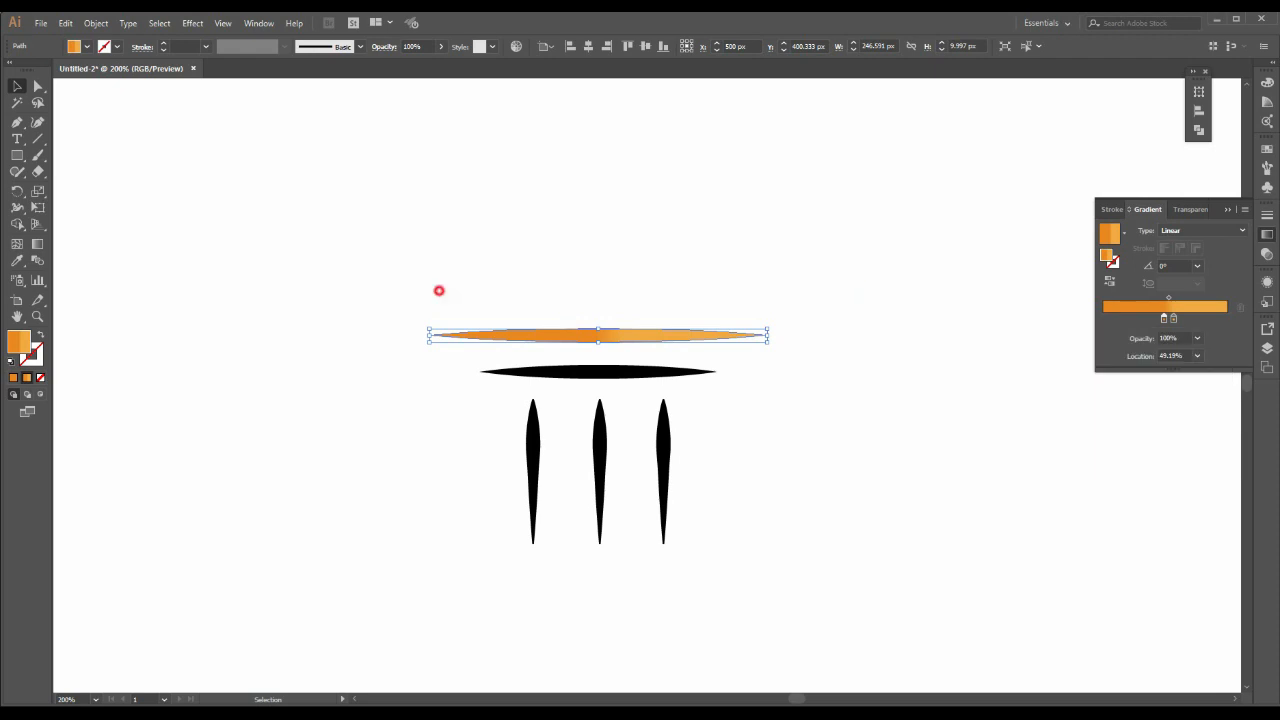
- Paste the code as the text E98820 beside the shapes, enlarge it to about 29 pt and set it in all caps
left_click(439, 291)
key("t")
left_click(181, 316)
key("ctrl+v")
key("Escape")
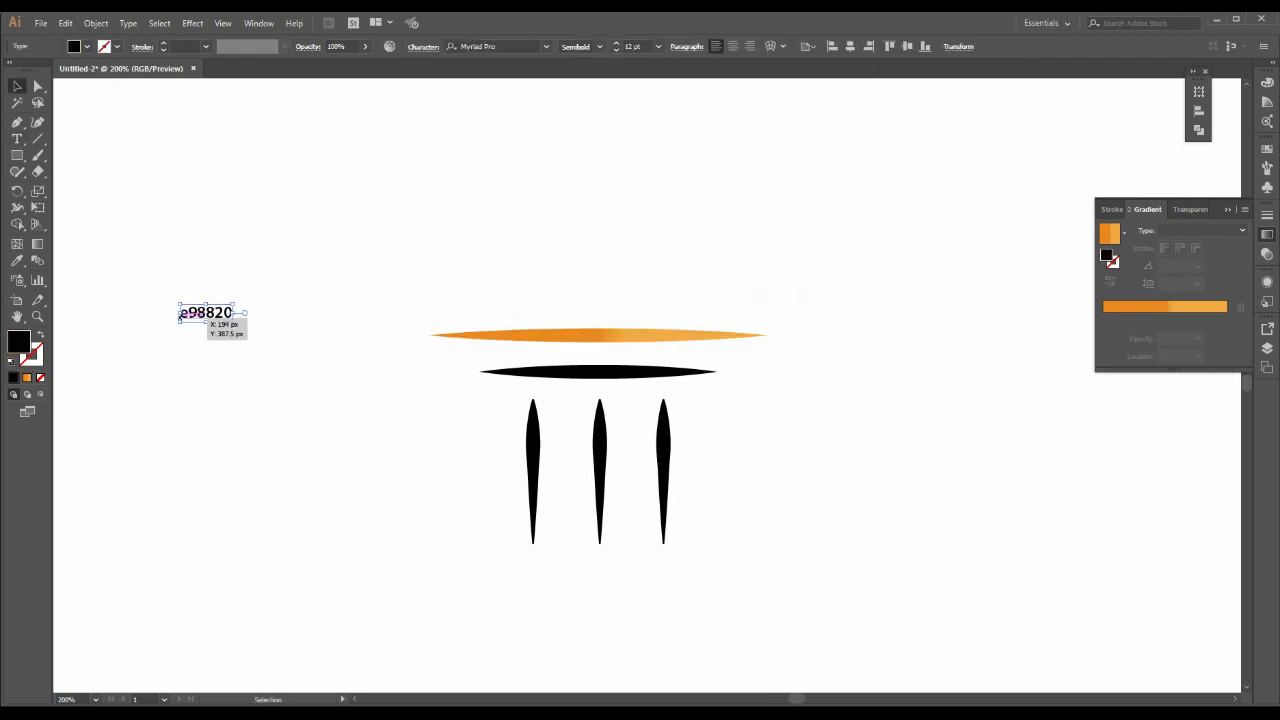
mouse_move(233, 322)
left_mouse_down()
mouse_move(308, 348)
mouse_move(229, 322)
left_mouse_up()
left_click(423, 47)
left_click(295, 207)
left_click(258, 232)
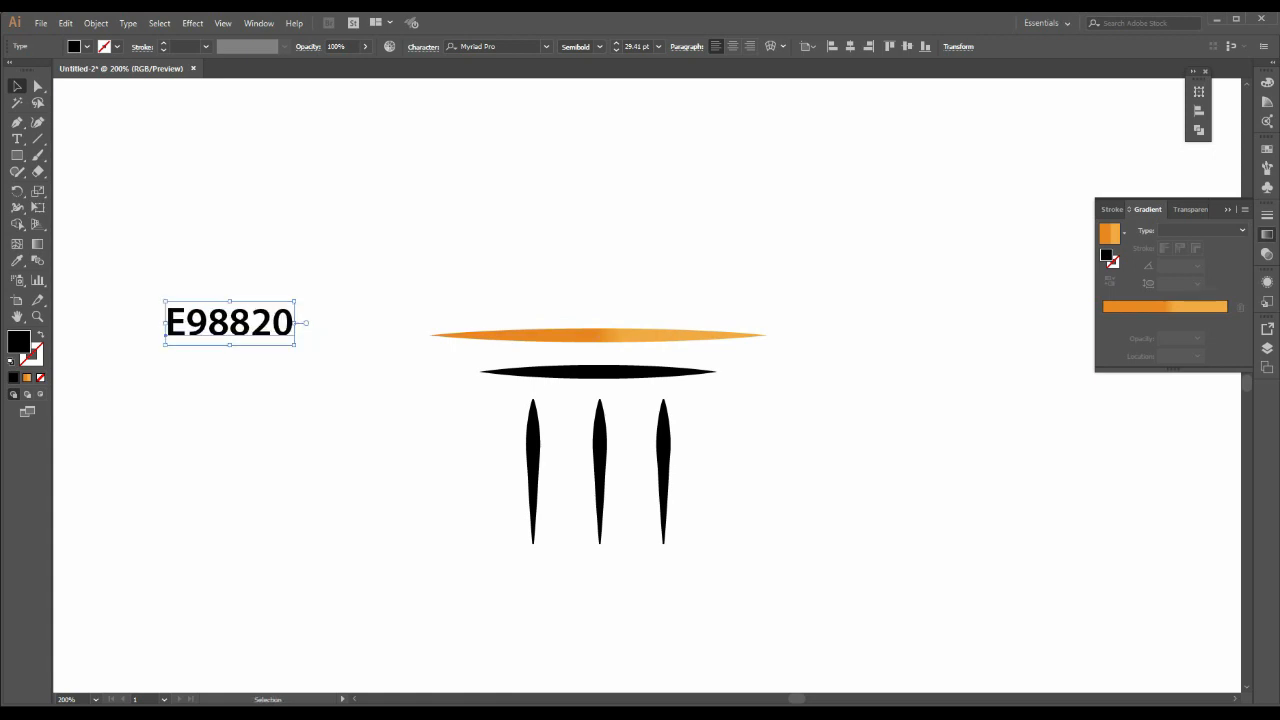
- Copy the lighter gradient stop's hex code and add it to the text as a second line, F1A942
left_click(349, 374)
left_click(583, 334)
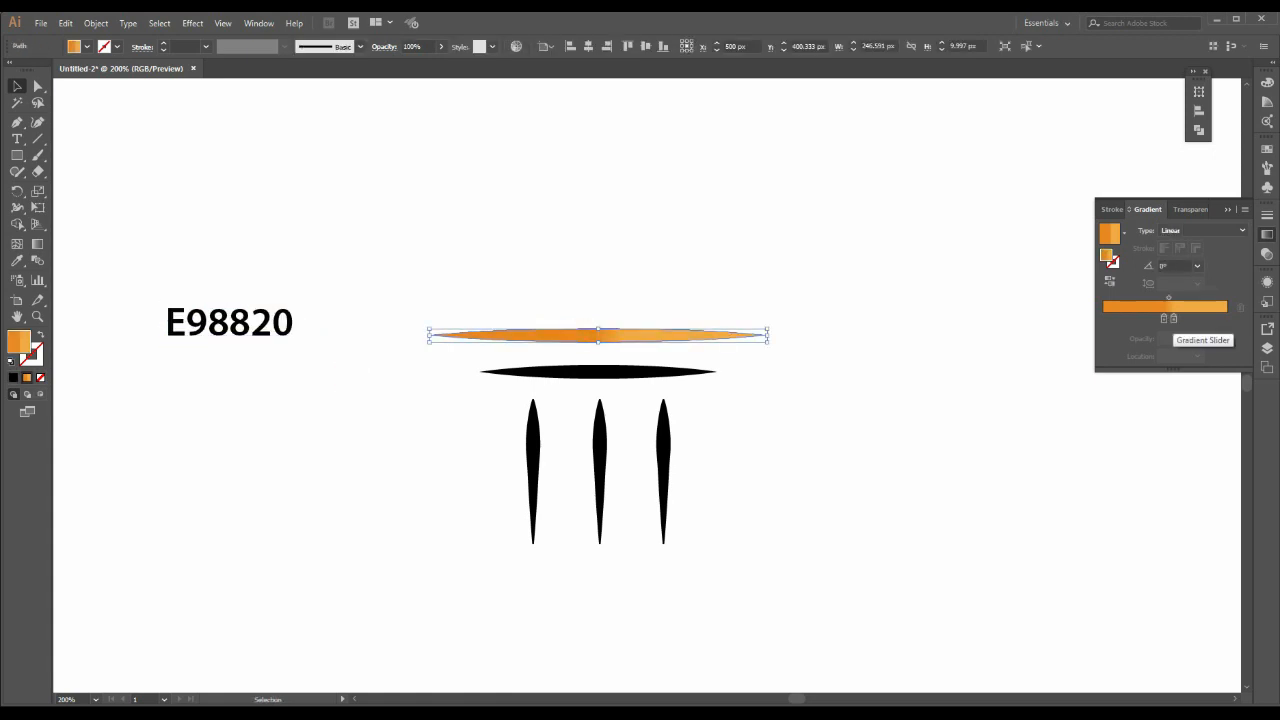
double_click(1172, 319)
double_click(1207, 440)
left_click(305, 373)
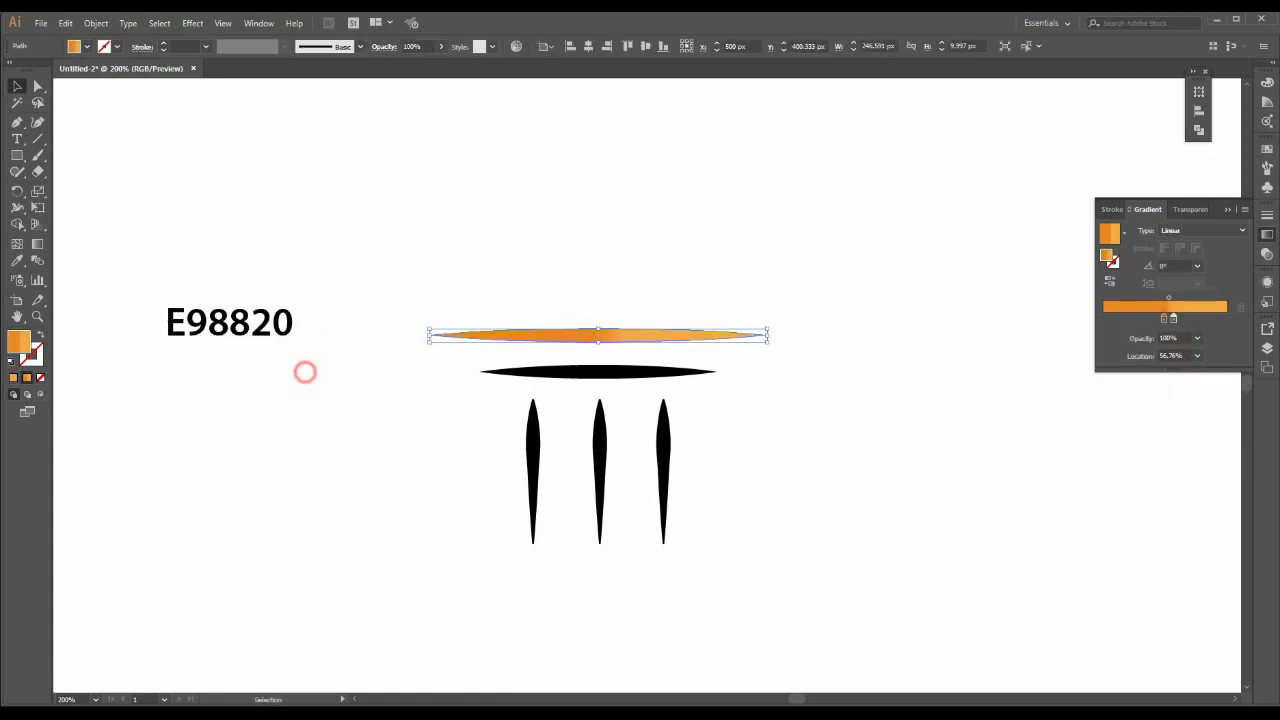
double_click(251, 323)
left_click(293, 323)
key("Return")
type("F1A942")
key("Escape")
left_click(354, 354)
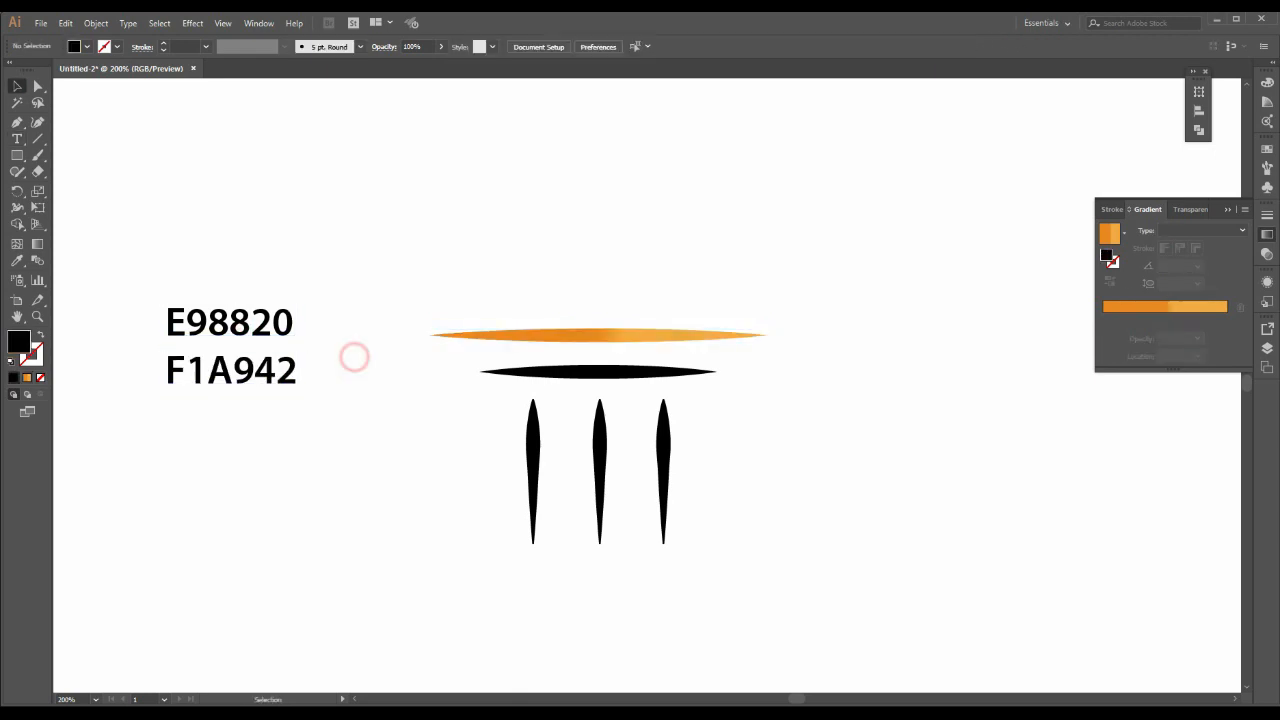
- Redraw the upper shape's gradient vertically at -90°, running from its top edge to its bottom edge
left_click(548, 340)
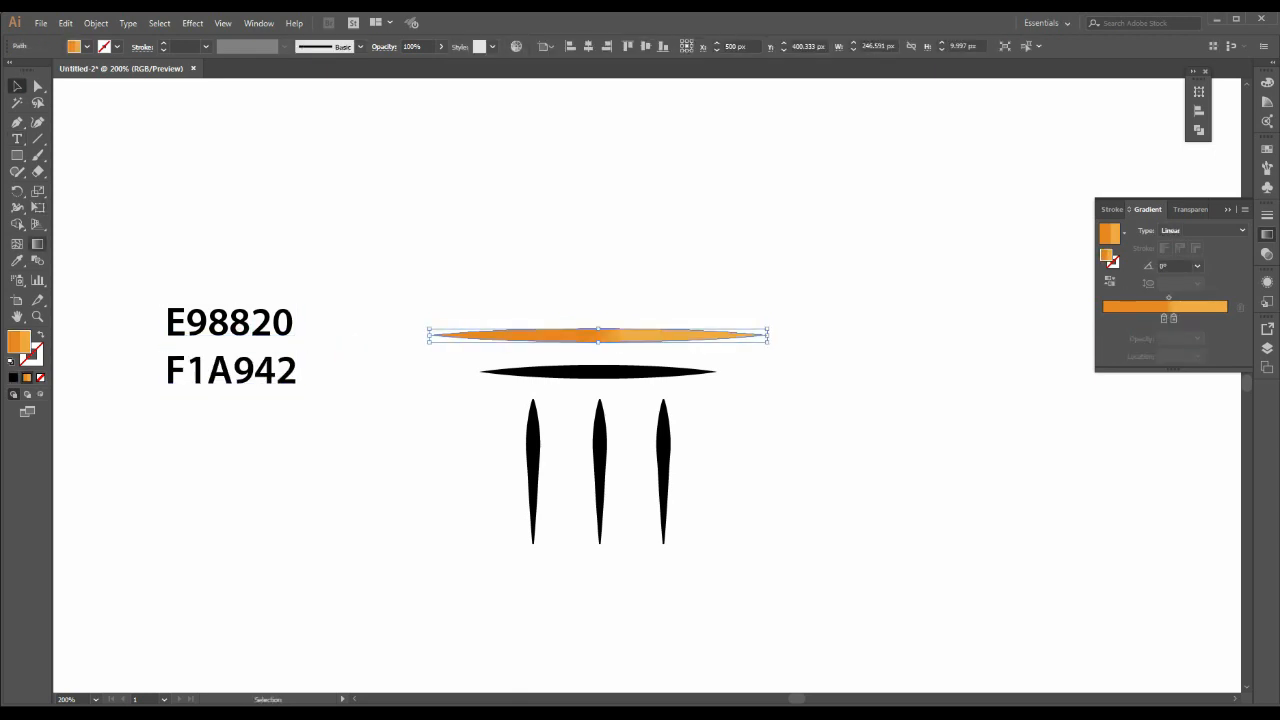
left_click(37, 243)
key("ctrl+equal")
key("ctrl+equal")
key("ctrl+equal")
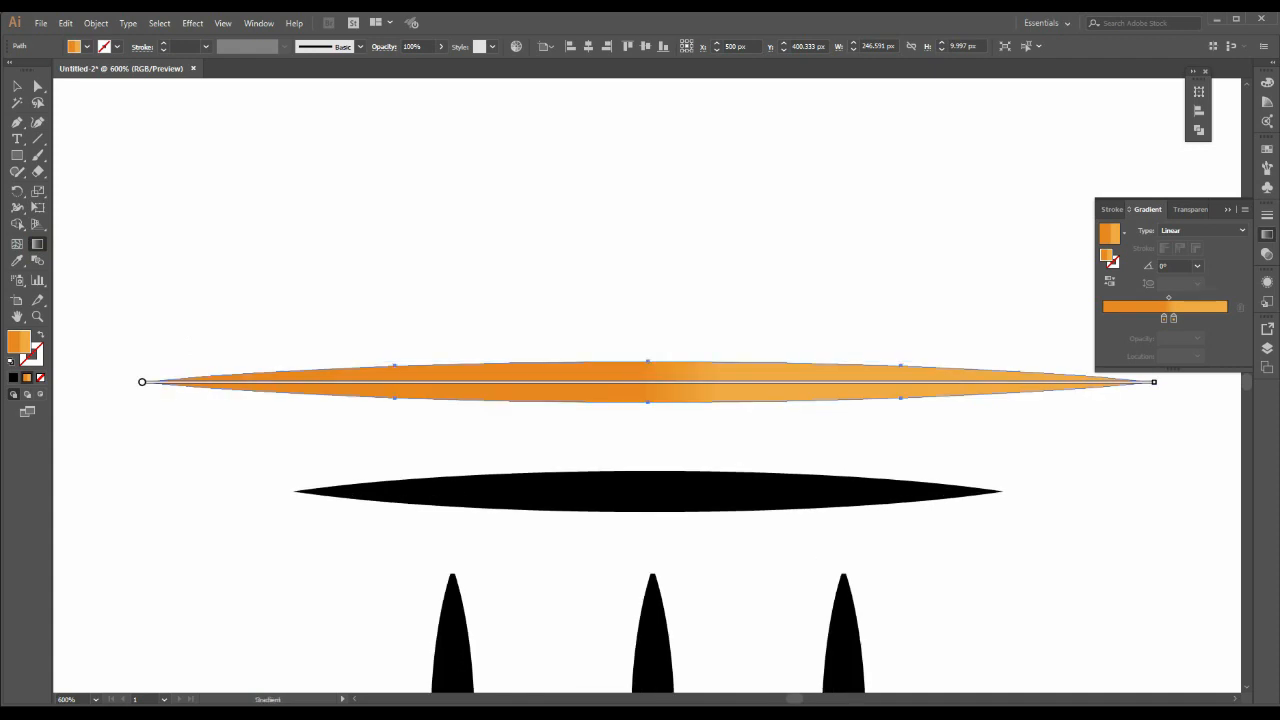
left_click_drag(648, 362, 648, 403)
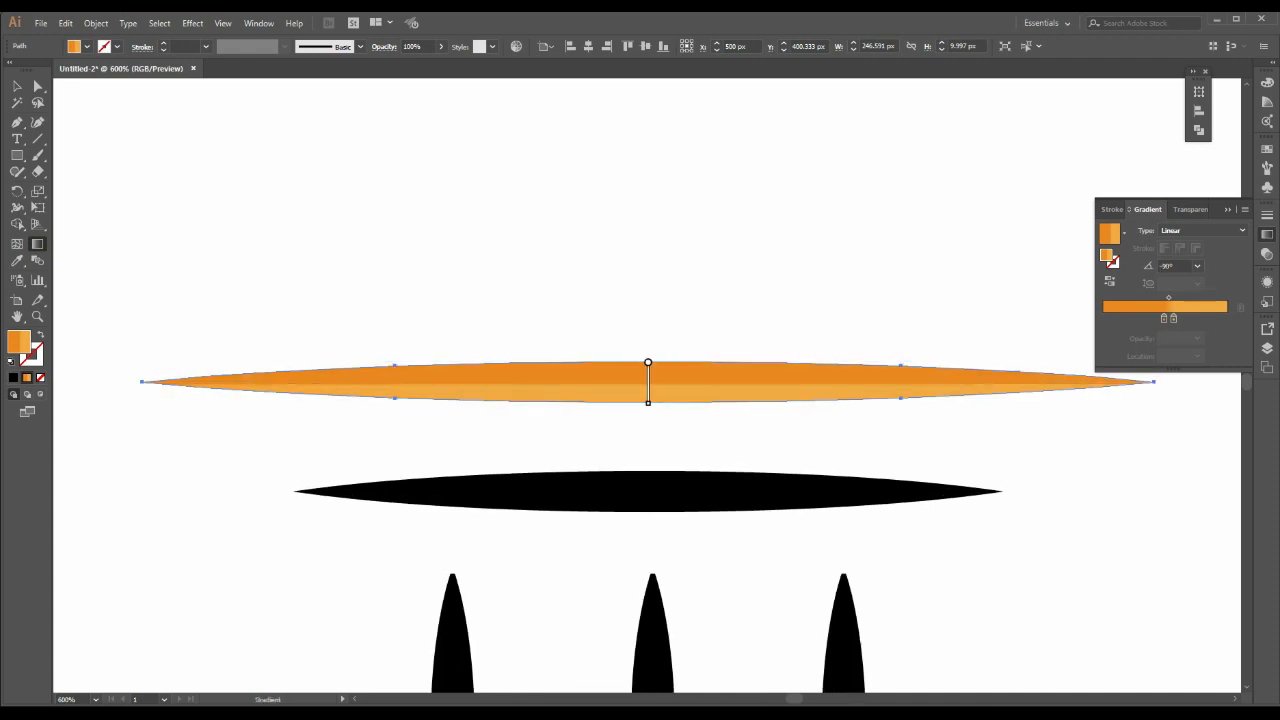
- Move the gradient's lighter stop to about 50% and its darker stop to about 41%
mouse_move(1173, 318)
left_mouse_down()
mouse_move(1157, 318)
mouse_move(1171, 318)
left_mouse_up()
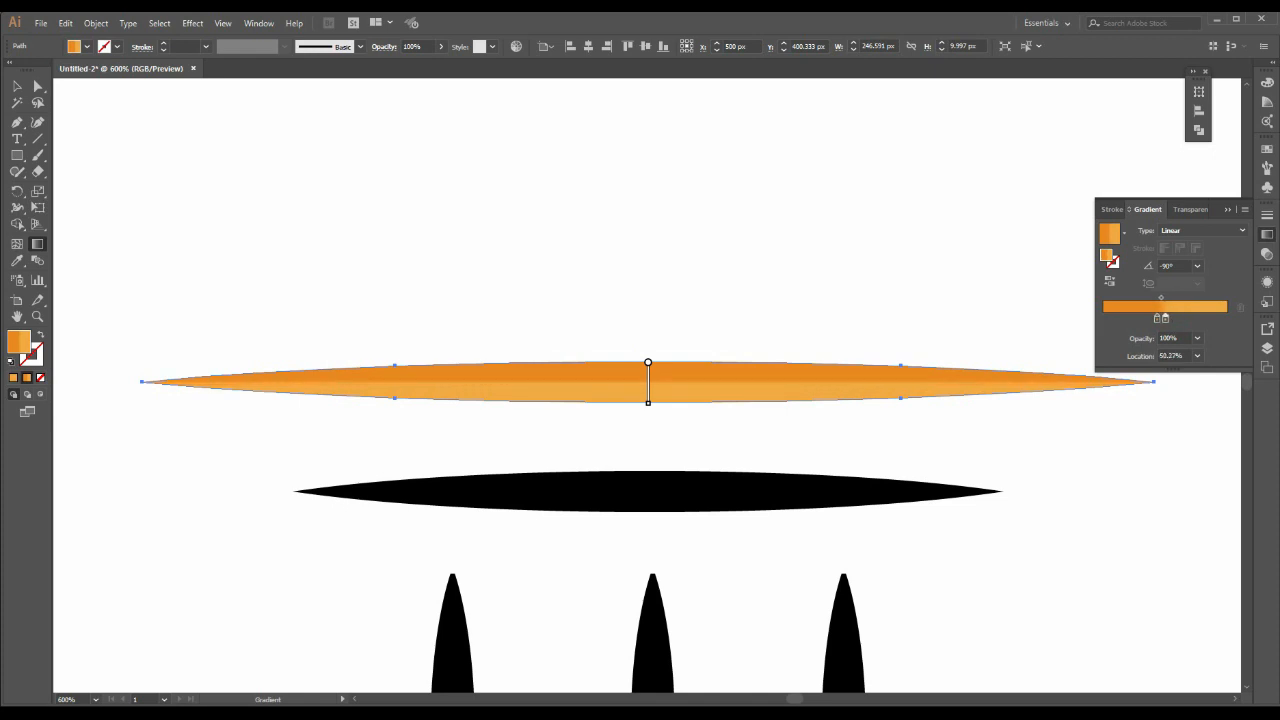
left_click_drag(1157, 318, 1154, 318)
key("v")
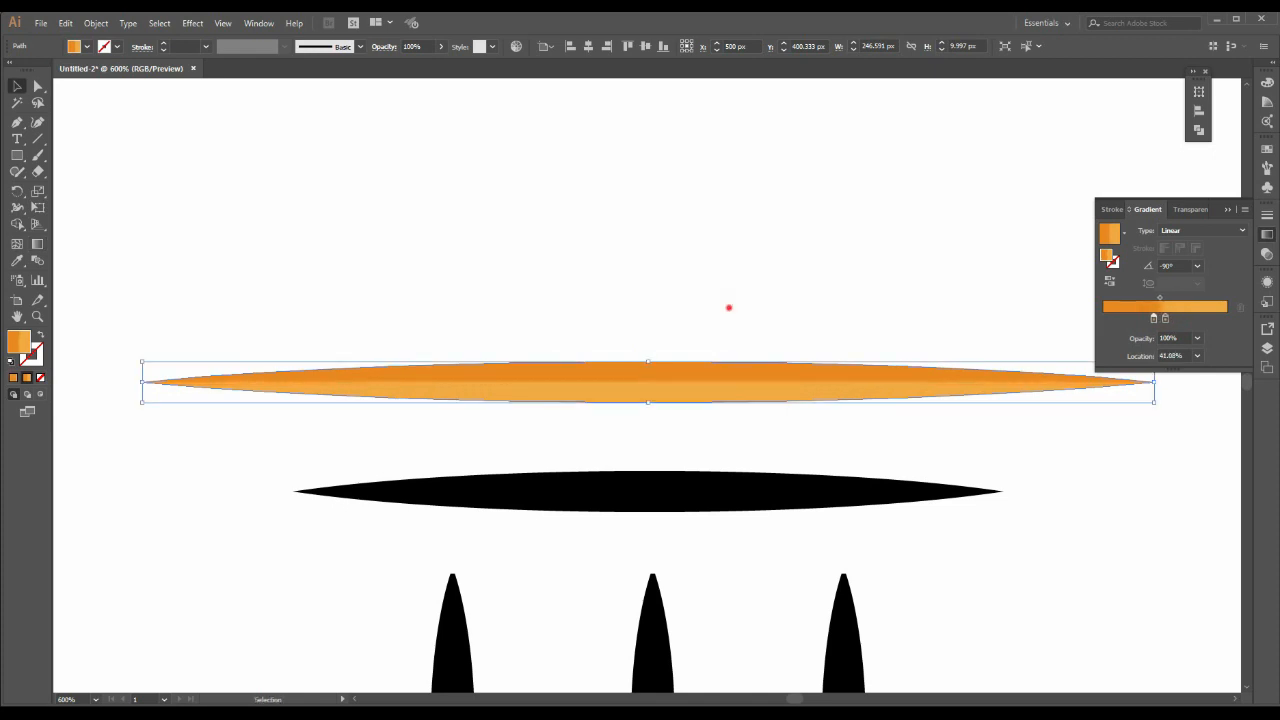
left_click(728, 308)
- Ungroup the pair of horizontal shapes and give the longer one the orange linear gradient fill
key("ctrl+minus")
scroll(728, 308, "down", 2)
left_click(647, 358)
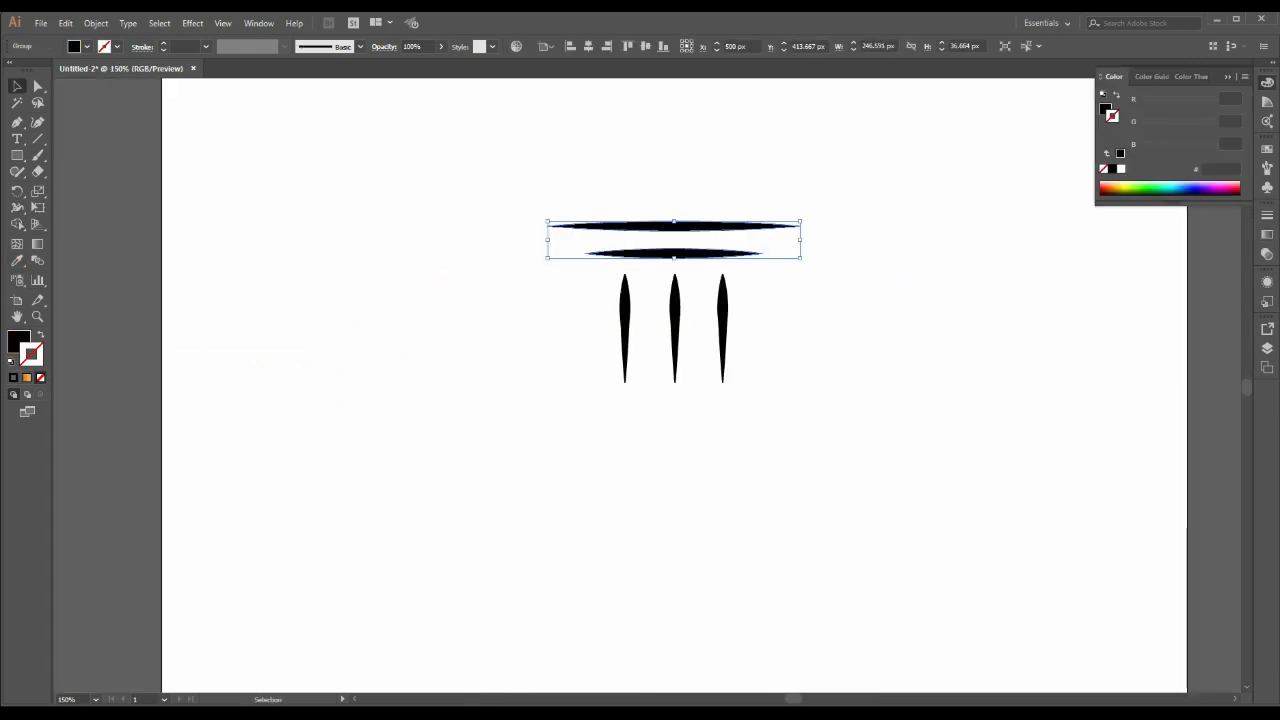
right_click(620, 228)
left_click(658, 328)
left_click(577, 291)
left_click(590, 226)
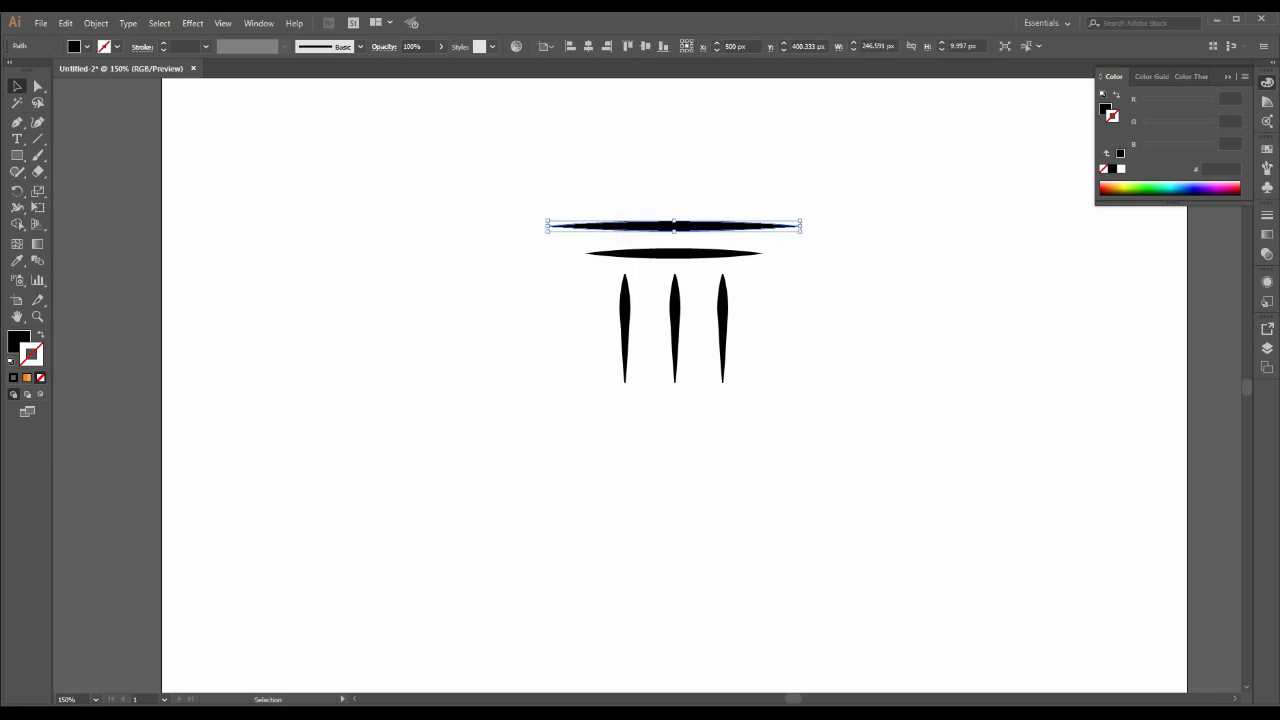
left_click(27, 377)
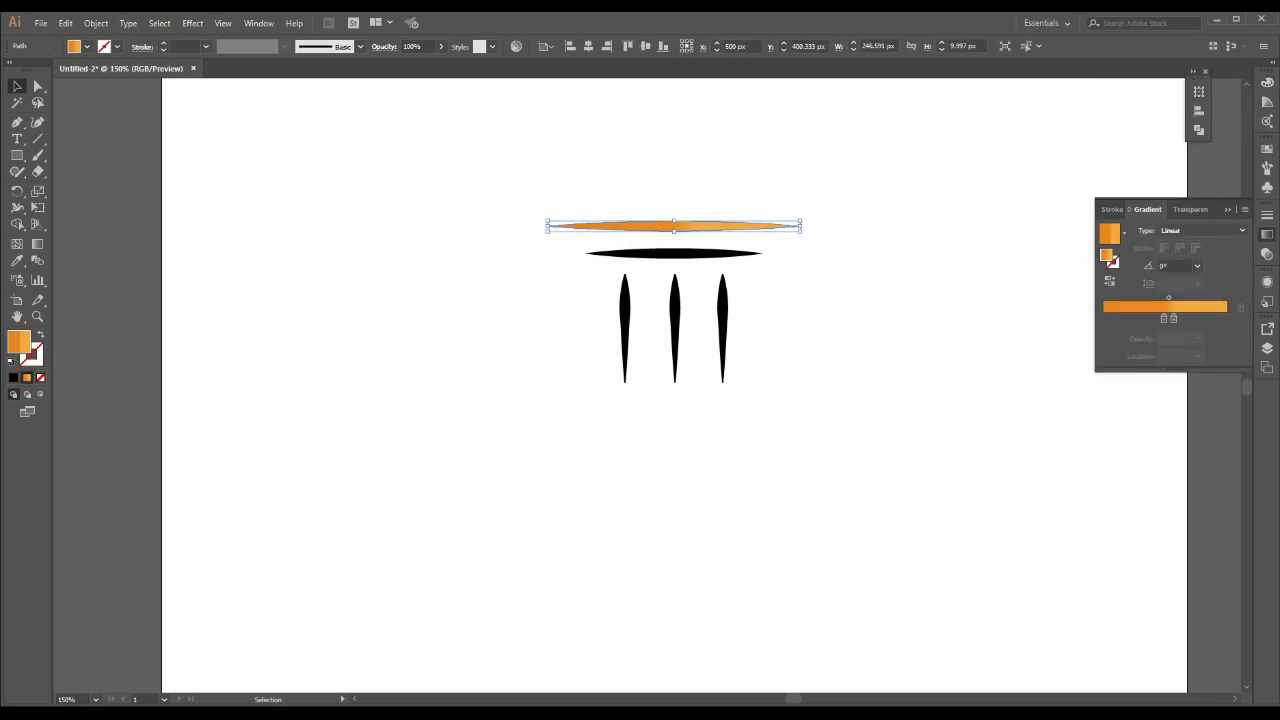
scroll(674, 385, "up", 9)
scroll(674, 385, "left", 16)
scroll(674, 385, "up", 10)
scroll(674, 385, "down", 7)
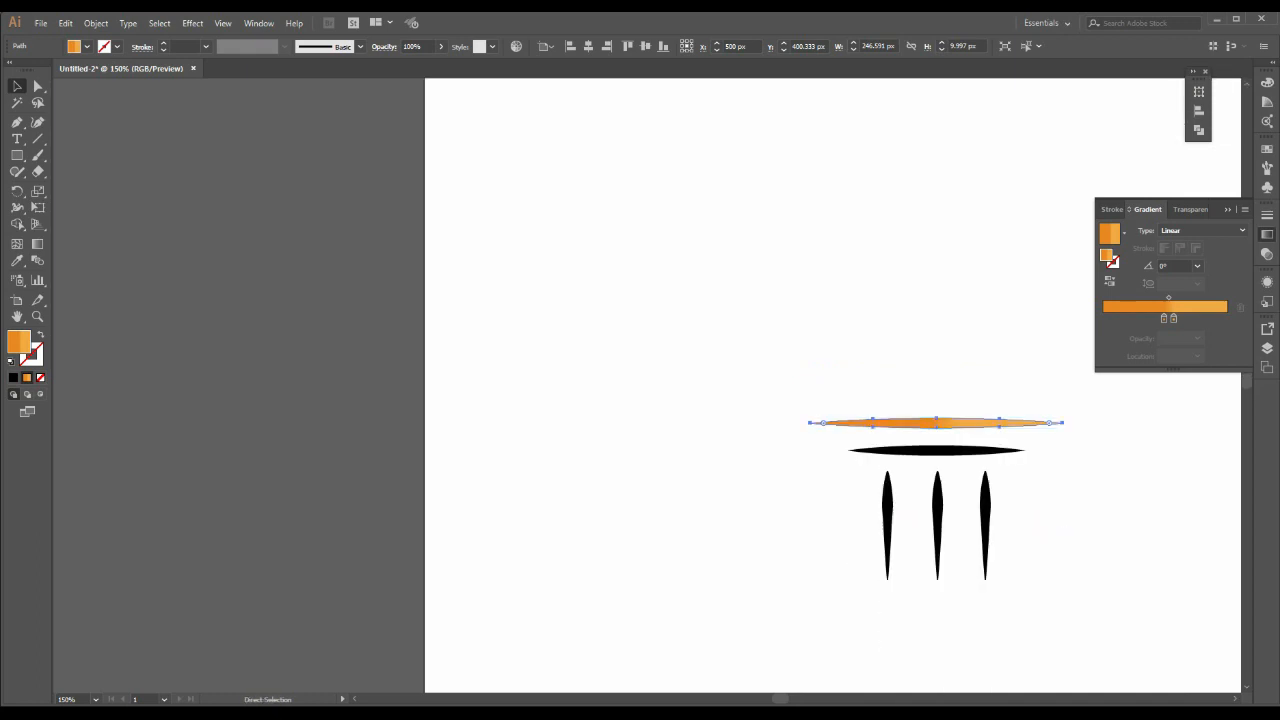
key("ctrl+0")
key("ctrl+plus")
key("ctrl+plus")
key("ctrl+plus")
scroll(647, 385, "right", 3)
scroll(647, 385, "down", 1)
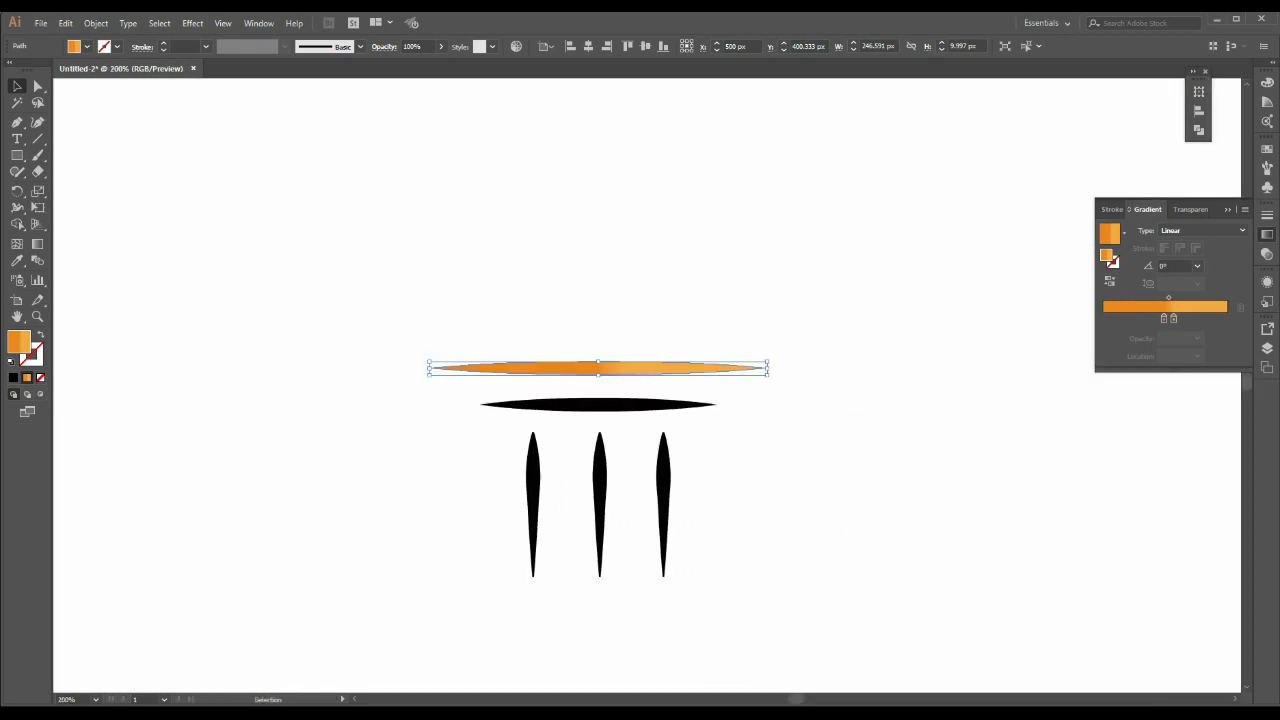
scroll(647, 385, "up", 1)
scroll(647, 385, "down", 2)
double_click(1164, 318)
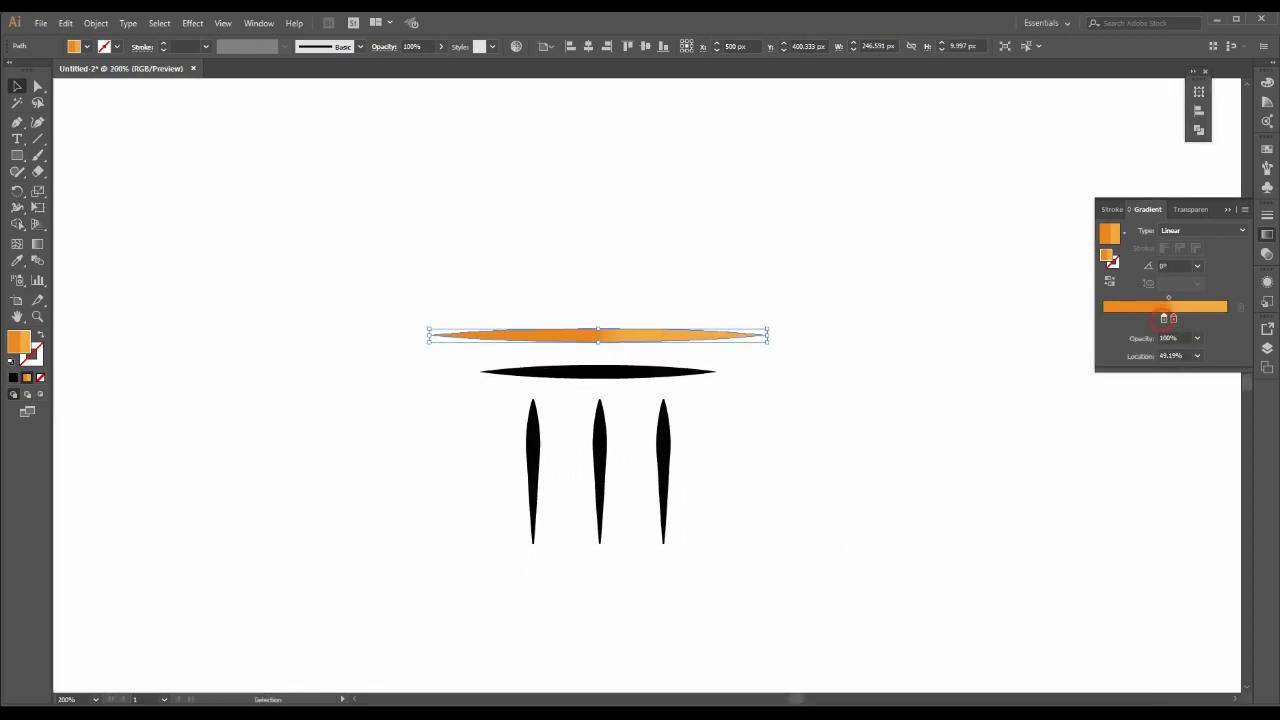
double_click(1191, 438)
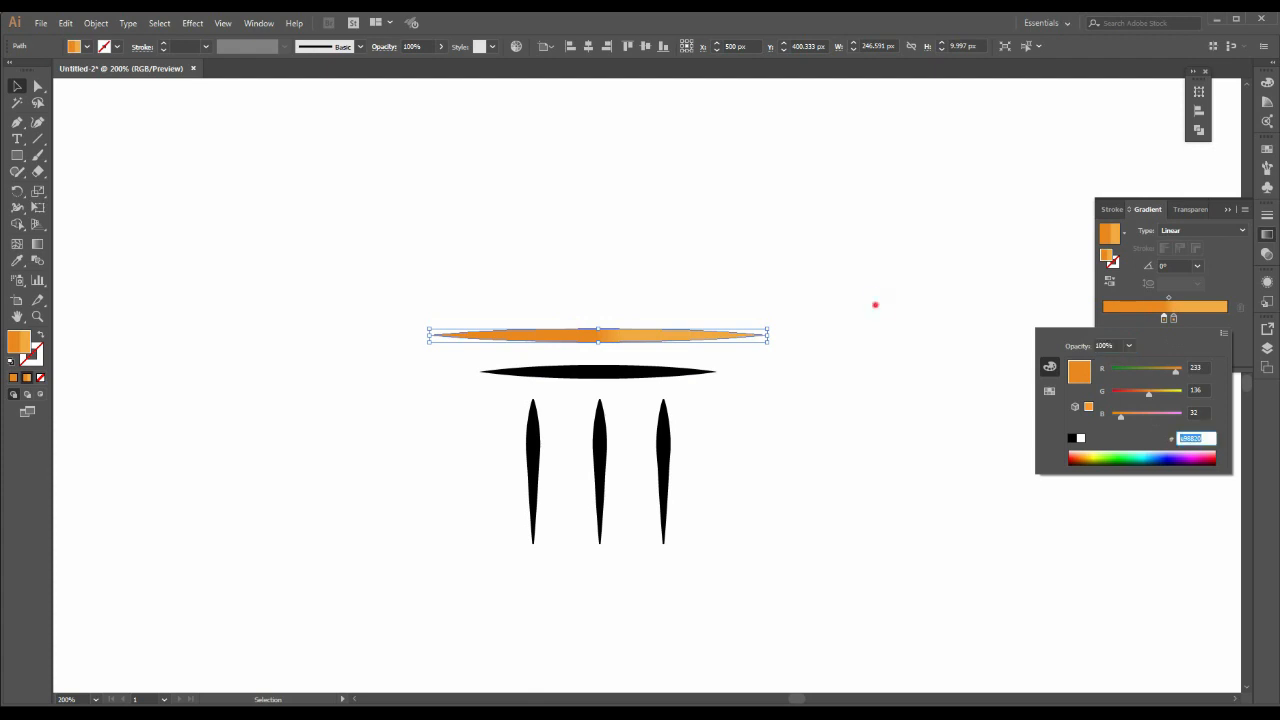
key("Return")
left_click(437, 289)
key("t")
left_click(180, 318)
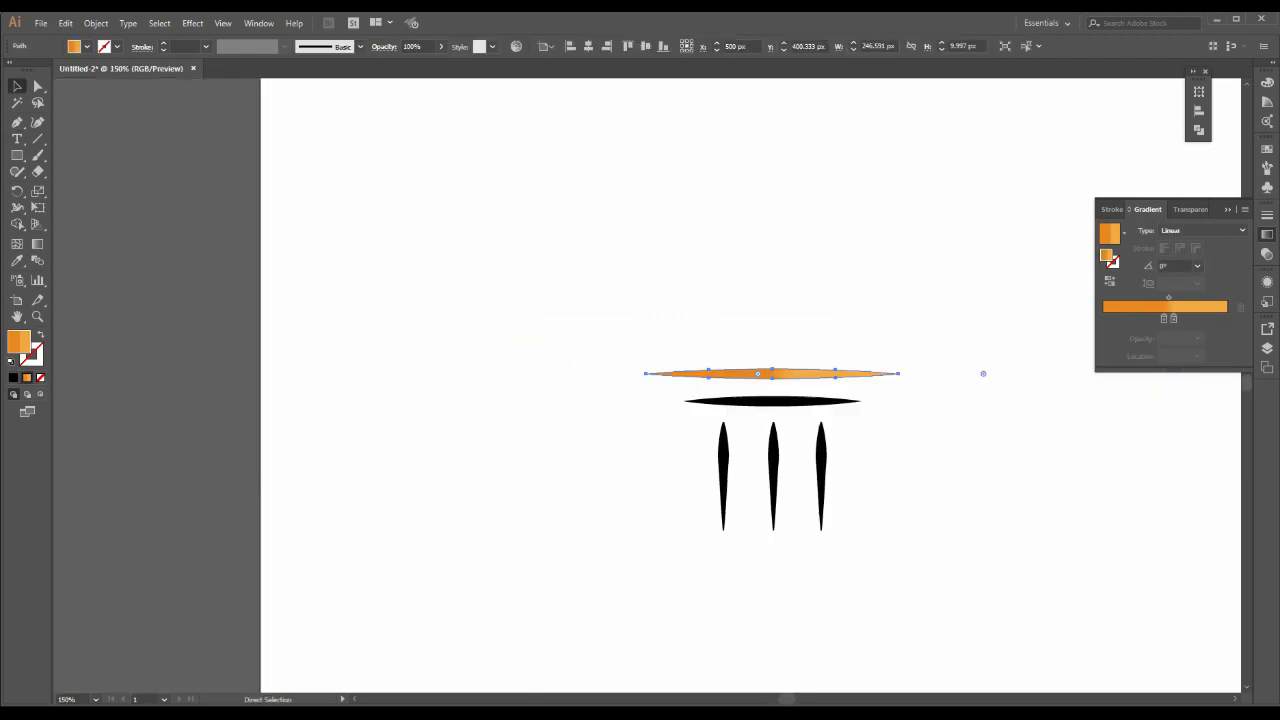
- Copy the hex code of the darker gradient stop in the longer horizontal shape
scroll(647, 385, "left", 3)
scroll(647, 385, "up", 3)
scroll(647, 385, "down", 2)
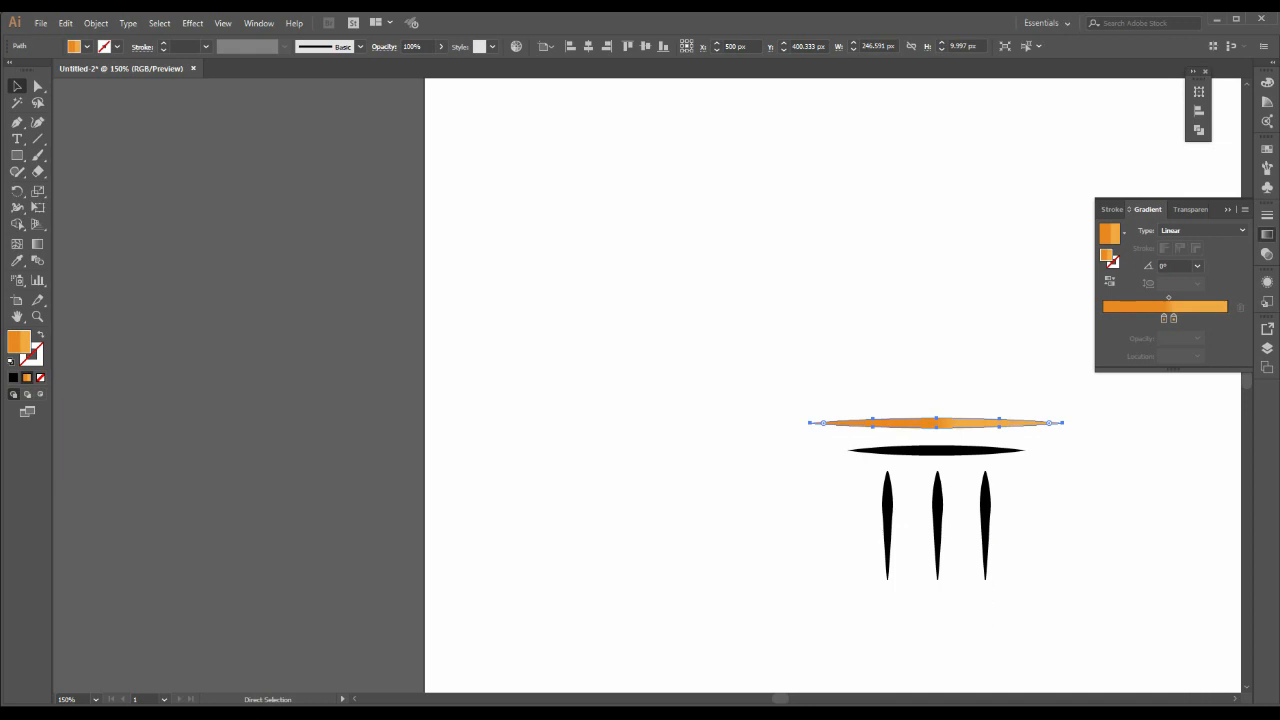
key("ctrl+0")
key("ctrl+plus")
key("ctrl+plus")
key("ctrl+plus")
scroll(647, 385, "right", 3)
scroll(647, 385, "down", 1)
scroll(647, 385, "up", 1)
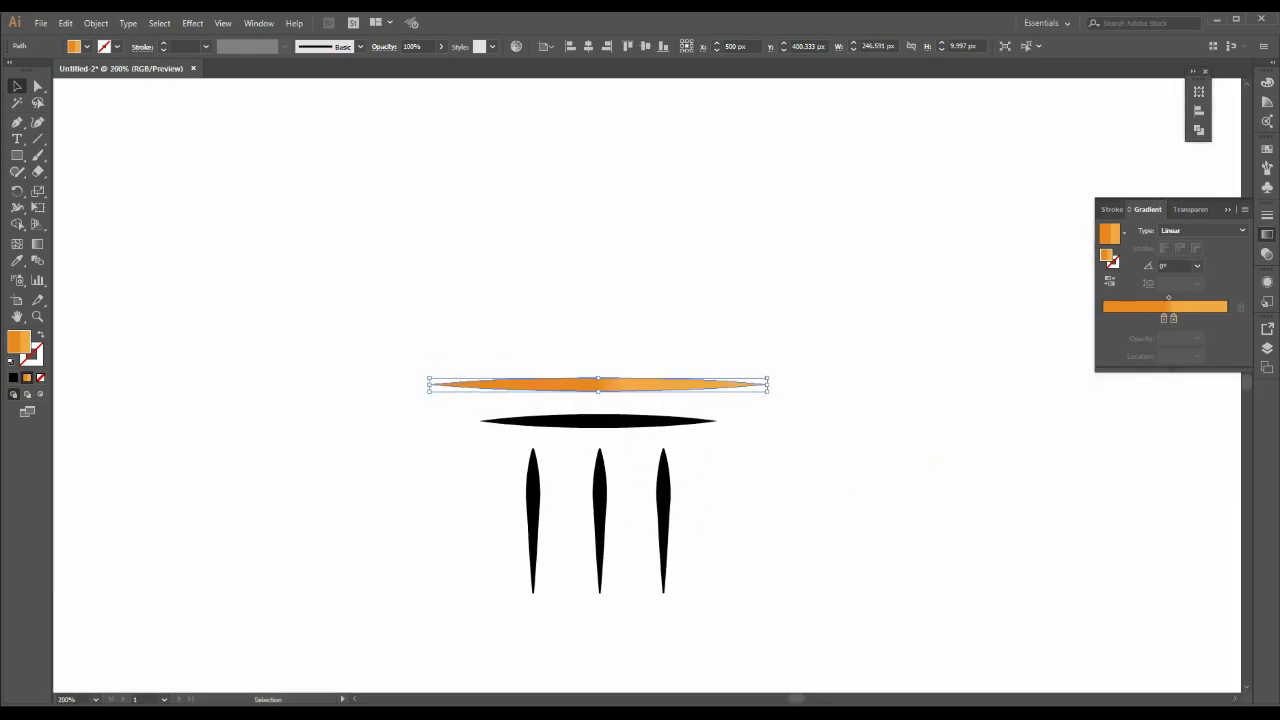
scroll(647, 385, "down", 1)
double_click(1164, 318)
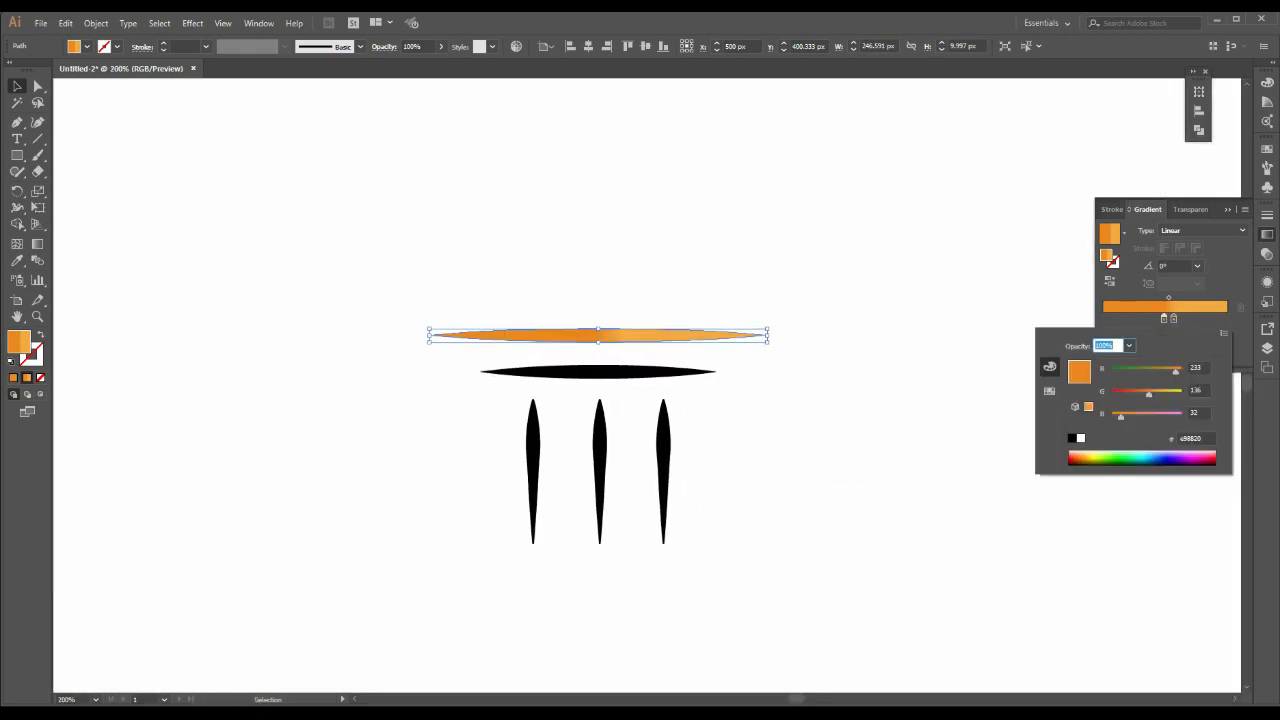
double_click(1192, 438)
key("ctrl+c")
left_click(440, 290)
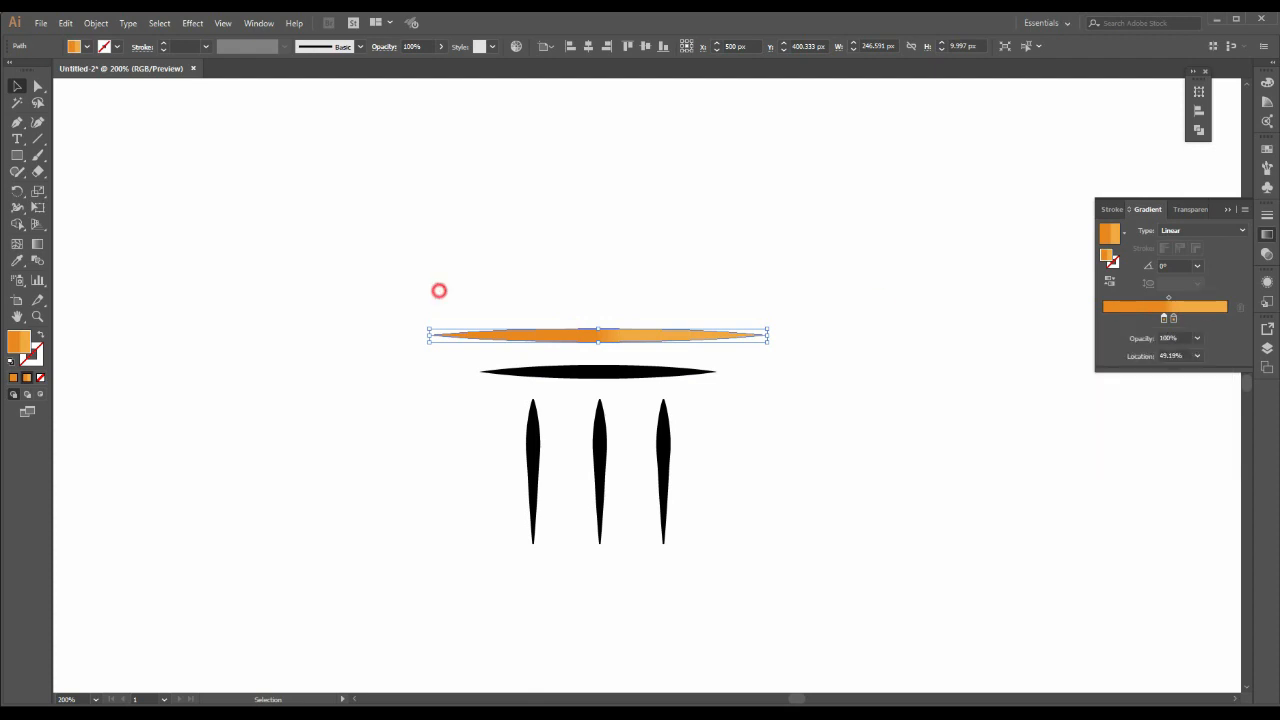
- Add the copied code E98820 as text to the left of the shapes, enlarged to about 29.41 pt and in all caps
key("t")
left_click(181, 318)
key("ctrl+v")
key("Escape")
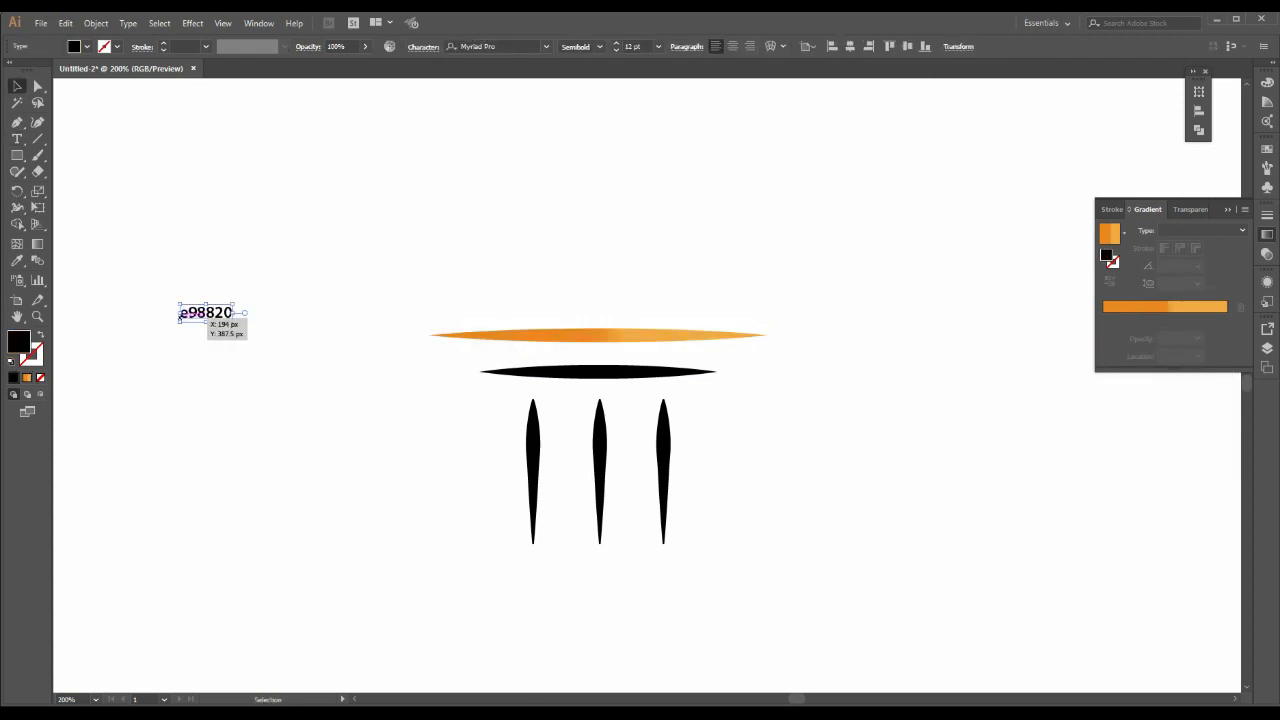
mouse_move(233, 321)
left_mouse_down()
mouse_move(309, 347)
mouse_move(246, 331)
left_mouse_up()
left_click(423, 46)
left_click(294, 207)
left_click(258, 231)
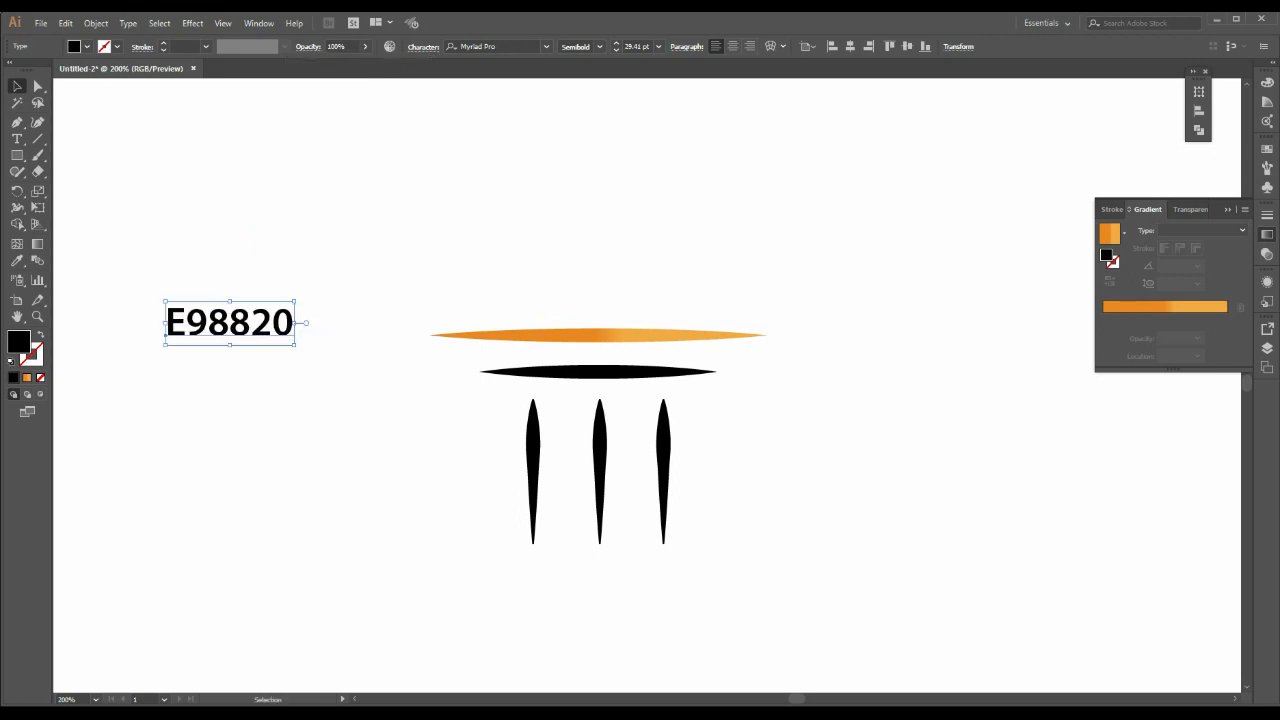
- Copy the longer shape's lighter gradient stop code and add it below E98820 as a second text line, F1A942
left_click(586, 335)
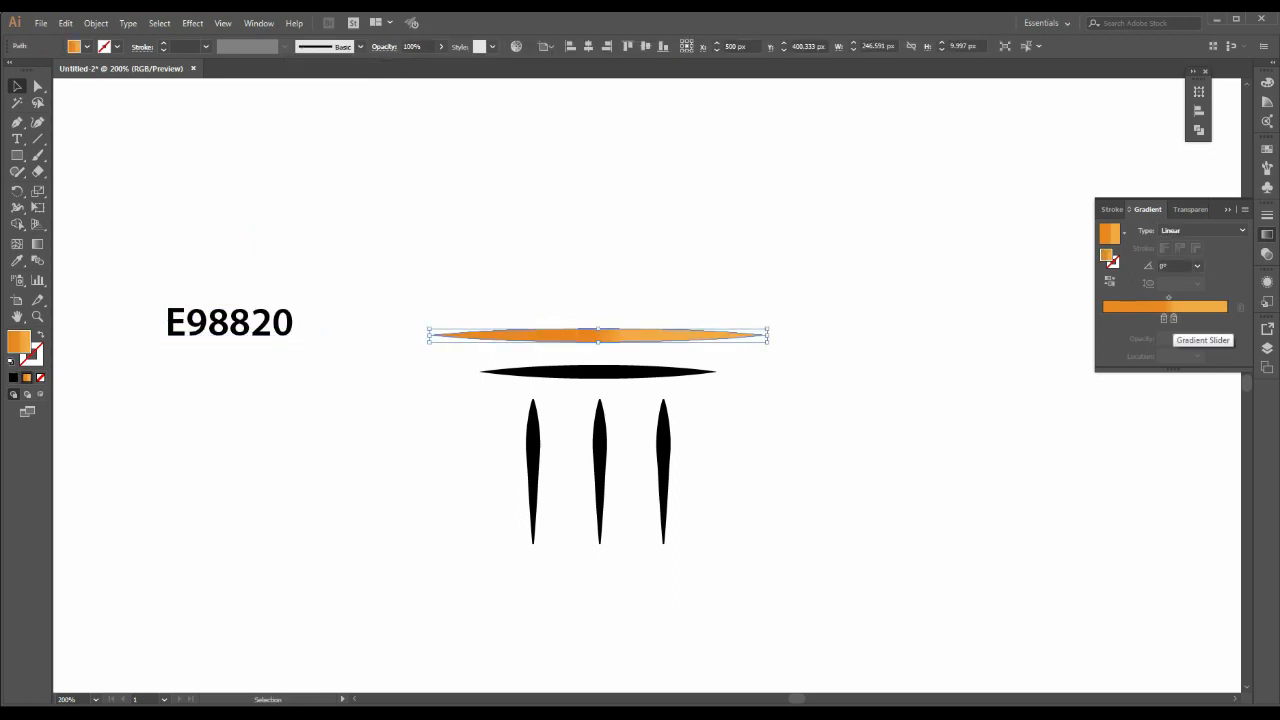
double_click(1173, 318)
double_click(1204, 440)
left_click(306, 372)
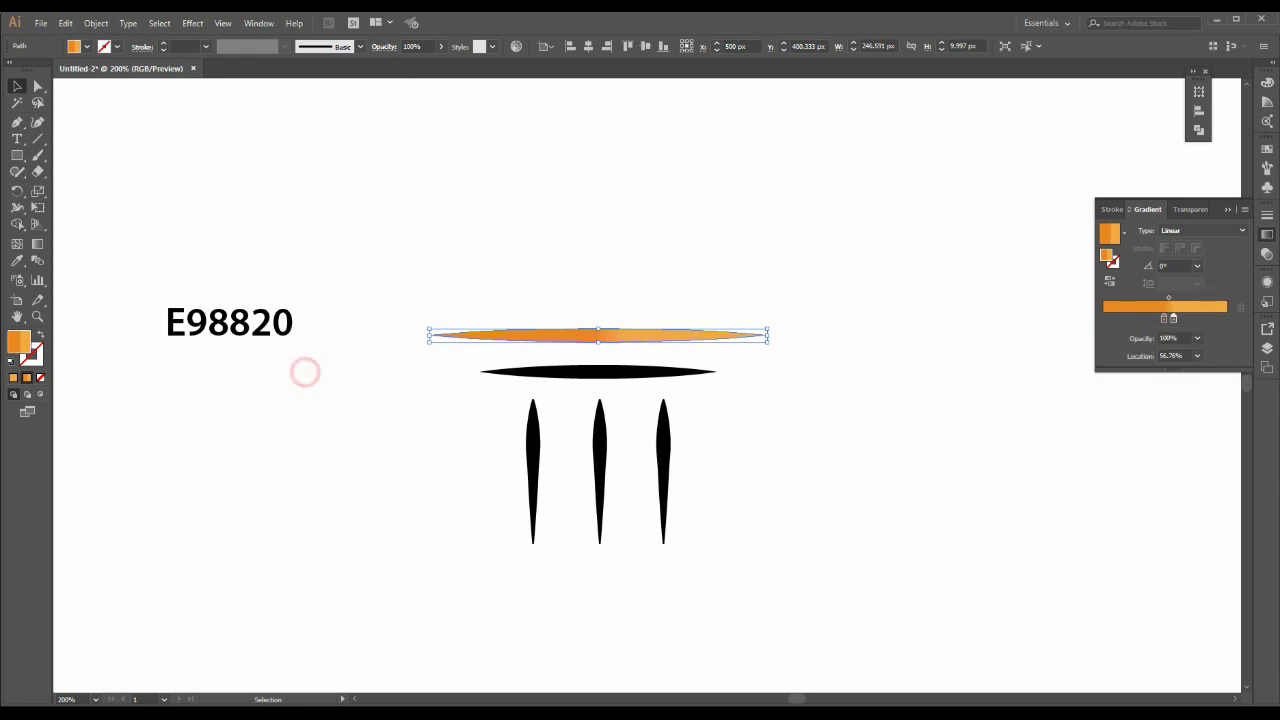
double_click(251, 324)
key("End")
key("Return")
type("F1A942")
key("Escape")
left_click(354, 354)
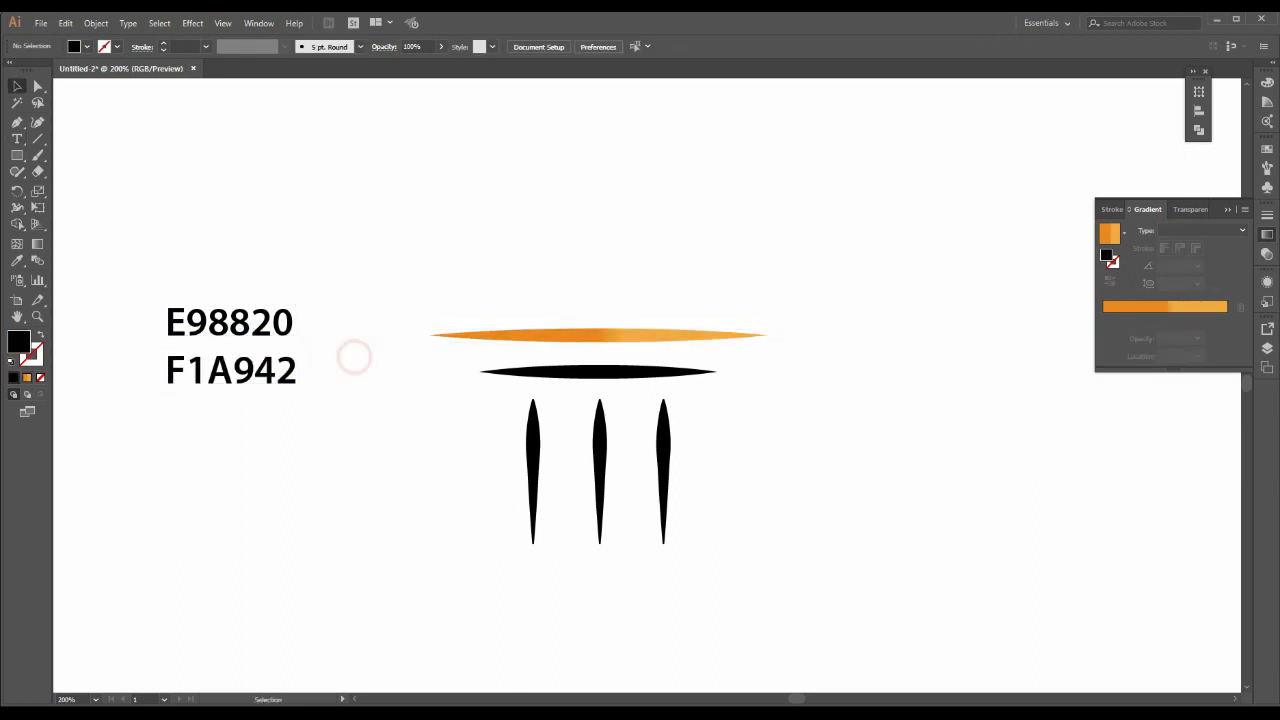
- Redraw the longer horizontal shape's gradient vertically at -90° between its edges and shift the darker stop to about 41%
left_click(540, 336)
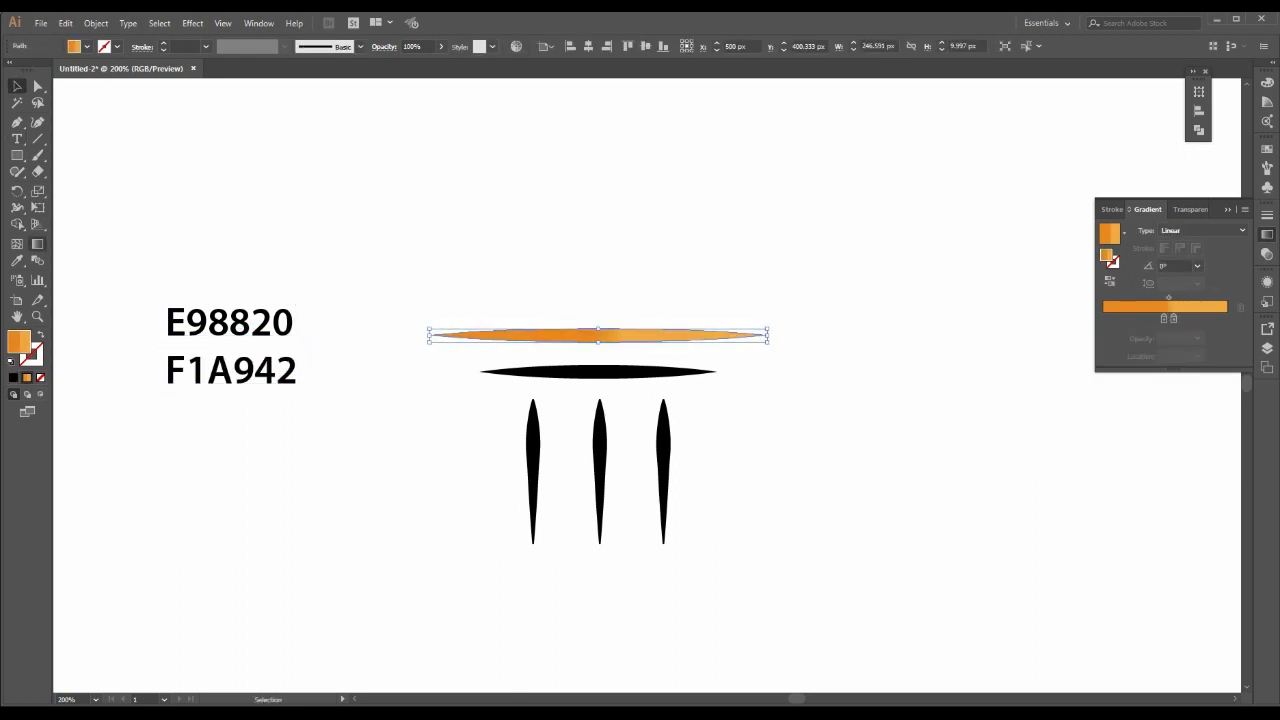
left_click(38, 244)
key("ctrl+plus")
key("ctrl+plus")
key("ctrl+plus")
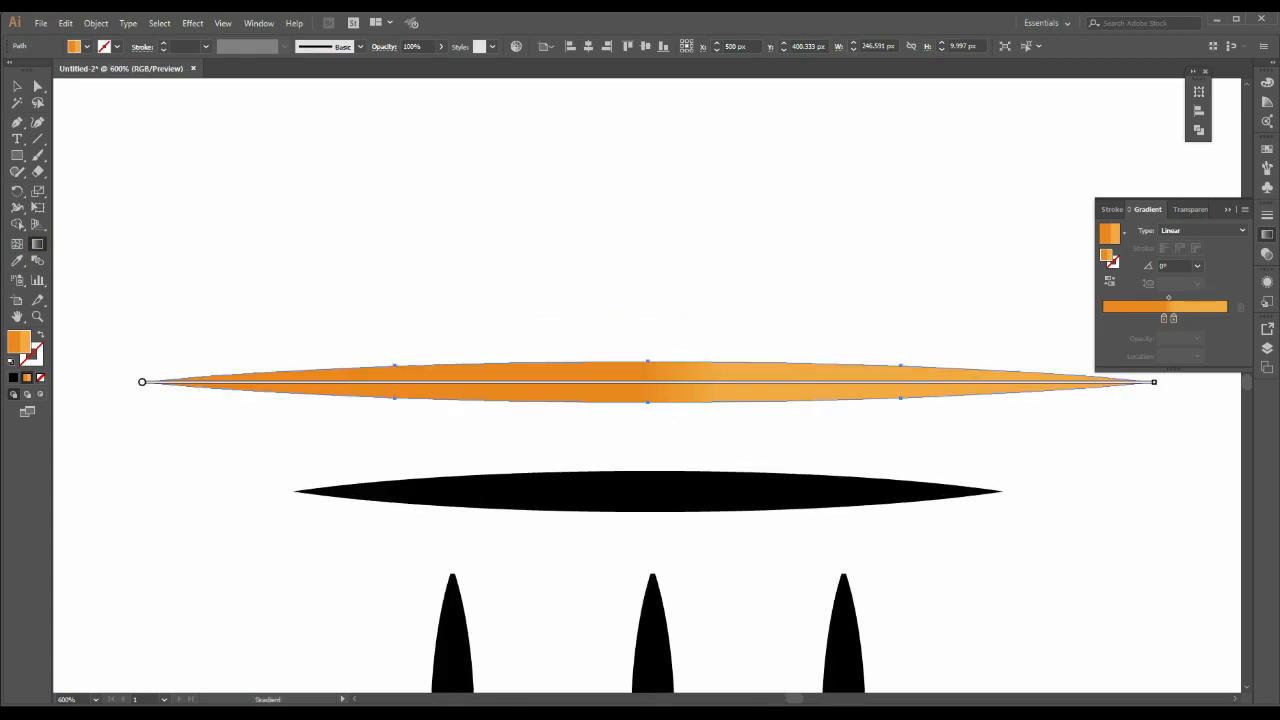
left_click_drag(648, 362, 648, 403)
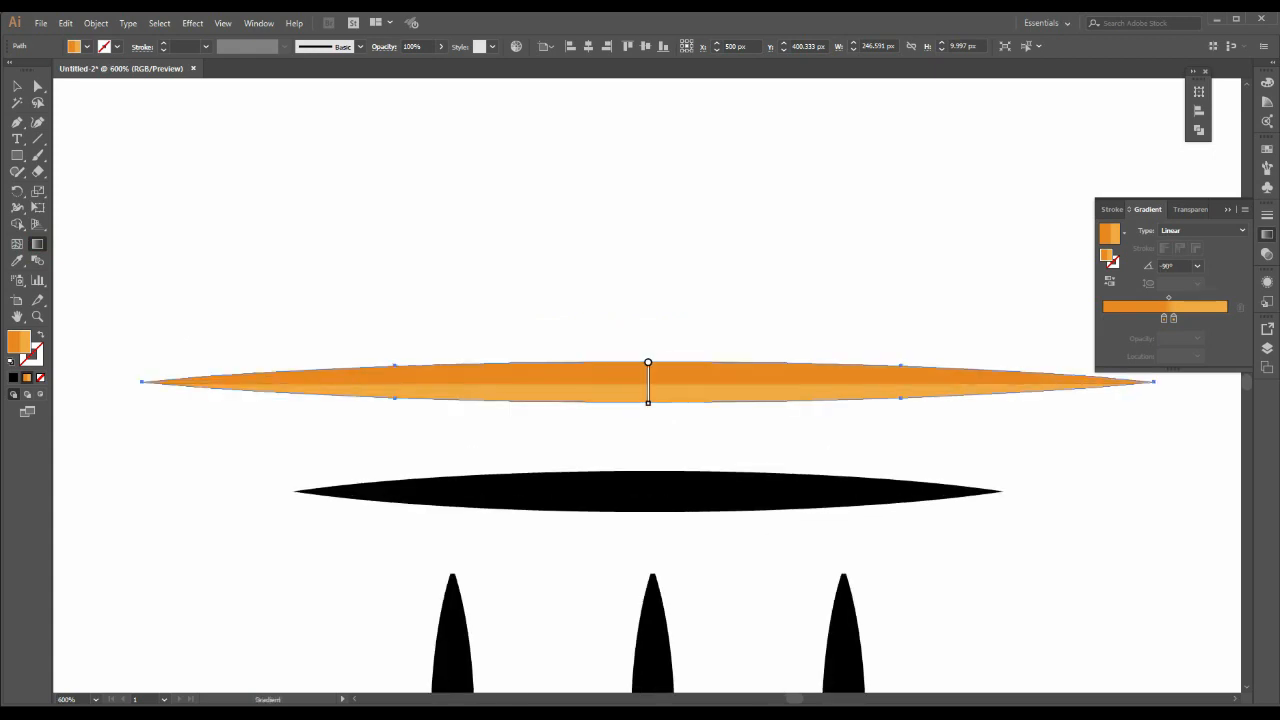
left_click_drag(1174, 318, 1154, 318)
key("v")
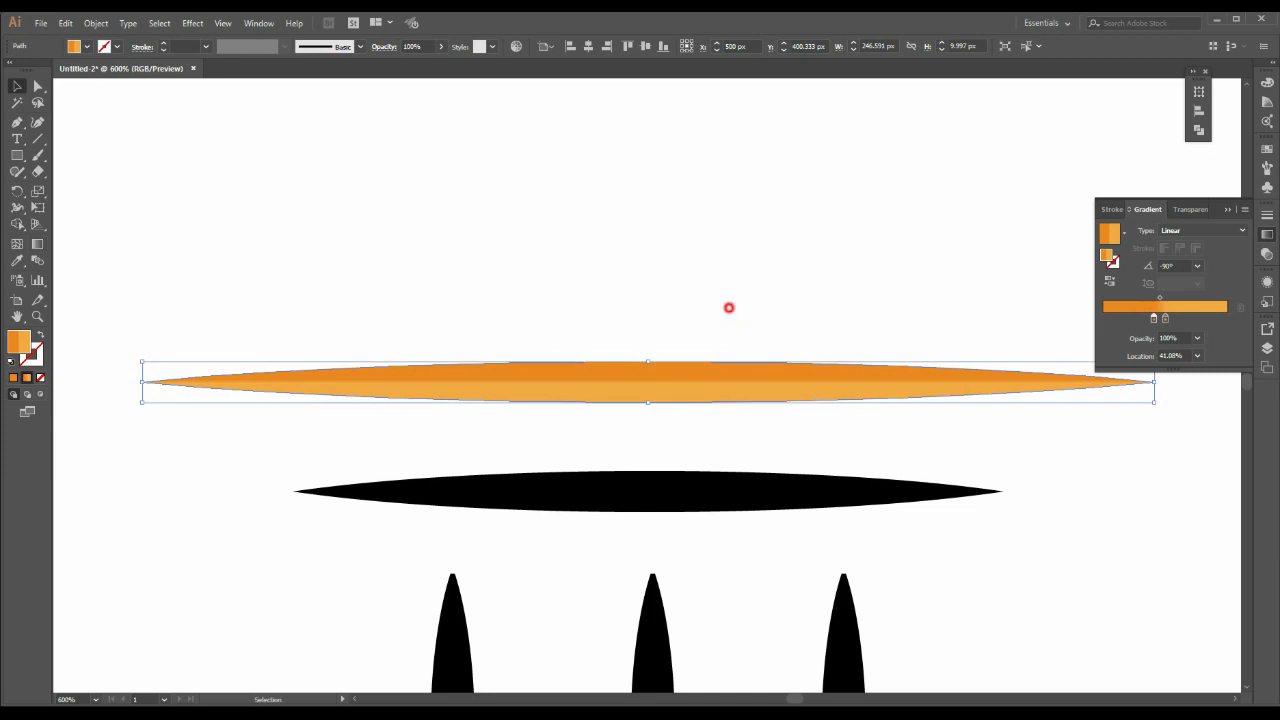
left_click(728, 308)
- Copy the orange gradient fill from the longer horizontal shape onto the shorter one with the Eyedropper
key("ctrl+minus")
scroll(728, 308, "down", 2)
left_click(647, 358)
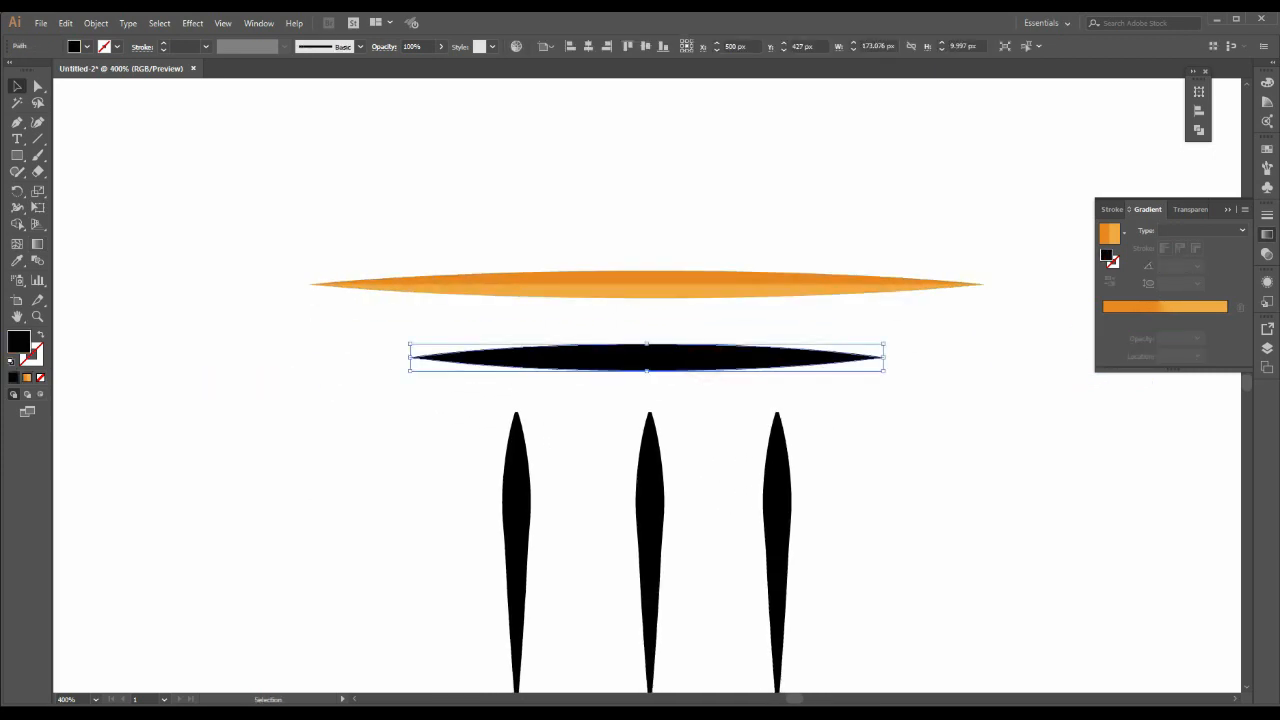
left_click(17, 260)
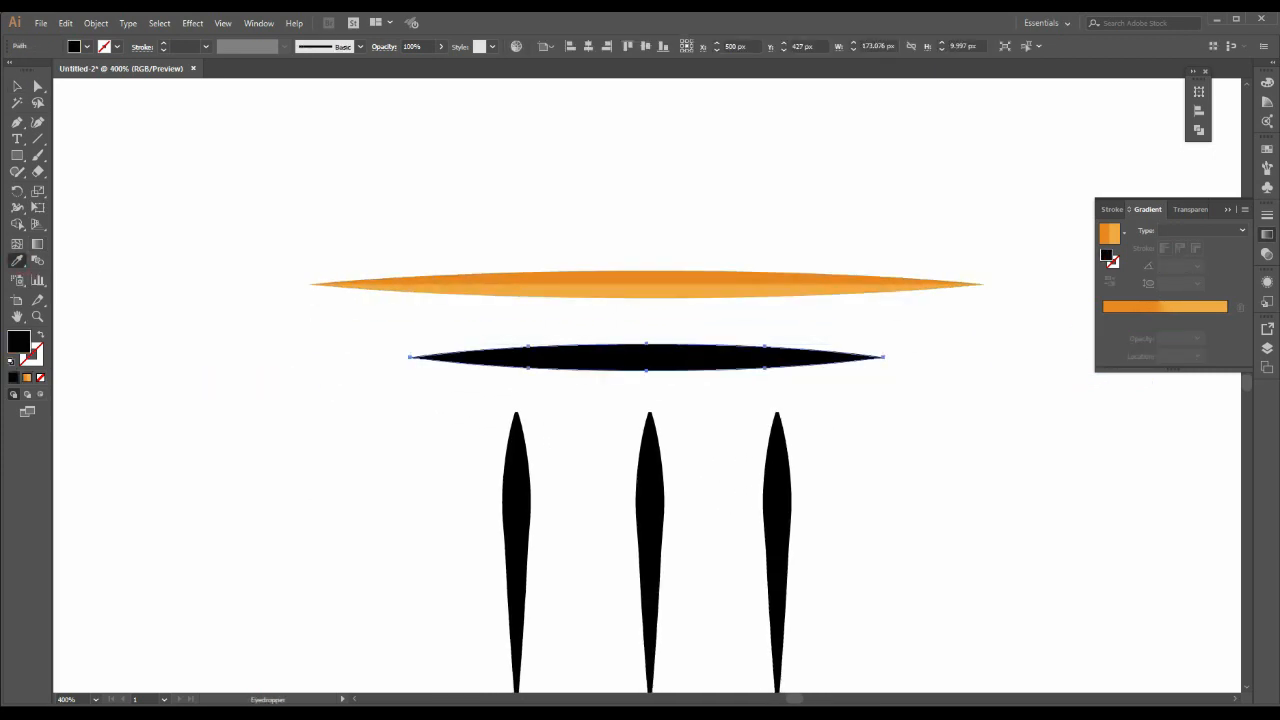
left_click(585, 286)
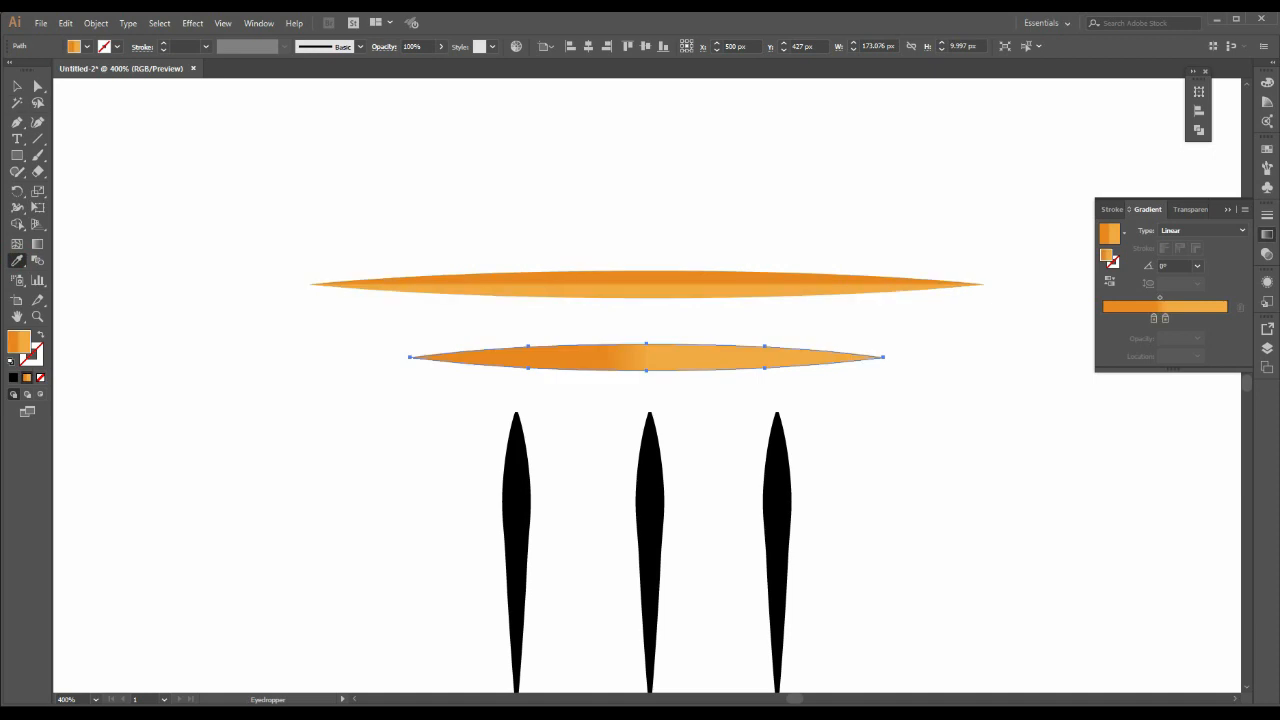
left_click(16, 86)
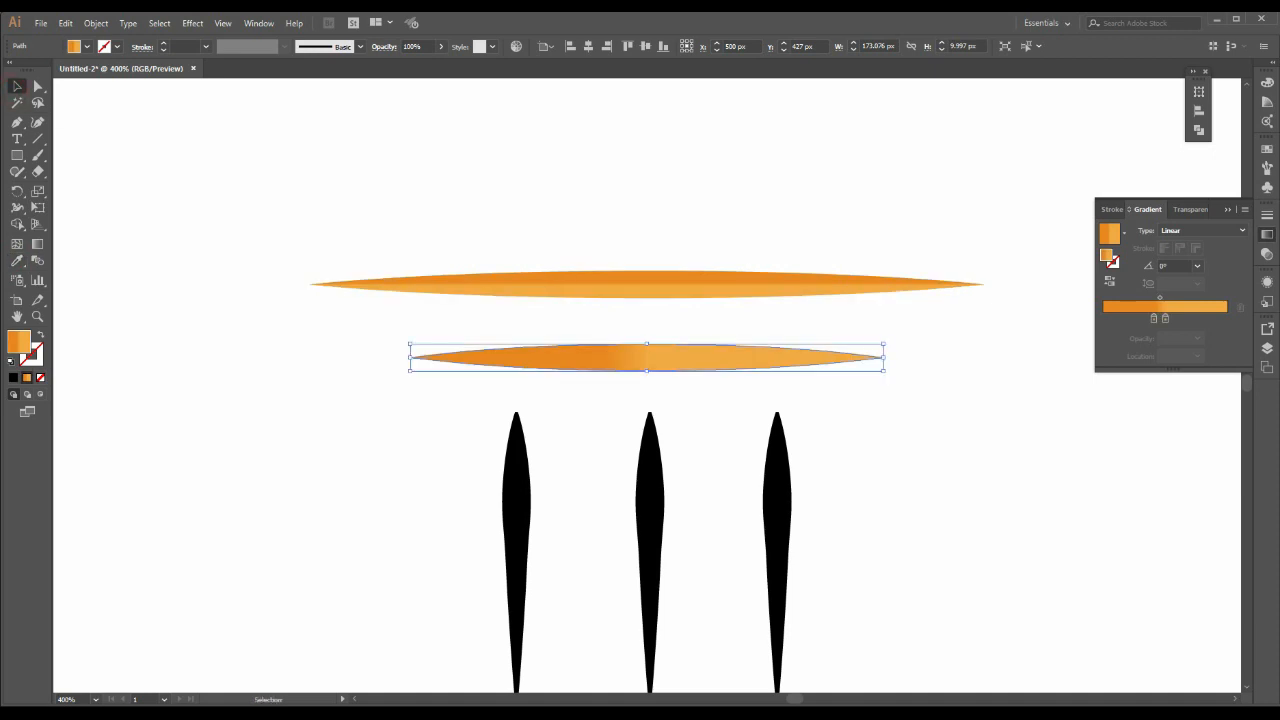
- Redraw the shorter horizontal shape's gradient vertically at -90° from its top edge to its bottom edge
key("g")
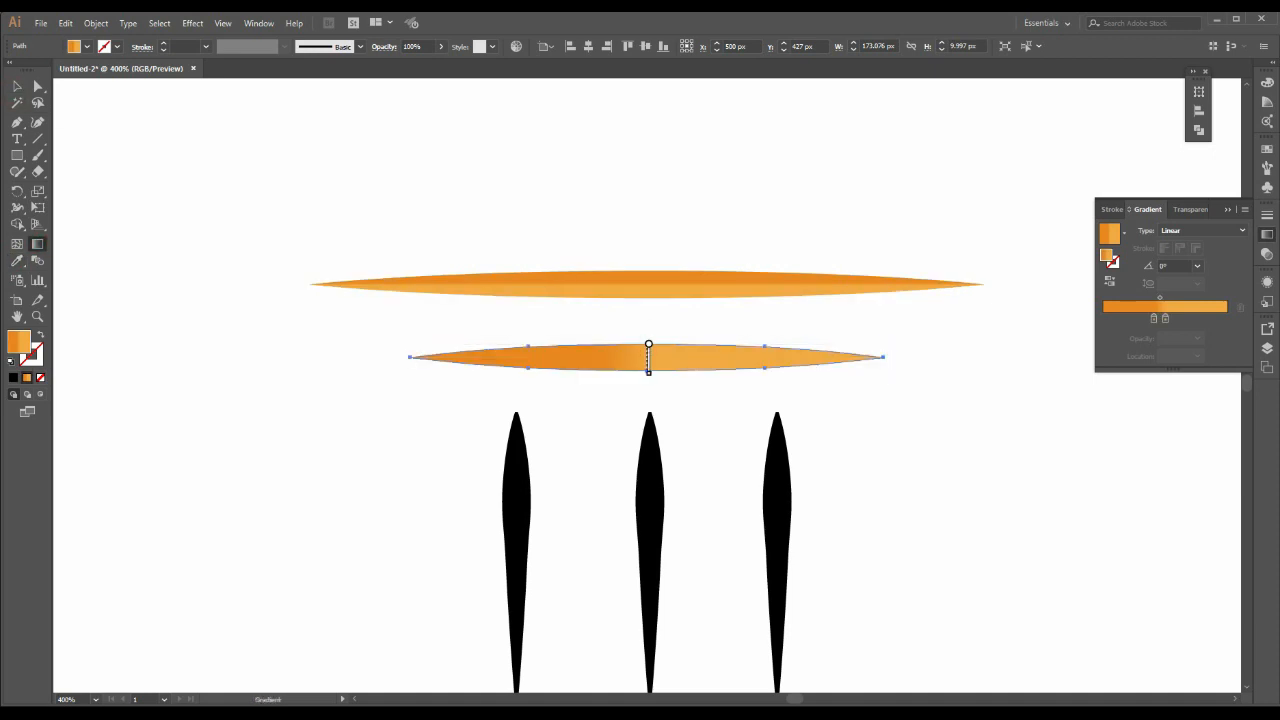
left_click_drag(648, 372, 646, 371)
key("v")
key("ctrl+shift+a")
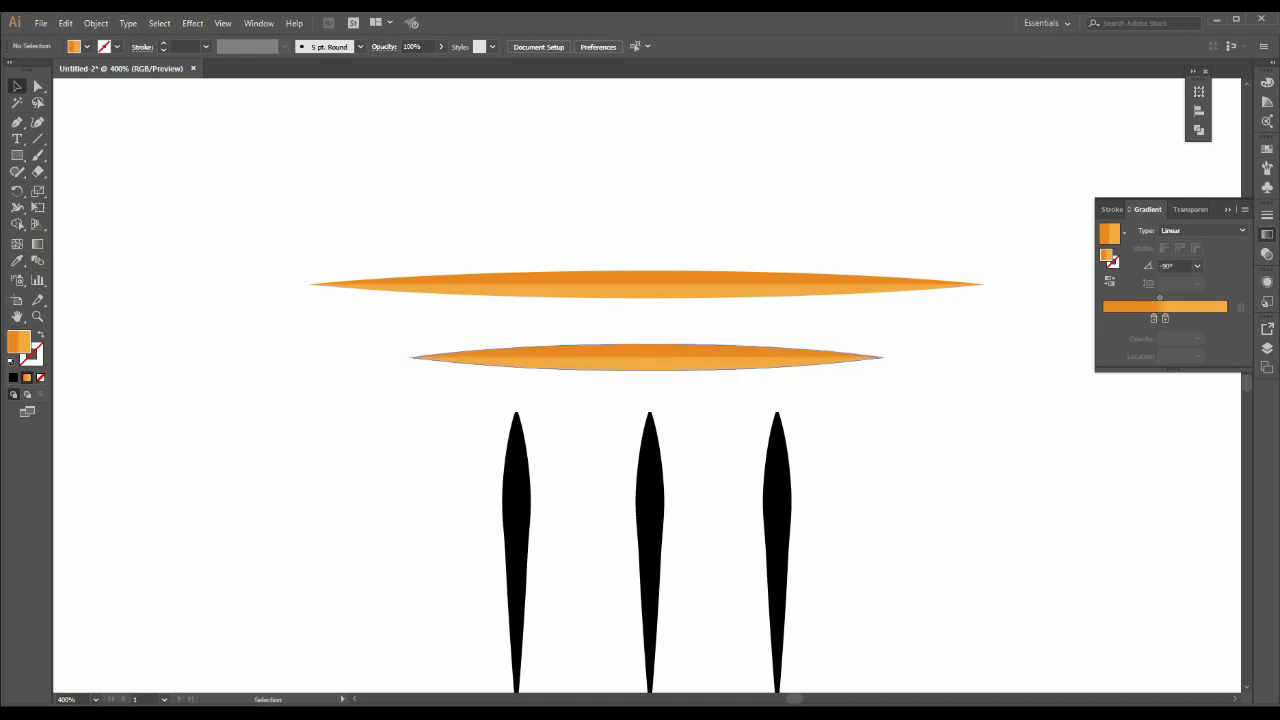
- Ungroup the three vertical tapered shapes
left_click(571, 363)
right_click(527, 453)
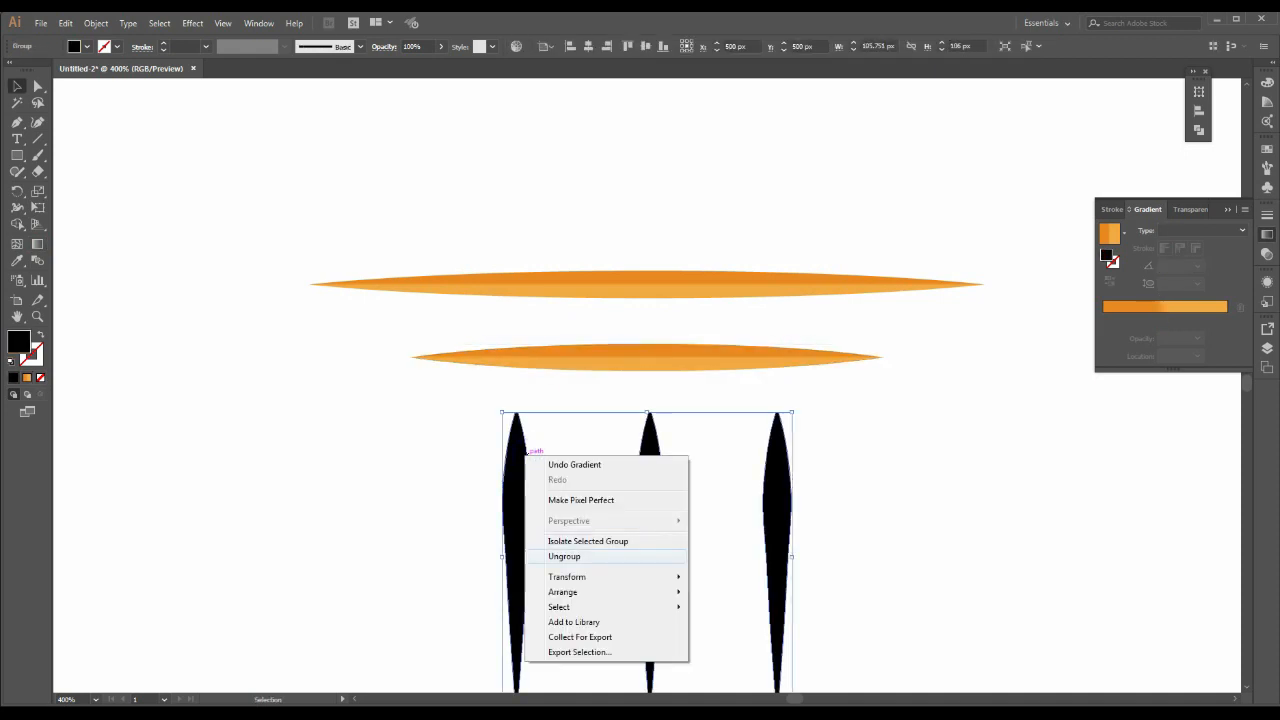
left_click(564, 556)
left_click(516, 470)
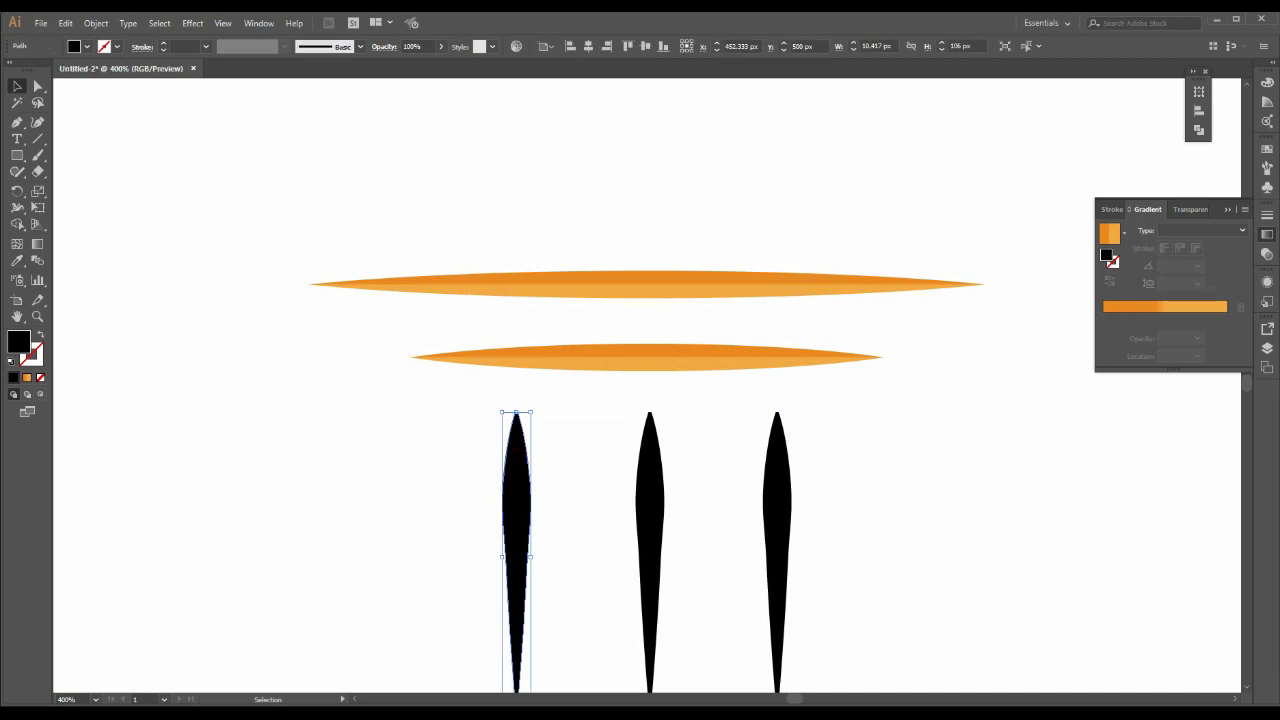
- Apply the shorter horizontal shape's orange gradient to all three vertical shapes with the Eyedropper
left_click_drag(488, 470, 792, 460)
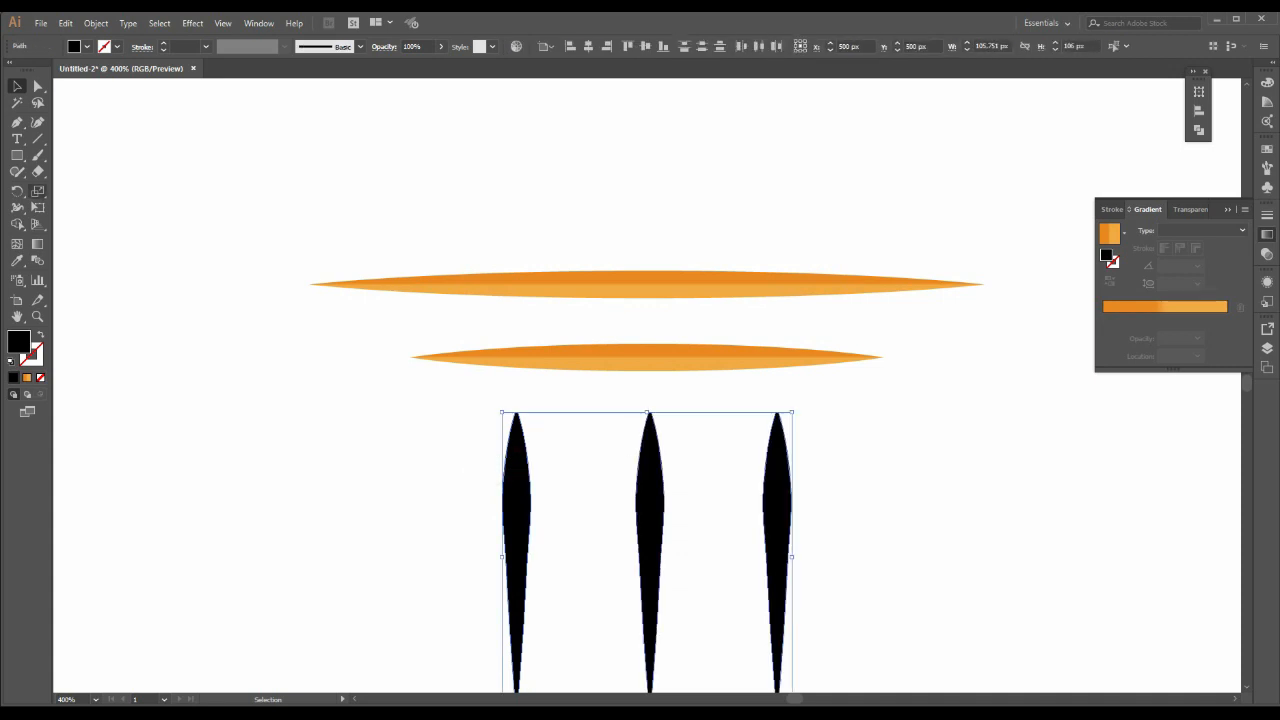
left_click(17, 260)
left_click(648, 358)
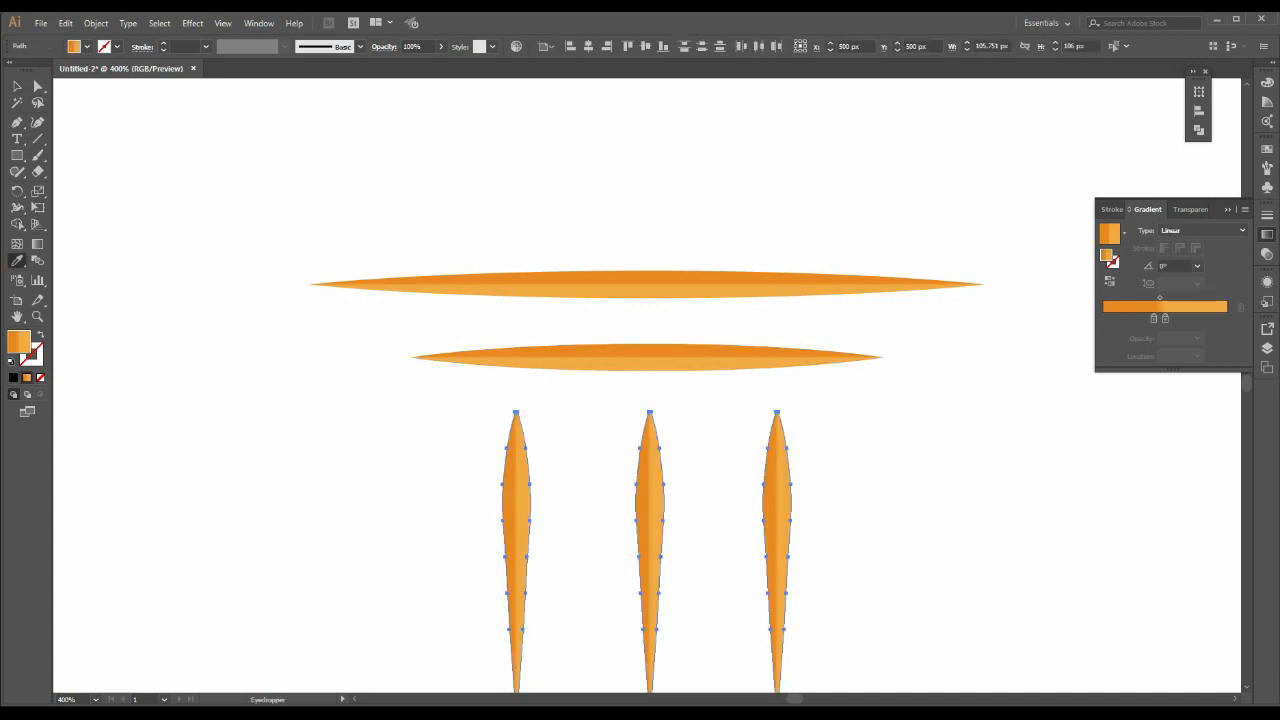
key("v")
key("ctrl+shift+a")
scroll(647, 450, "down", 3)
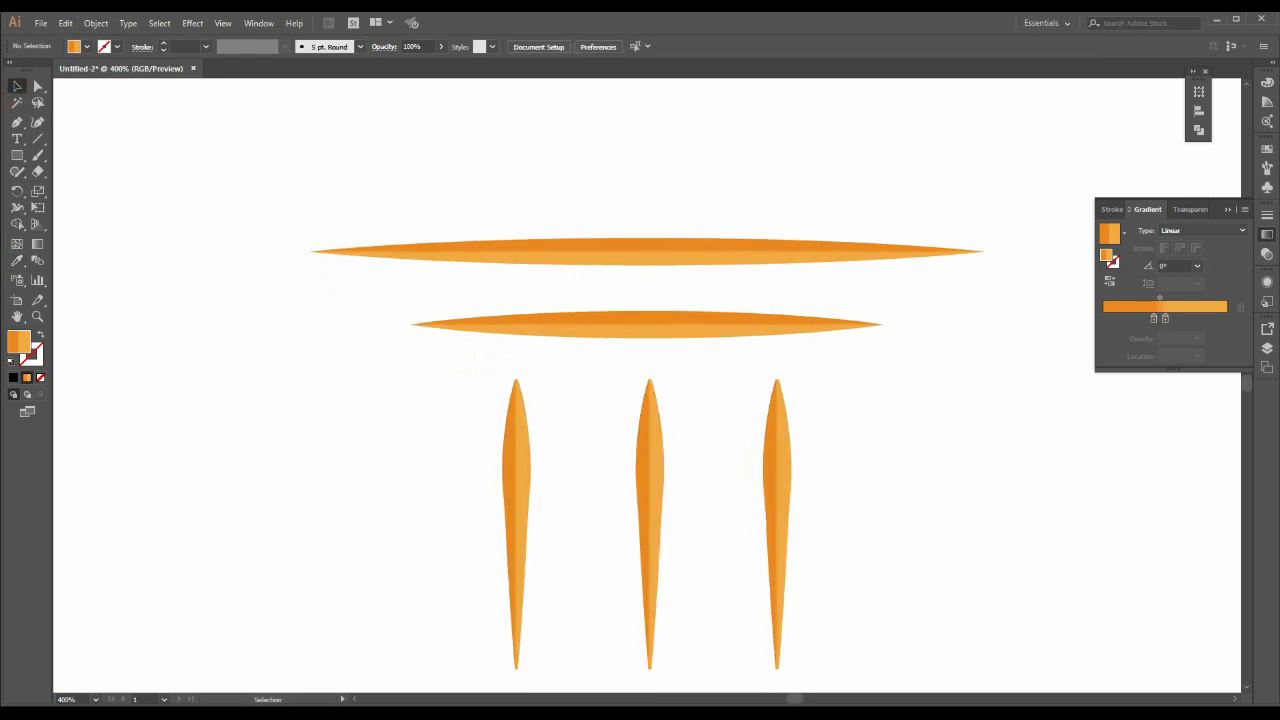
- Move the hex code text off the artboard, just beyond its left edge
scroll(493, 341, "down", 6)
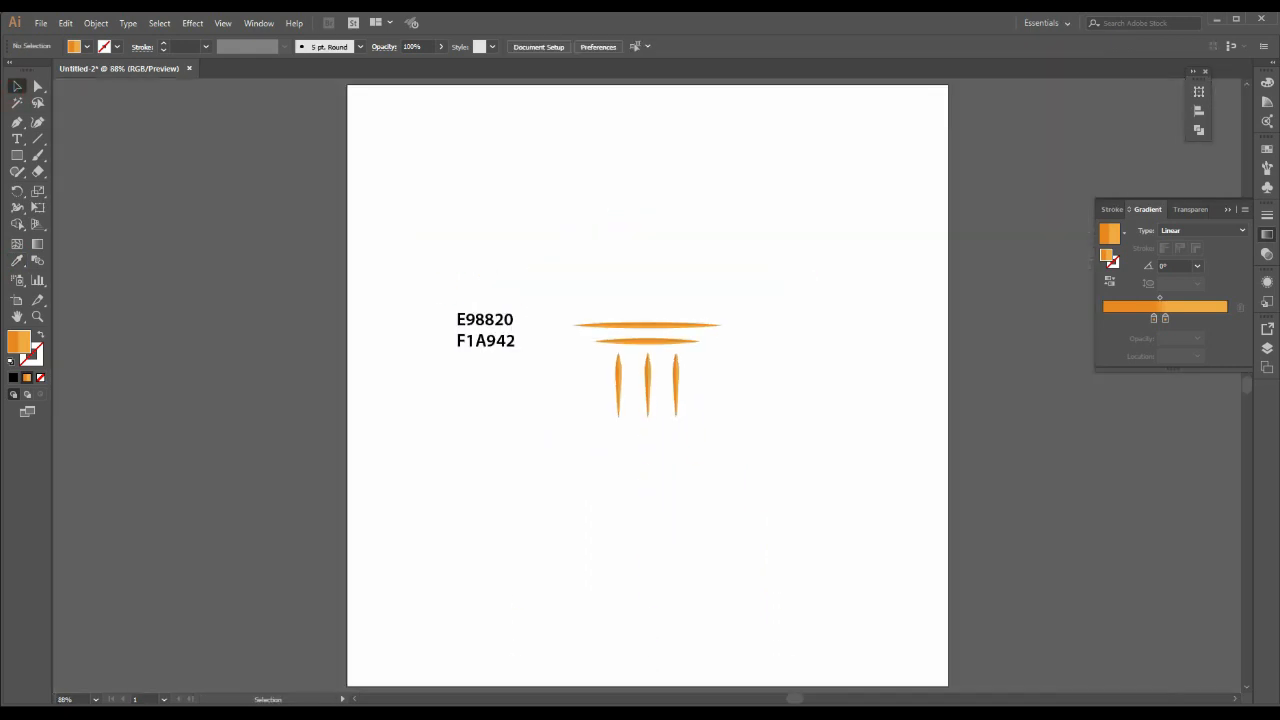
left_click_drag(493, 341, 323, 344)
key("ctrl+shift+a")
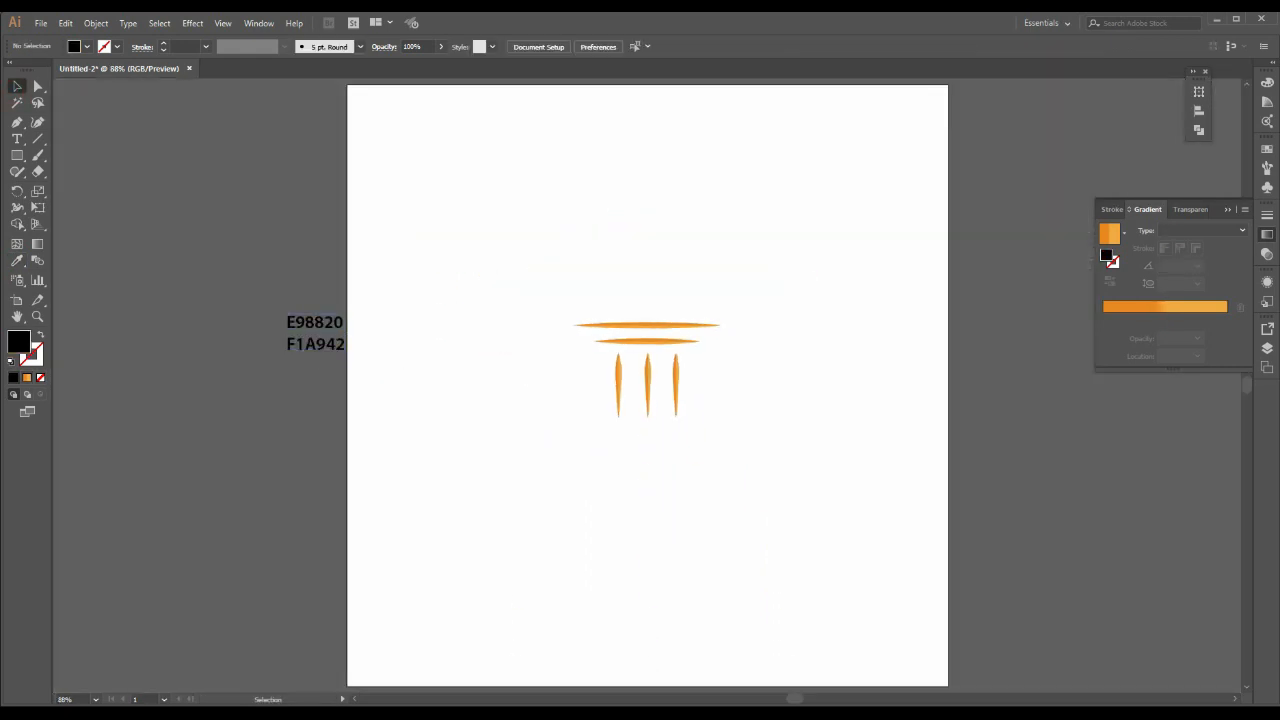
- Add the text LOREM & IPSUM below the vertical shapes
key("t")
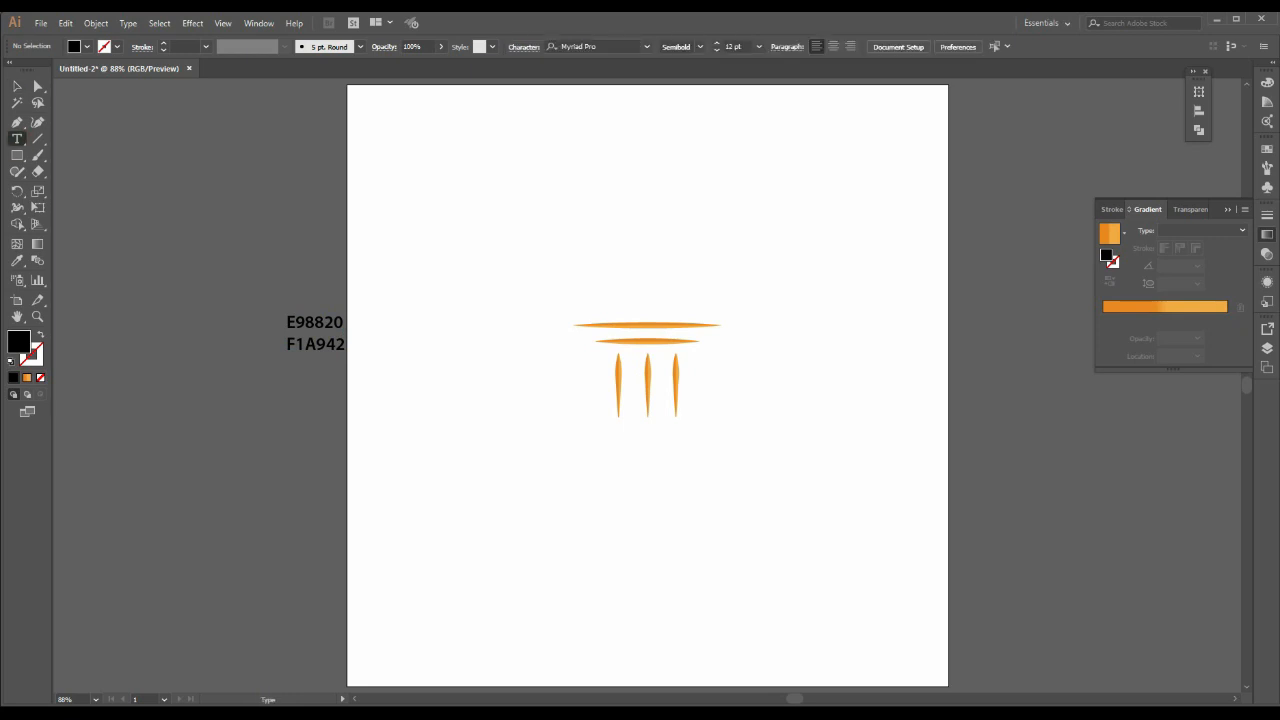
left_click(555, 470)
left_click(578, 467)
type("&IPSUM")
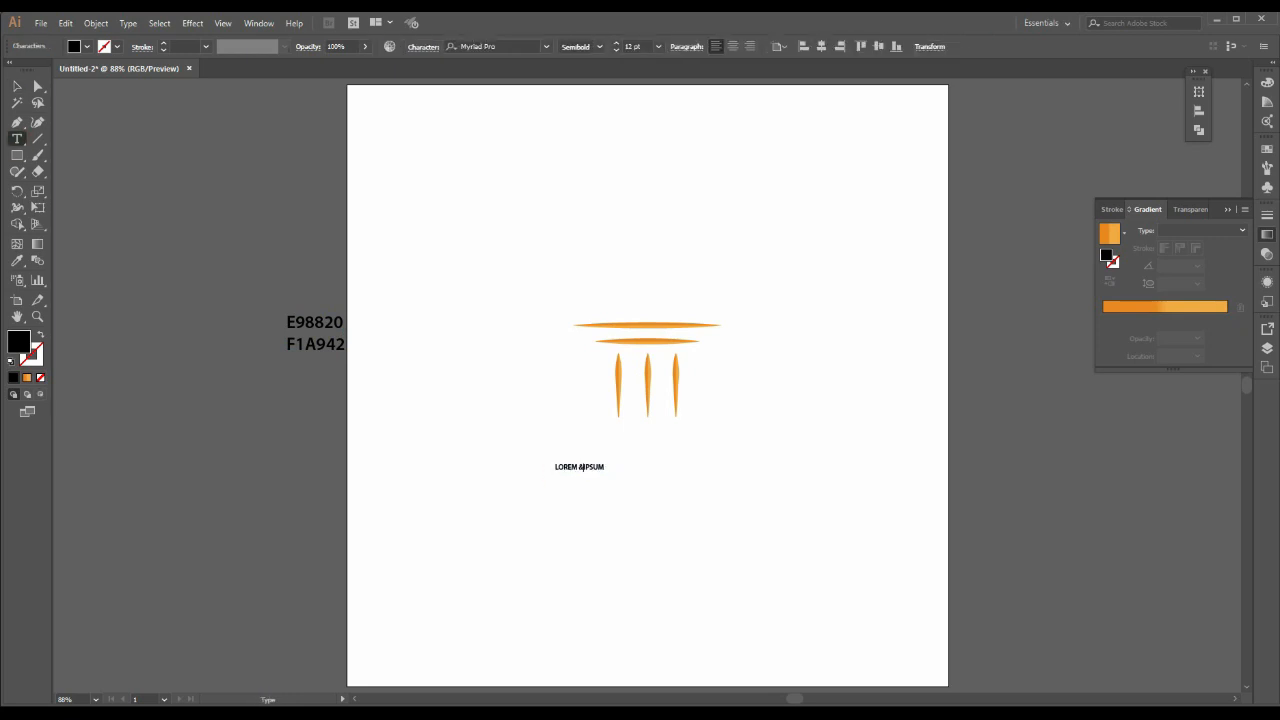
- Enlarge the LOREM & IPSUM text and set its font size to 60 pt
key("Escape")
left_click_drag(606, 462, 740, 451)
left_click(658, 46)
left_click(674, 268)
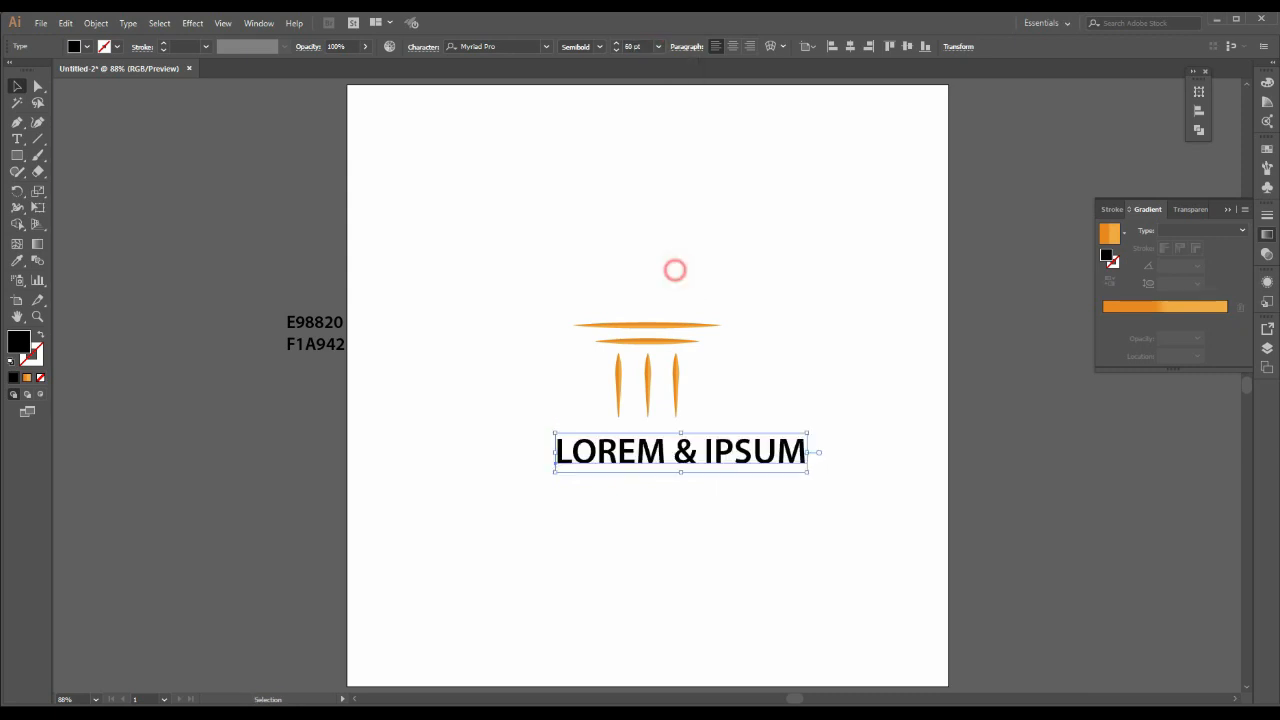
- Change the font of the LOREM & IPSUM text to Nyala
left_click(490, 46)
type("NY")
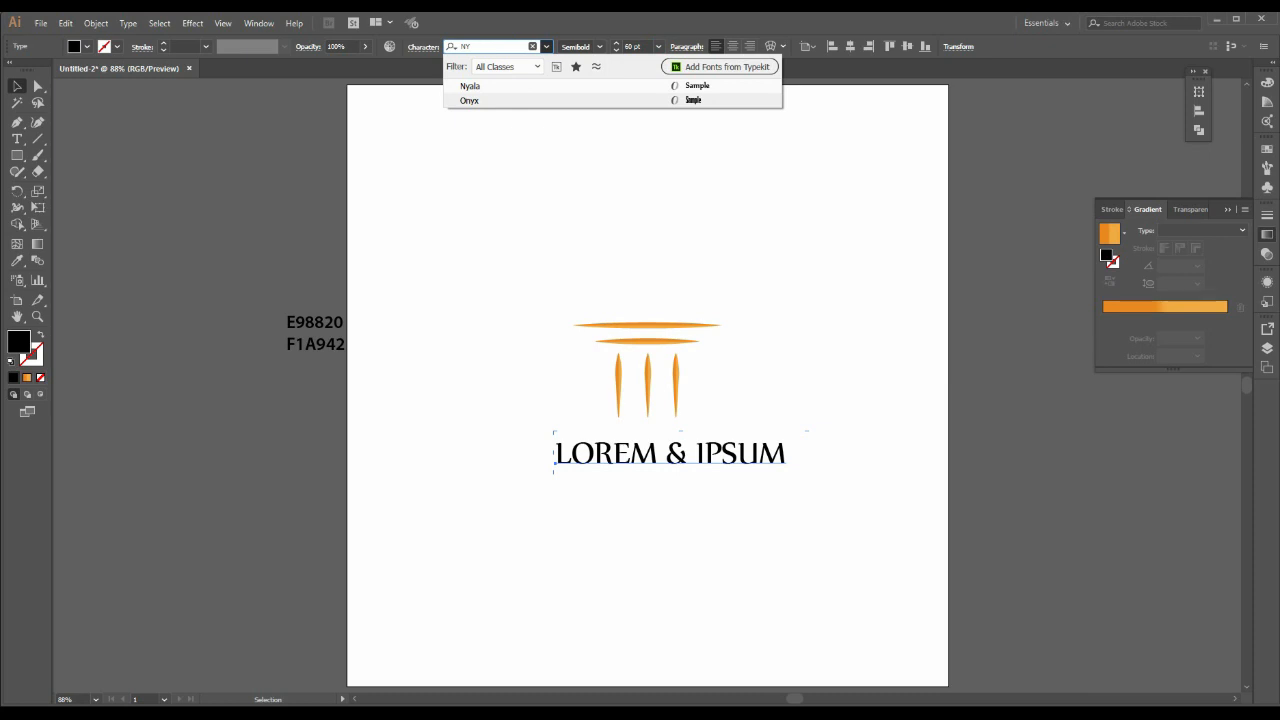
left_click(523, 88)
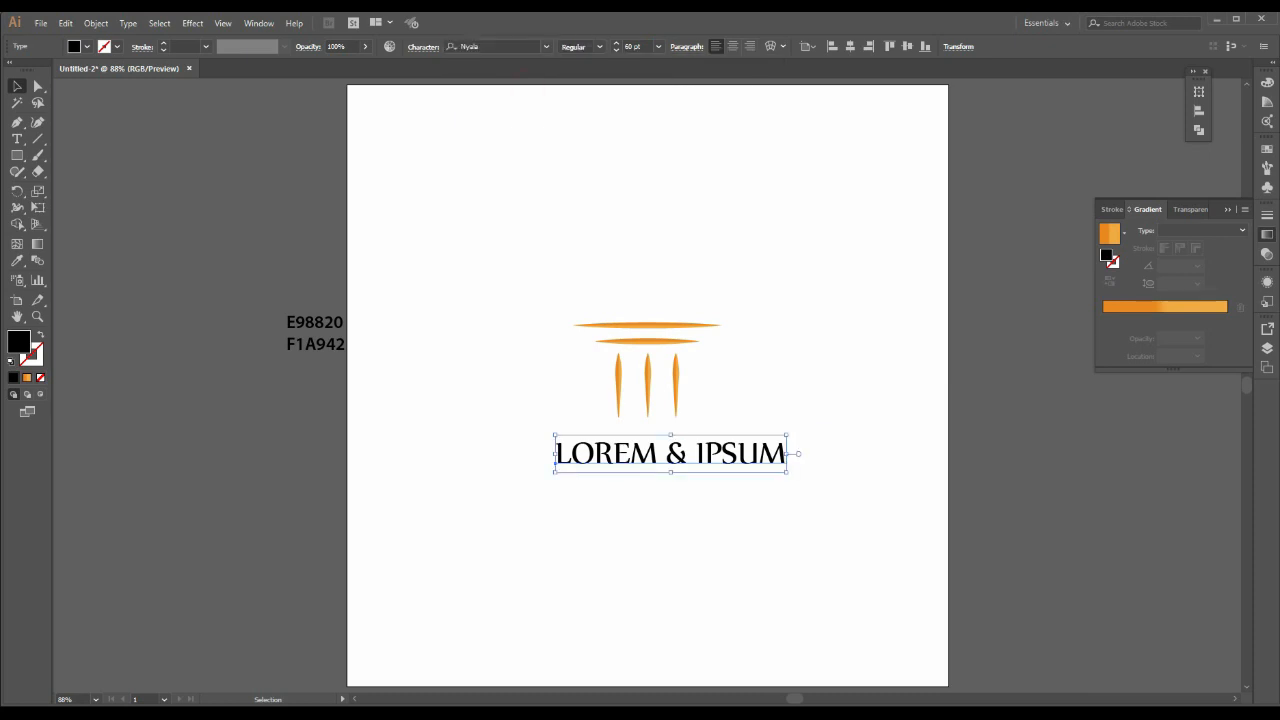
- Center the LOREM & IPSUM text under the pillar, with alignment set to the artboard, and place it close below the vertical shapes
left_click_drag(708, 453, 685, 448)
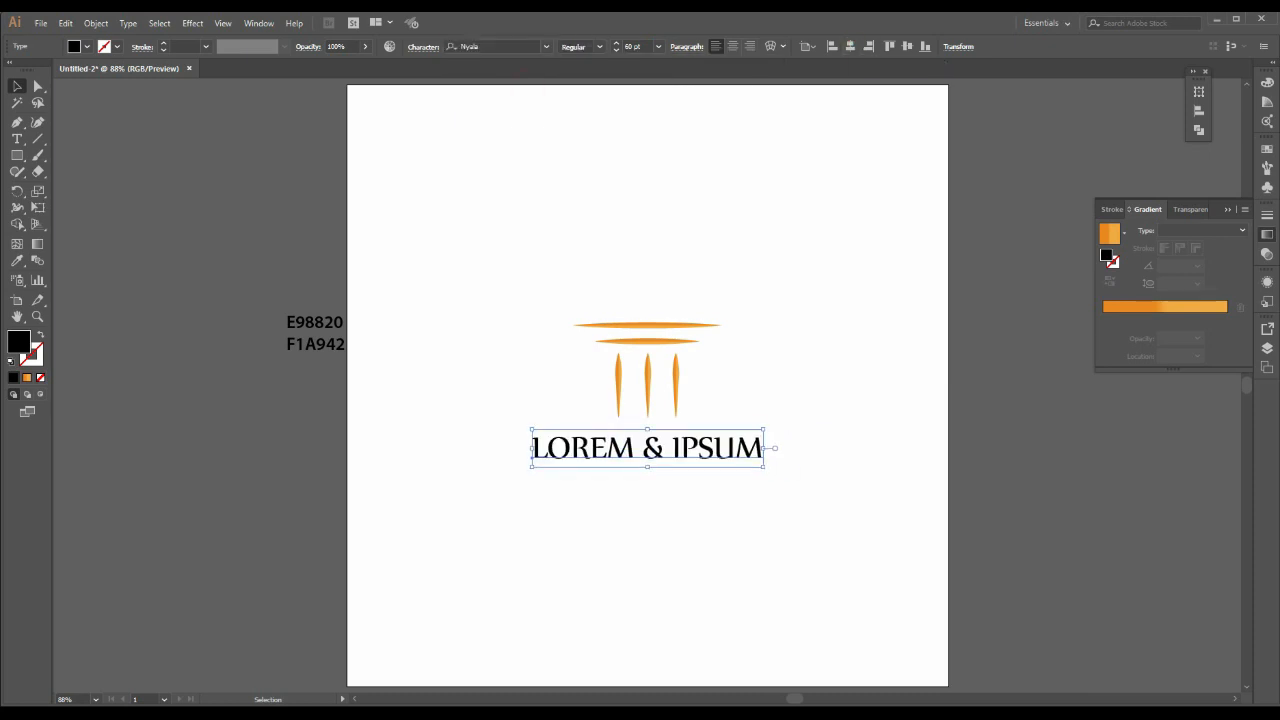
left_click(806, 46)
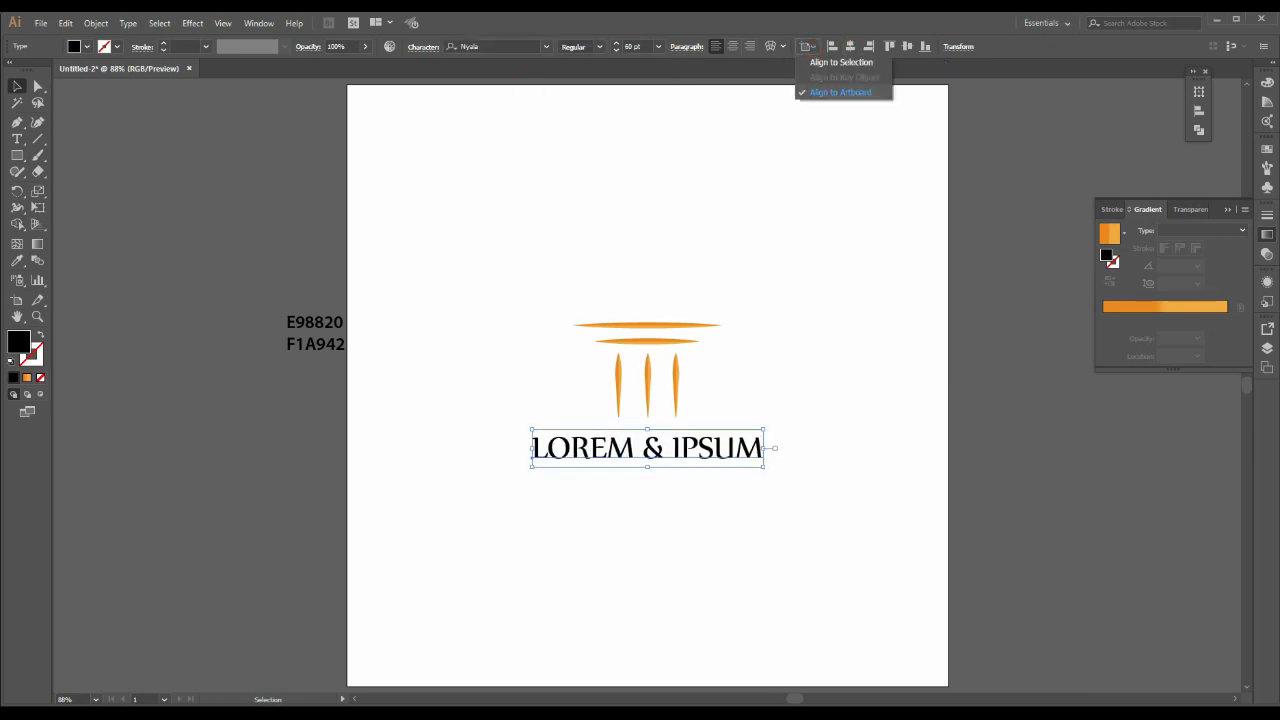
left_click(840, 92)
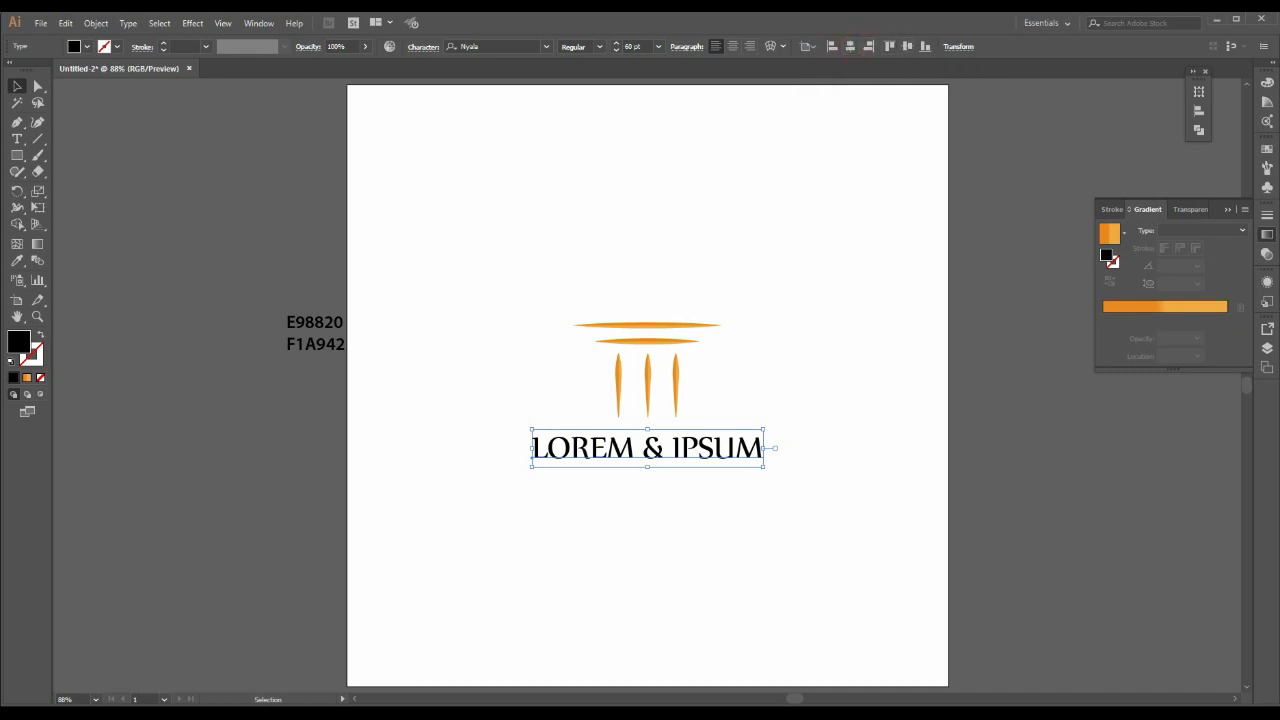
left_click_drag(699, 448, 699, 439)
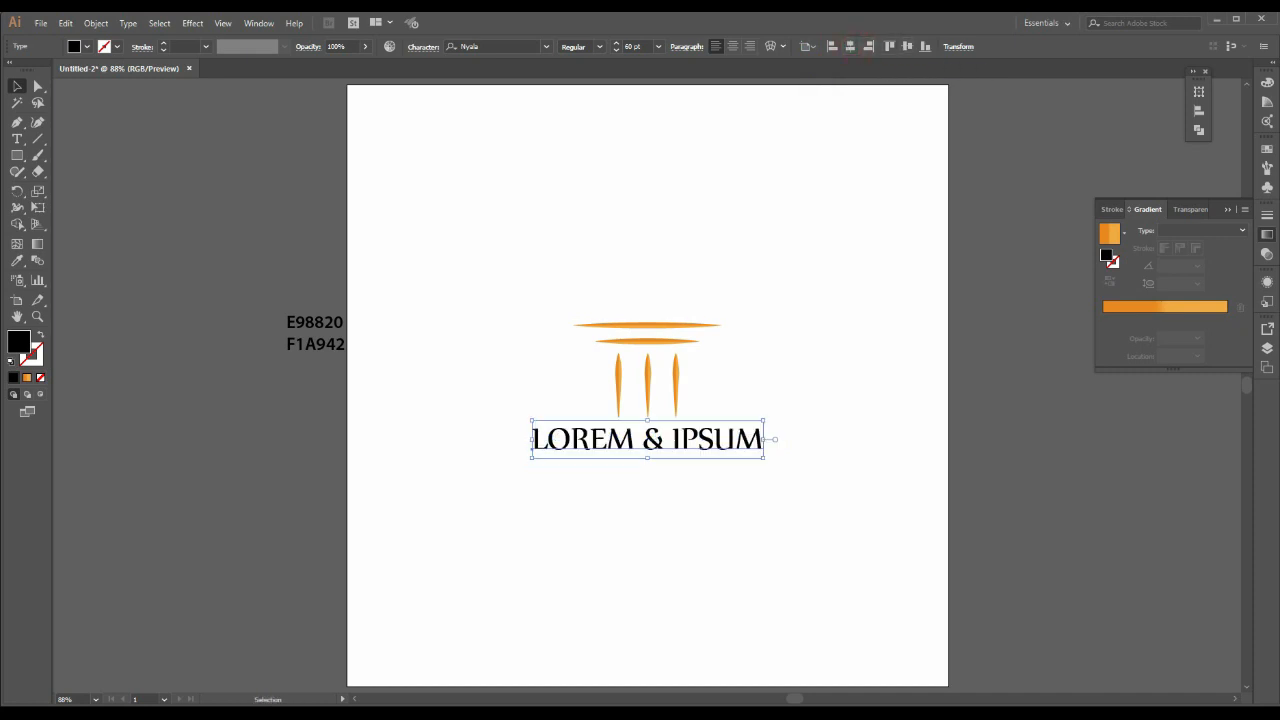
- Remove the LOREM & IPSUM text's fill, add a new fill in its appearance and apply the two-tone orange linear gradient
key("slash")
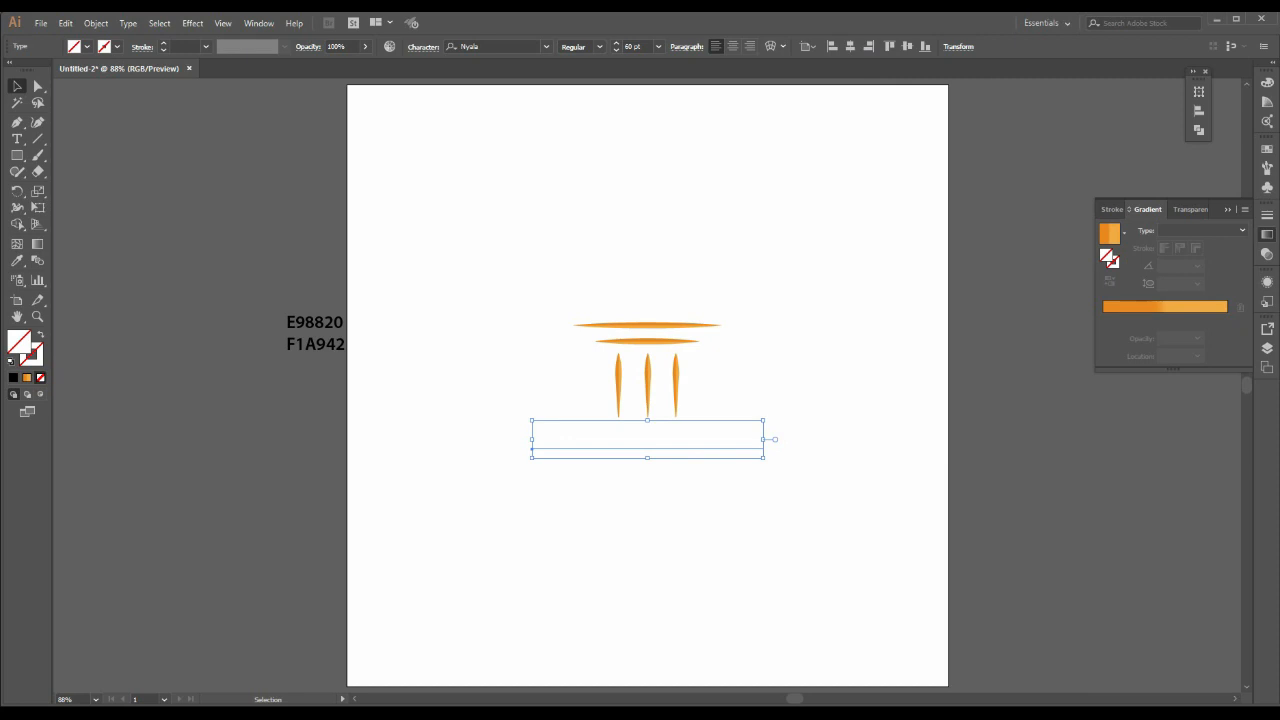
left_click(1267, 253)
left_click(1267, 281)
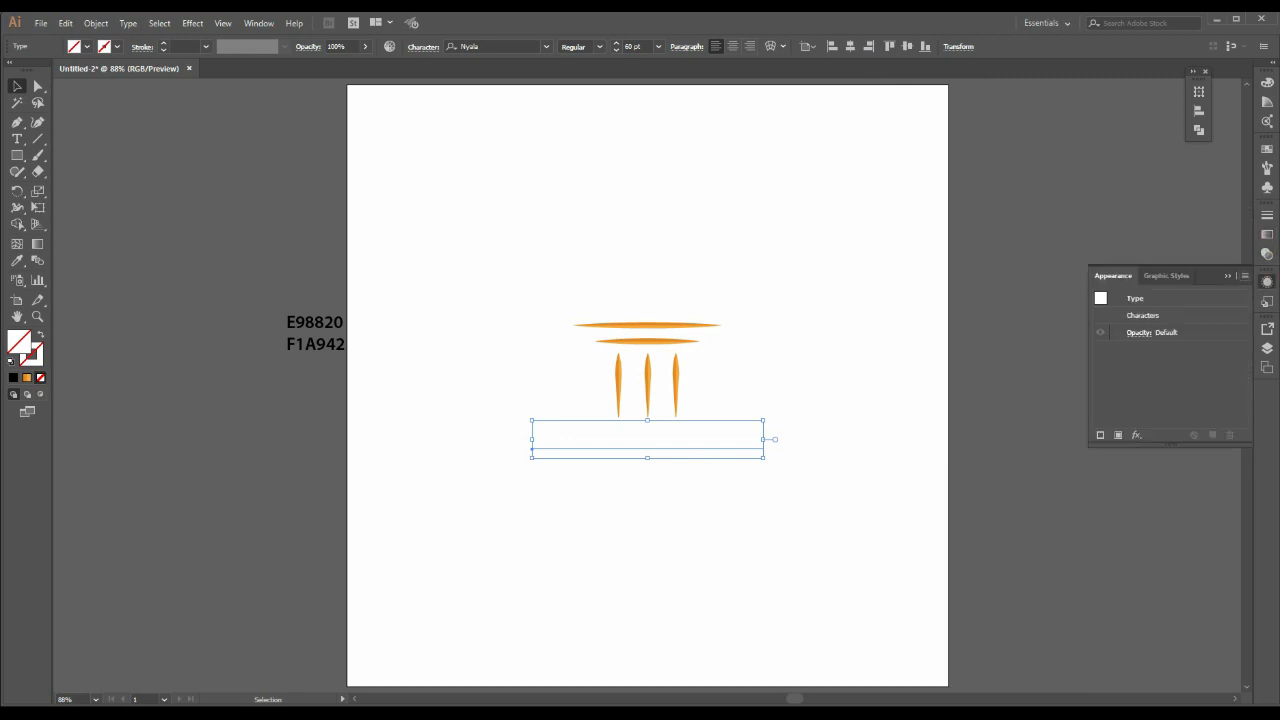
left_click(1245, 276)
left_click(1113, 280)
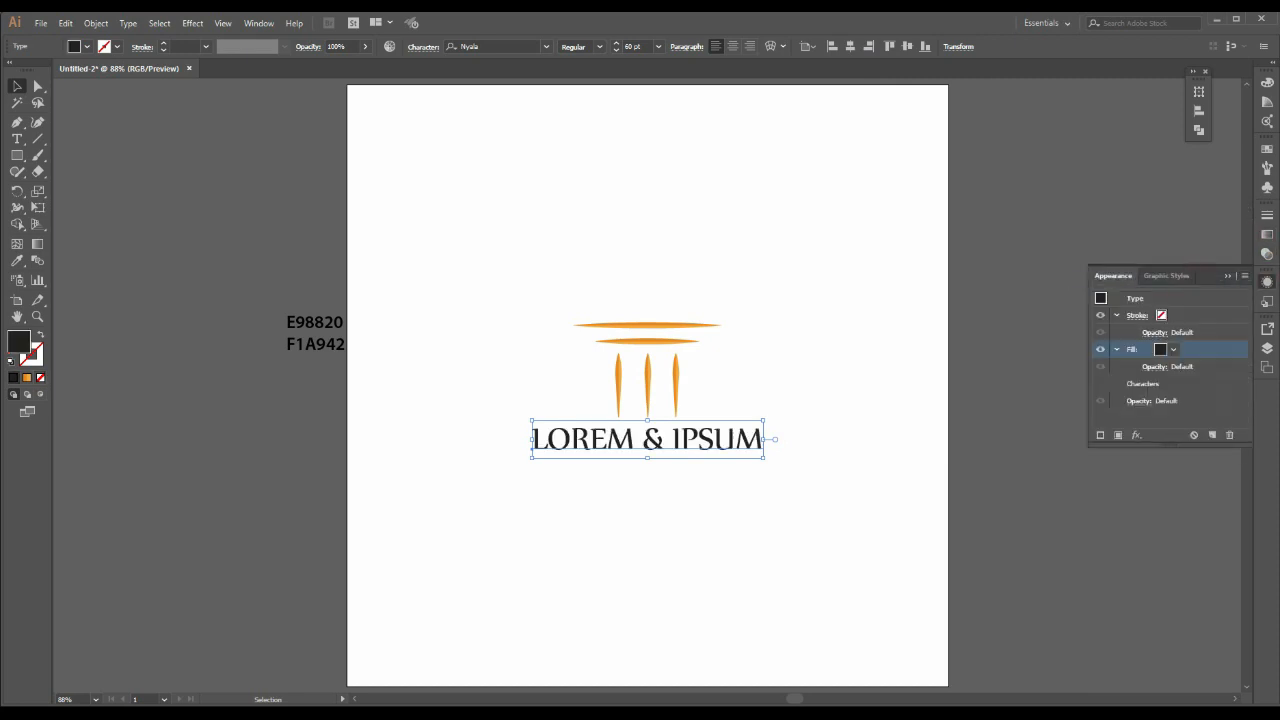
left_click(1267, 234)
left_click(1110, 233)
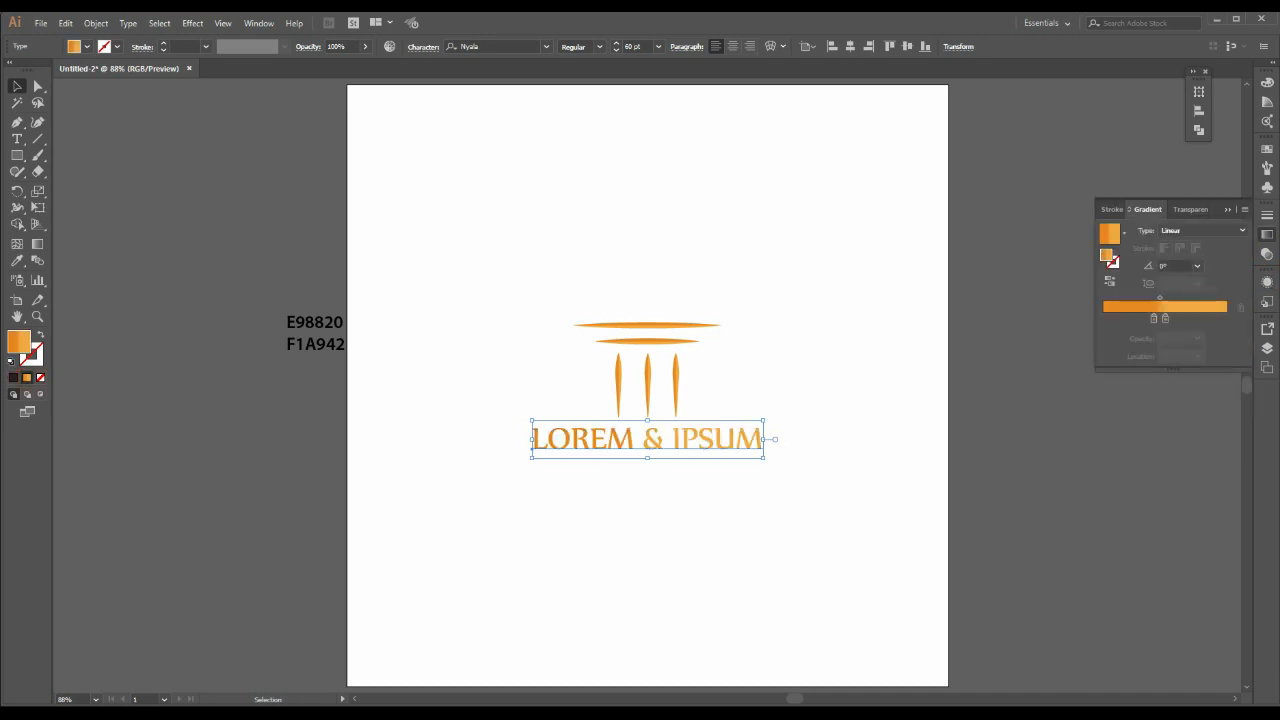
- Redraw the LOREM & IPSUM gradient at -90° across the letter height and reverse it so the lighter orange is above
key("ctrl+equal")
key("ctrl+equal")
key("ctrl+equal")
key("ctrl+equal")
key("v")
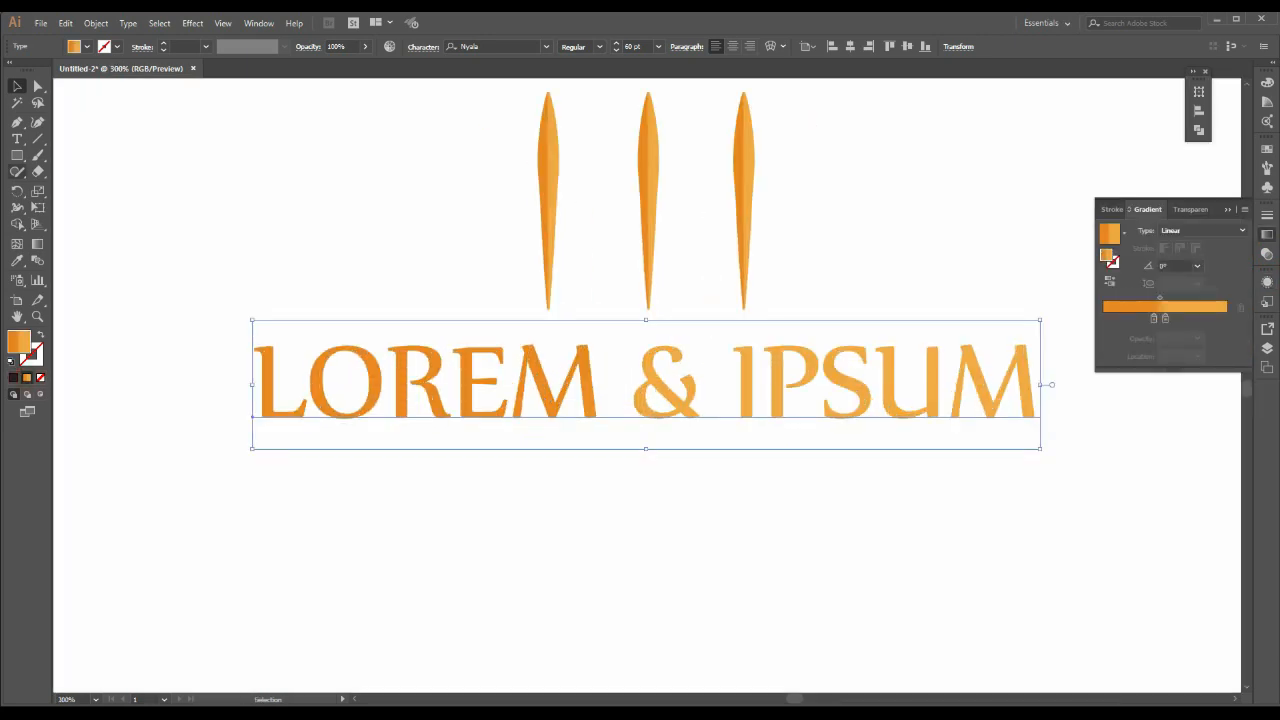
left_click(37, 243)
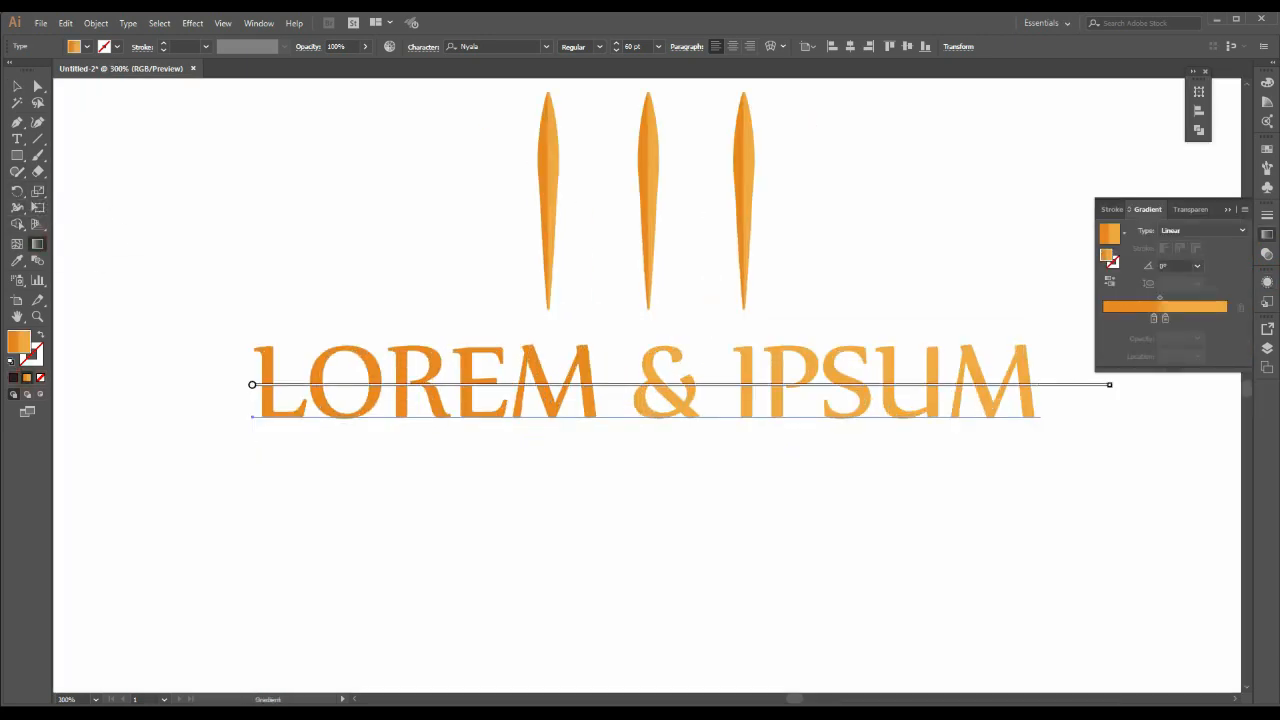
left_click_drag(680, 347, 680, 414)
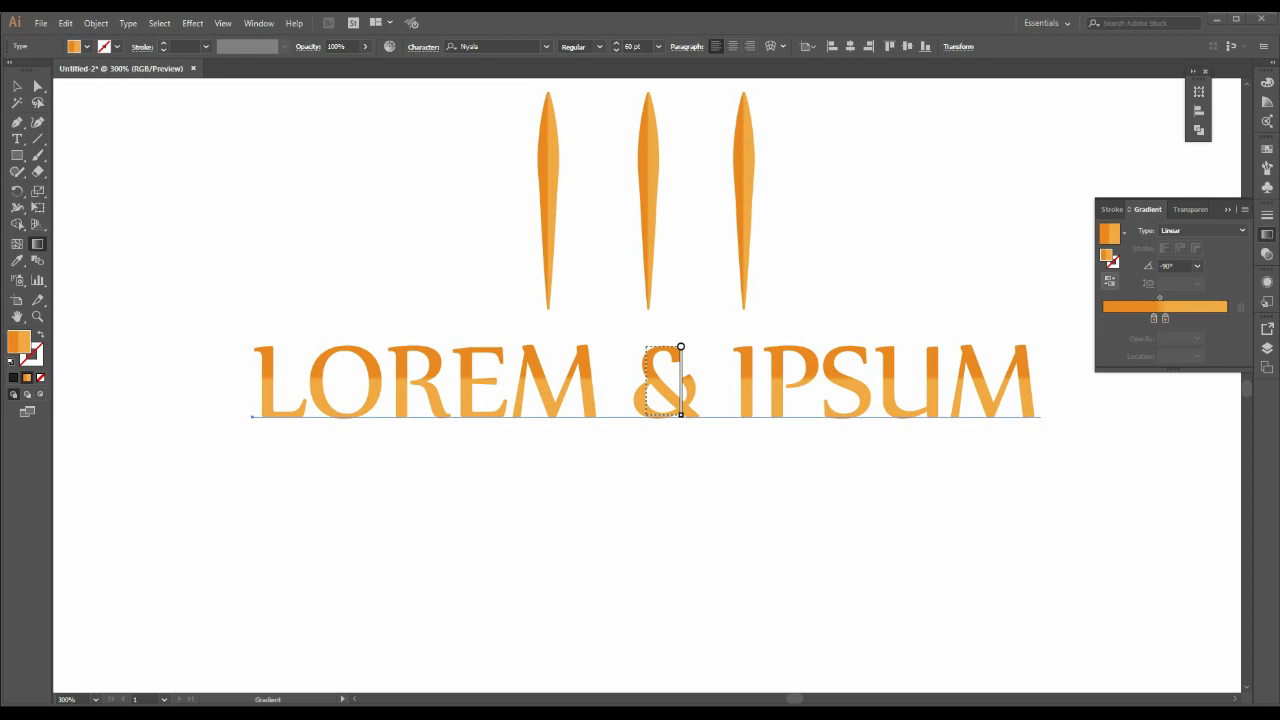
left_click(1110, 281)
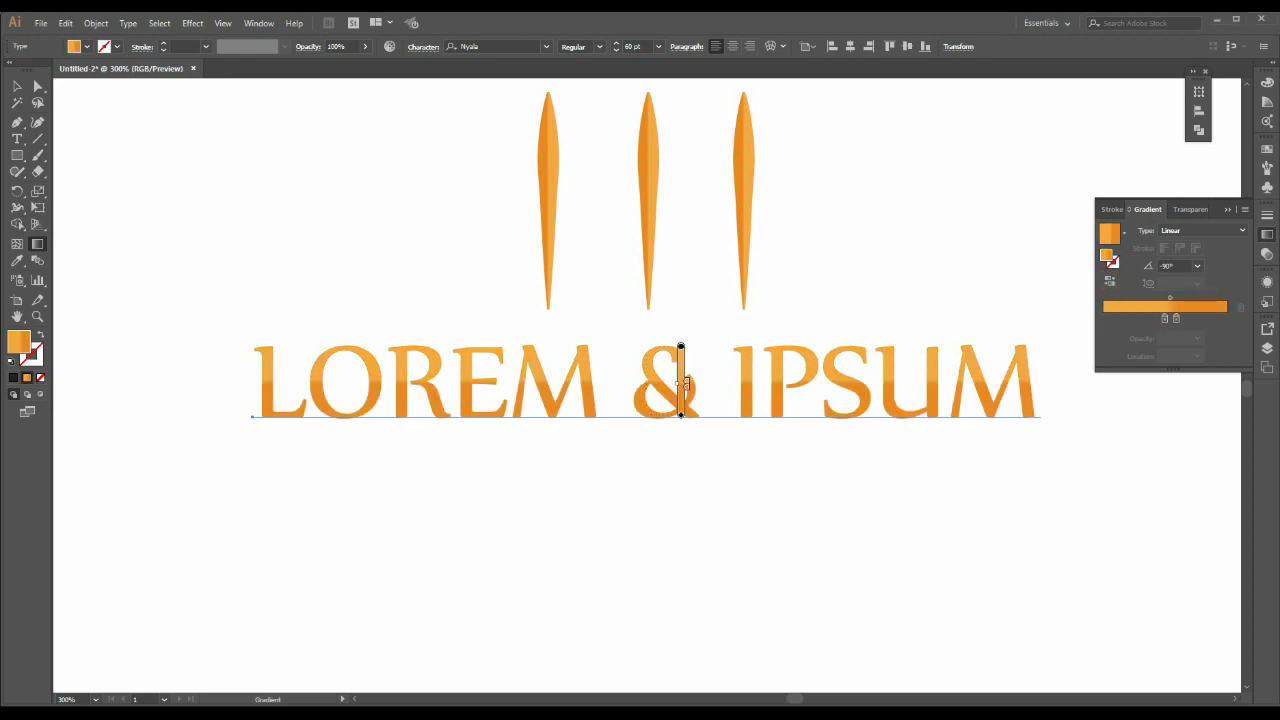
left_click_drag(681, 415, 681, 416)
left_click_drag(681, 375, 681, 375)
left_click(16, 86)
left_click(263, 252)
- Add the text LAW FIRM LTD. below the LOREM & IPSUM name
key("ctrl+minus")
key("ctrl+minus")
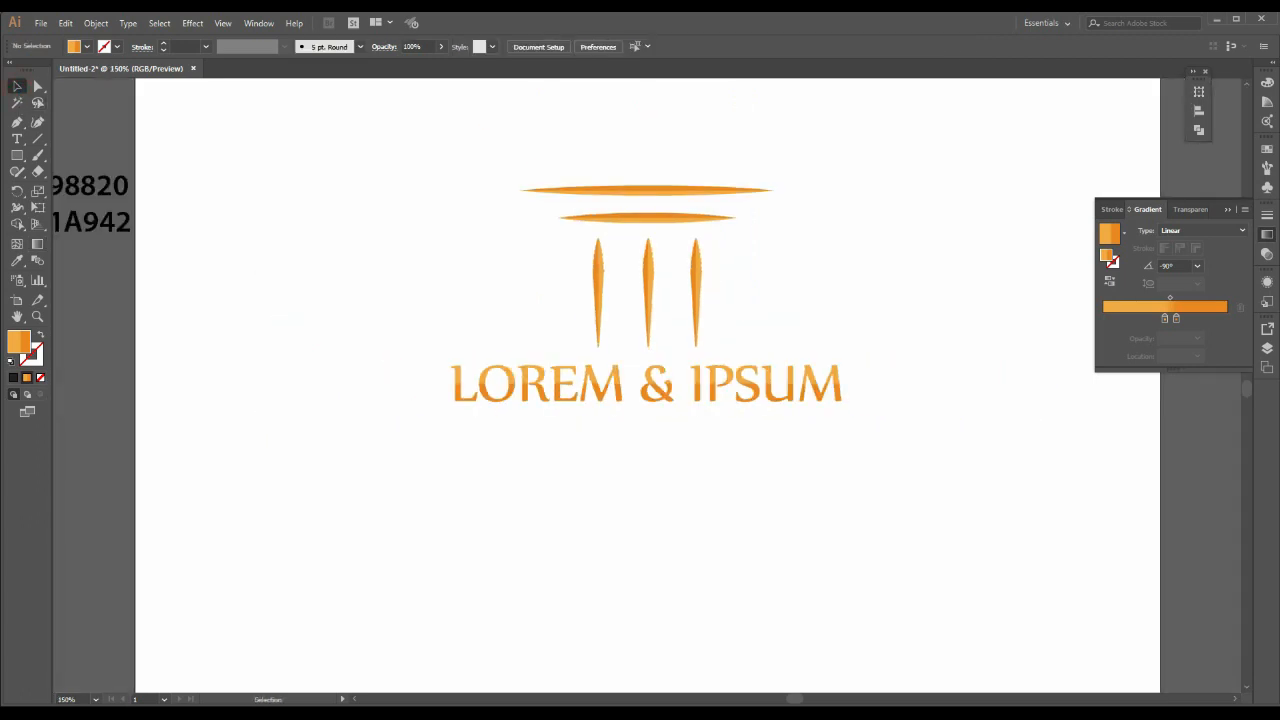
scroll(647, 385, "up", 1)
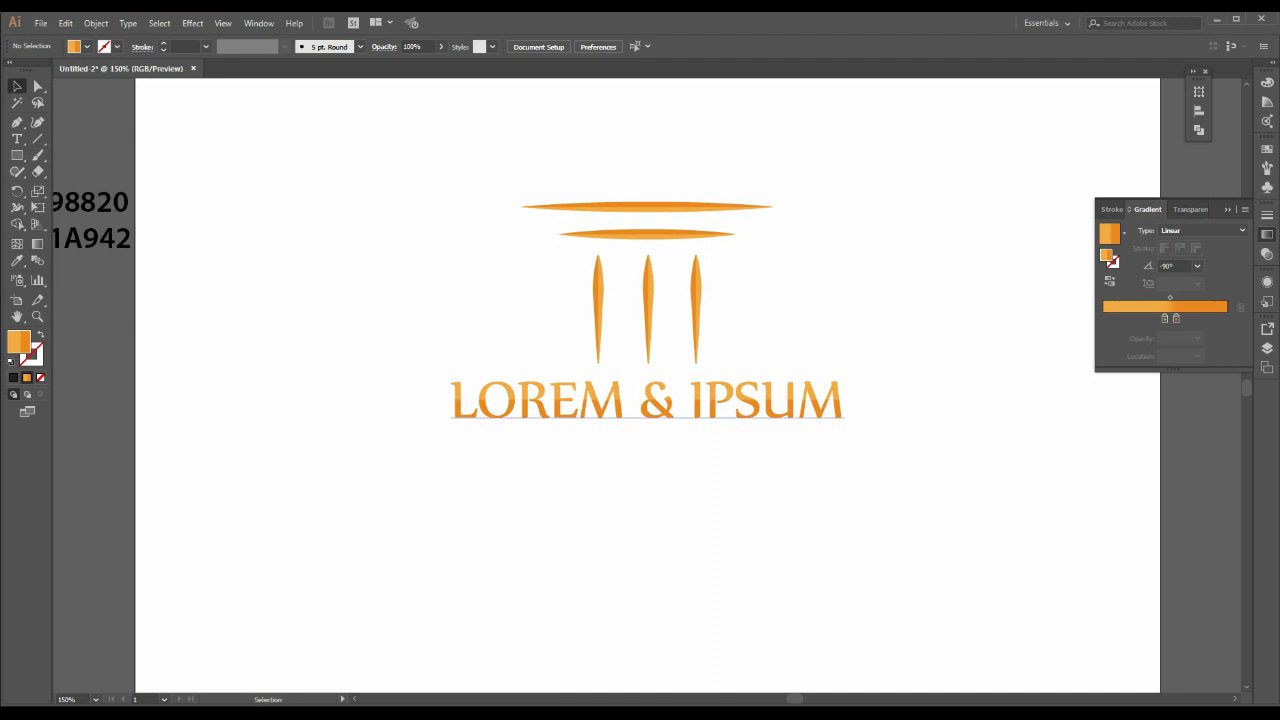
key("t")
left_click(508, 458)
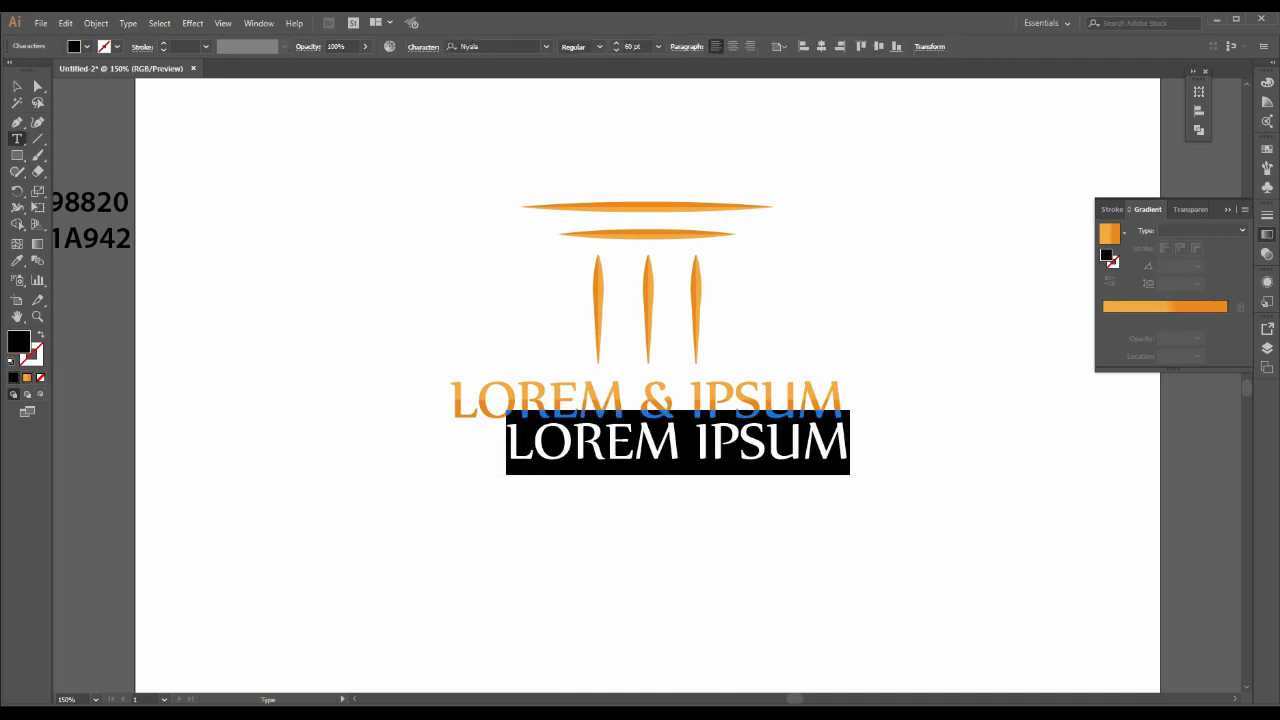
type("LAW FIRM")
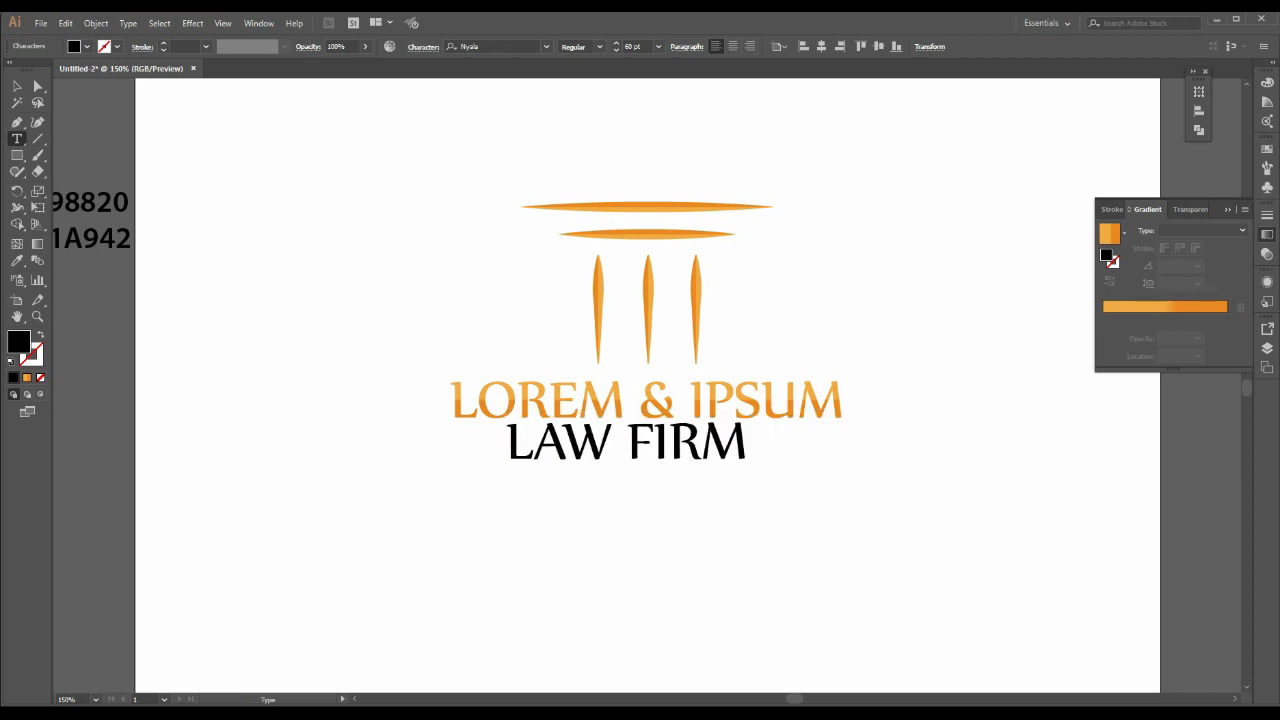
type(" LTD.")
key("Escape")
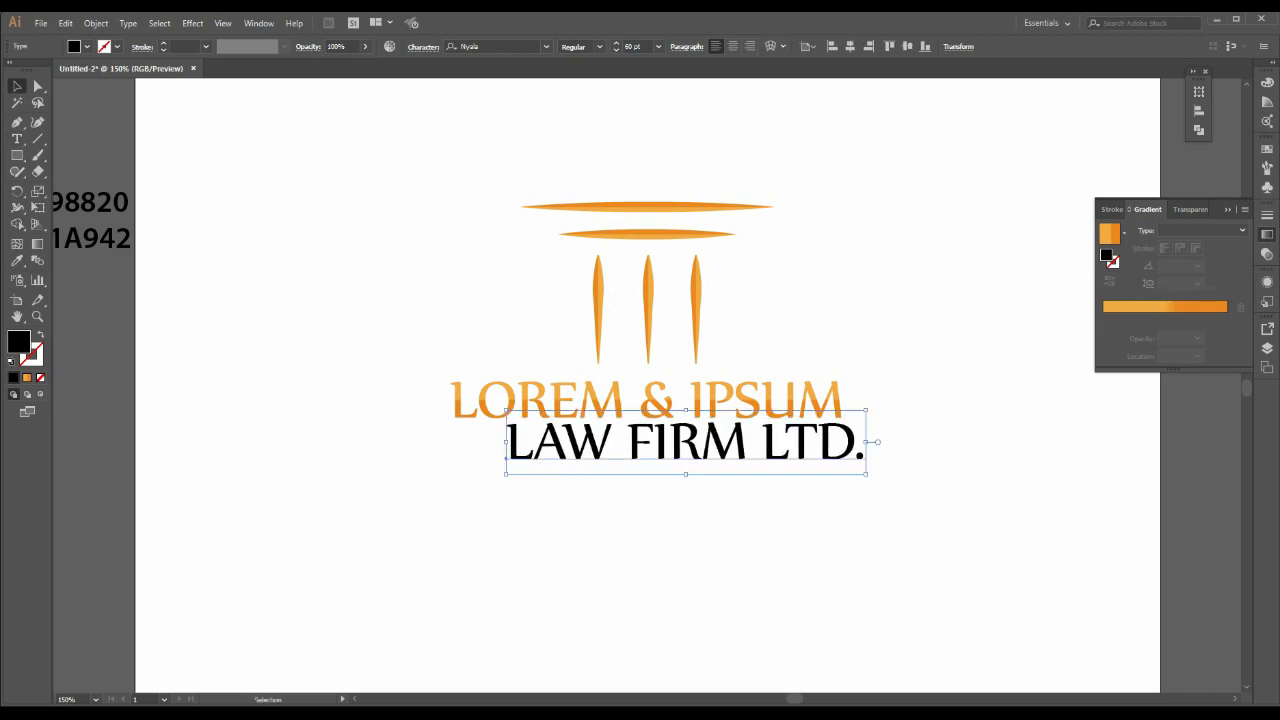
- Reduce the LAW FIRM LTD. text to 20 pt and center it closely beneath LOREM & IPSUM
left_click_drag(865, 418, 749, 432)
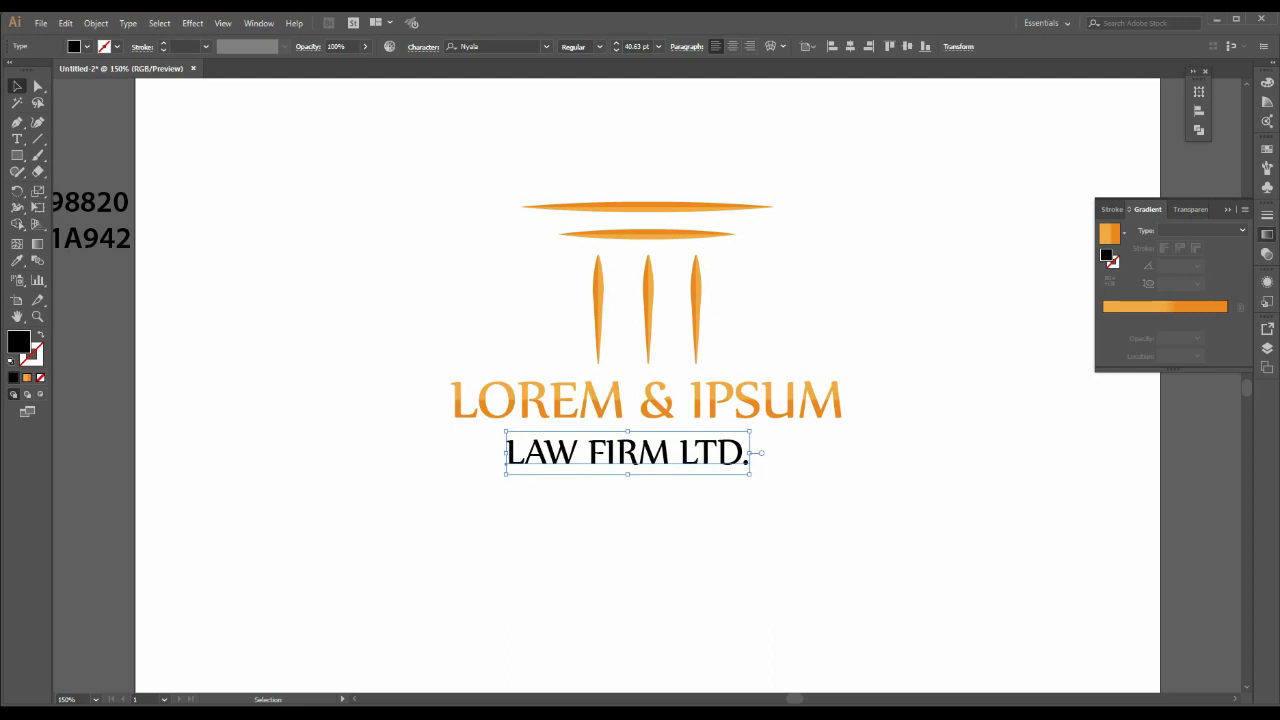
left_click(658, 46)
left_click(677, 214)
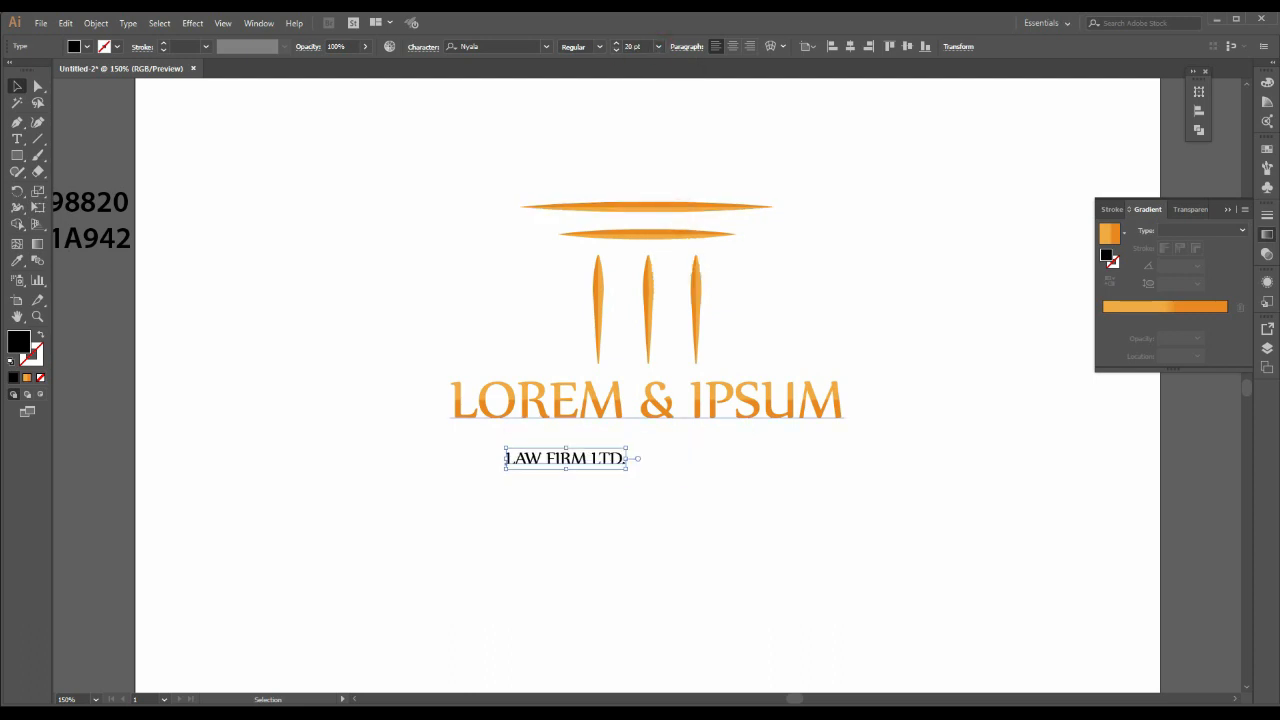
left_click_drag(612, 456, 702, 437)
left_click(849, 46)
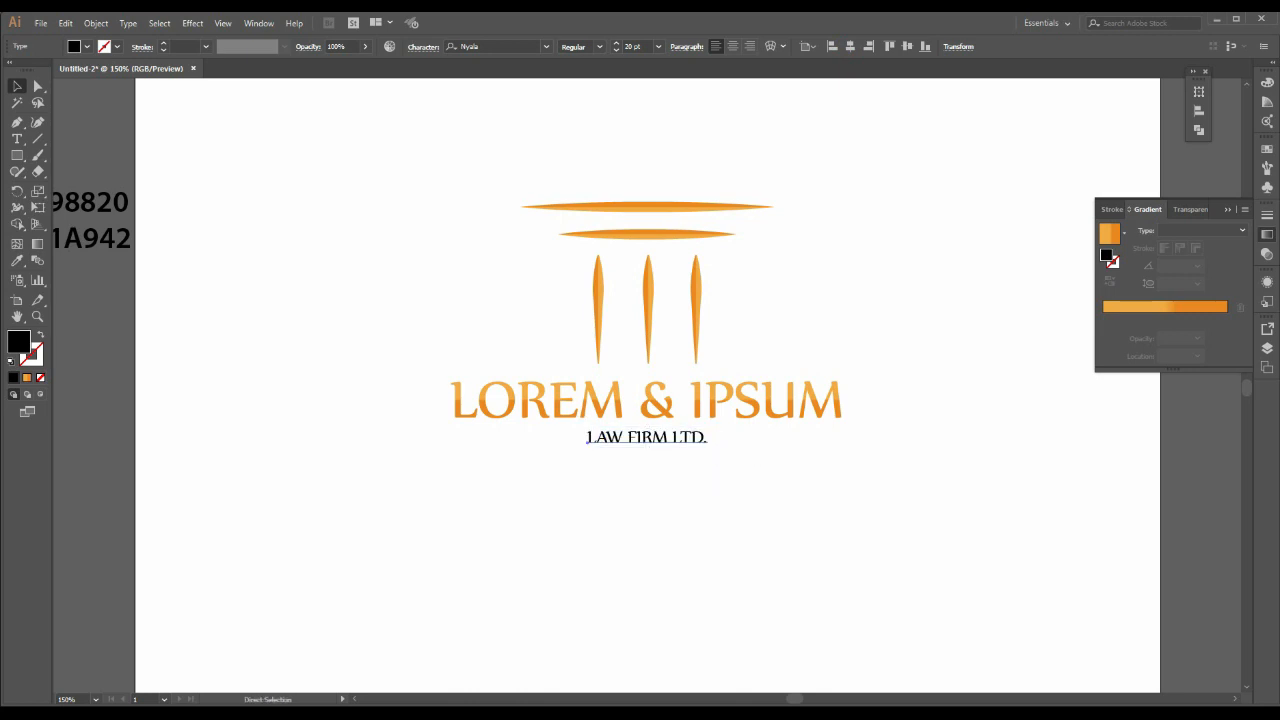
- Remove the LAW FIRM LTD. text's fill, add a new fill in its appearance and apply the orange gradient
key("ctrl+=")
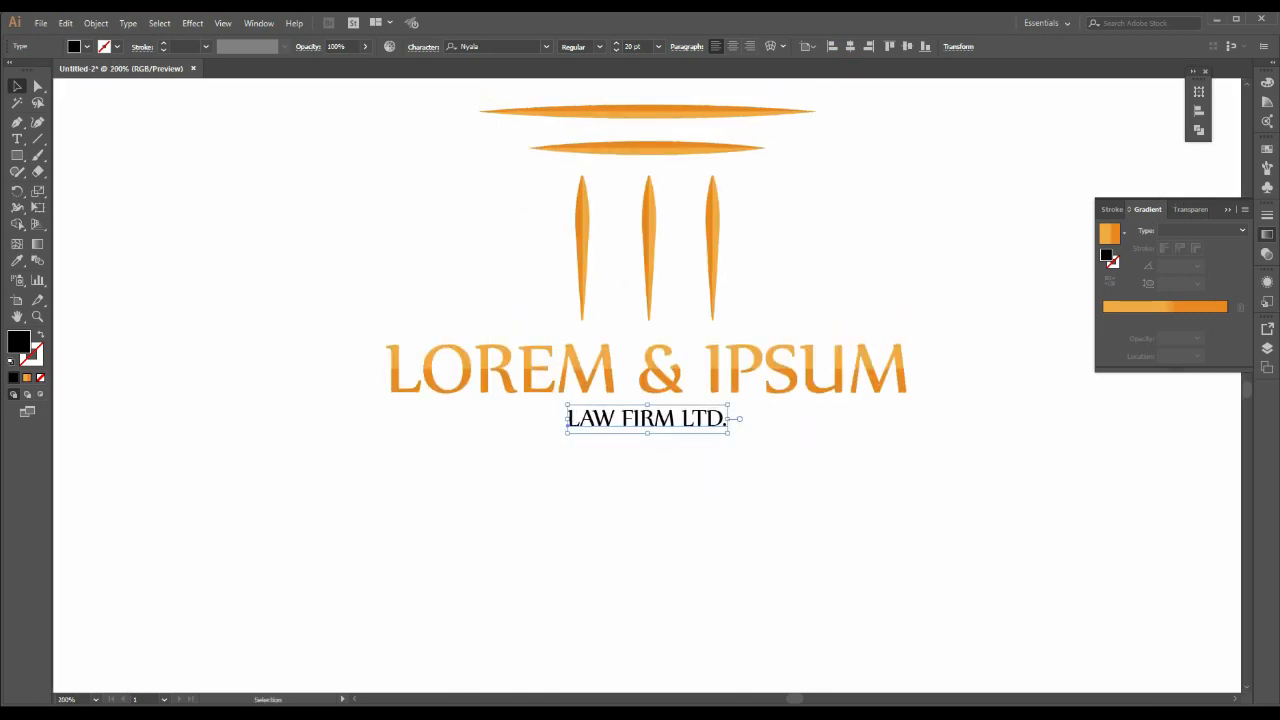
left_click(40, 377)
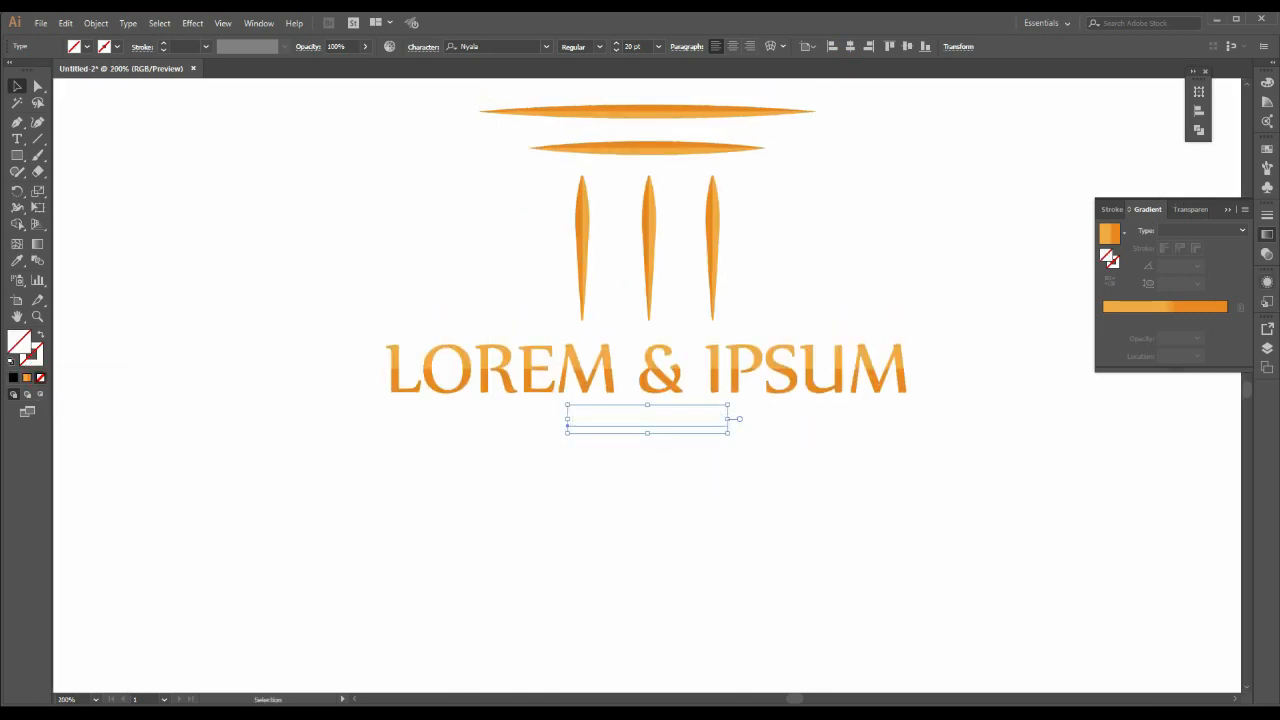
left_click(1267, 281)
left_click(1245, 276)
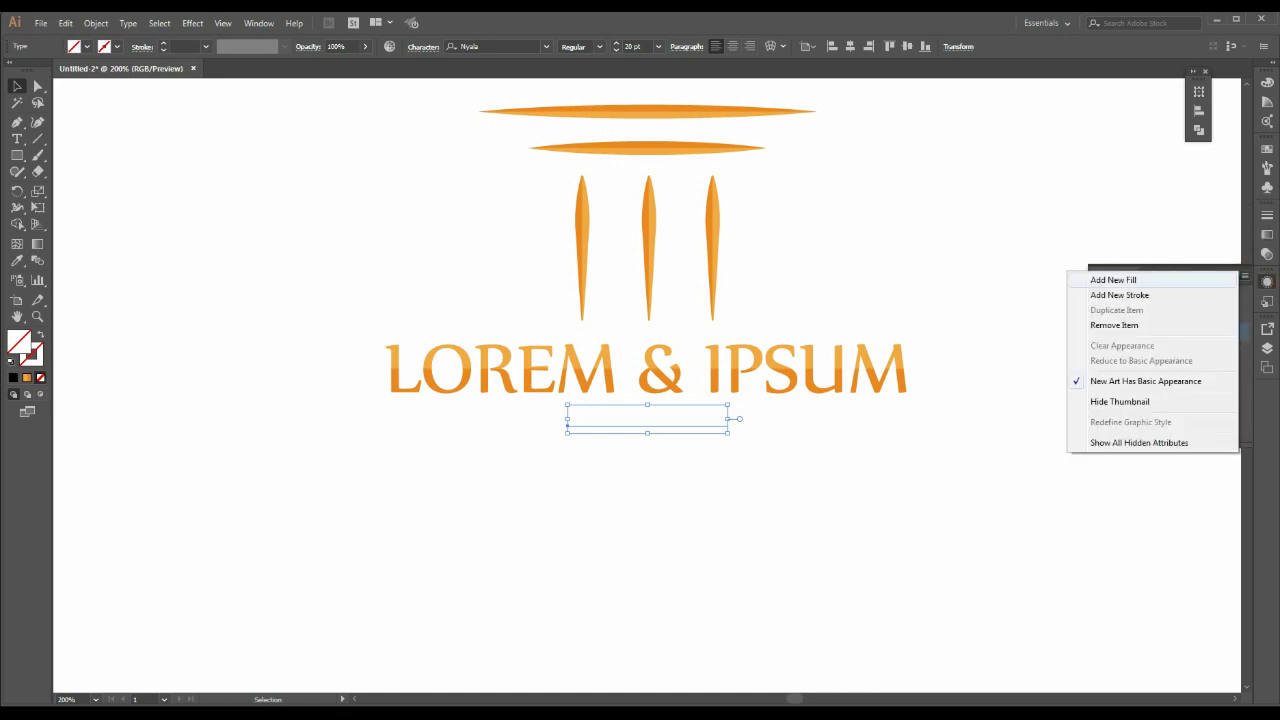
left_click(1113, 280)
left_click(27, 377)
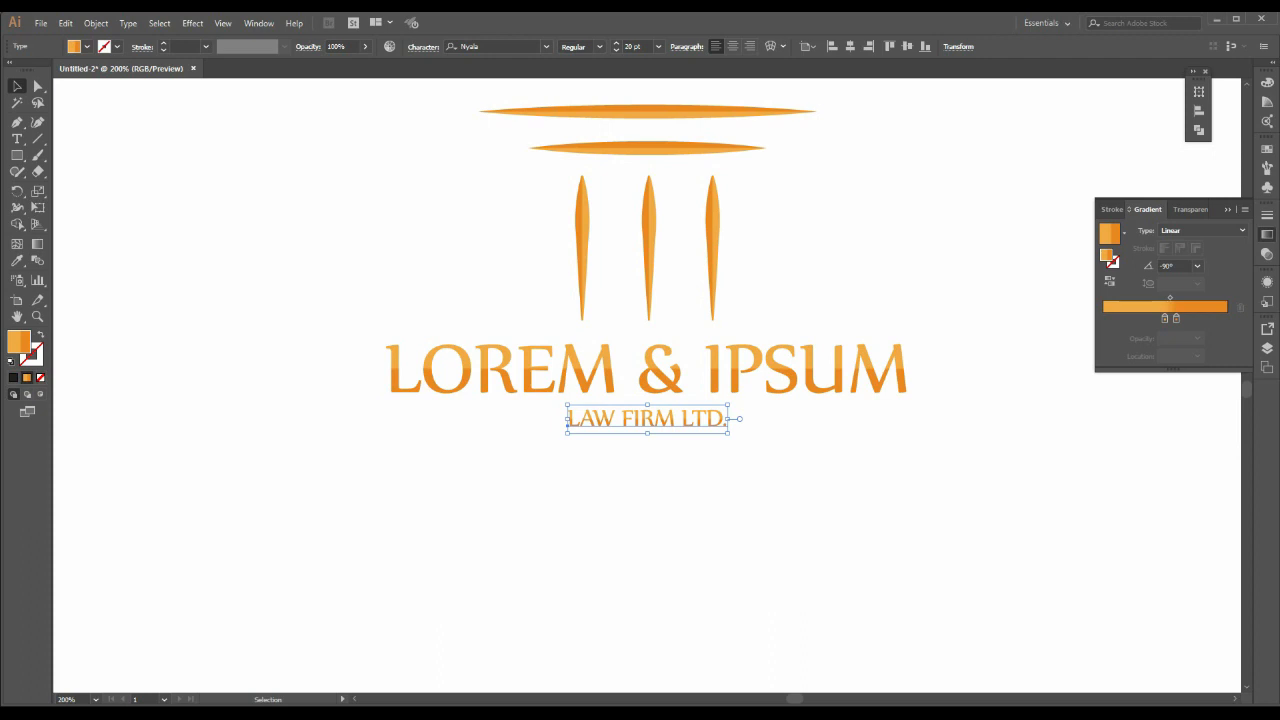
key("a")
key("v")
scroll(647, 385, "right", 1)
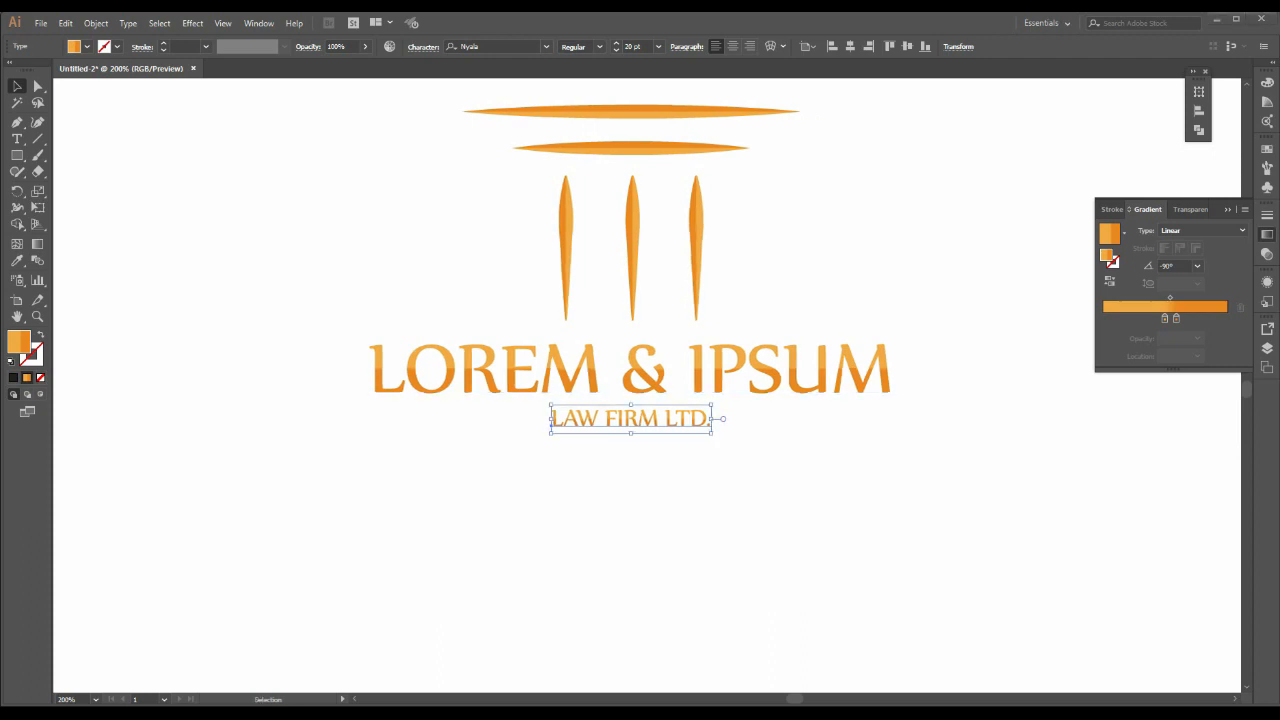
- Give the LAW FIRM LTD. text a solid fill with the hex color f1a942
left_click(13, 377)
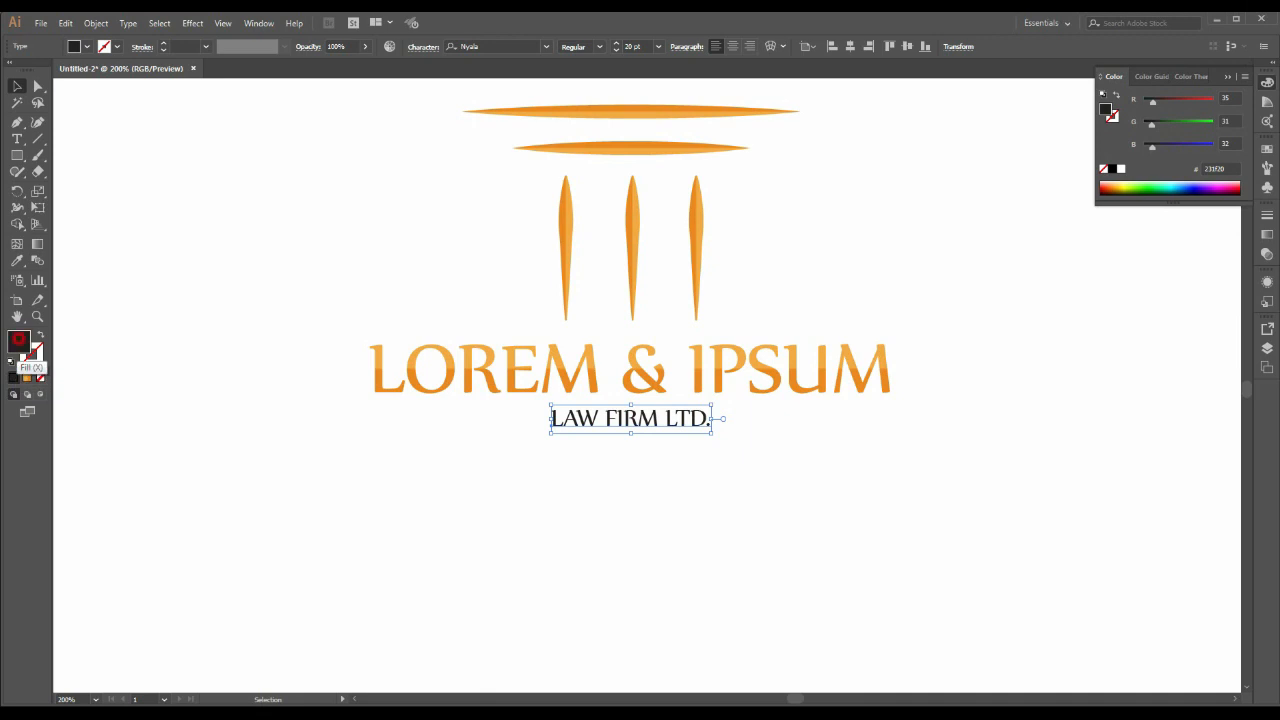
double_click(18, 342)
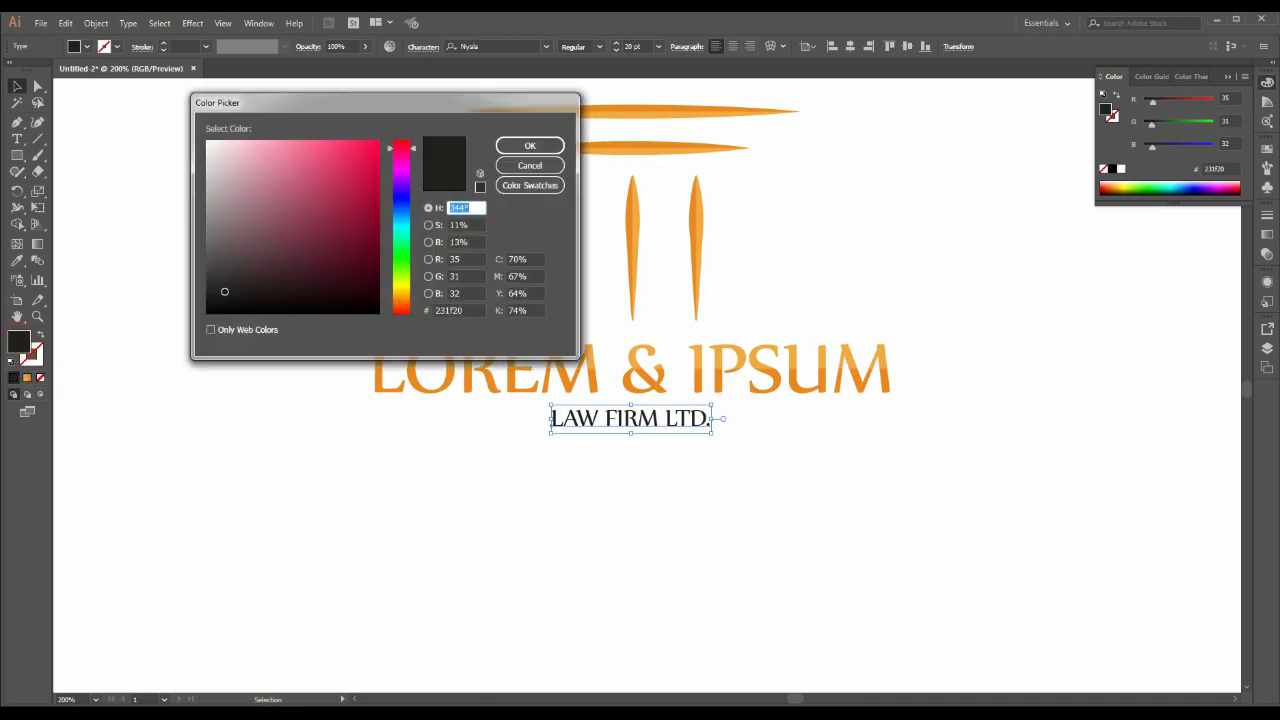
left_click_drag(373, 104, 451, 126)
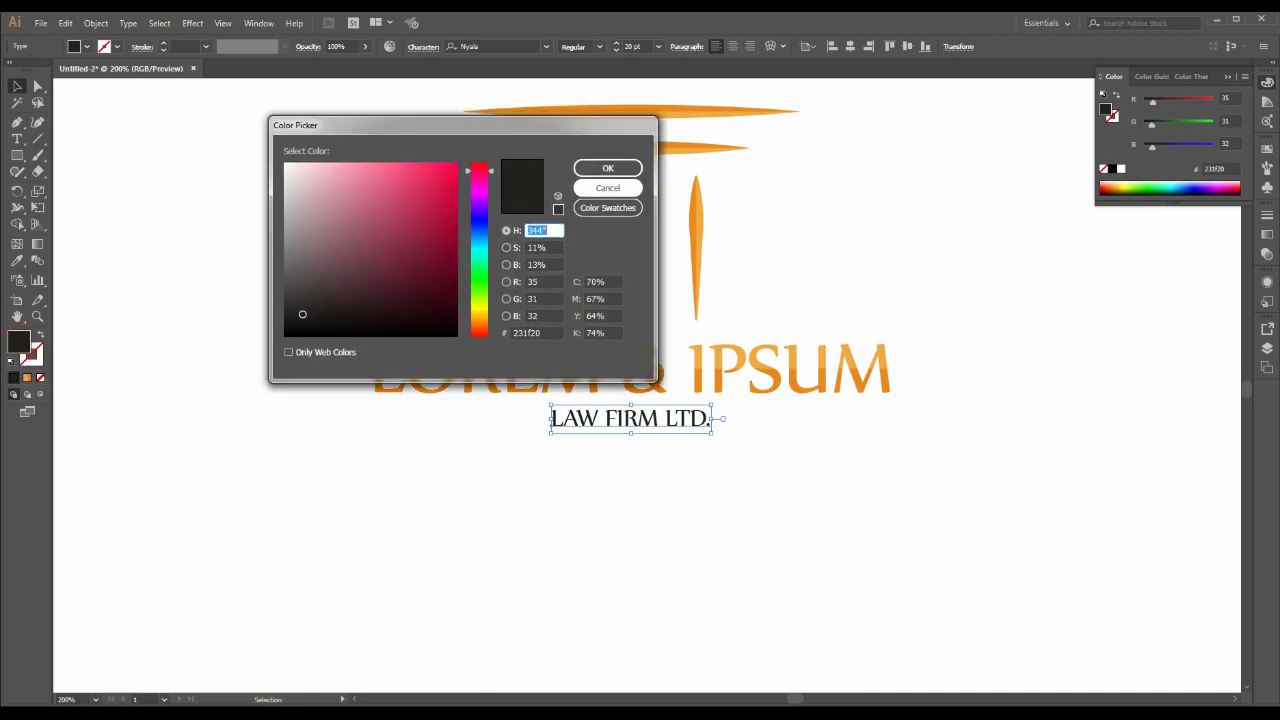
double_click(546, 333)
type("f1a942")
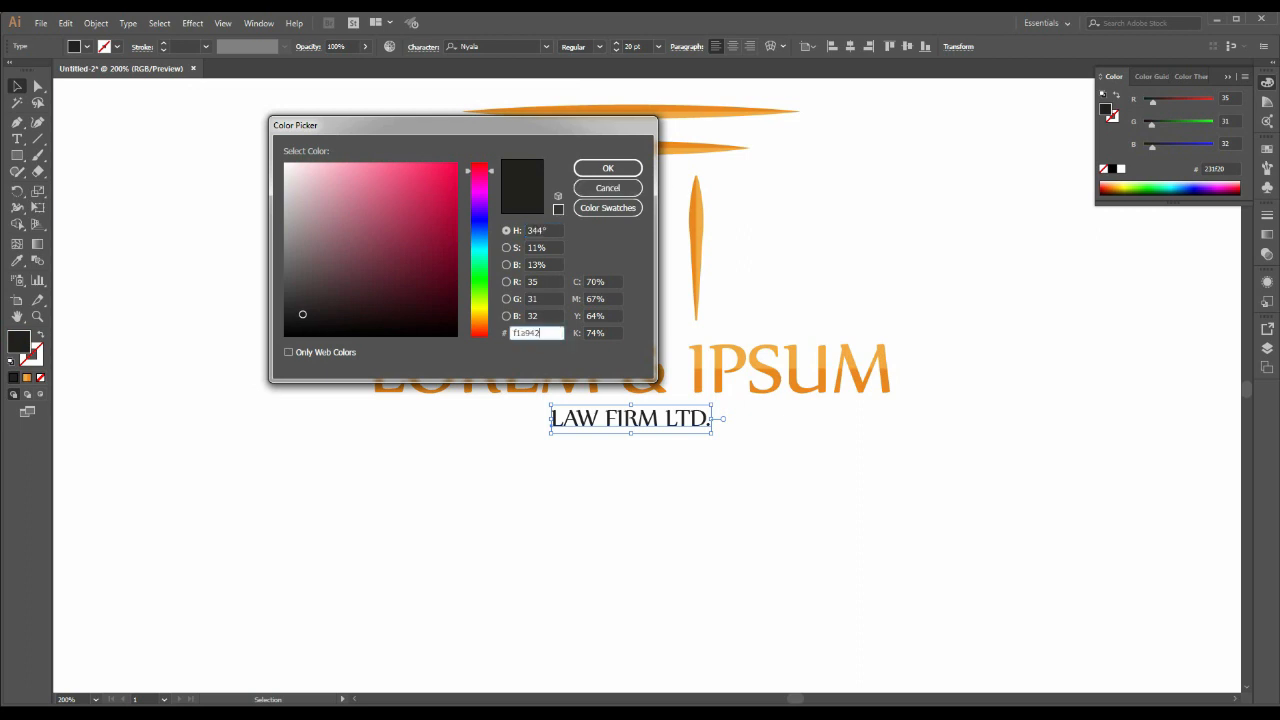
key("Return")
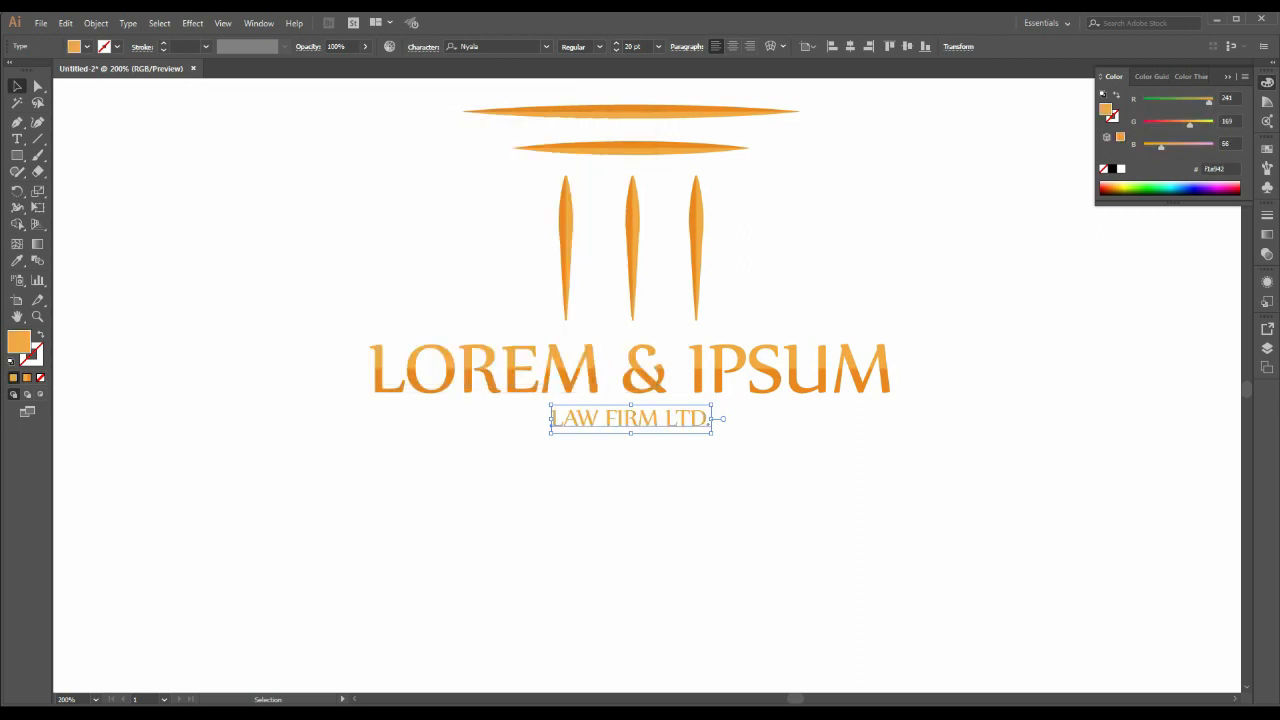
- Copy the hex code E98820 from the color note beside the artboard
key("a")
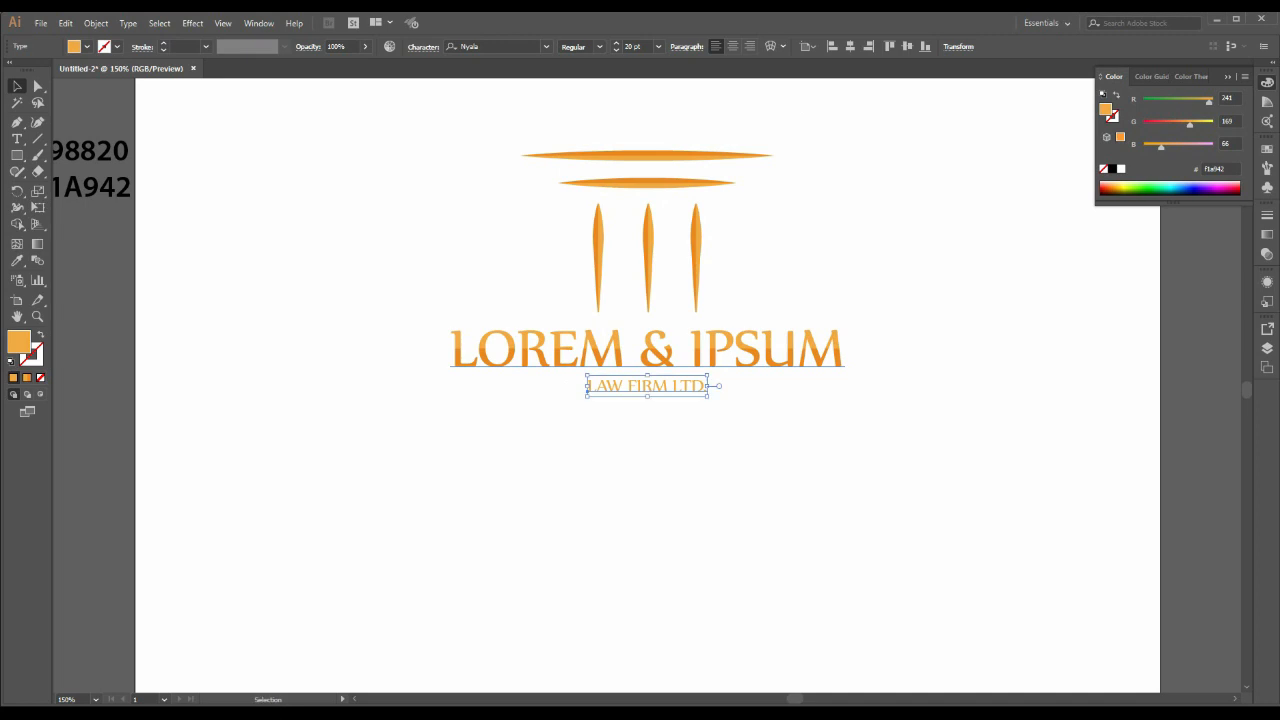
scroll(647, 385, "right", 1)
scroll(647, 385, "left", 3)
key("ctrl+0")
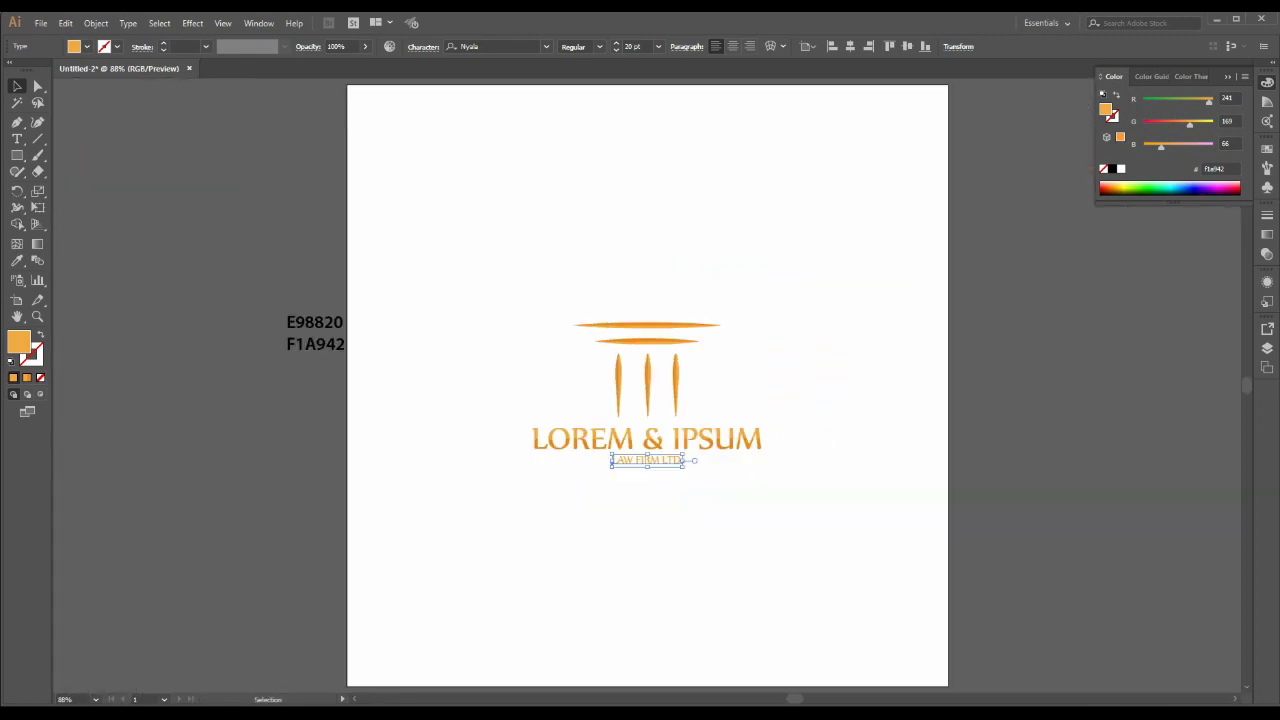
double_click(317, 323)
double_click(317, 323)
key("ctrl+c")
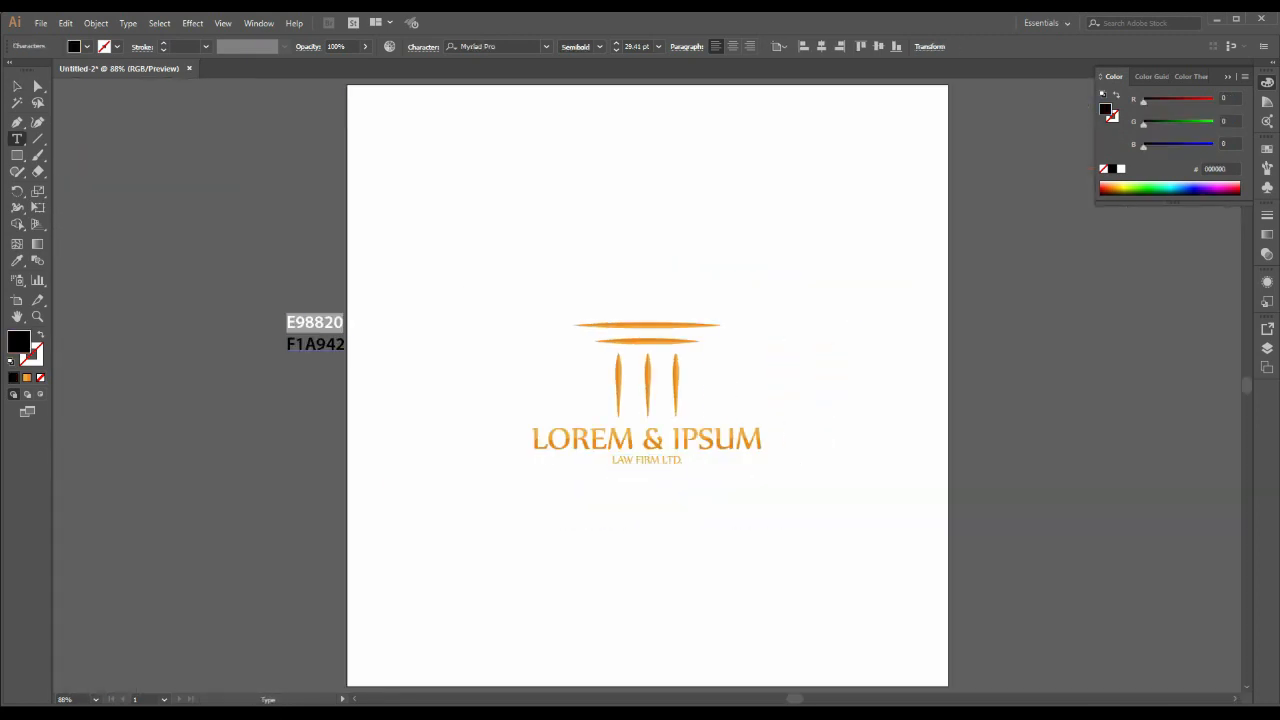
- Set the LAW FIRM LTD. text's fill to the copied hex color E98820
key("Escape")
left_click(647, 459)
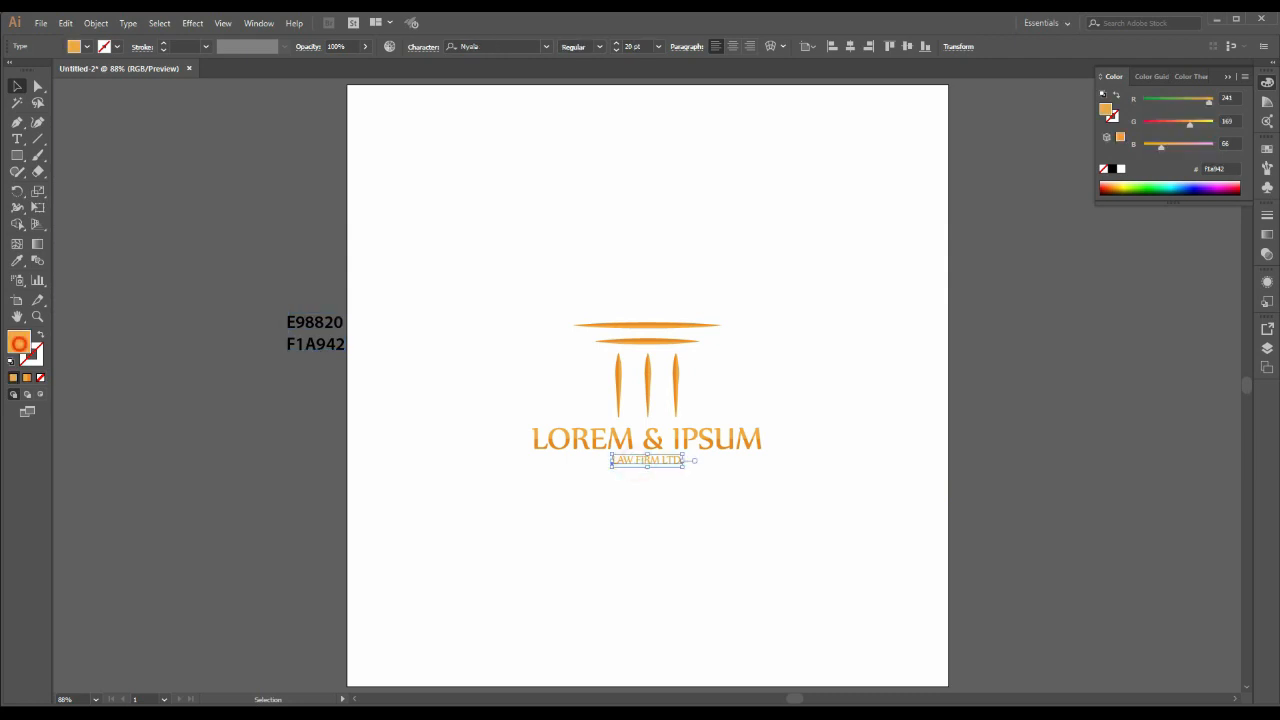
double_click(18, 341)
double_click(537, 333)
key("ctrl+v")
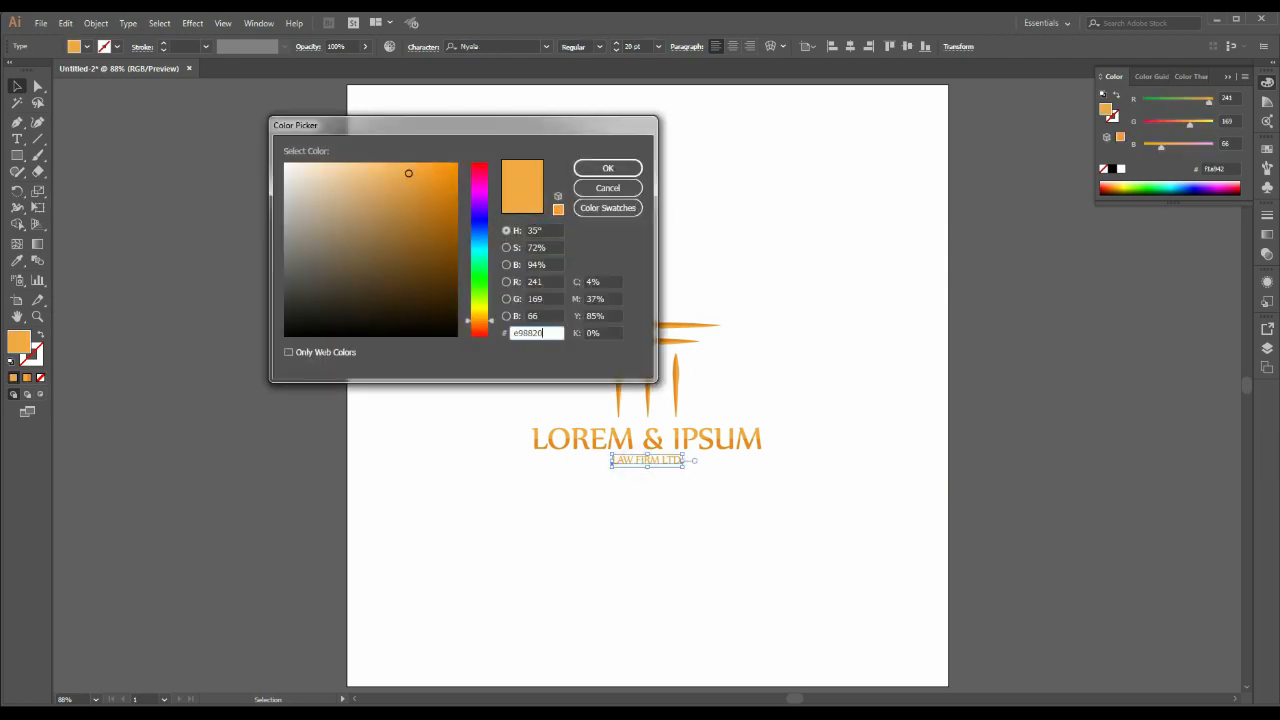
key("Return")
left_click(632, 502)
- Duplicate the LAW FIRM LTD. text just below itself and change the copy to INNER TEMPLE BARRISTER AT LAW
left_click(639, 461)
left_click(639, 461)
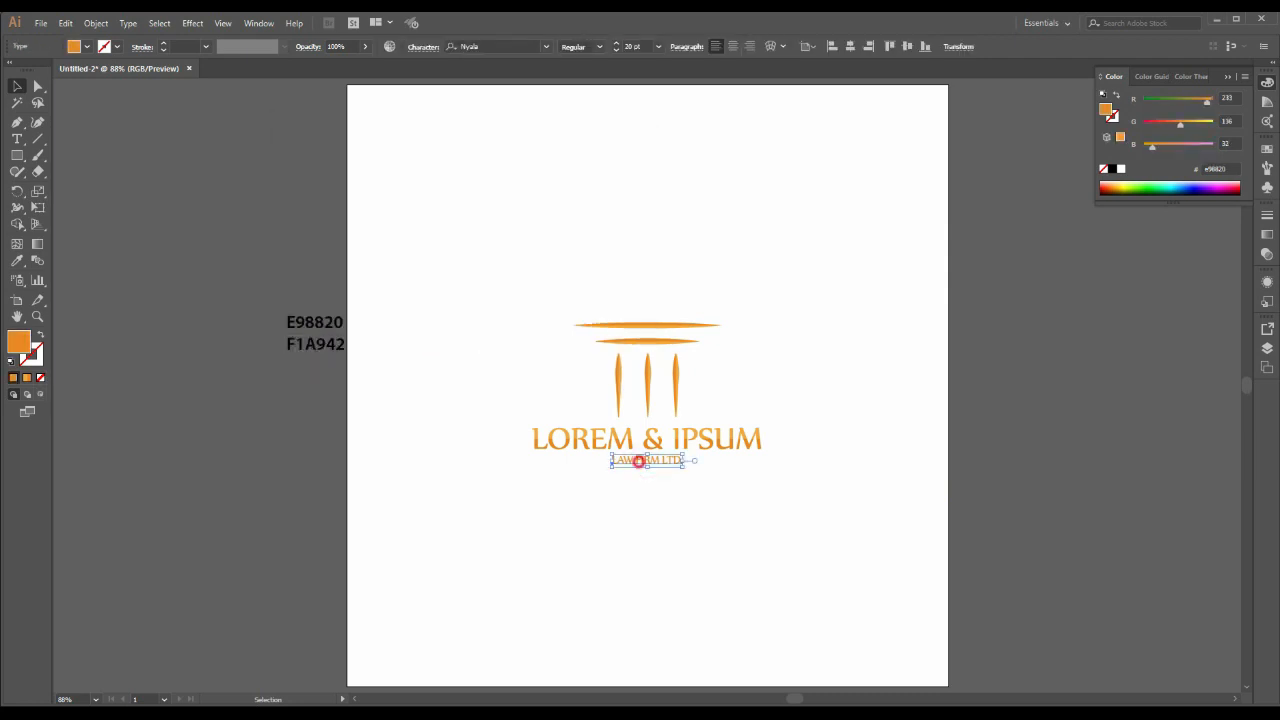
left_click_drag(639, 461, 639, 479)
double_click(680, 478)
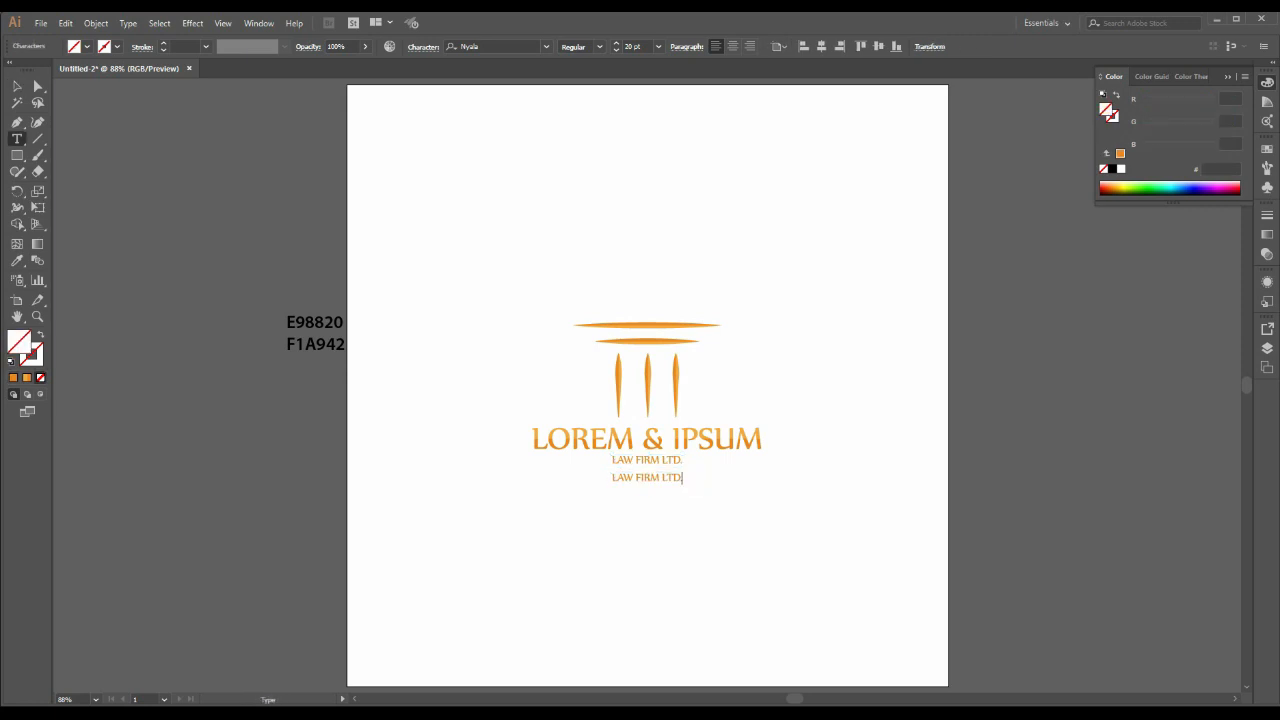
key("ctrl+a")
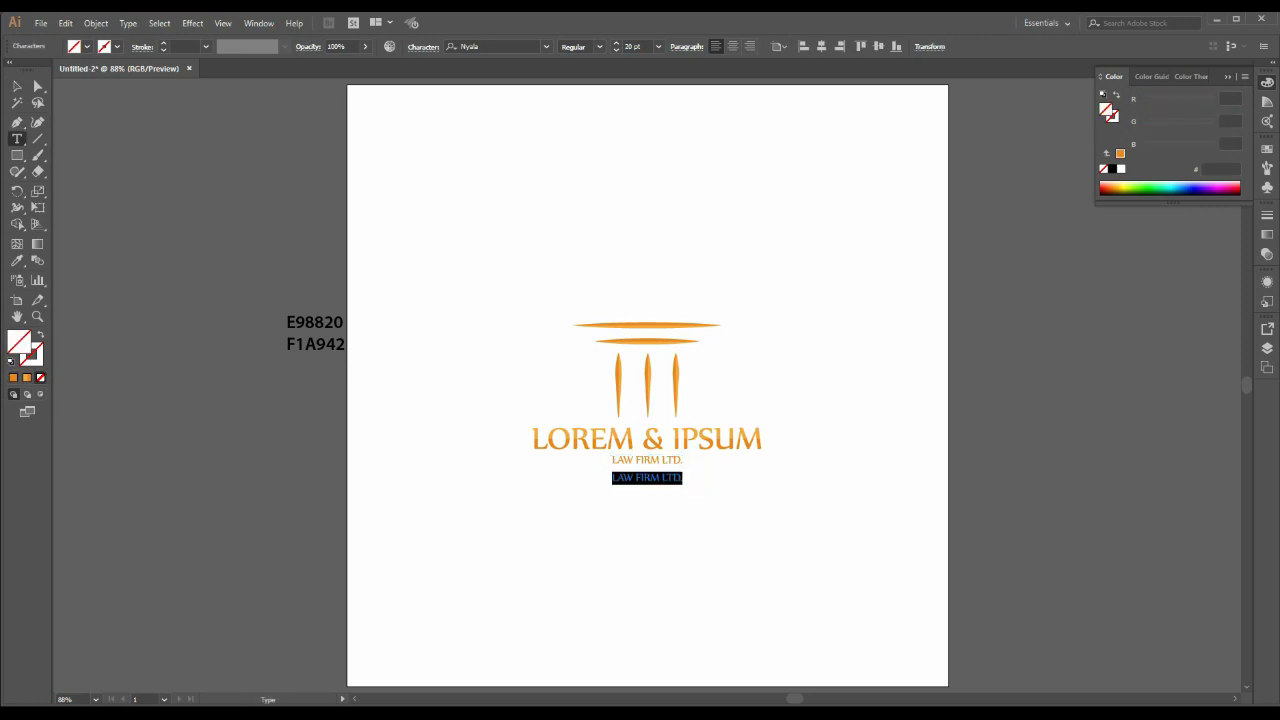
type("INNER TEMPLE")
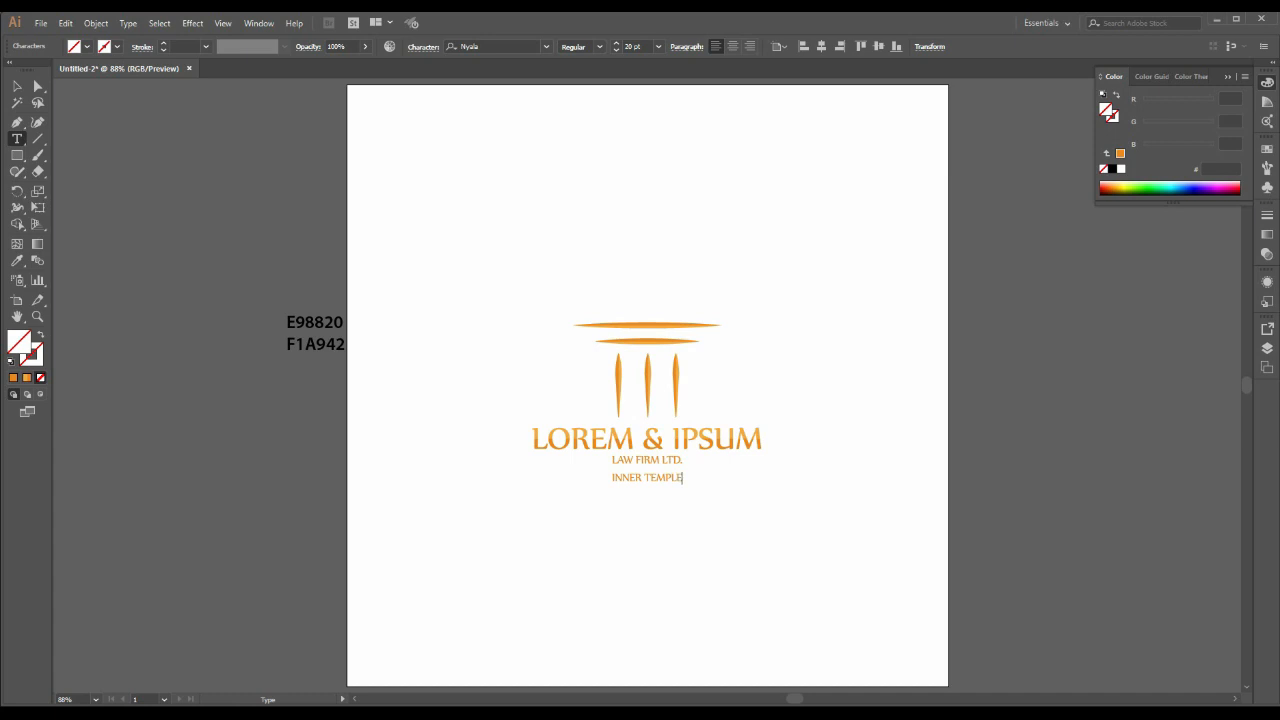
type("ARRISTER AT LAW")
key("Escape")
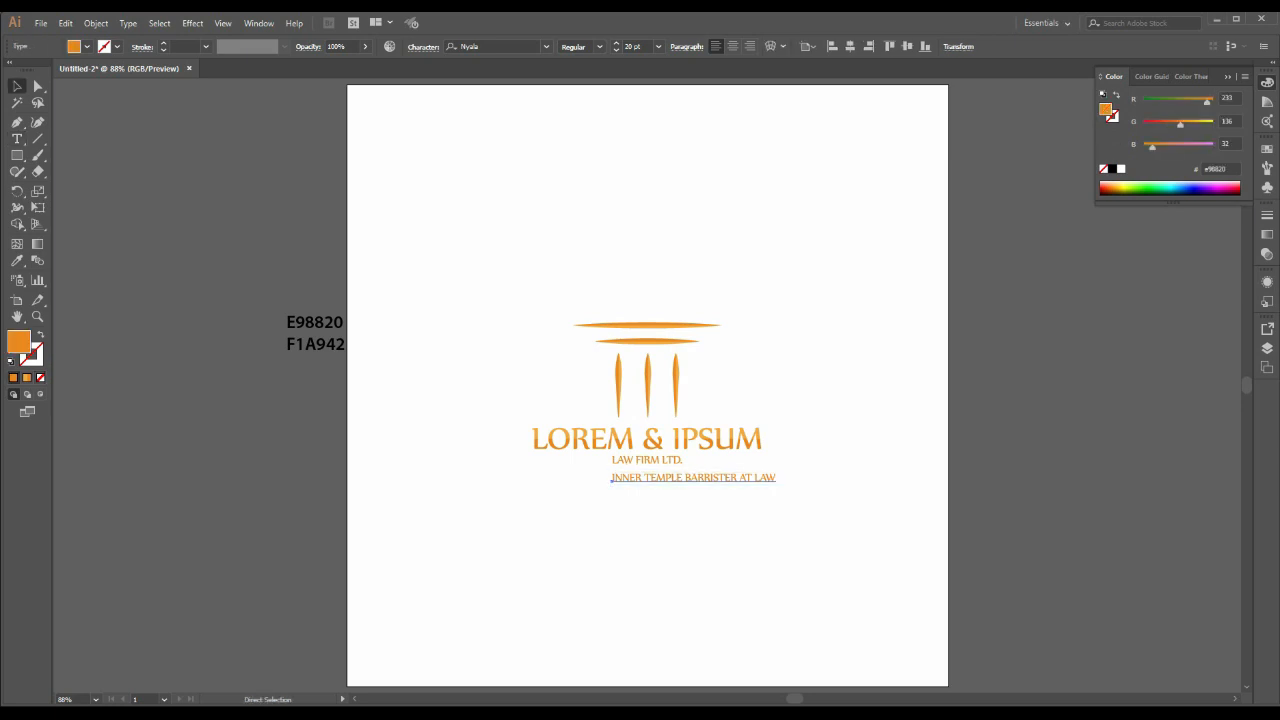
- Reduce INNER TEMPLE BARRISTER AT LAW to 18 pt, then center-justify all three texts and align them horizontally to the artboard's center
left_click(616, 50)
left_click(616, 50)
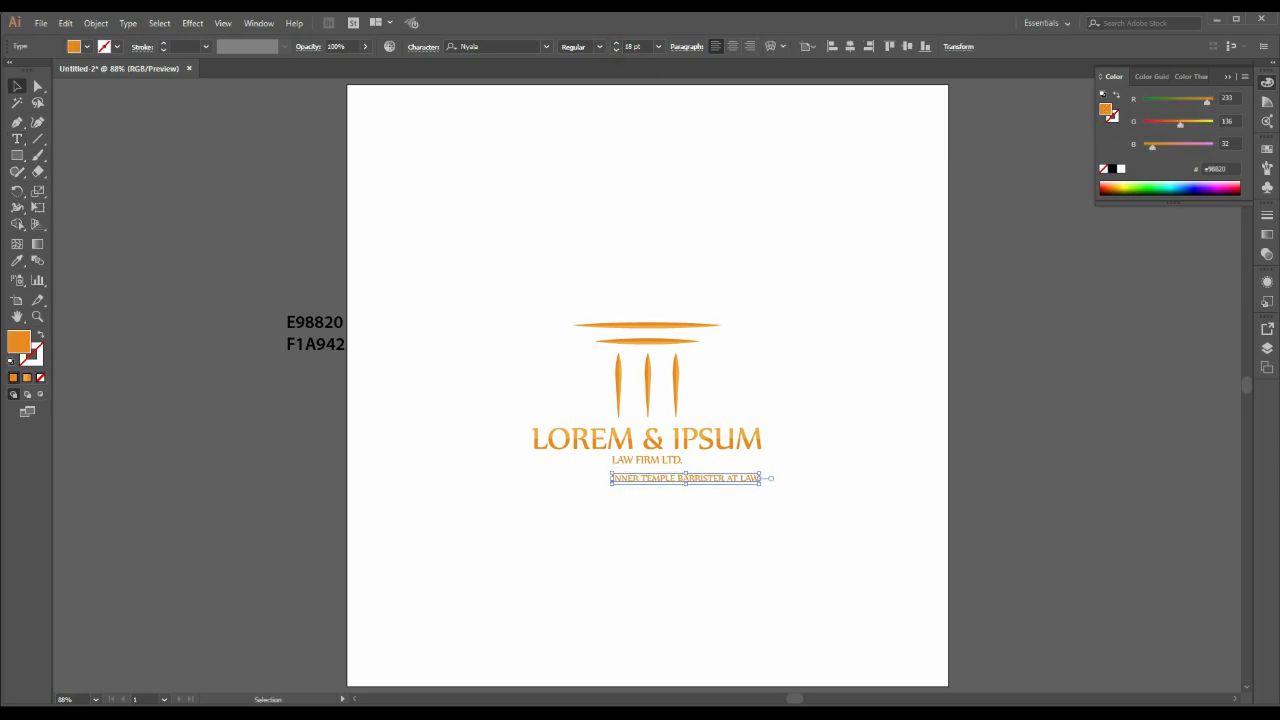
left_click_drag(733, 419, 674, 473)
left_click(733, 46)
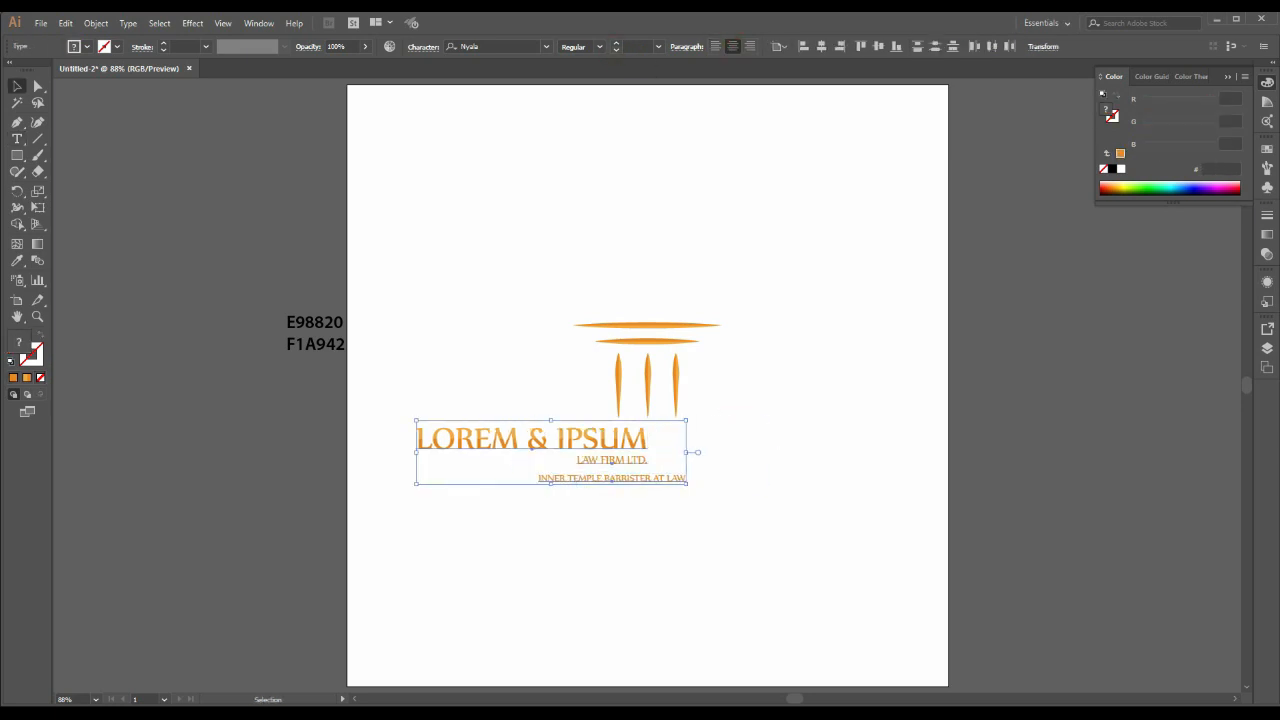
left_click(821, 46)
left_click(782, 294)
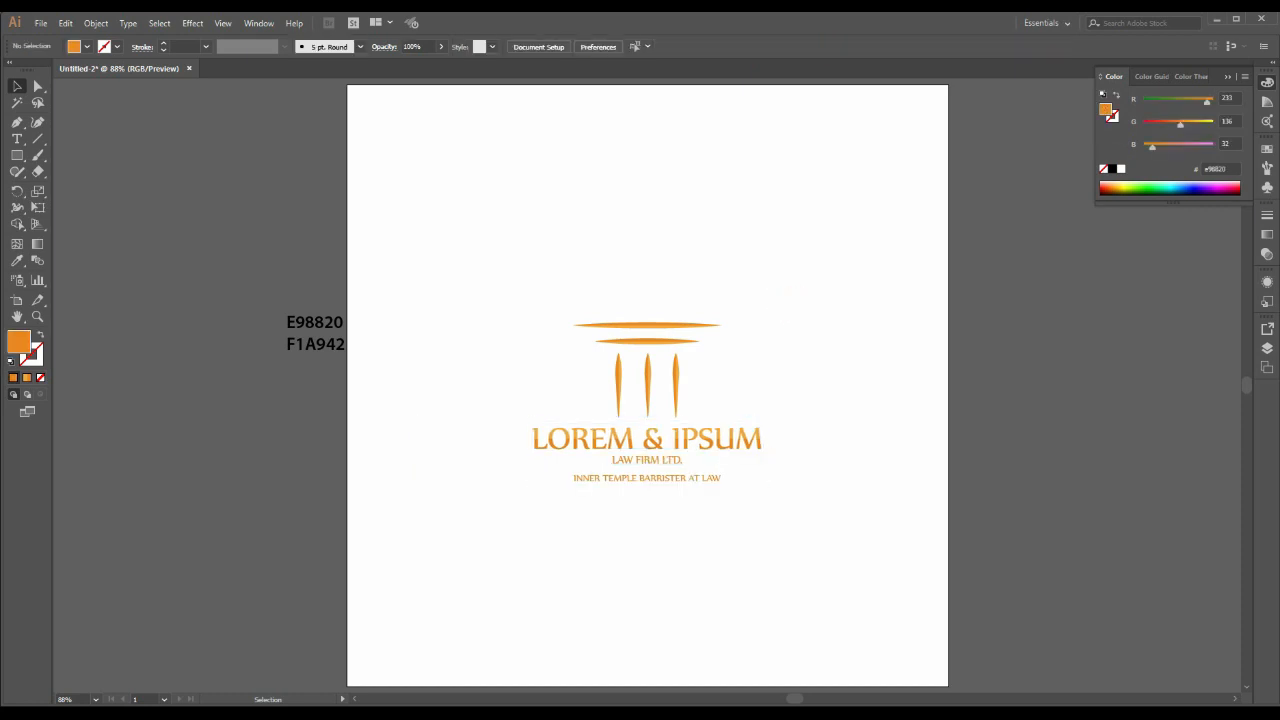
- Draw a horizontal line about 387.5 px long between LAW FIRM LTD. and INNER TEMPLE BARRISTER AT LAW
key("ctrl+plus")
key("ctrl+plus")
key("ctrl+plus")
scroll(647, 385, "down", 5)
left_click(720, 452)
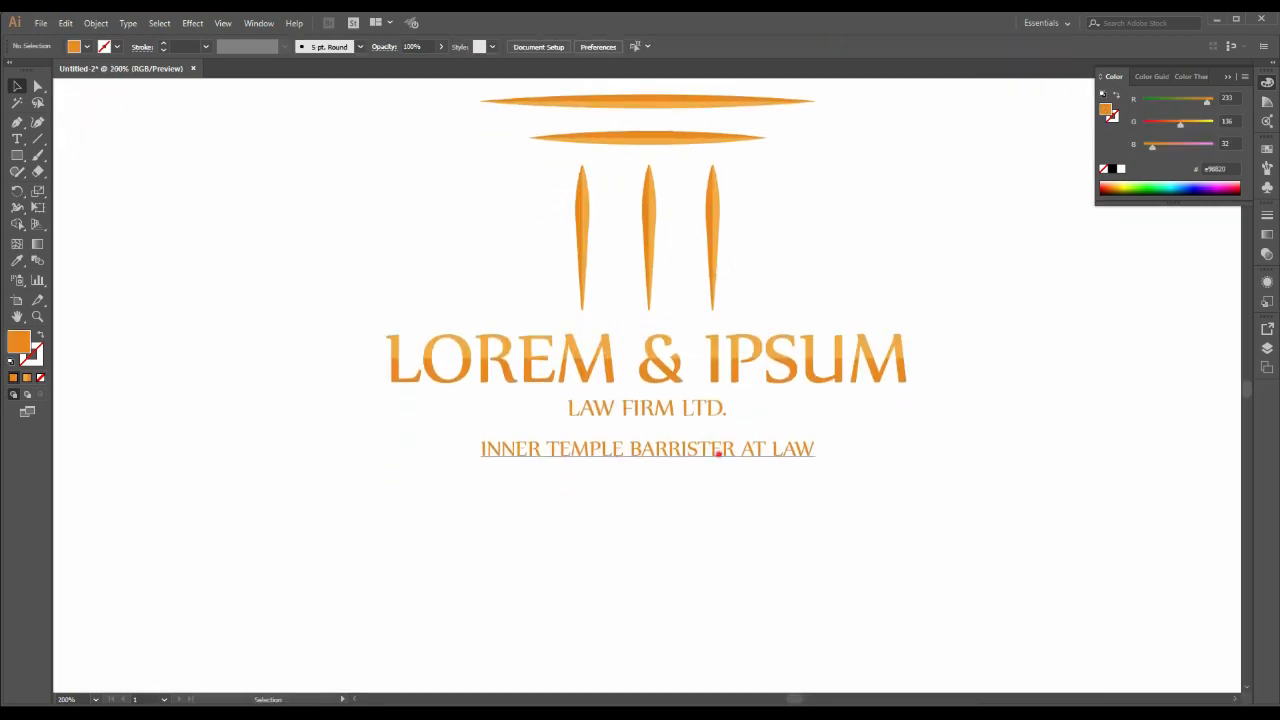
left_click(432, 419)
key("backslash")
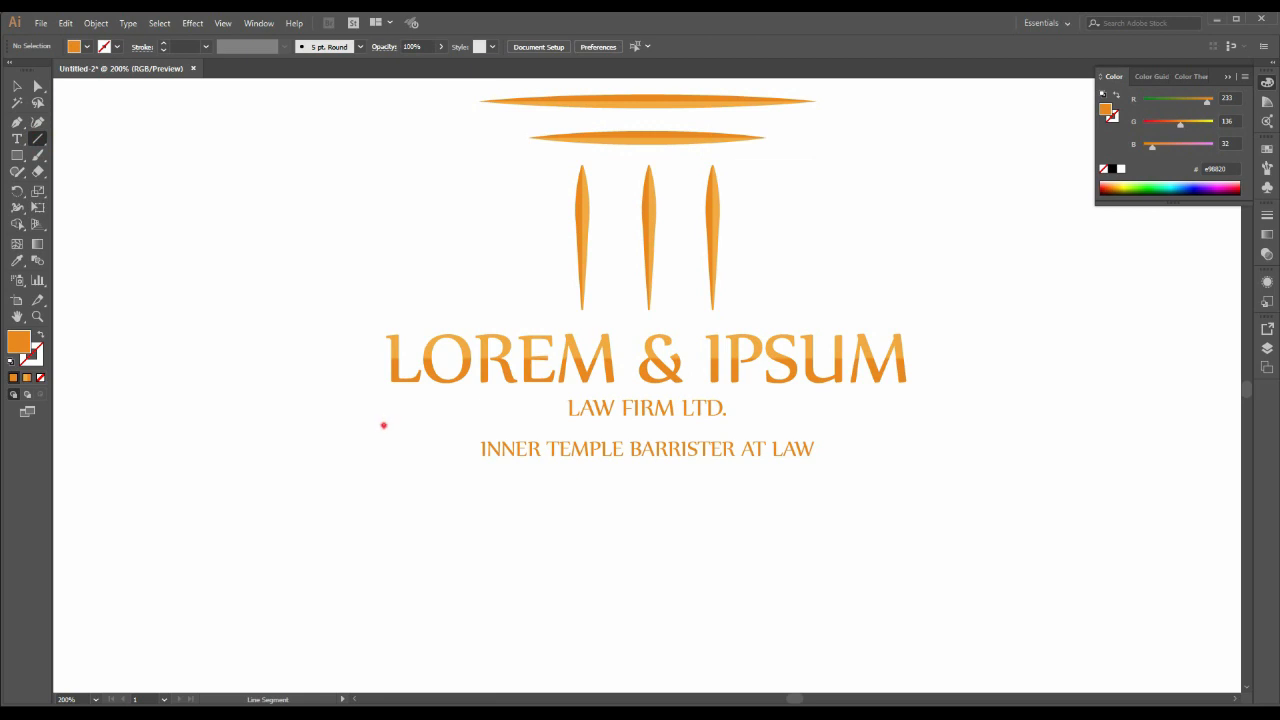
left_click_drag(383, 425, 913, 425)
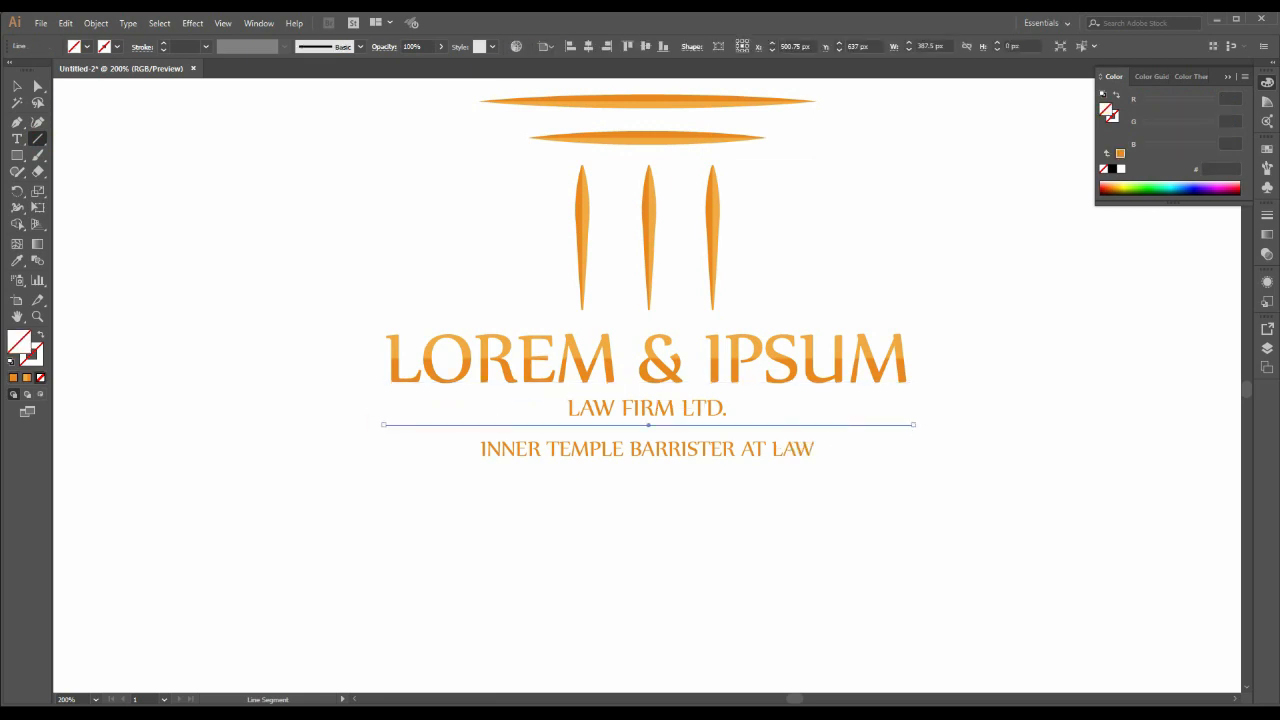
- Give the horizontal line an orange e98820 stroke with a 3 pt weight
key("v")
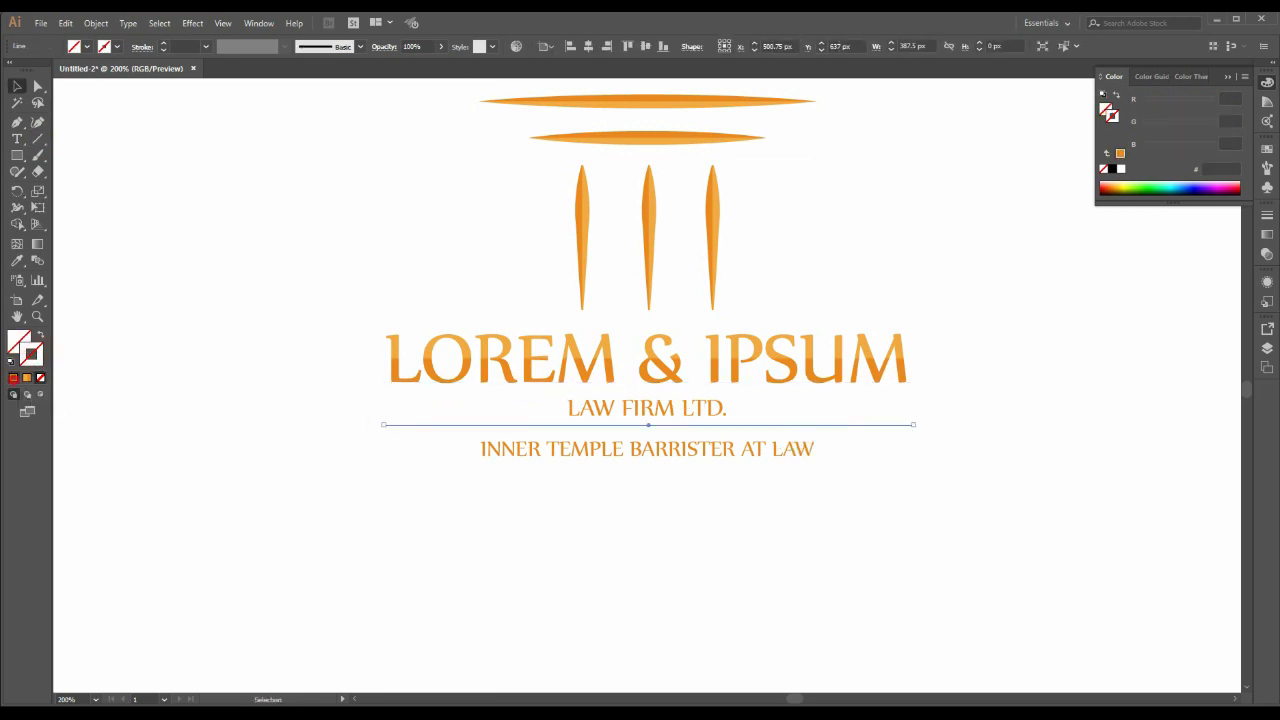
key("comma")
left_click(164, 50)
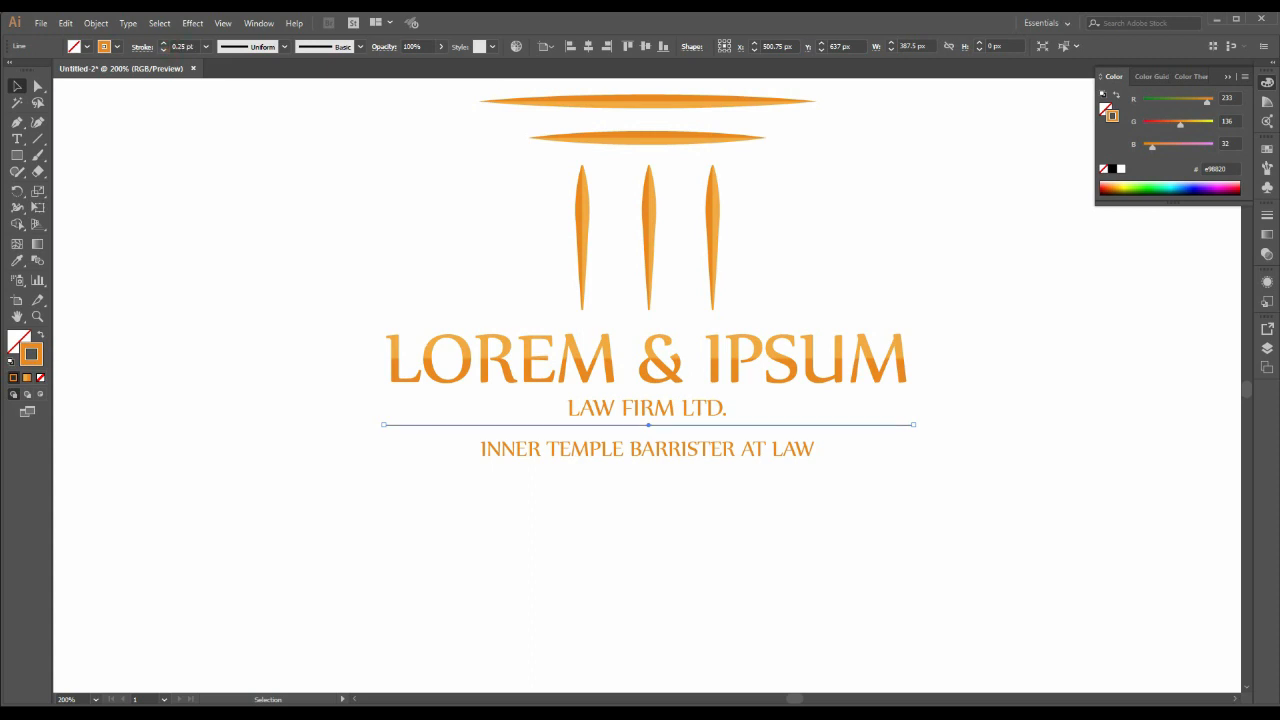
left_click(164, 50)
left_click(164, 42)
left_click(206, 46)
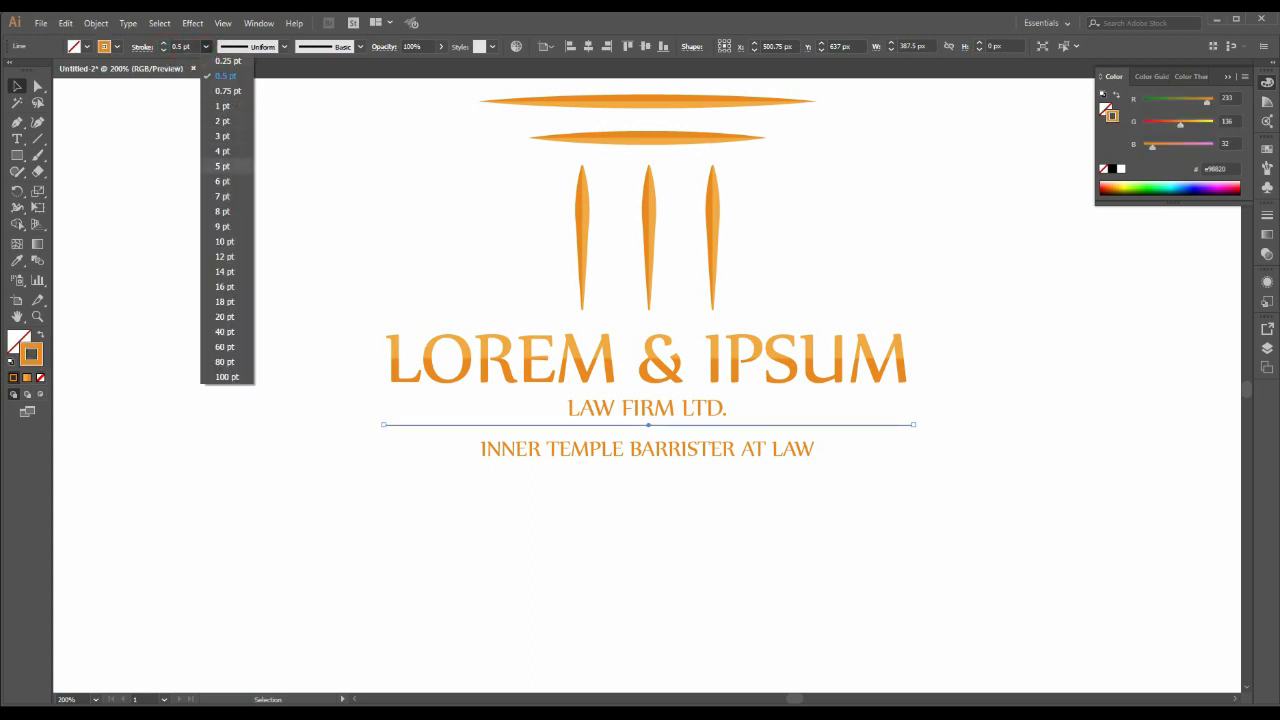
left_click(222, 181)
left_click(206, 46)
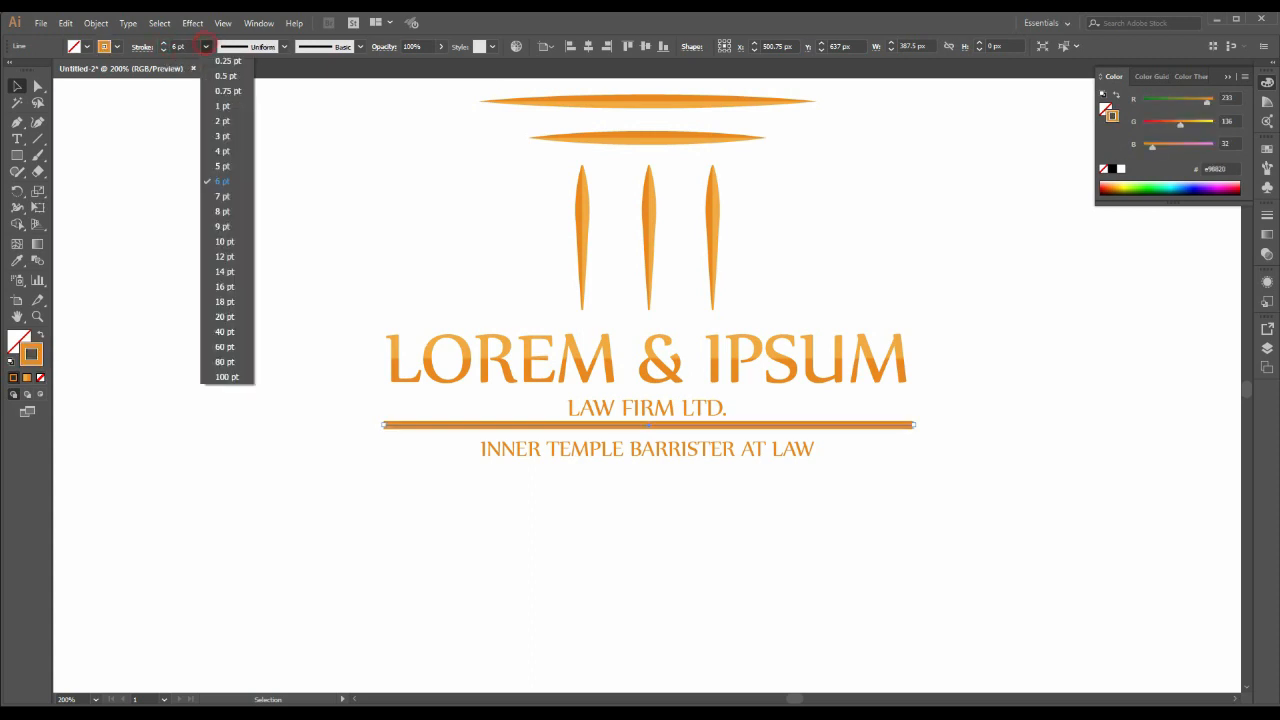
left_click(222, 135)
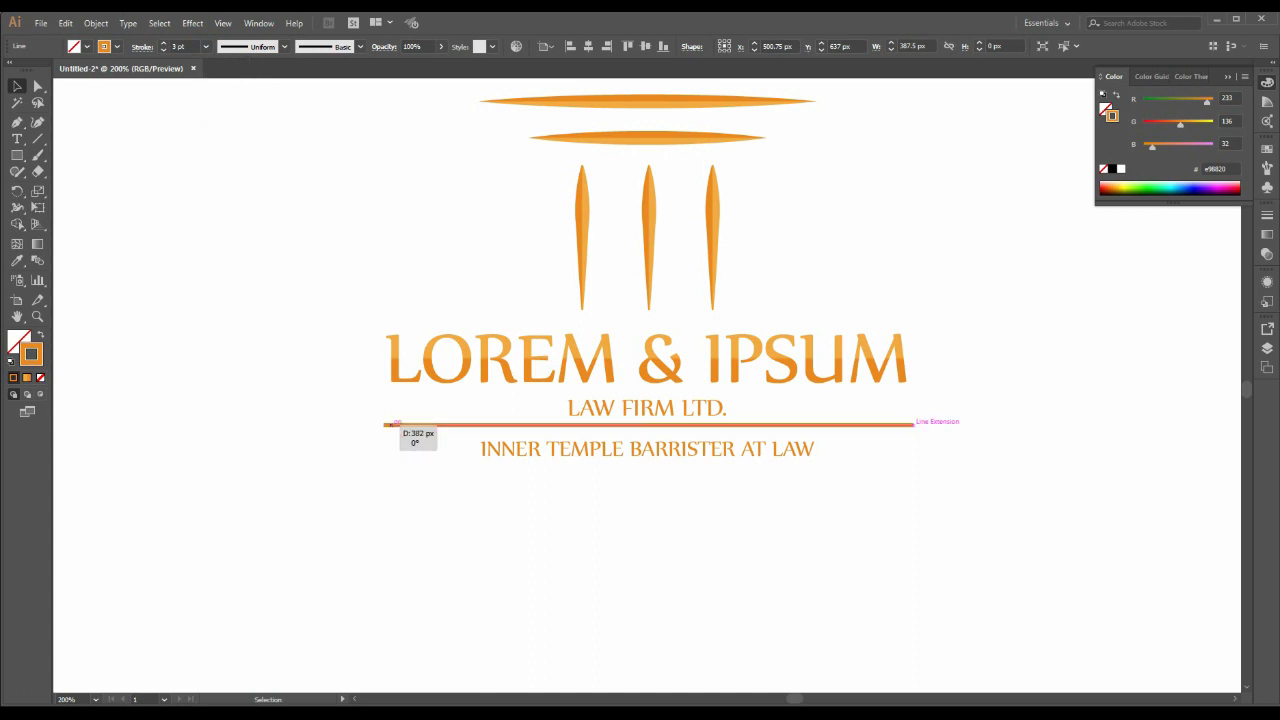
- Show the rulers and place vertical guides at both outer edges of the LOREM & IPSUM text
left_click(223, 23)
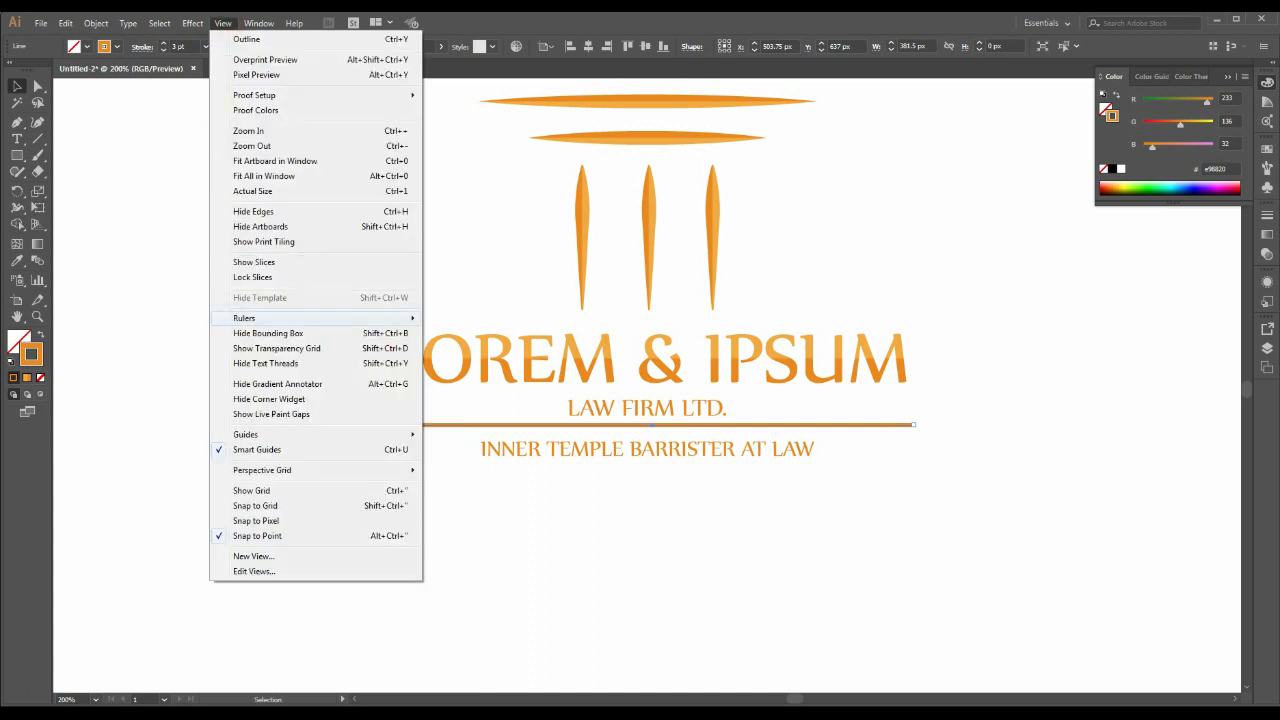
mouse_move(320, 318)
left_click(460, 318)
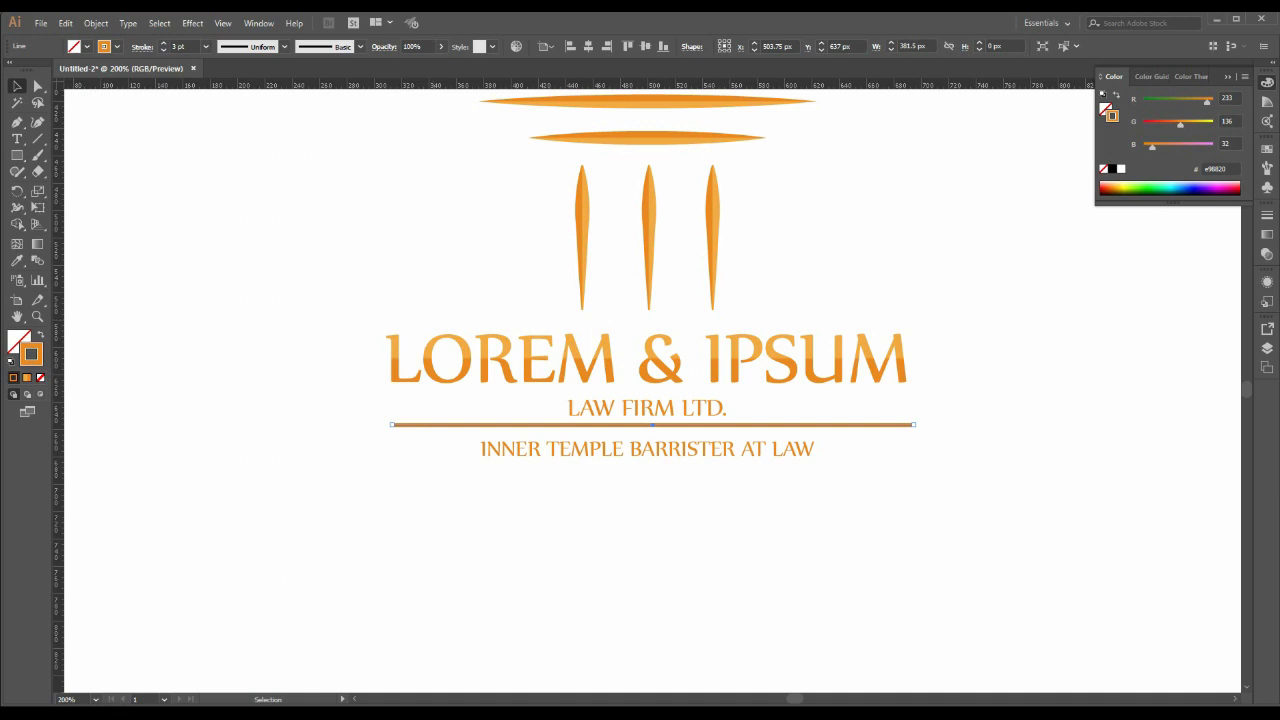
left_click_drag(57, 380, 387, 382)
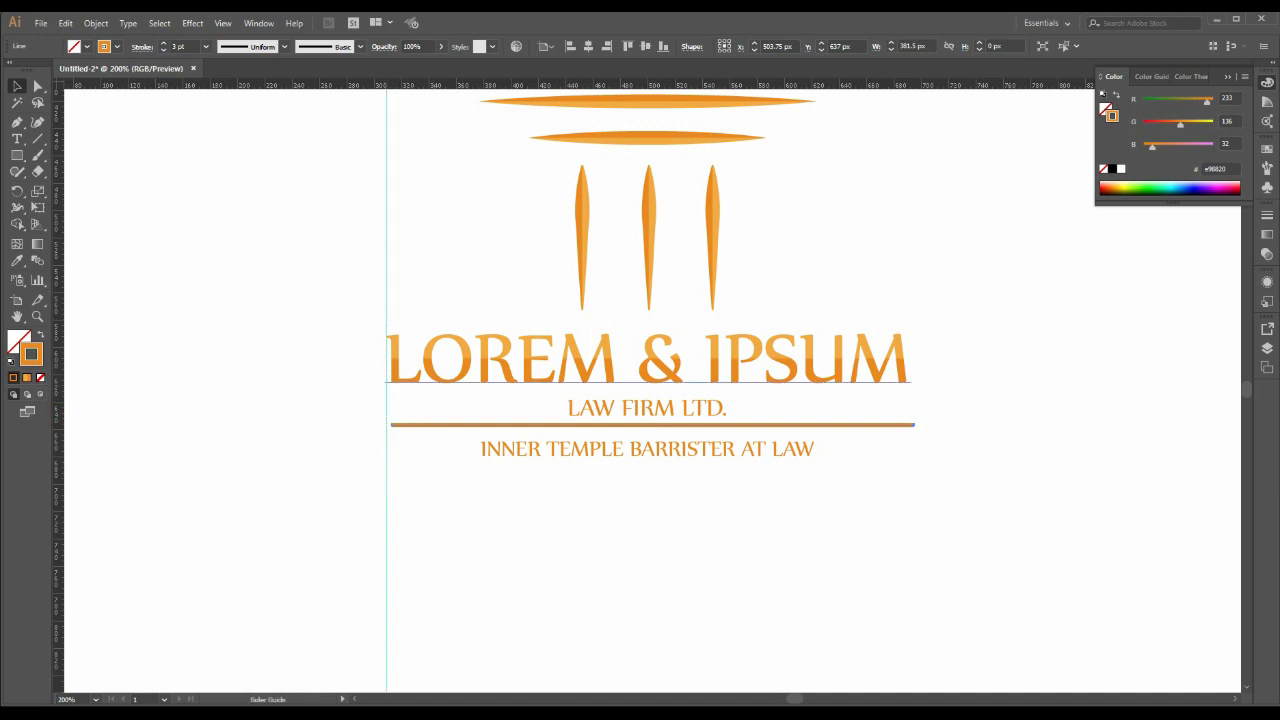
left_click_drag(57, 400, 907, 478)
left_click(697, 545)
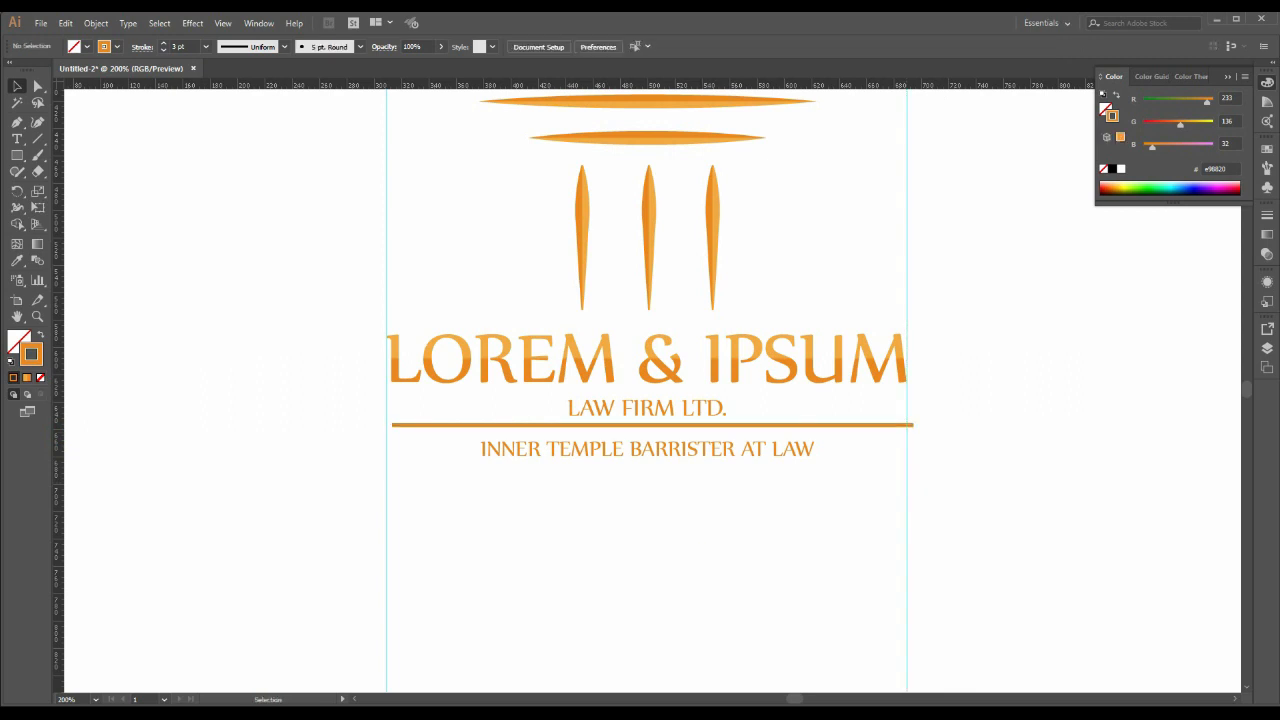
- Adjust both ends of the horizontal line to meet the two vertical guides, making it about 380.5 px long
left_click(711, 424)
key("ctrl+=")
left_click_drag(1046, 389, 1035, 389)
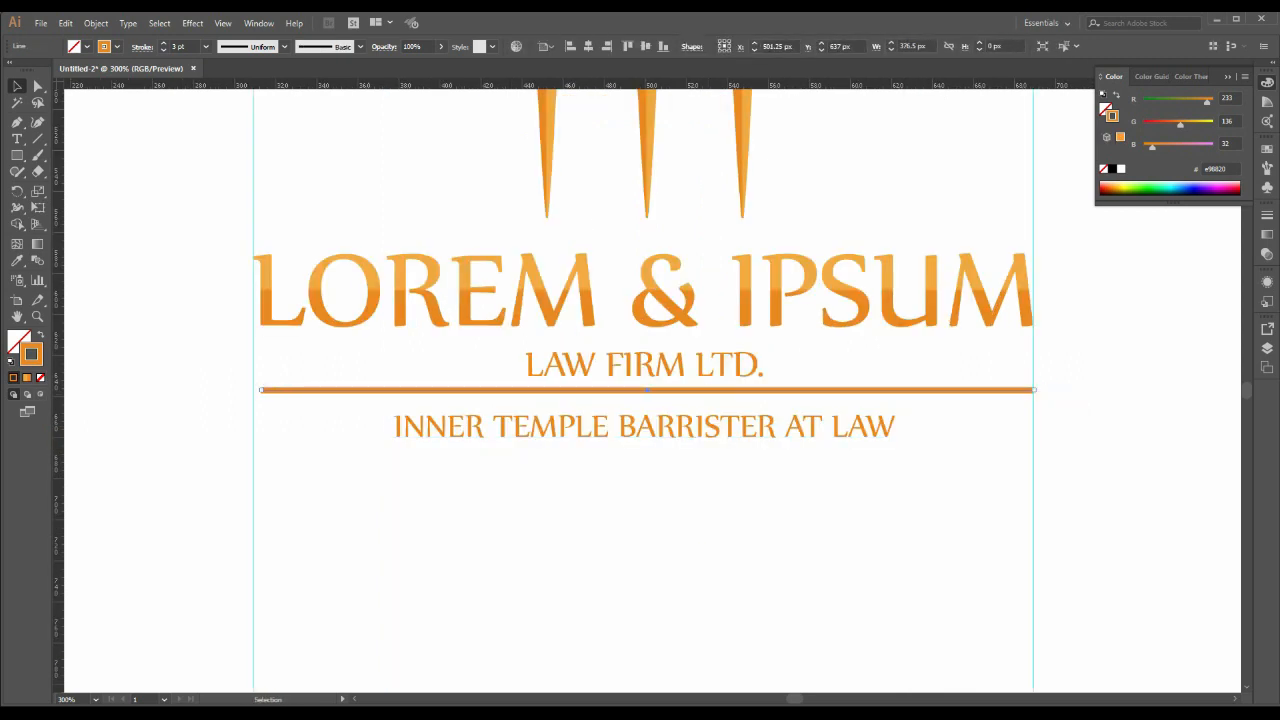
left_click_drag(259, 389, 254, 390)
left_click(283, 414)
- Toggle the perspective grid's Snap to Grid, then lower the line slightly and duplicate it beneath INNER TEMPLE BARRISTER AT LAW
left_click(222, 23)
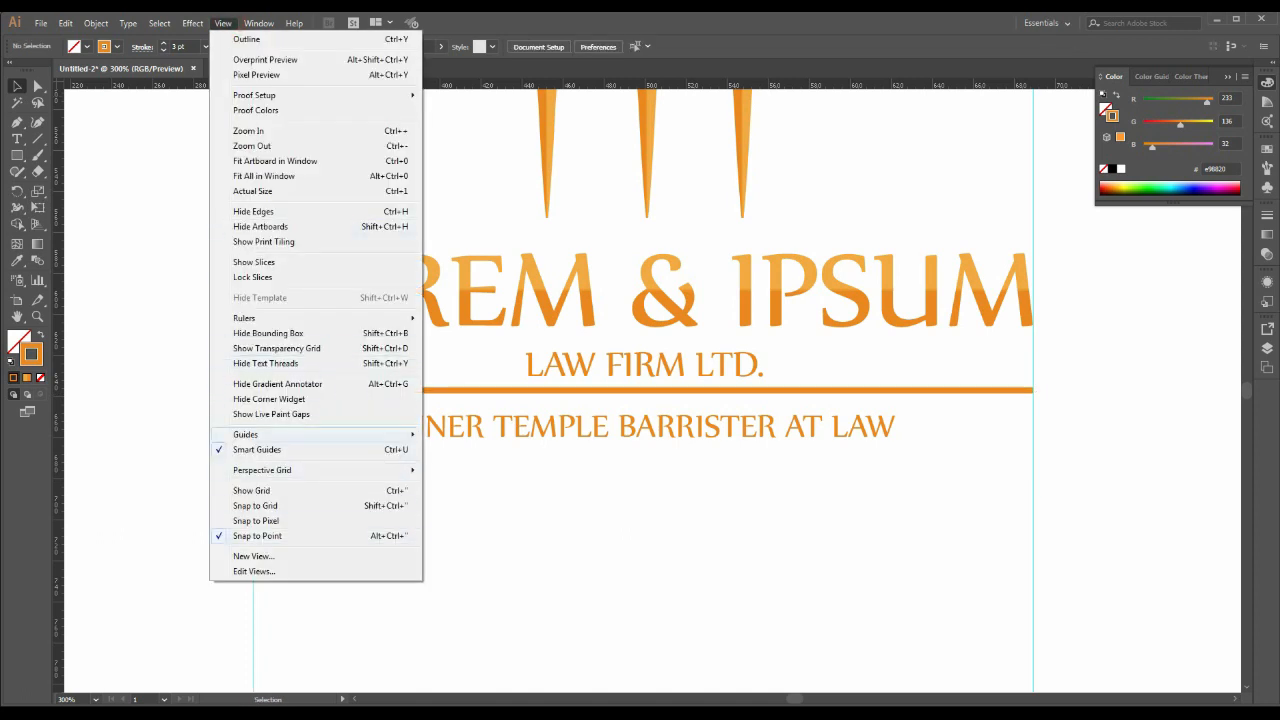
mouse_move(300, 470)
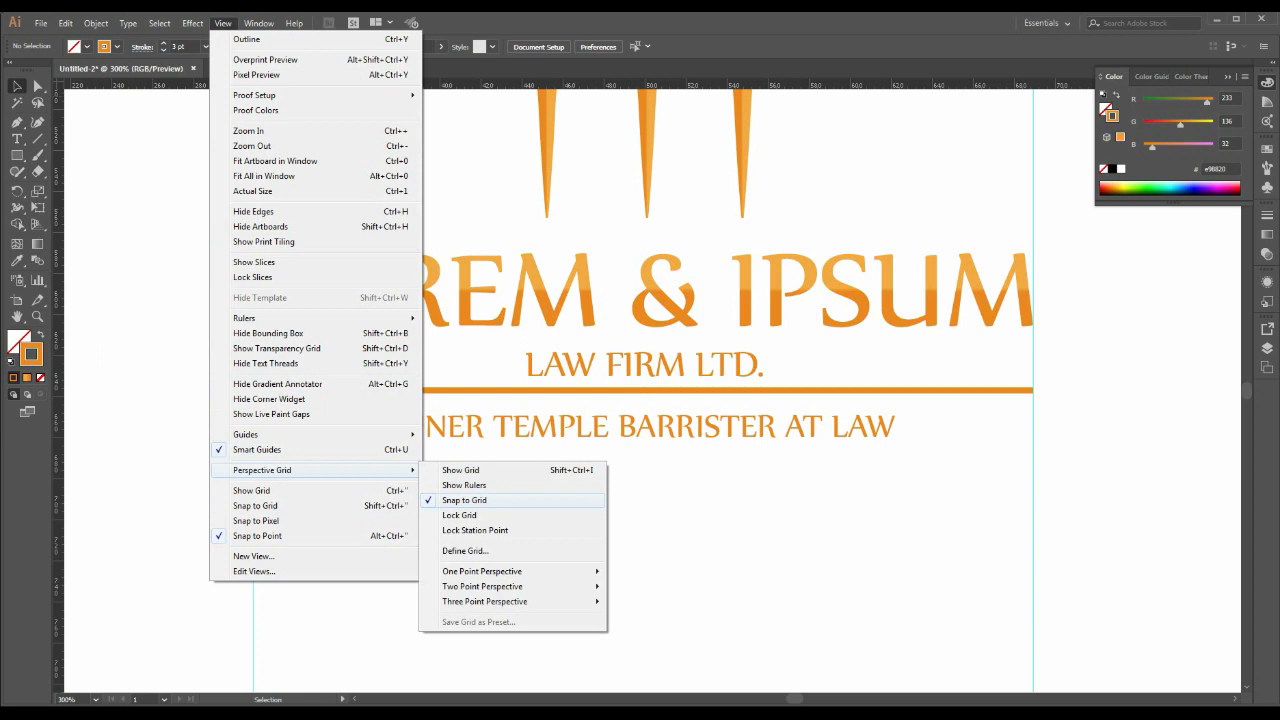
left_click(464, 500)
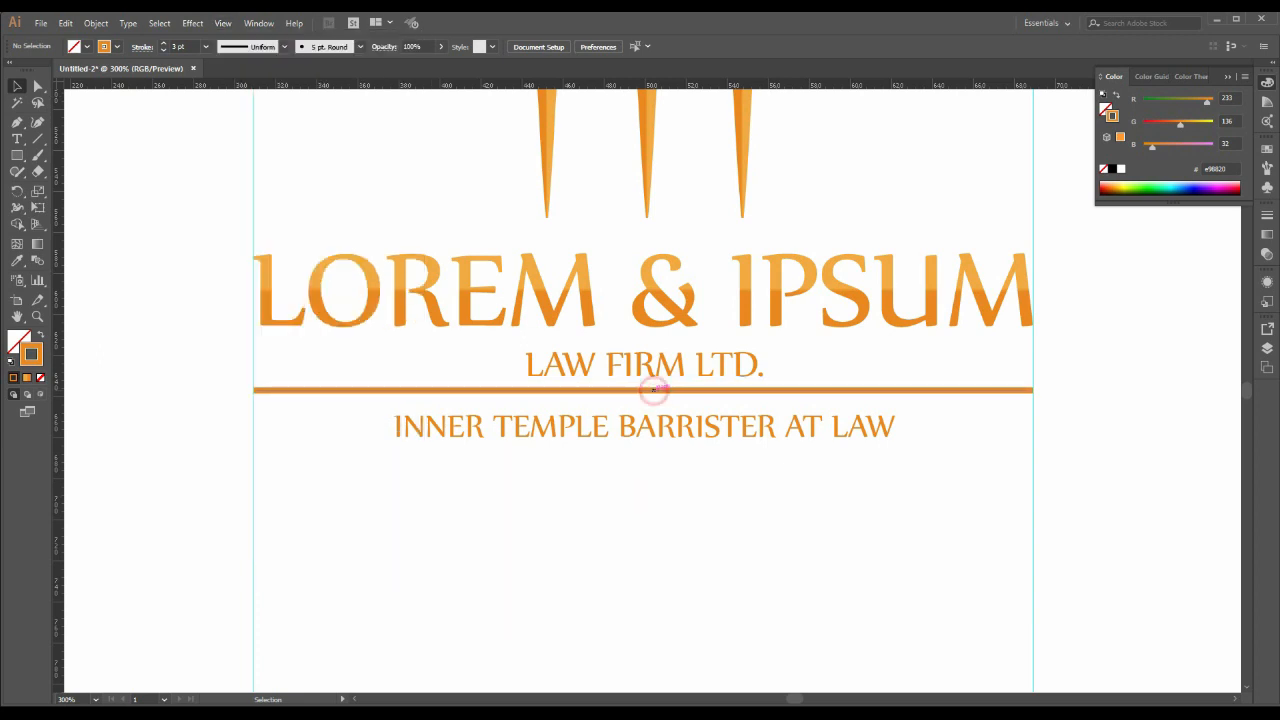
left_click_drag(643, 390, 687, 457)
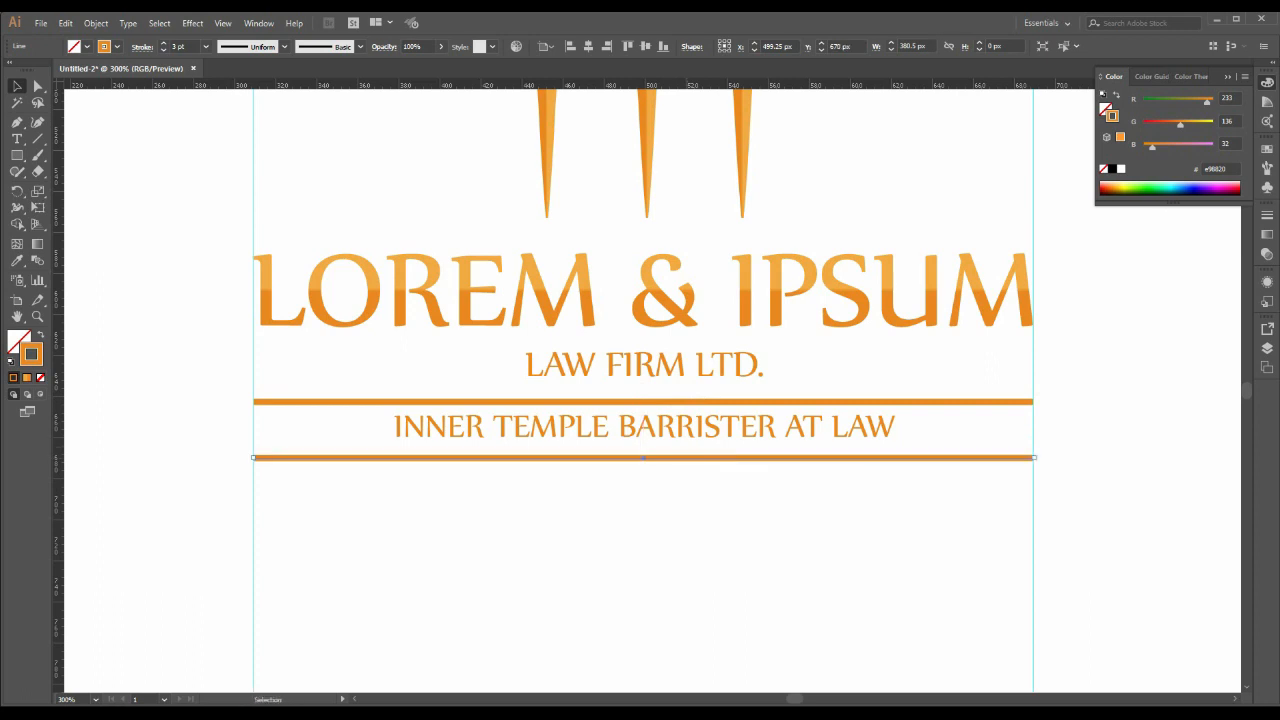
- Increase the tracking of the INNER TEMPLE BARRISTER AT LAW text to 100
left_click(686, 435)
left_click(423, 46)
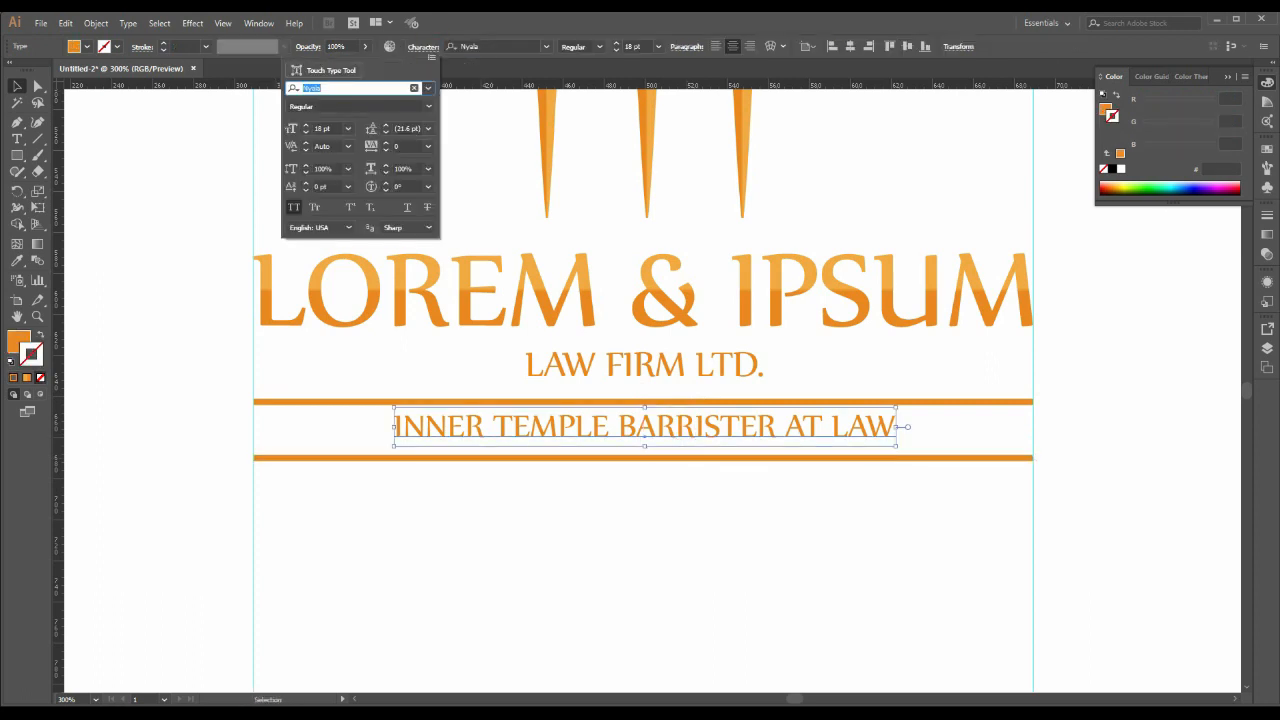
left_click(428, 146)
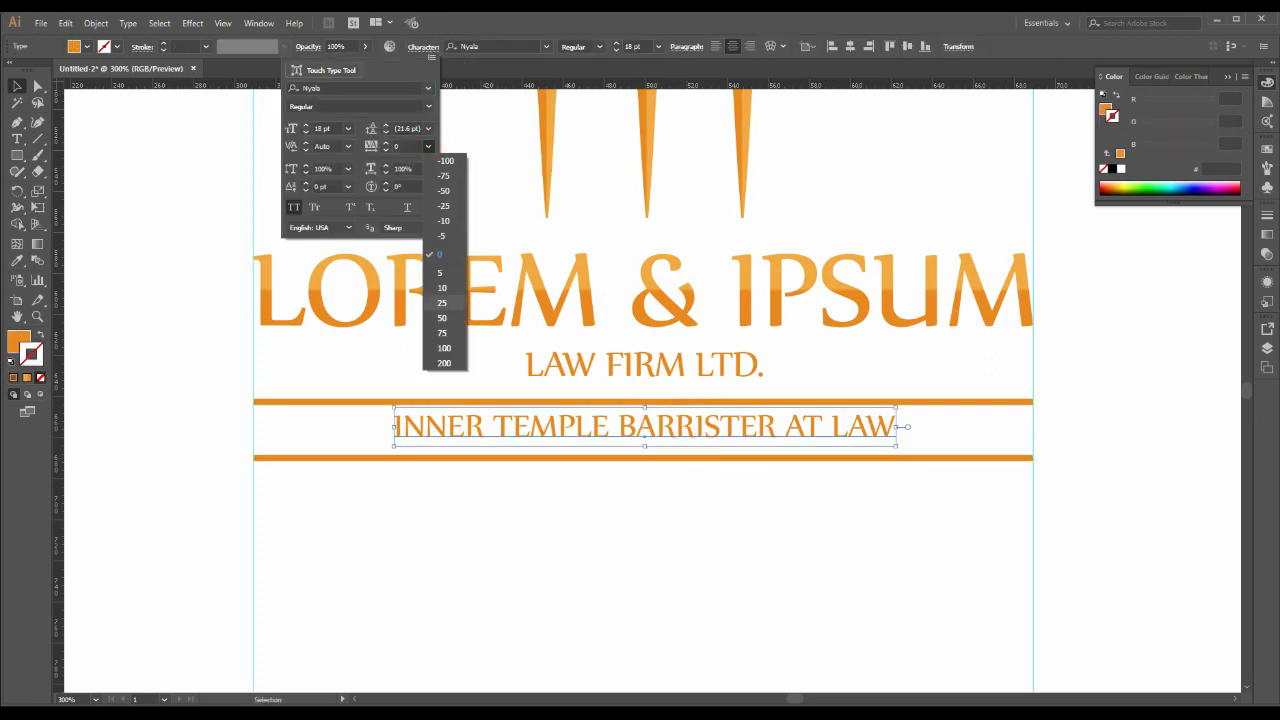
left_click(442, 302)
left_click(428, 146)
left_click(436, 346)
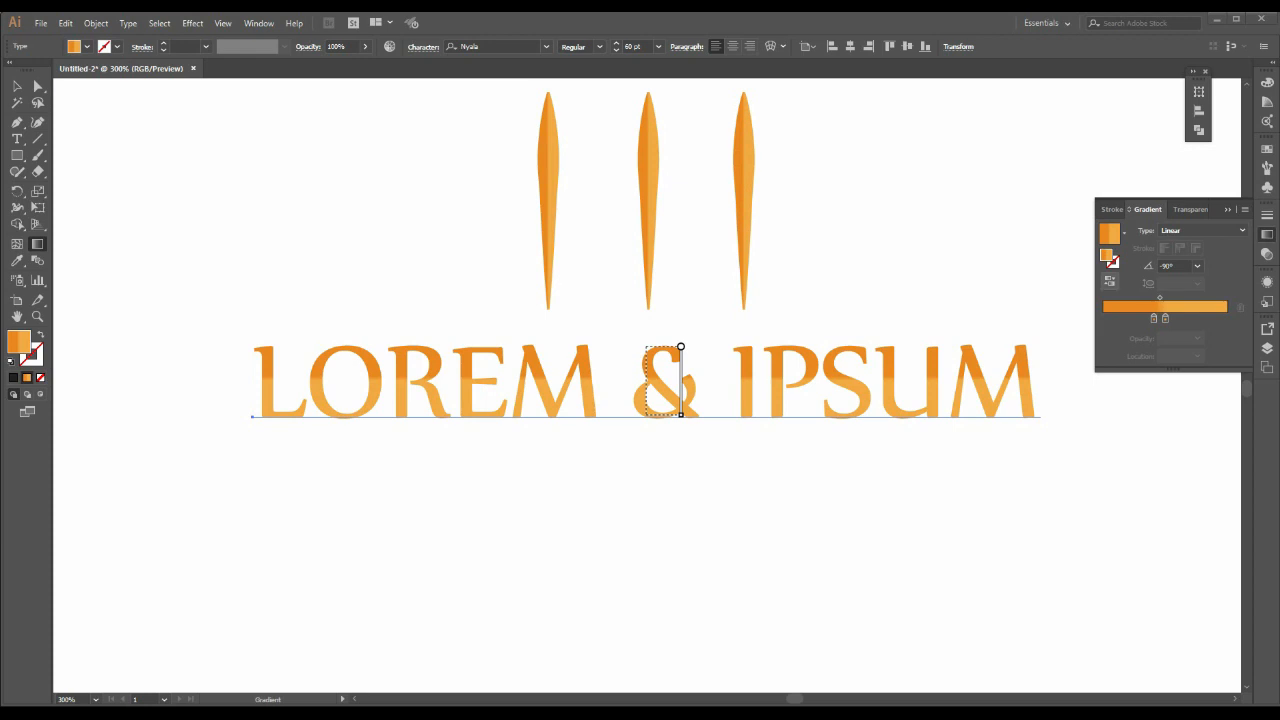
- Reverse the LOREM & IPSUM text's linear gradient so the lighter orange lies on the upper half, and deselect the text
left_click(1110, 281)
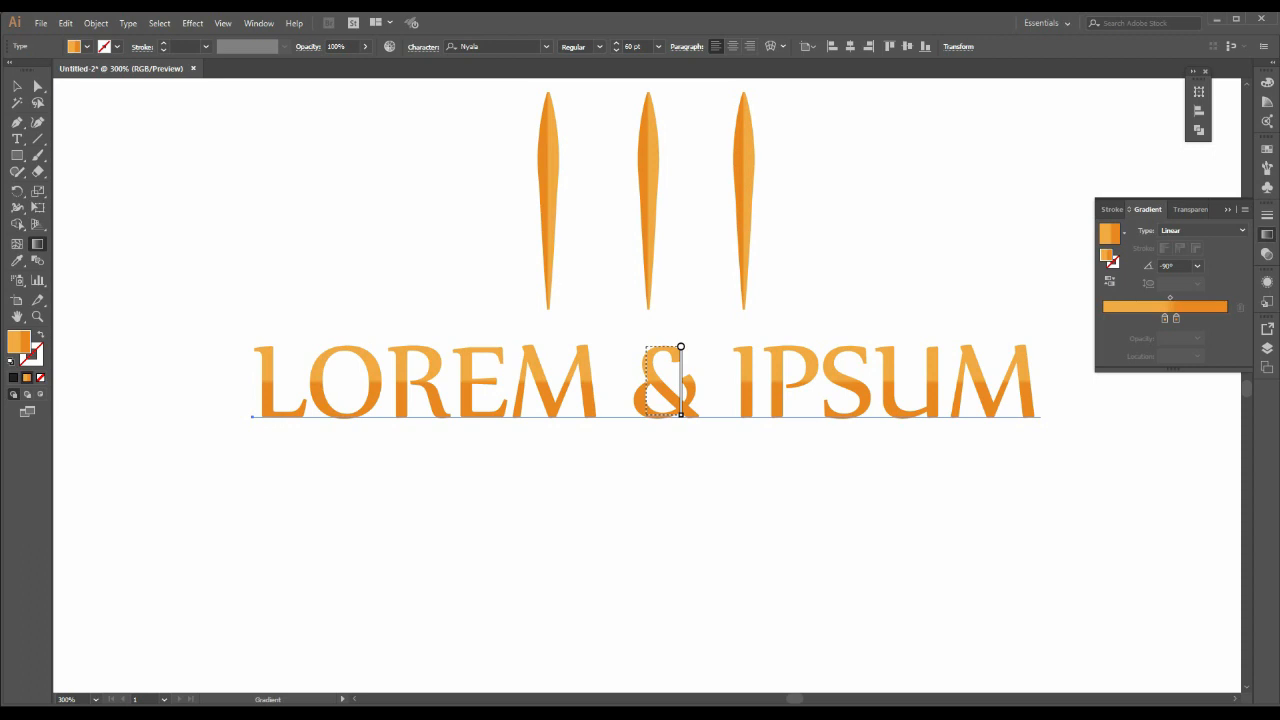
left_click_drag(682, 372, 682, 373)
key("v")
left_click(264, 253)
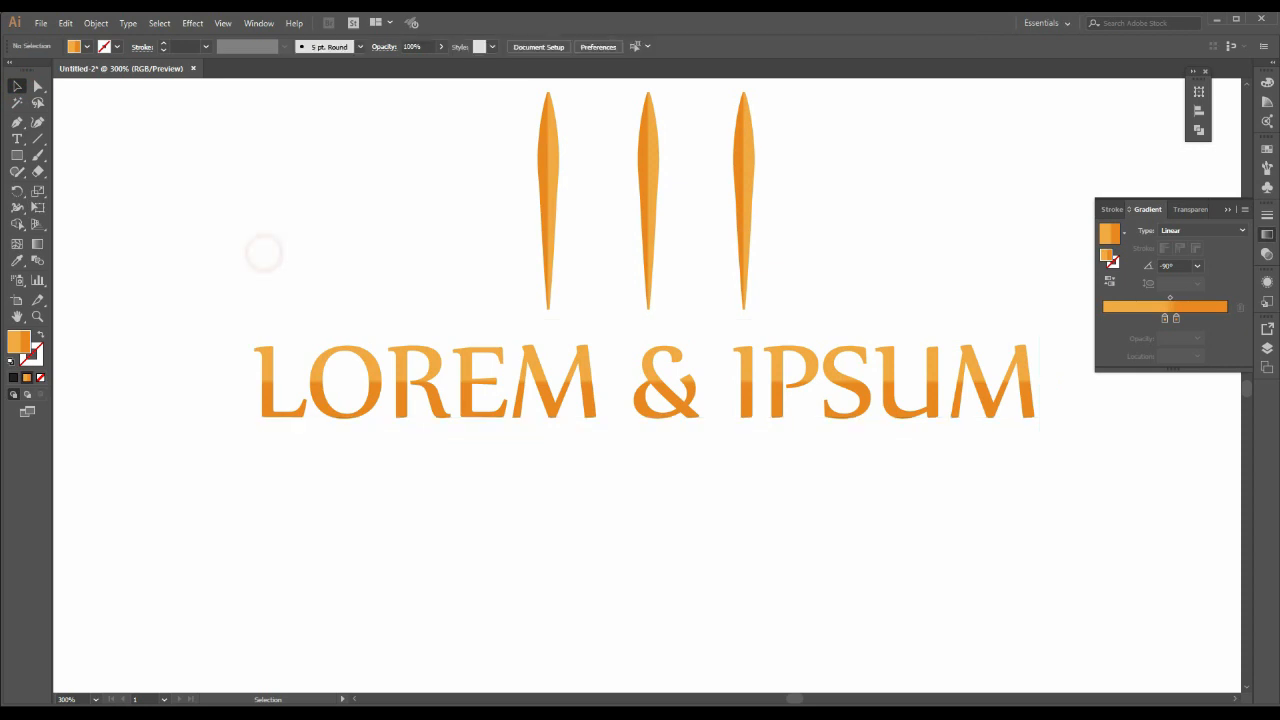
- Add a text line reading LAW FIRM LTD. beneath LOREM & IPSUM
key("ctrl+minus")
key("ctrl+minus")
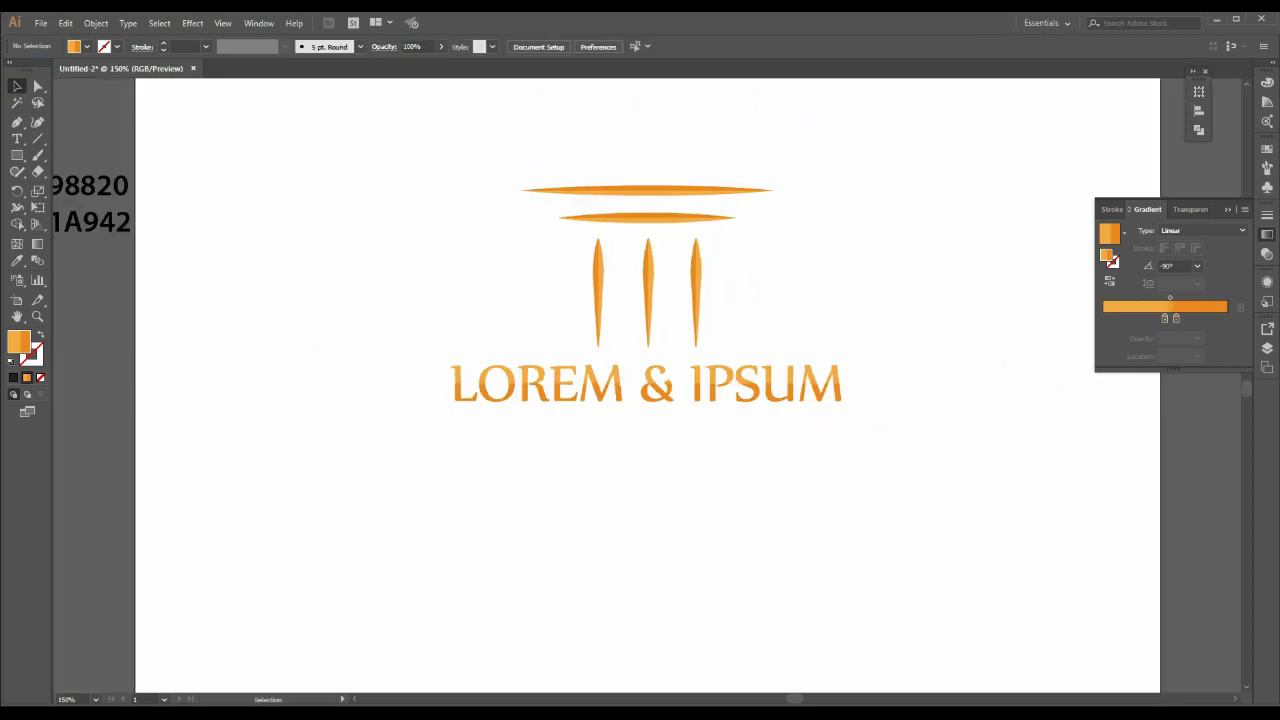
scroll(647, 300, "up", 1)
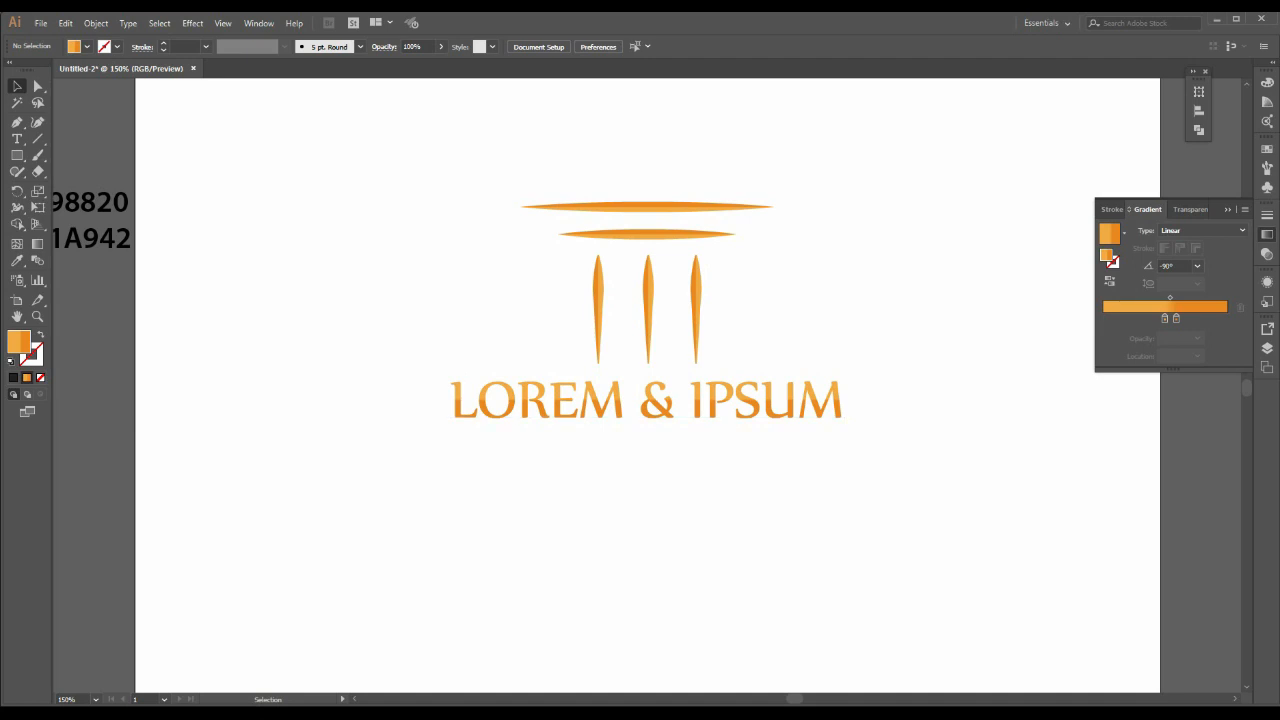
key("t")
left_click(507, 460)
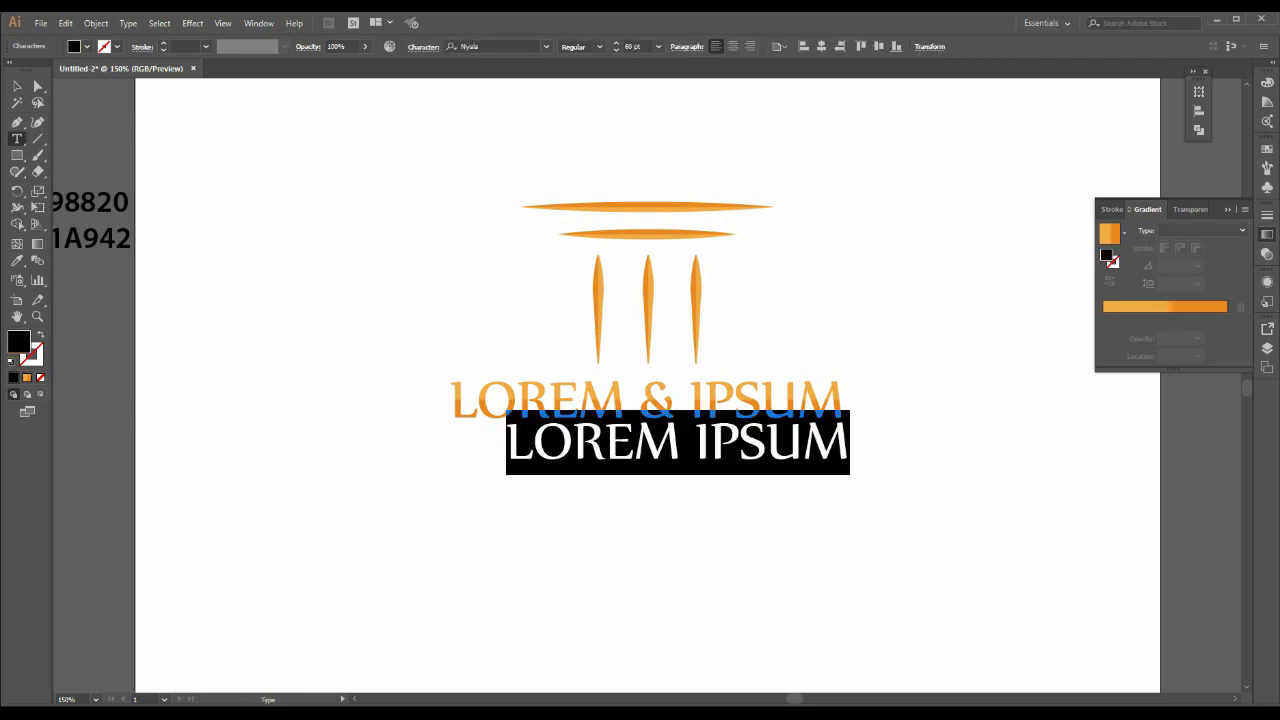
type("LAW")
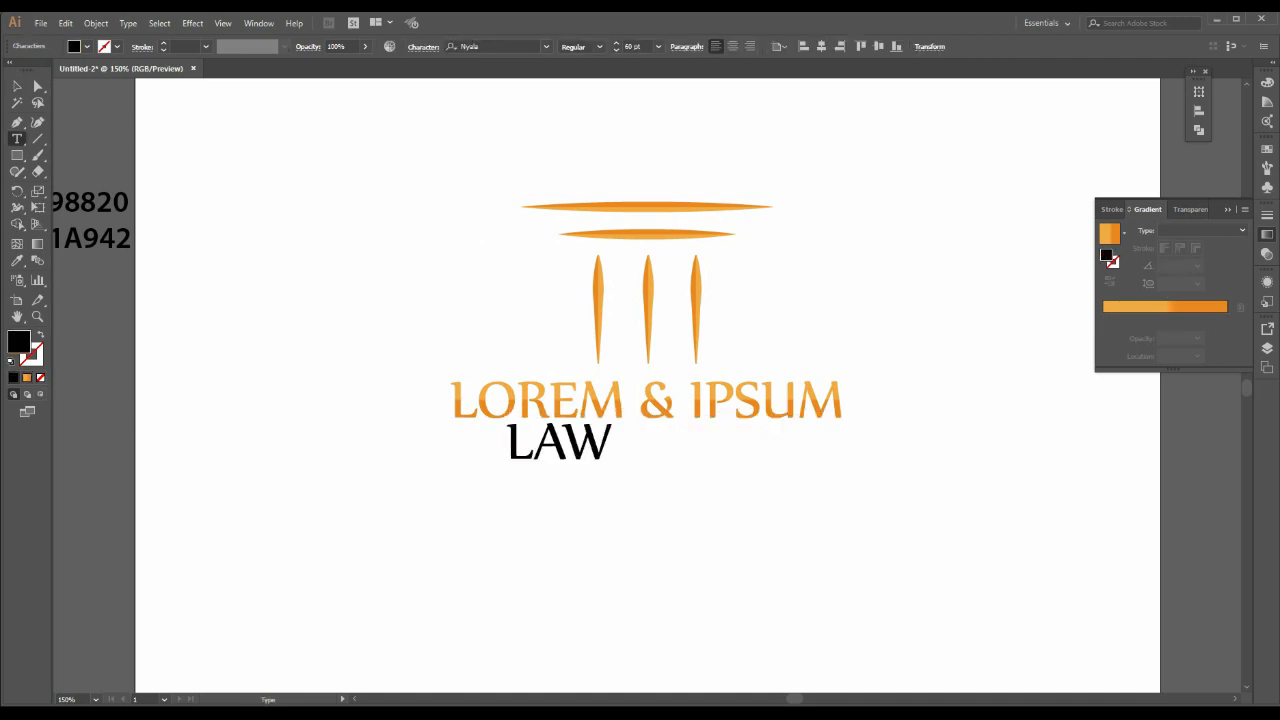
type(" FIRM LTD.")
key("Escape")
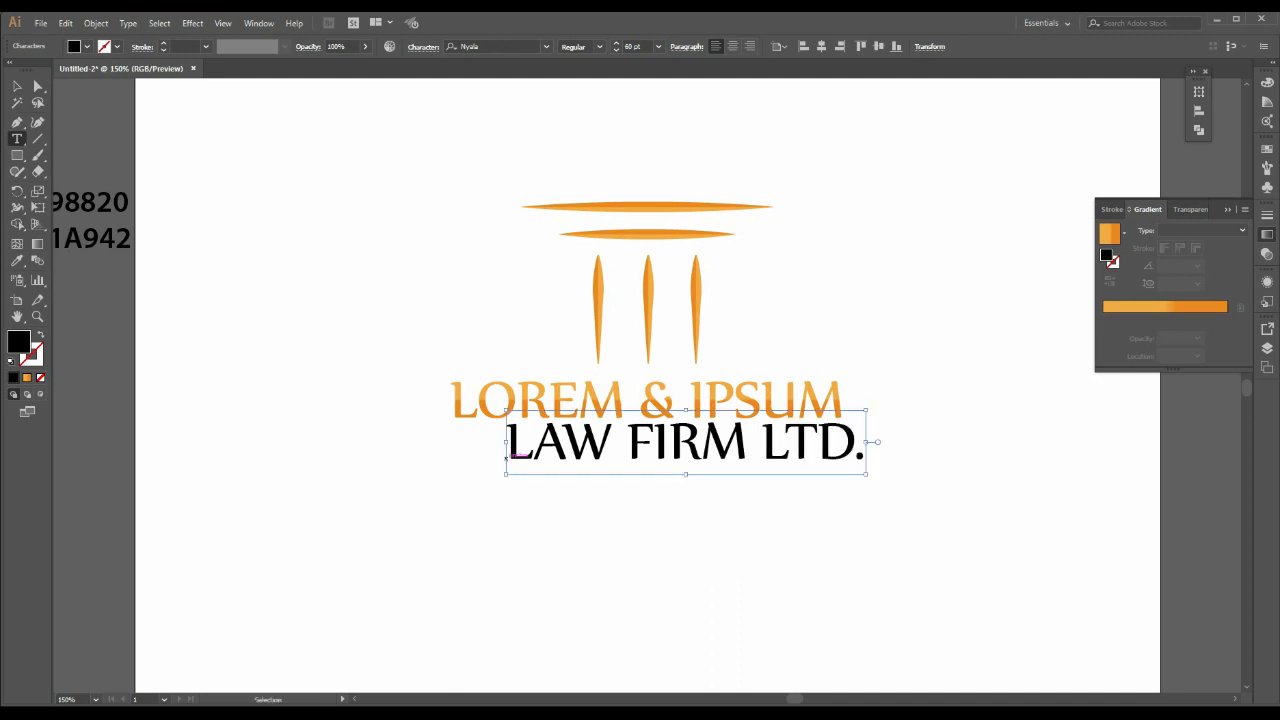
- Reduce the LAW FIRM LTD. text to 20 pt and center it horizontally just beneath LOREM & IPSUM
left_click_drag(866, 412, 750, 432)
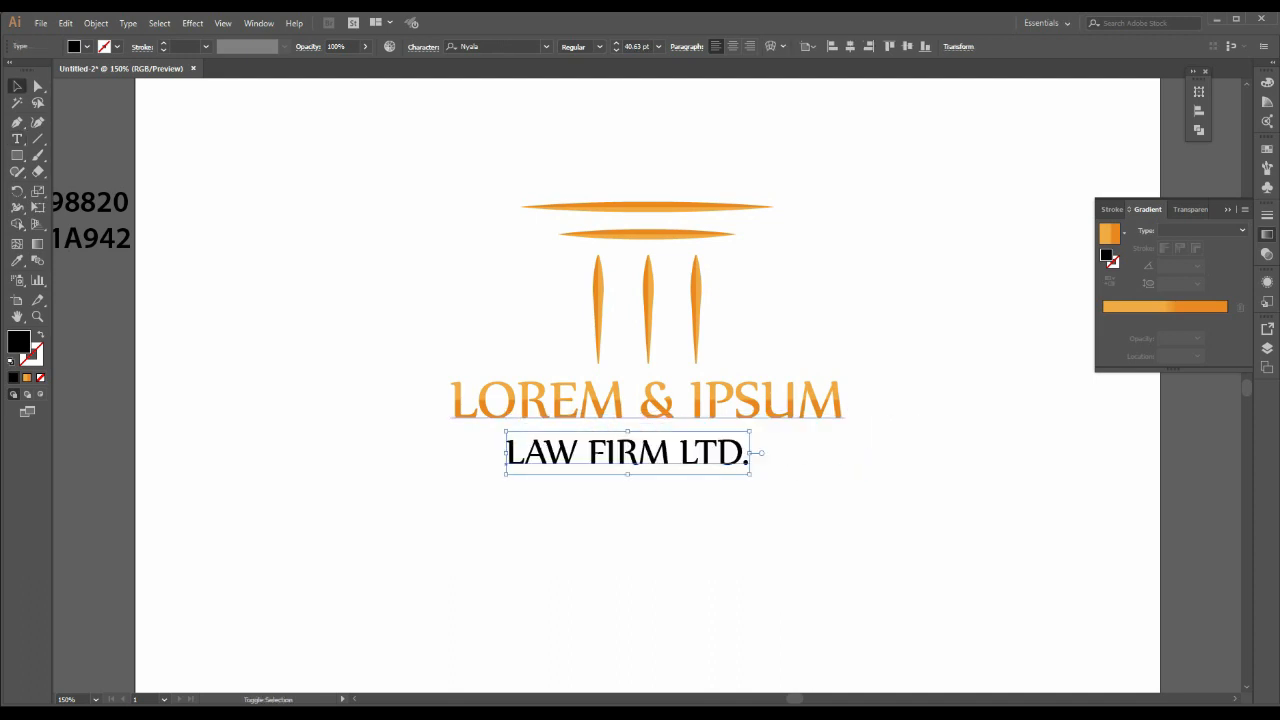
left_click(658, 46)
left_click(675, 214)
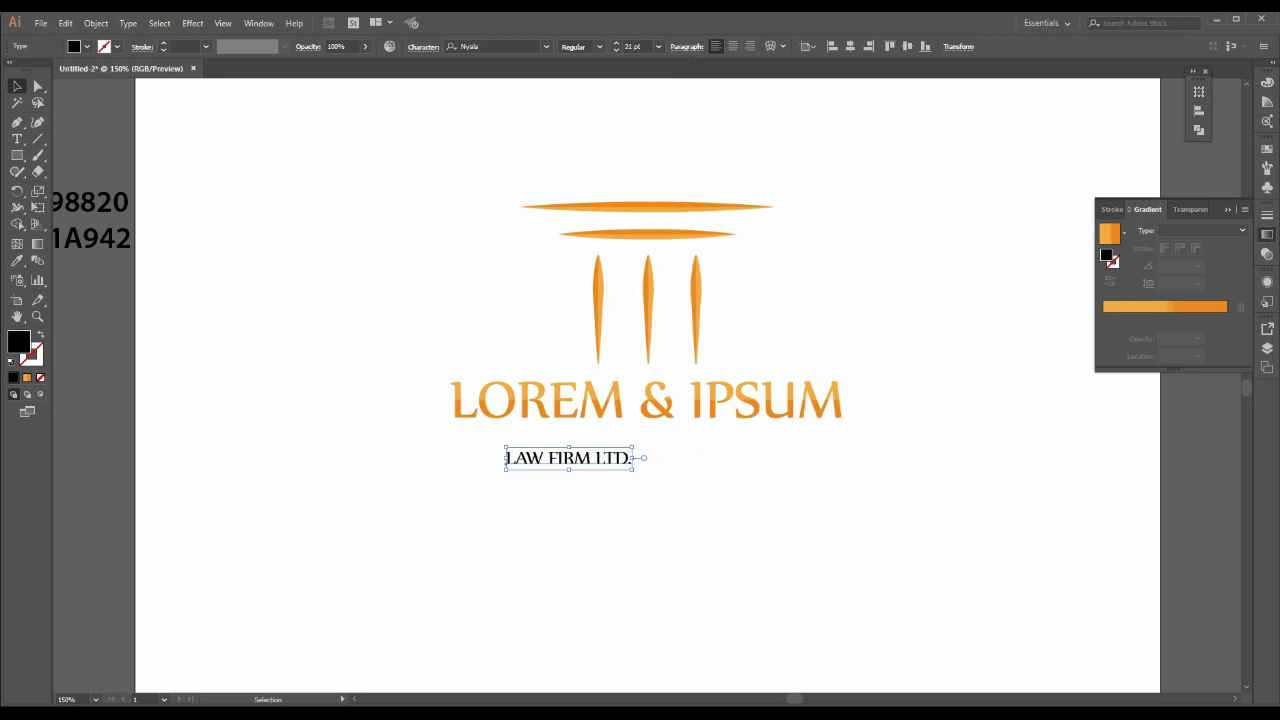
left_click(604, 458)
left_click_drag(603, 459, 688, 437)
left_click(850, 46)
key("ctrl+plus")
scroll(647, 300, "up", 1)
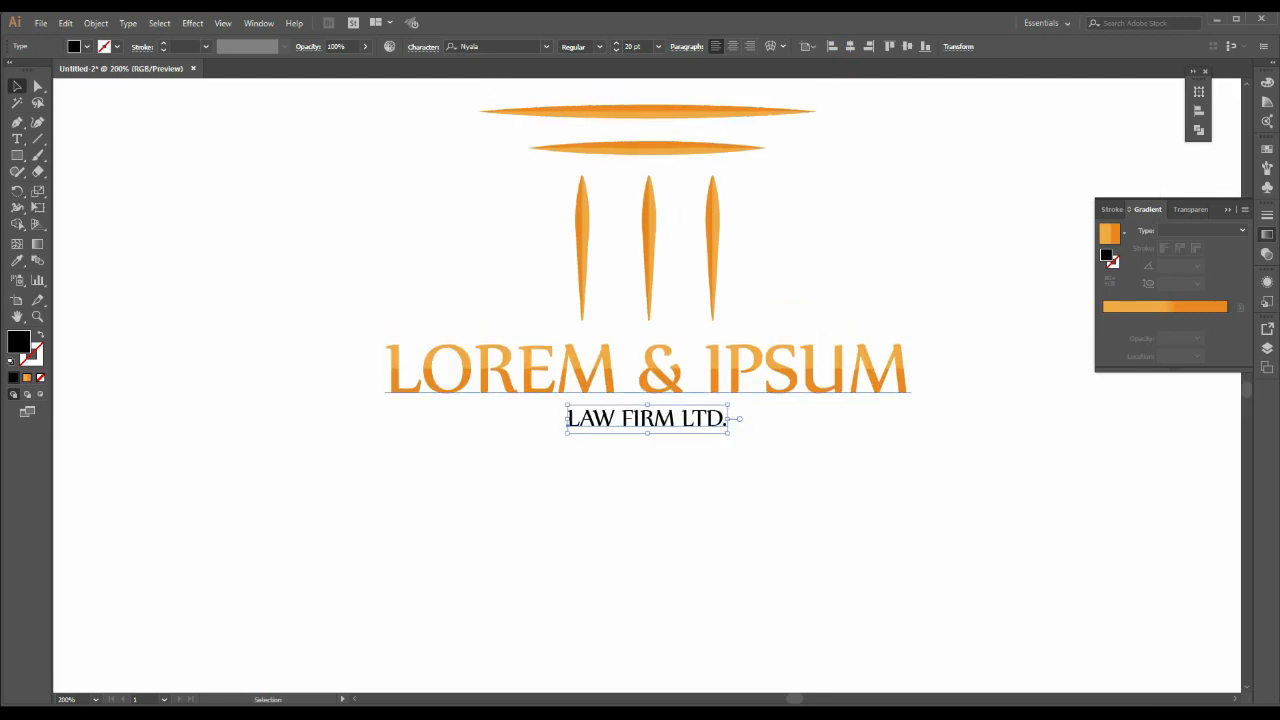
- Replace the LAW FIRM LTD. text's character fill with a new appearance fill using the two-tone orange linear gradient
left_click(40, 377)
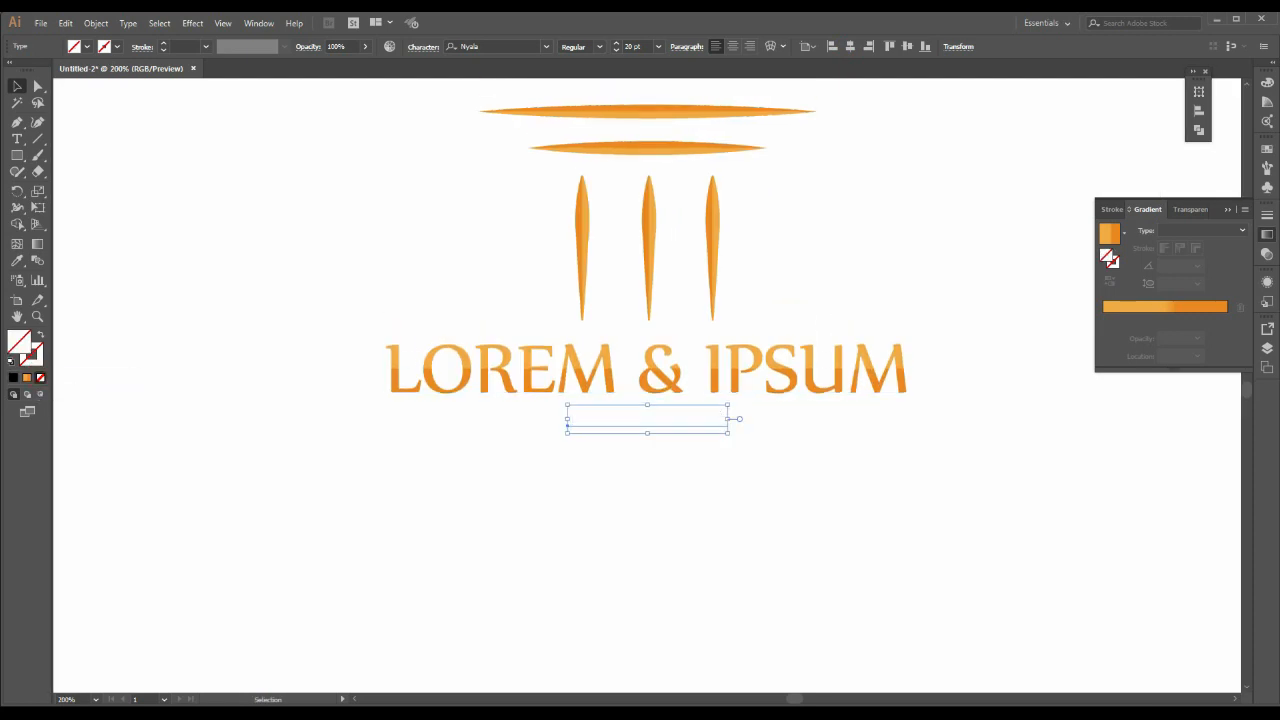
left_click(1267, 282)
left_click(1244, 276)
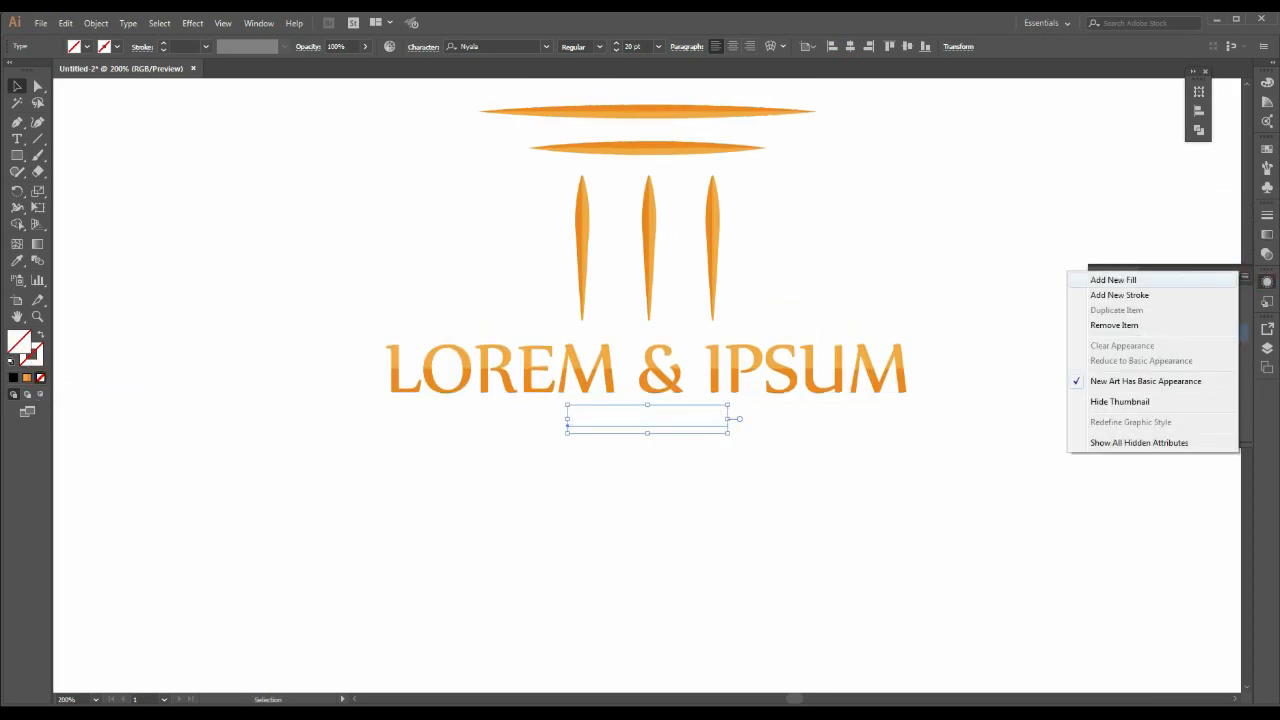
left_click(1113, 280)
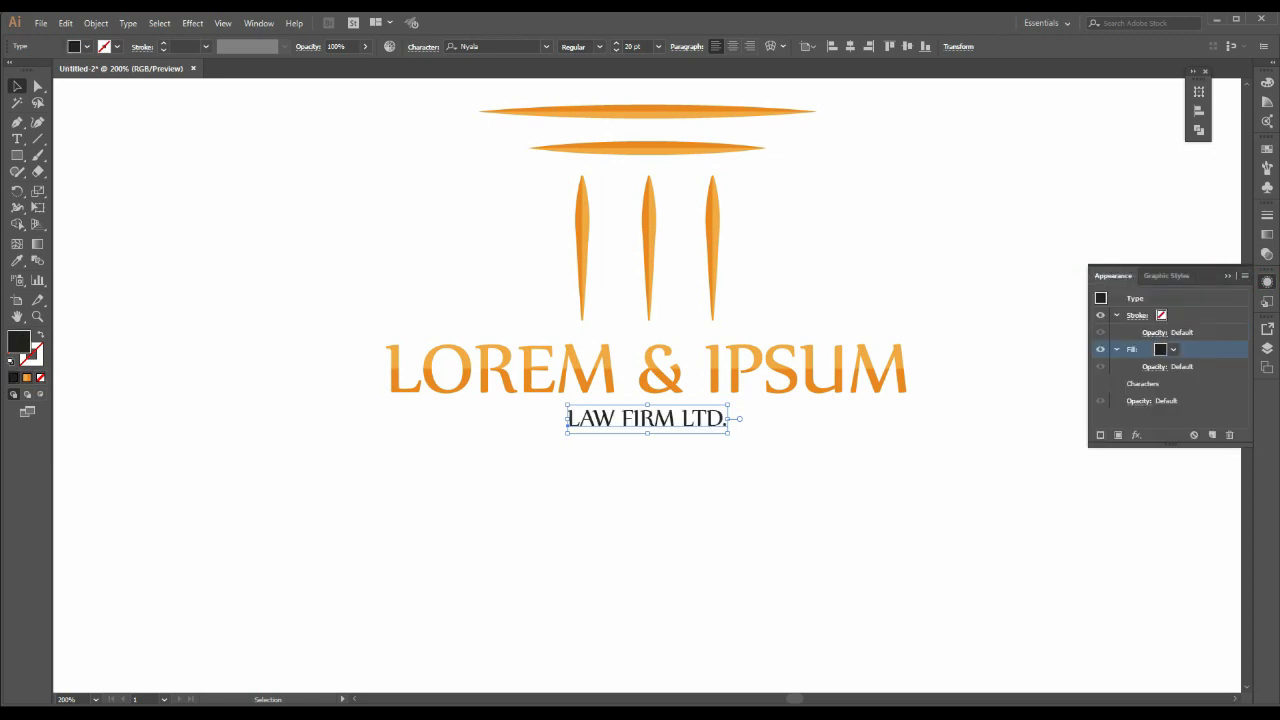
left_click(27, 377)
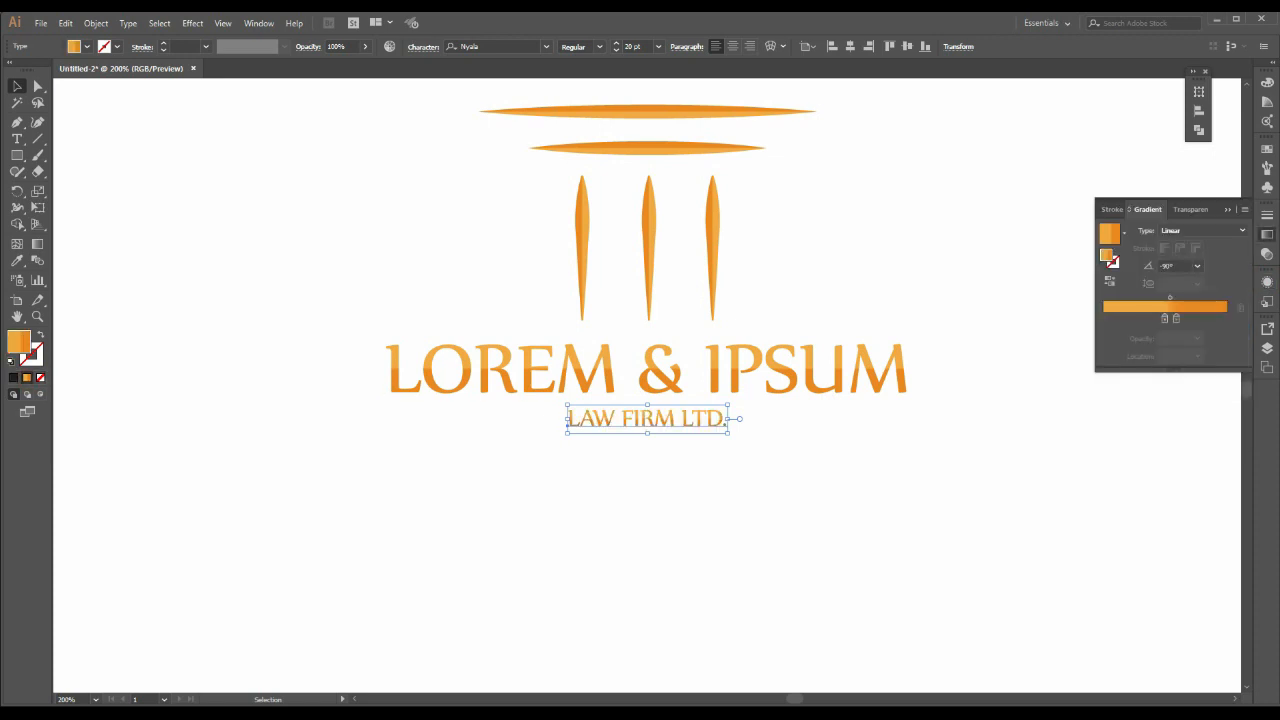
- Change the LAW FIRM LTD. text from the gradient to a solid fill with hex color F1A942
key("a")
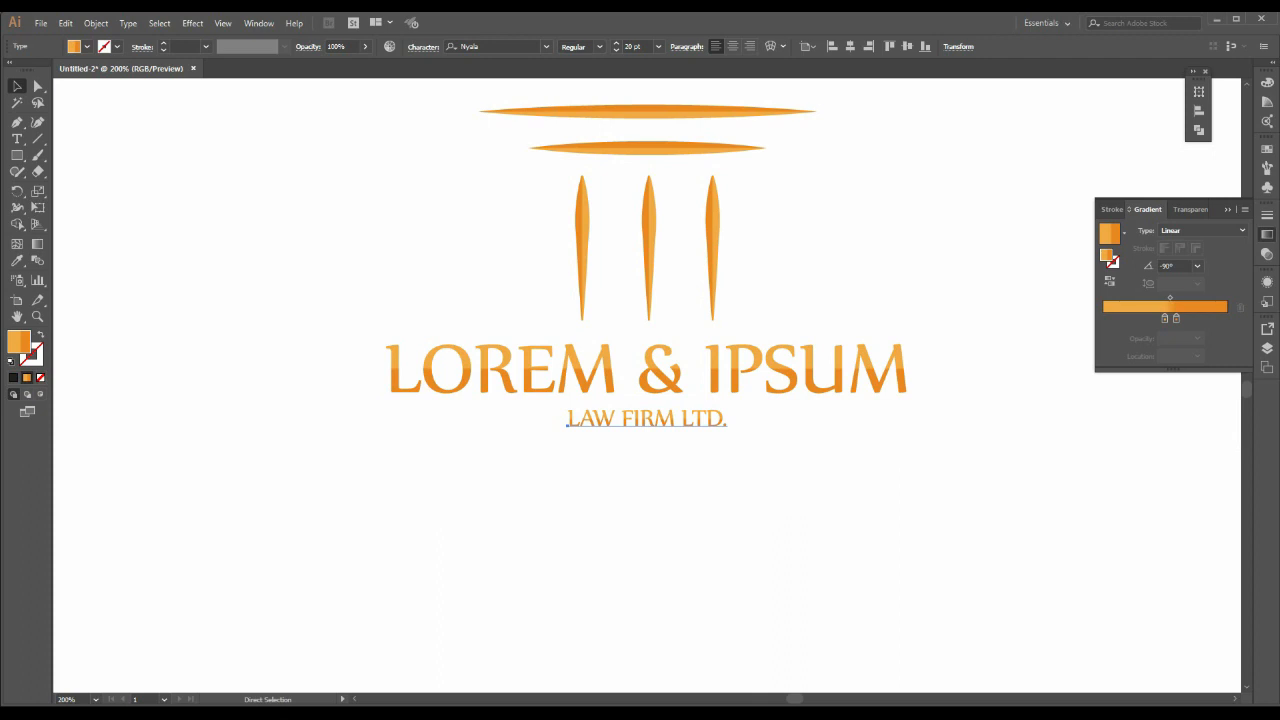
key("v")
scroll(640, 380, "right", 1)
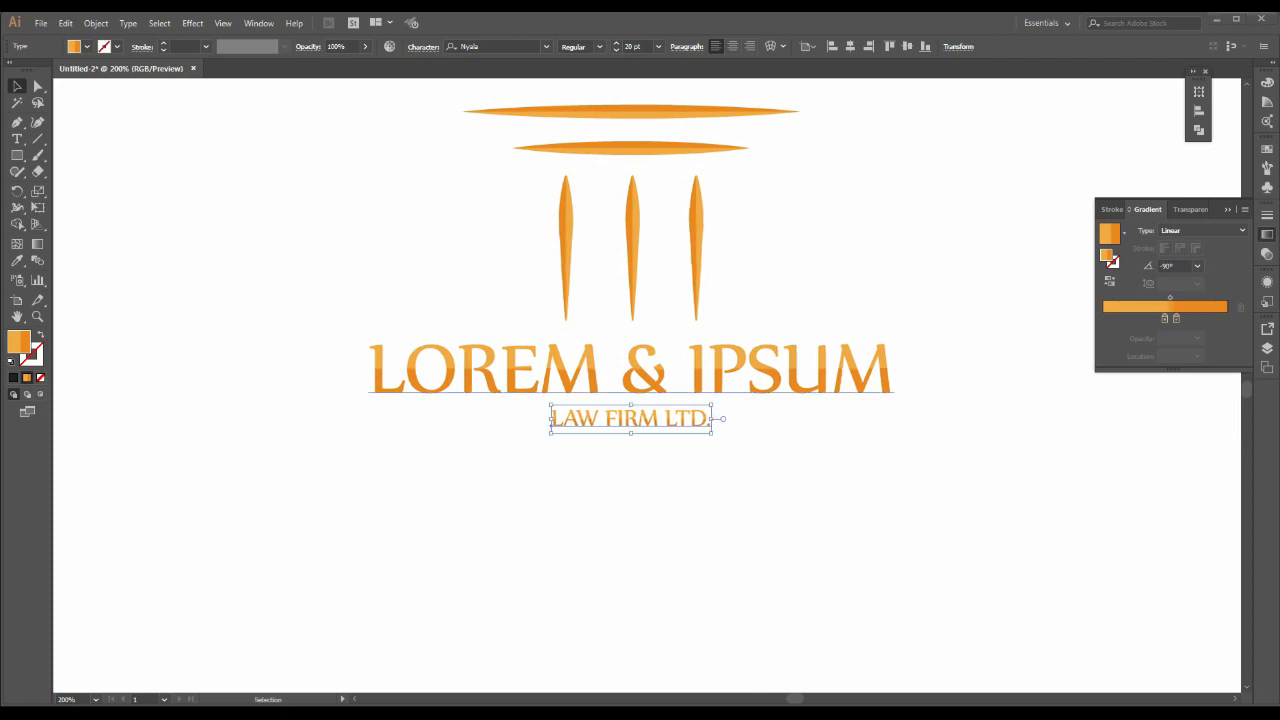
left_click(13, 377)
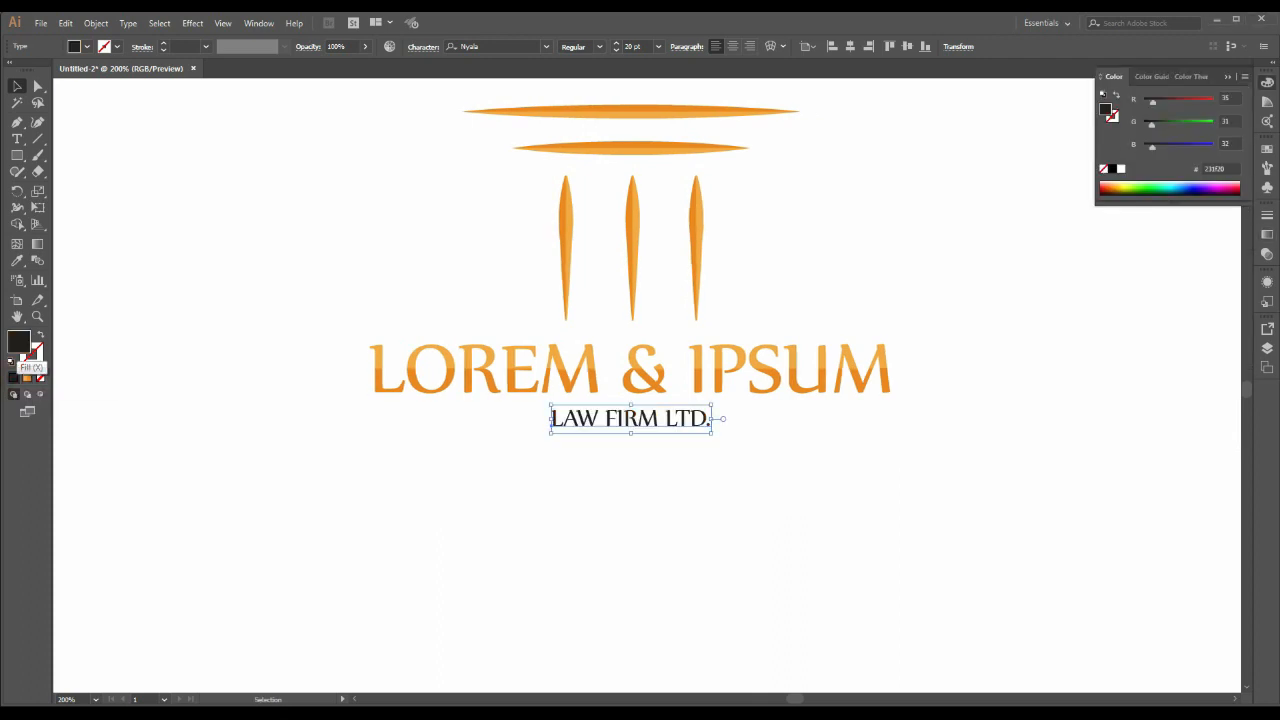
double_click(19, 340)
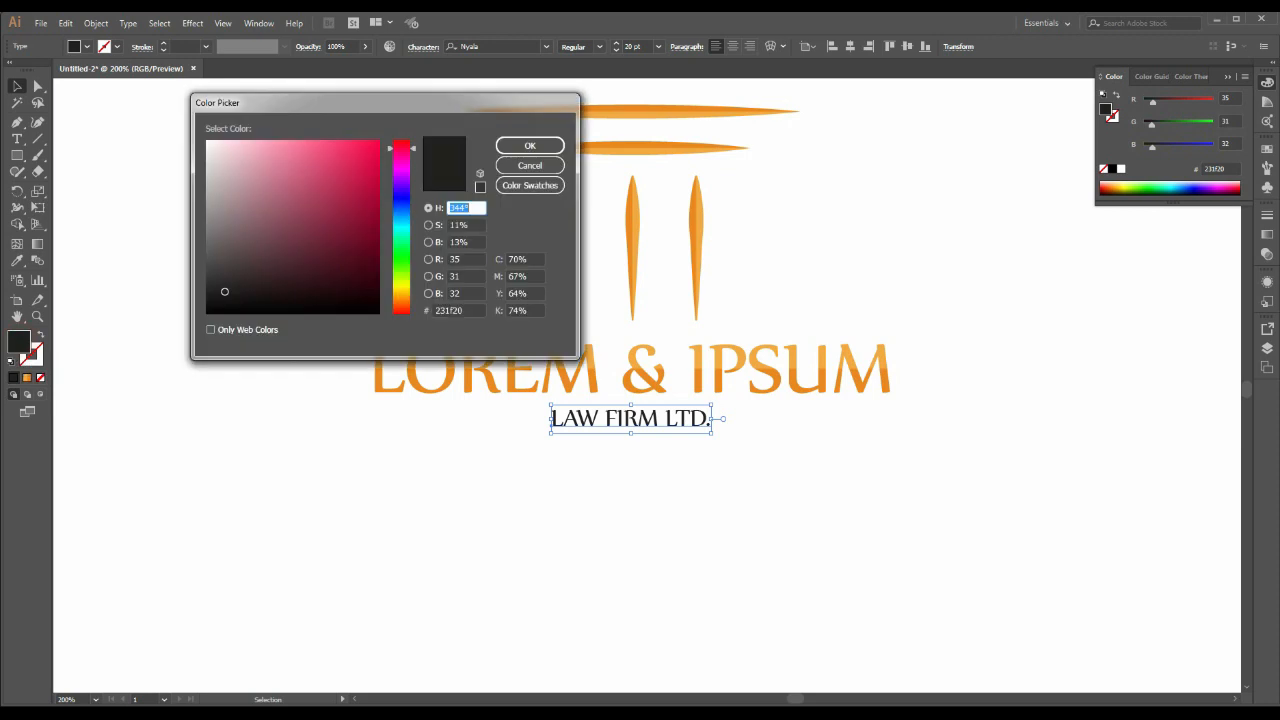
left_click_drag(373, 107, 451, 129)
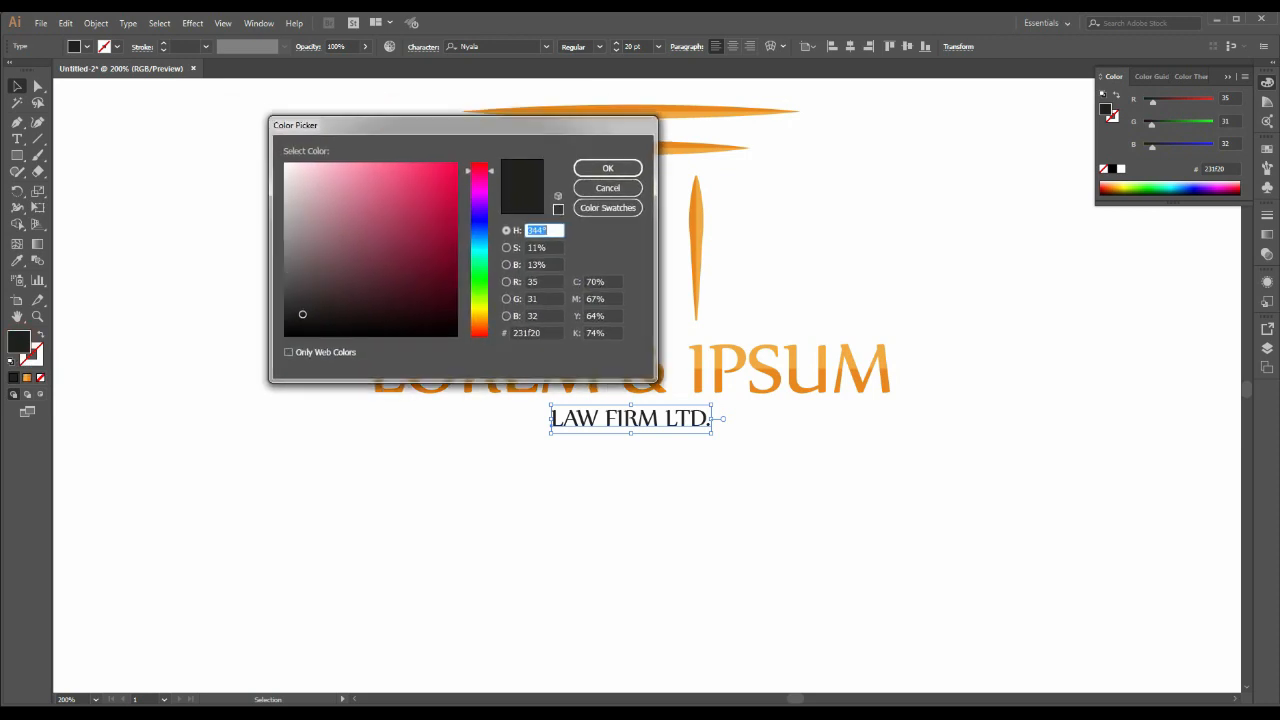
double_click(538, 333)
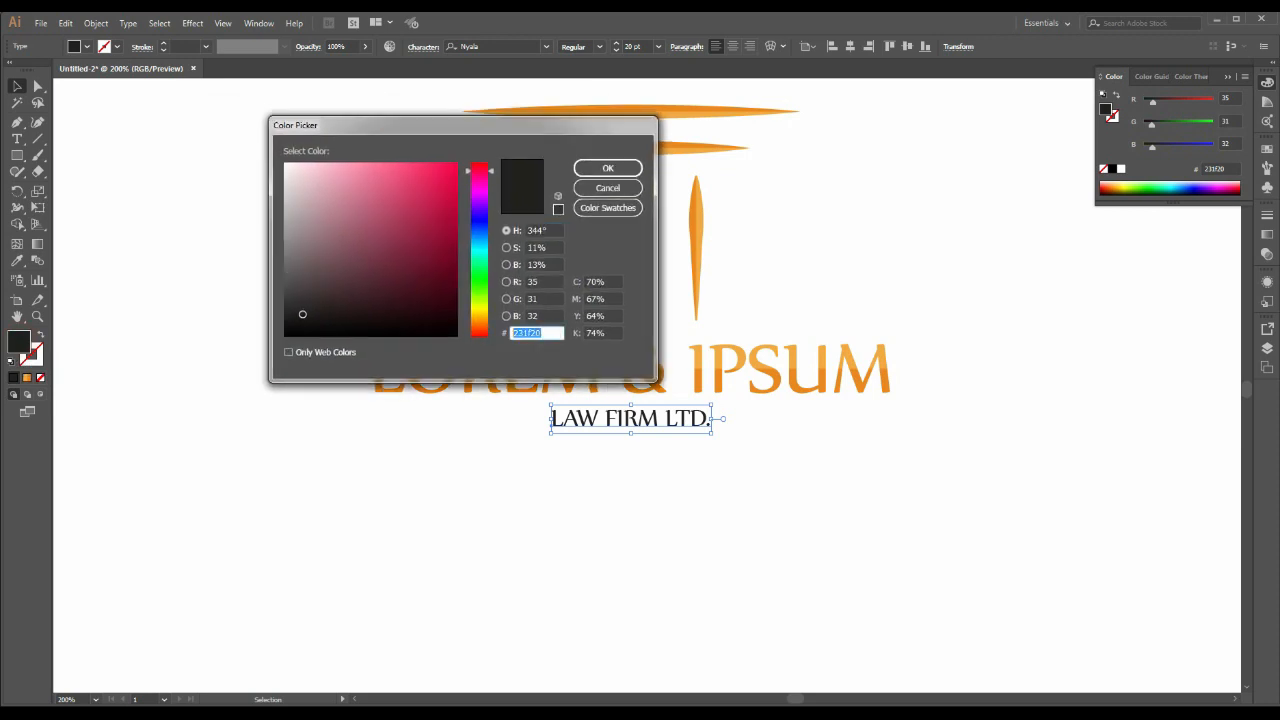
type("f1a942")
key("Return")
key("ctrl+minus")
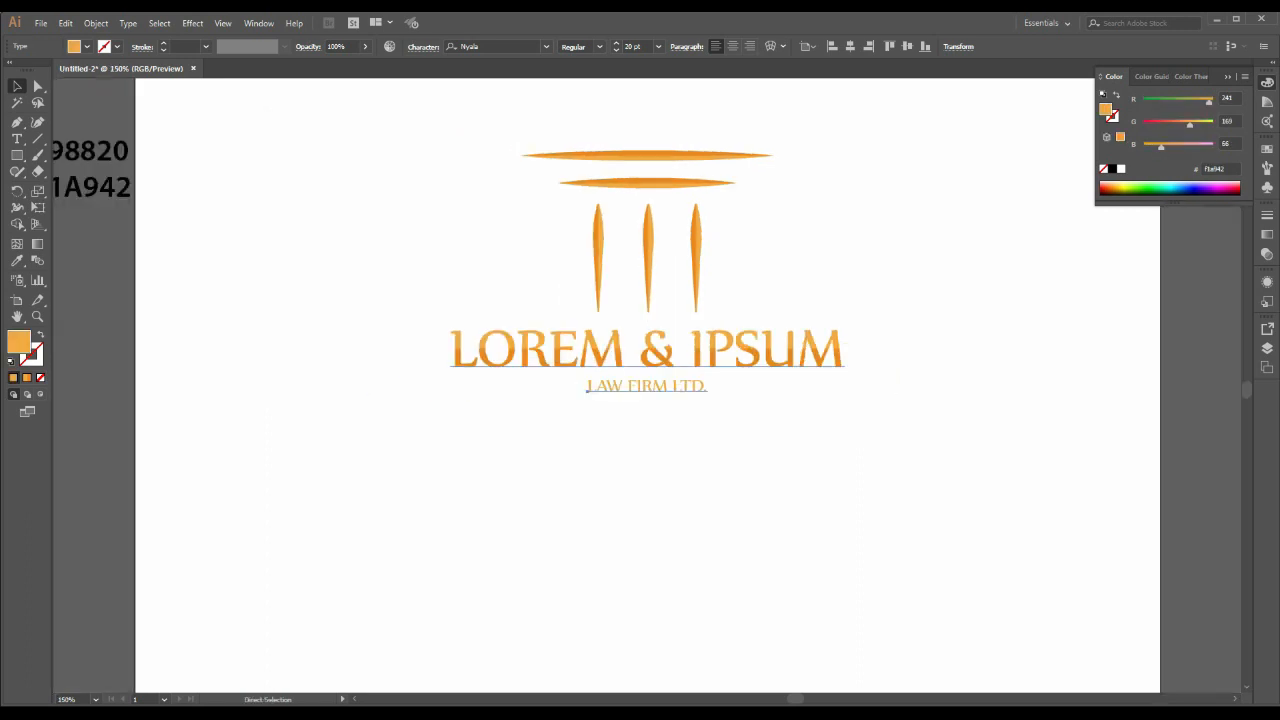
- Copy the color code E98820 from the note beside the artboard and apply it as the LAW FIRM LTD. text's solid fill
scroll(648, 386, "up", 2)
scroll(648, 386, "right", 1)
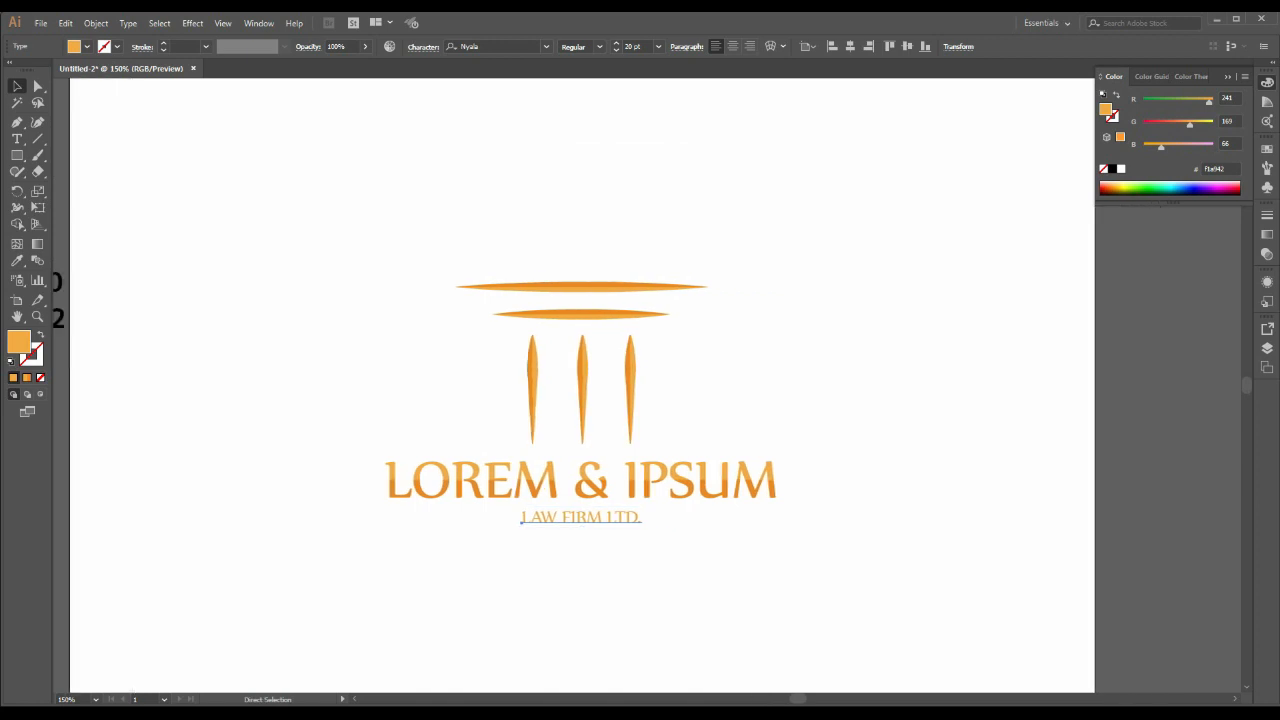
scroll(648, 386, "left", 3)
key("ctrl+0")
double_click(332, 323)
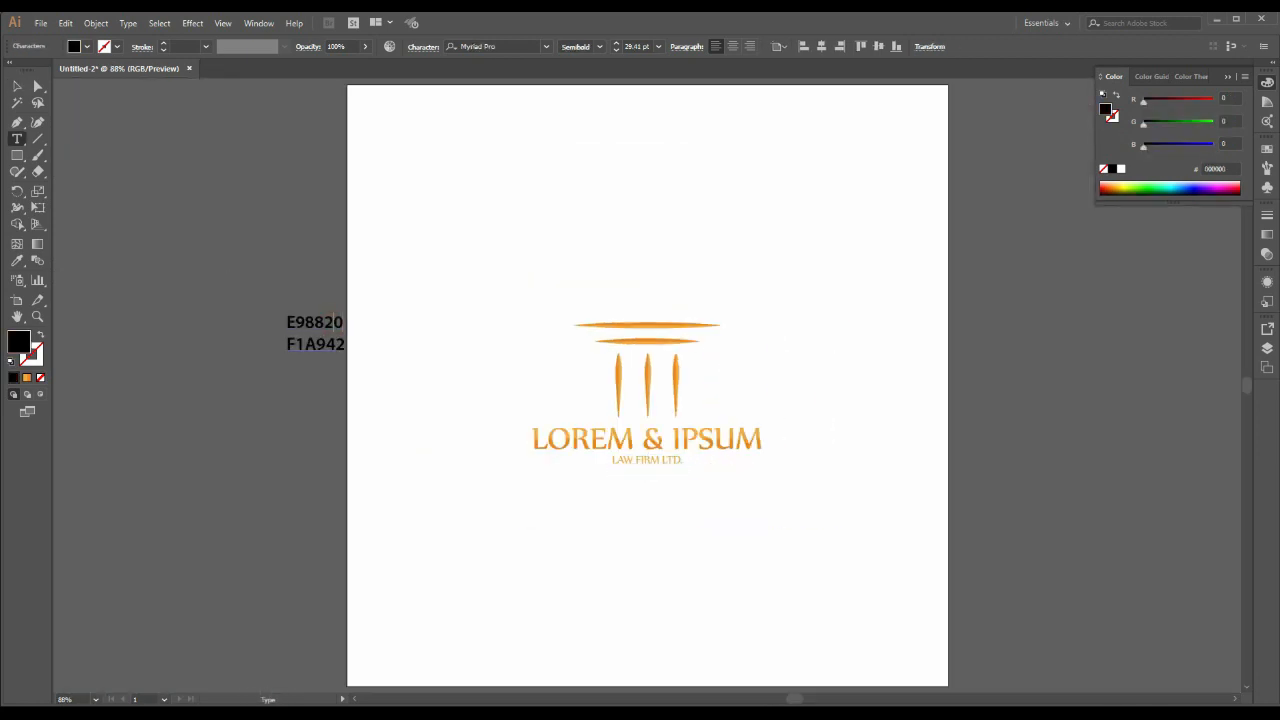
double_click(332, 323)
key("ctrl+c")
key("Escape")
left_click(647, 460)
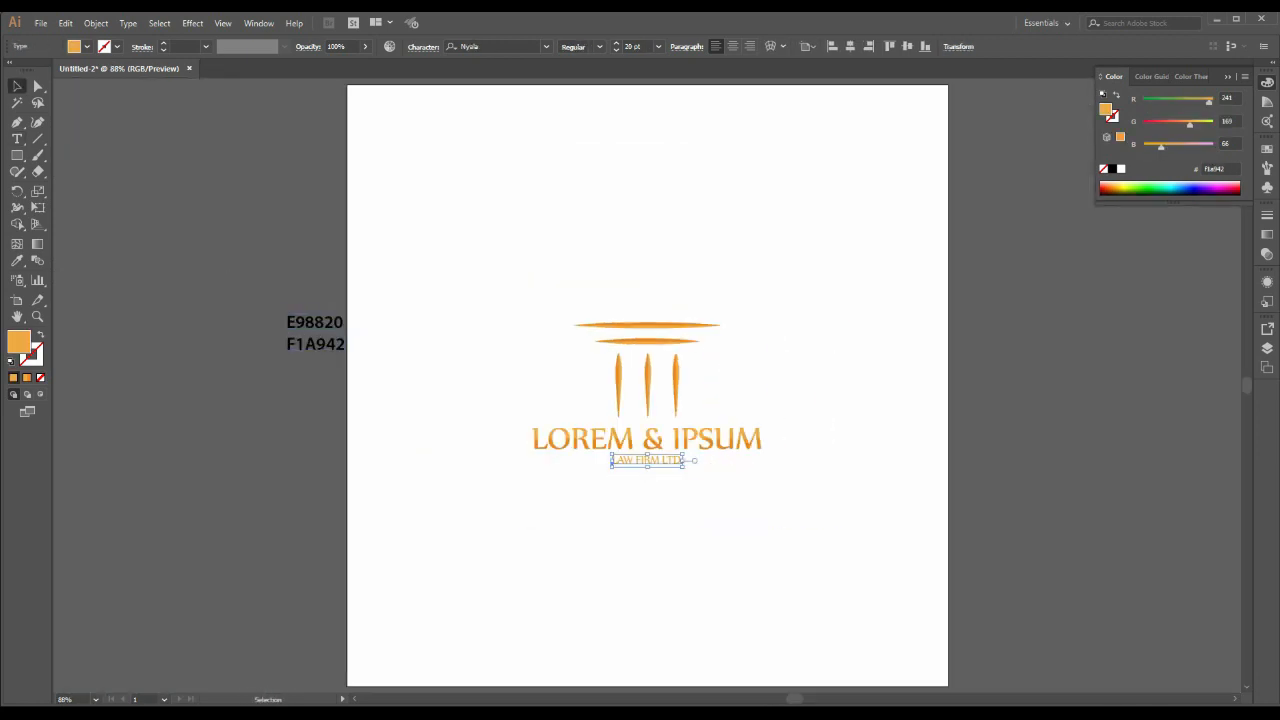
double_click(19, 342)
double_click(543, 333)
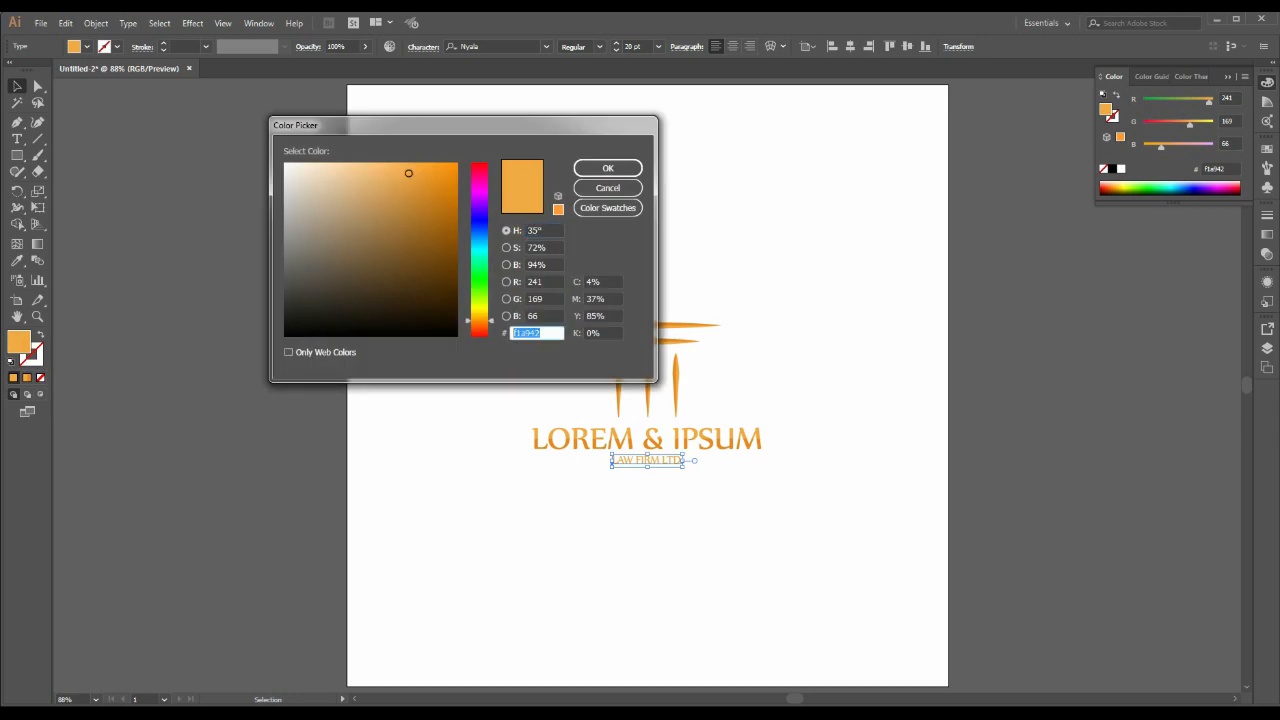
key("ctrl+v")
key("Return")
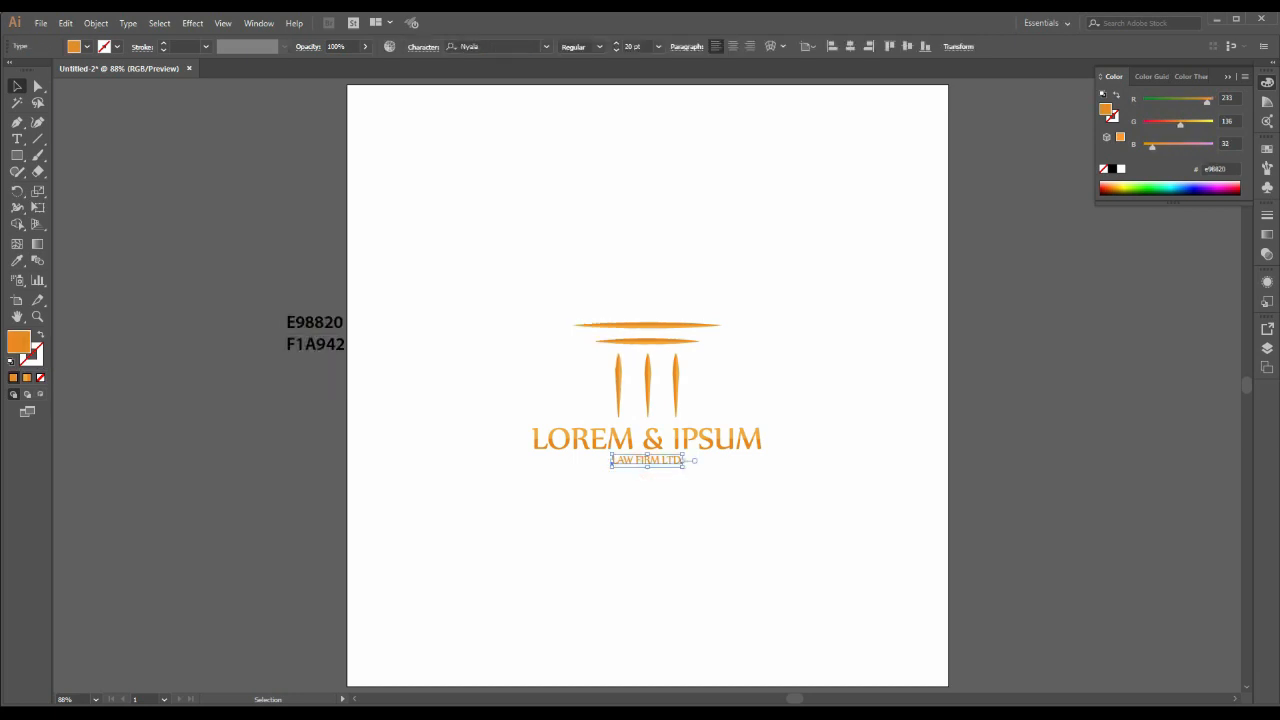
- Duplicate the LAW FIRM LTD. text directly below itself and change the copy to INNER TEMPLE BARRISTER AT LAW
left_click_drag(643, 461, 643, 479)
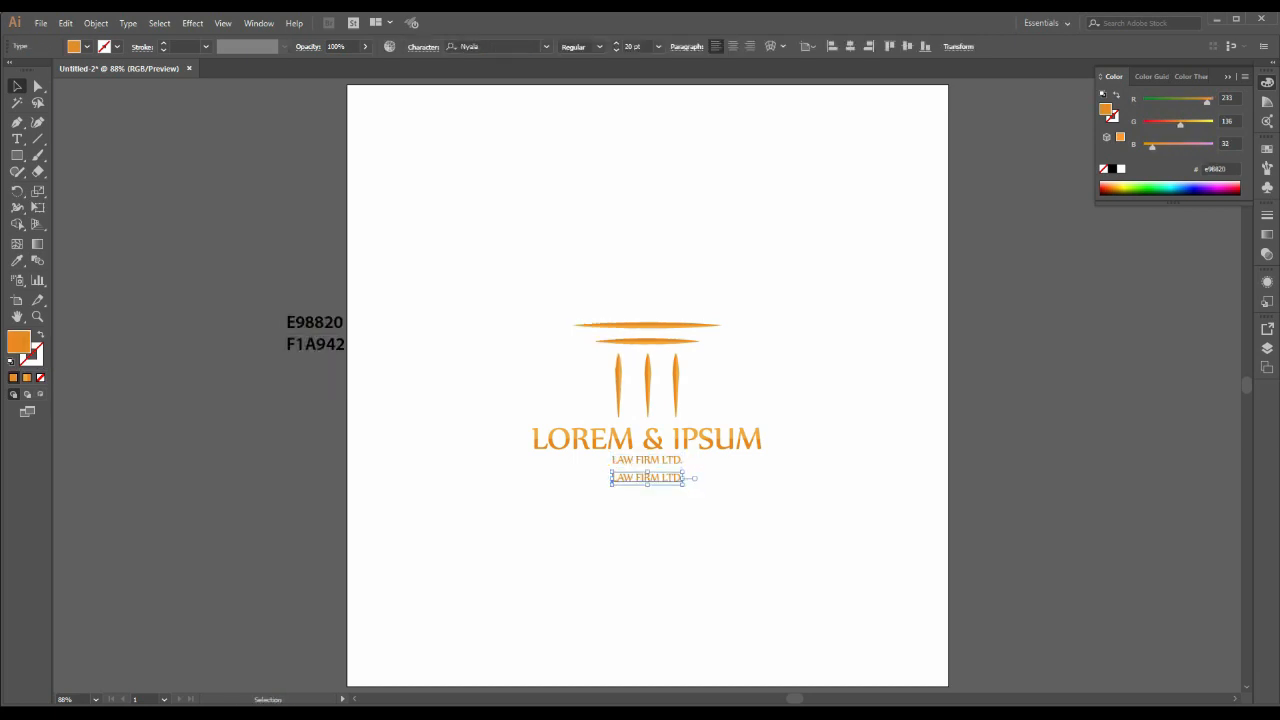
double_click(644, 479)
key("ctrl+a")
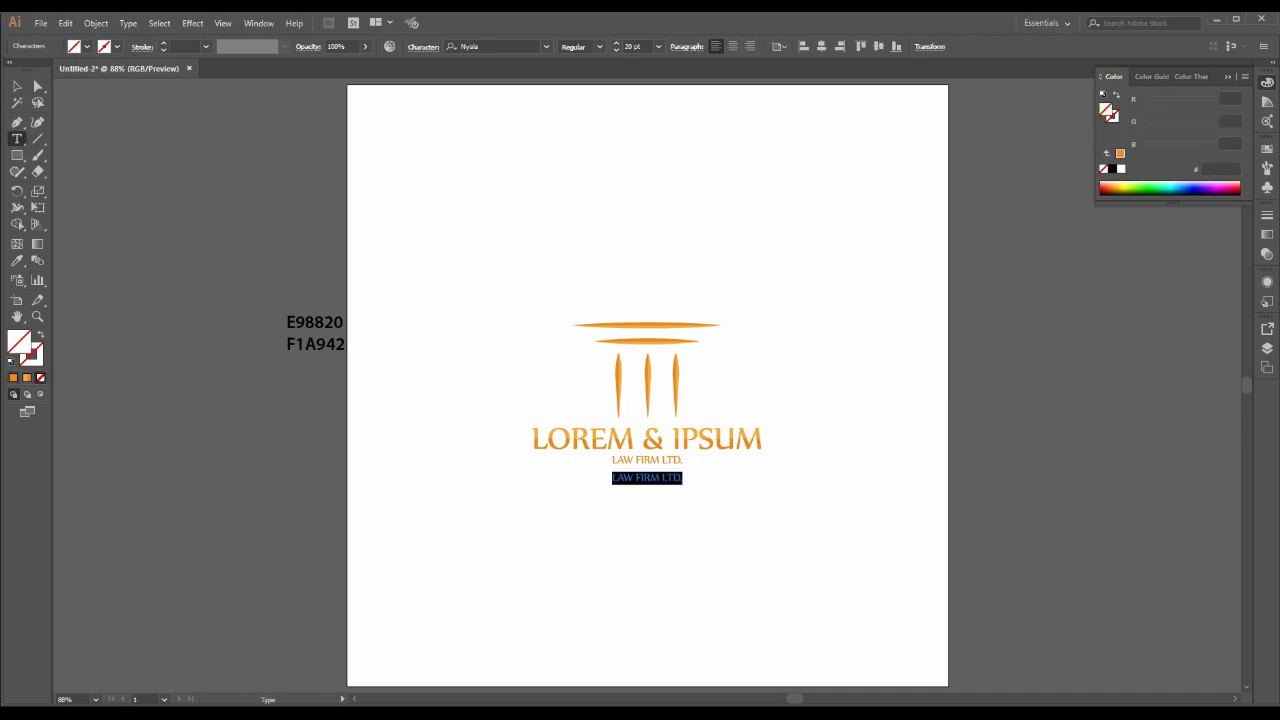
type("INNER TEMPLE")
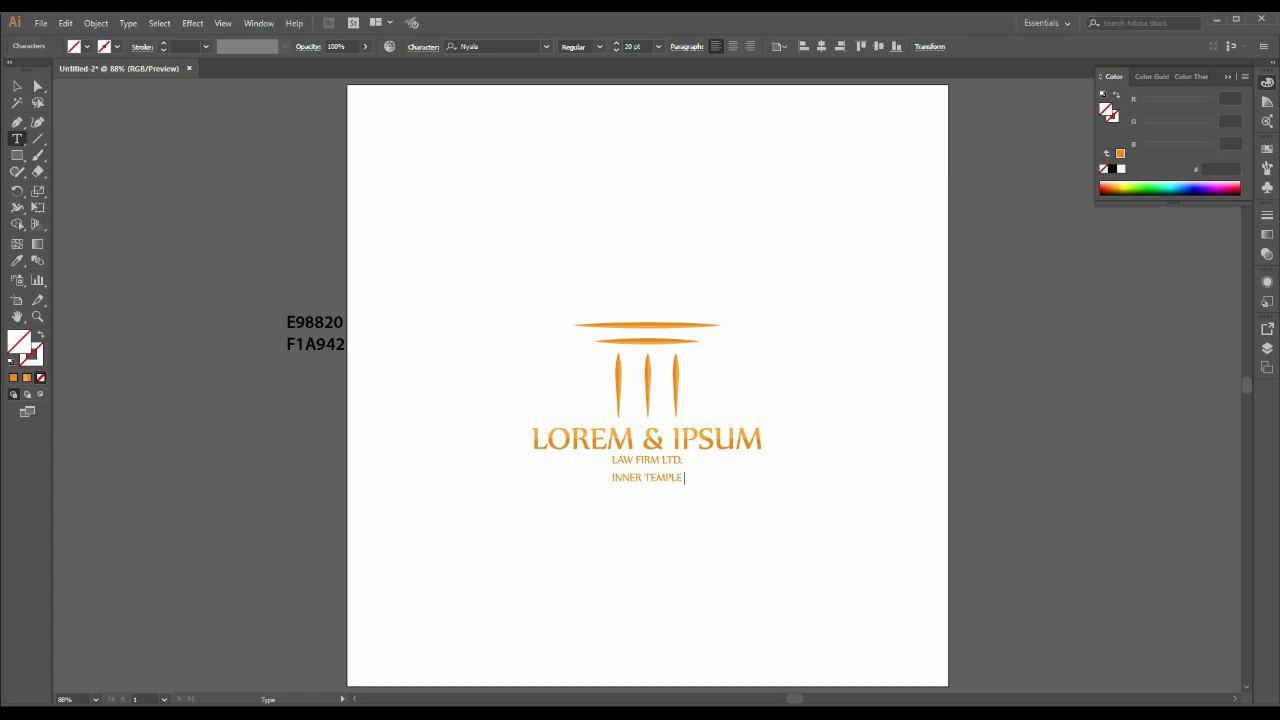
type(" BARRISTER AT LAW")
key("Escape")
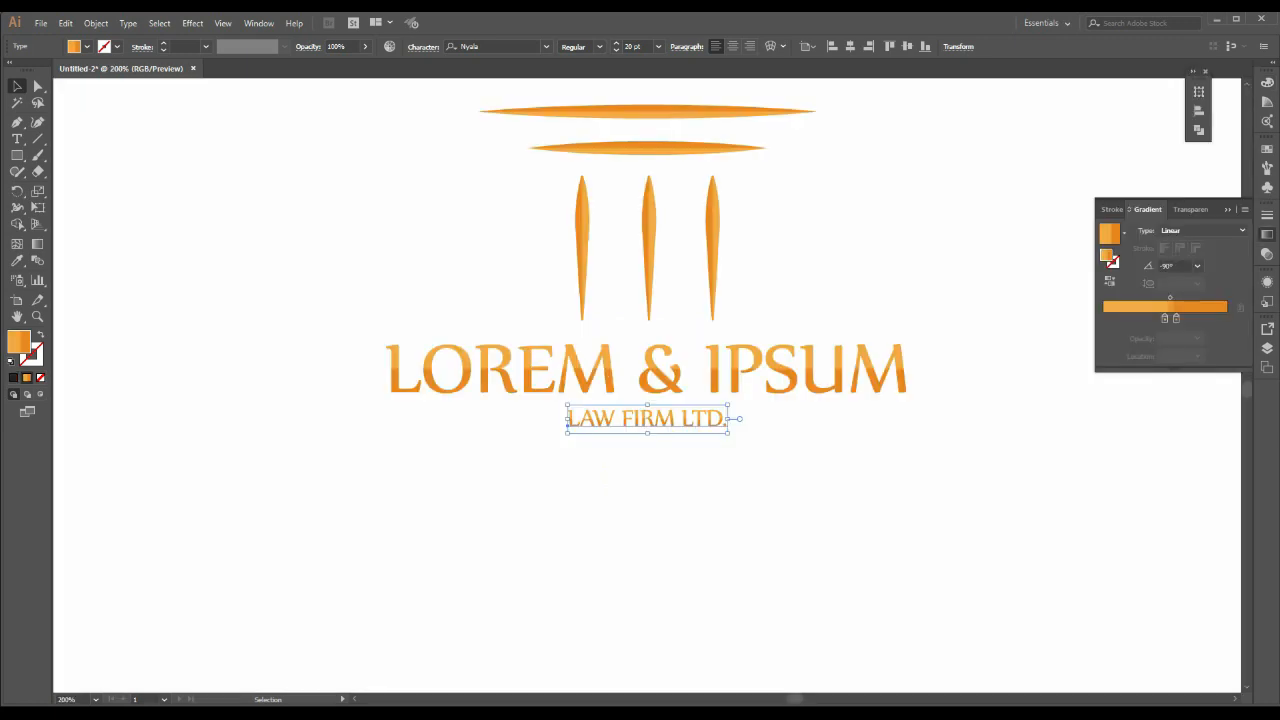
- Replace the gradient on the LAW FIRM LTD. text with the pasted solid fill color F1A942
key("a")
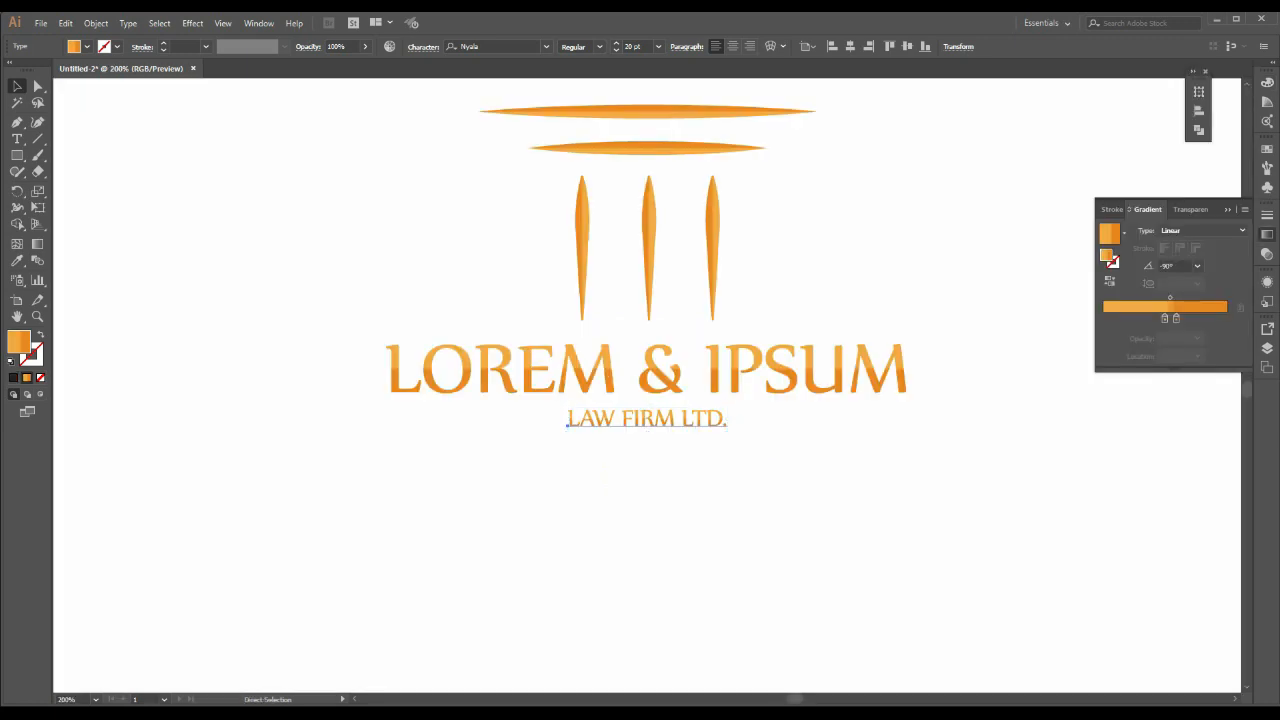
key("v")
scroll(647, 385, "right", 1)
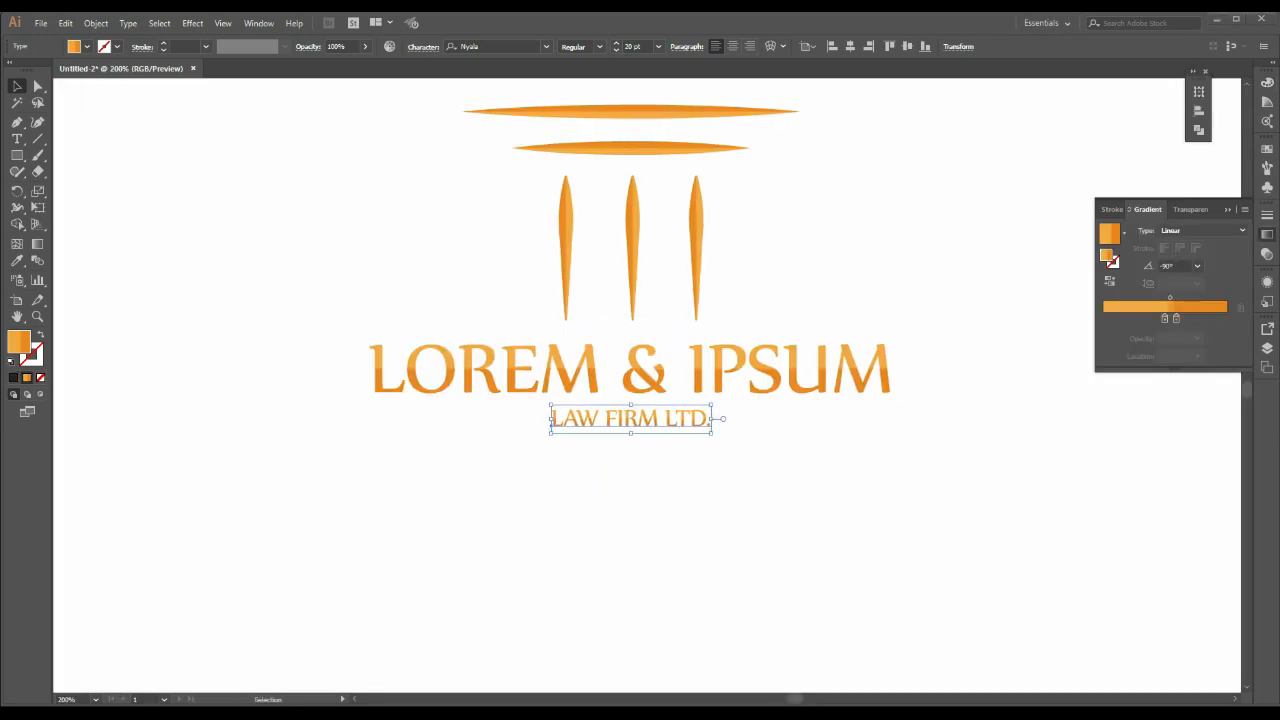
left_click(13, 377)
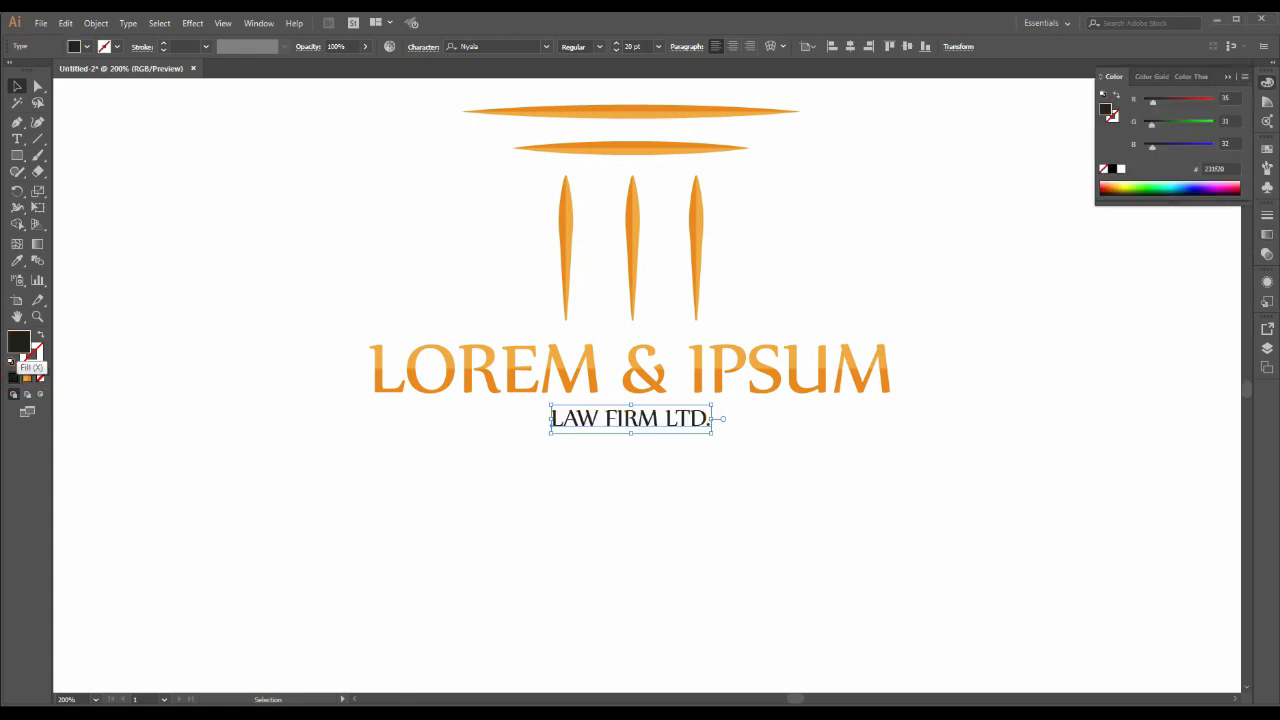
double_click(19, 342)
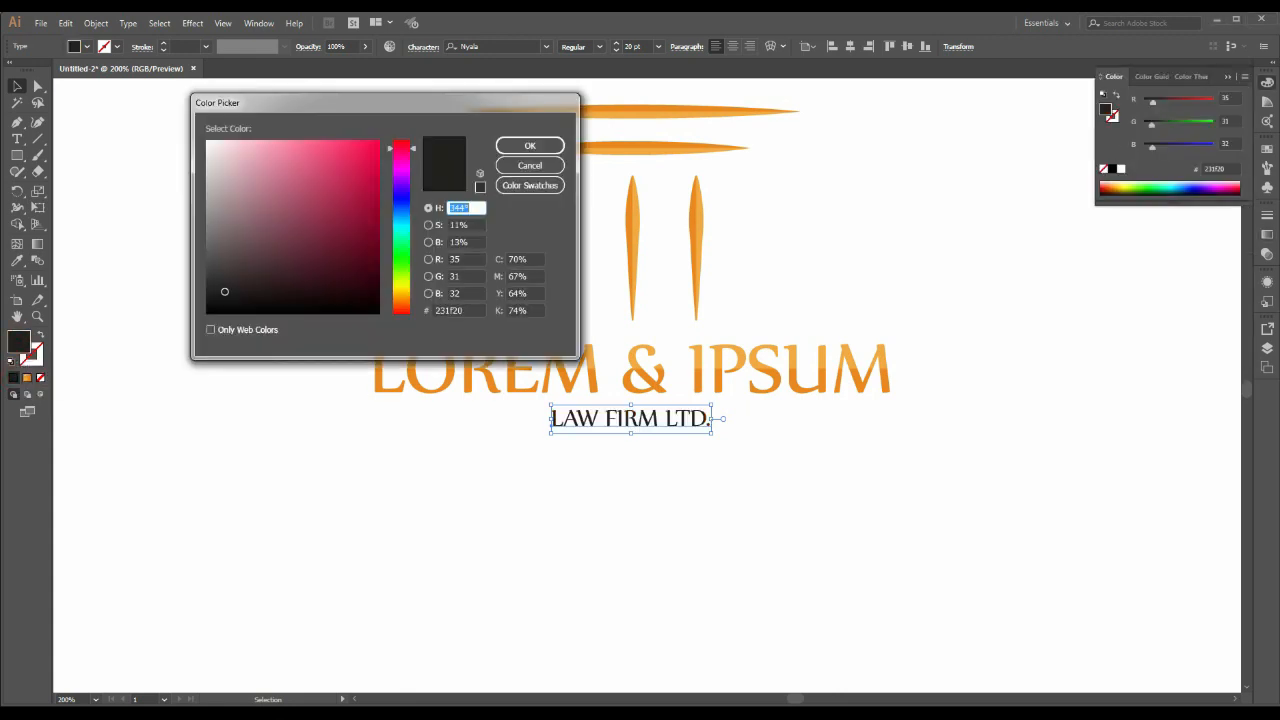
left_click_drag(328, 101, 405, 124)
double_click(548, 333)
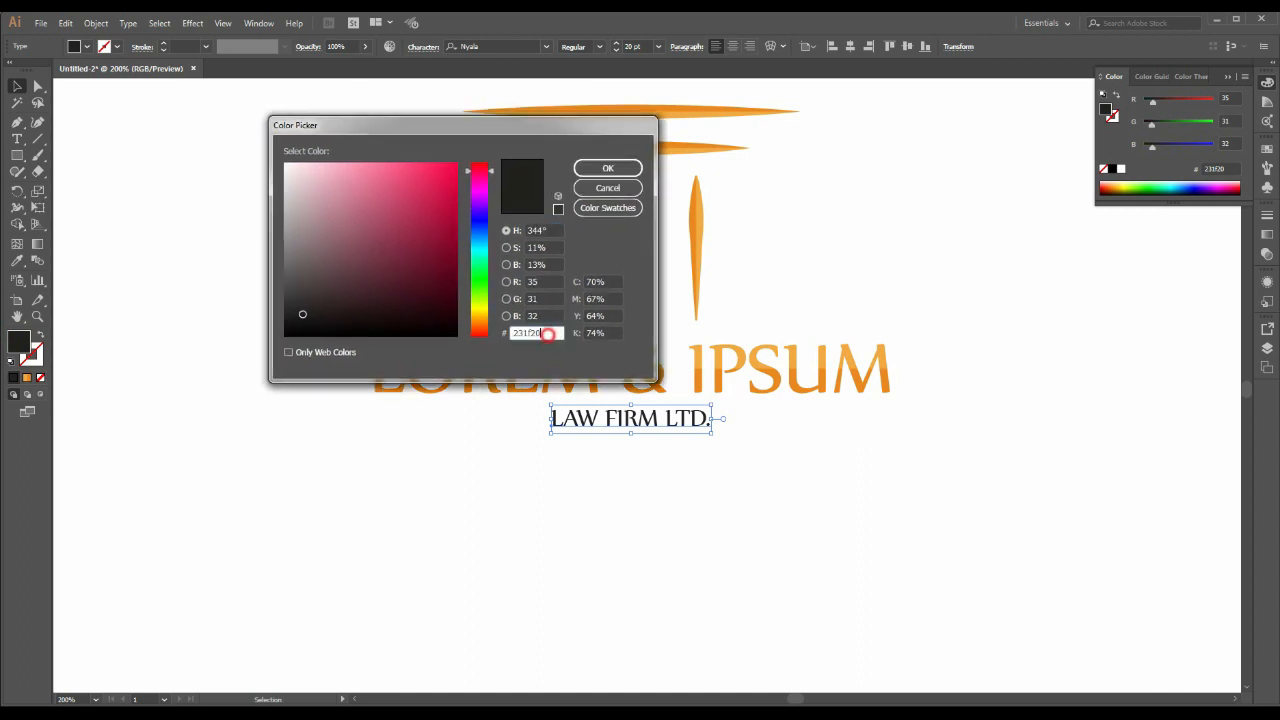
key("ctrl+v")
key("Return")
key("ctrl+minus")
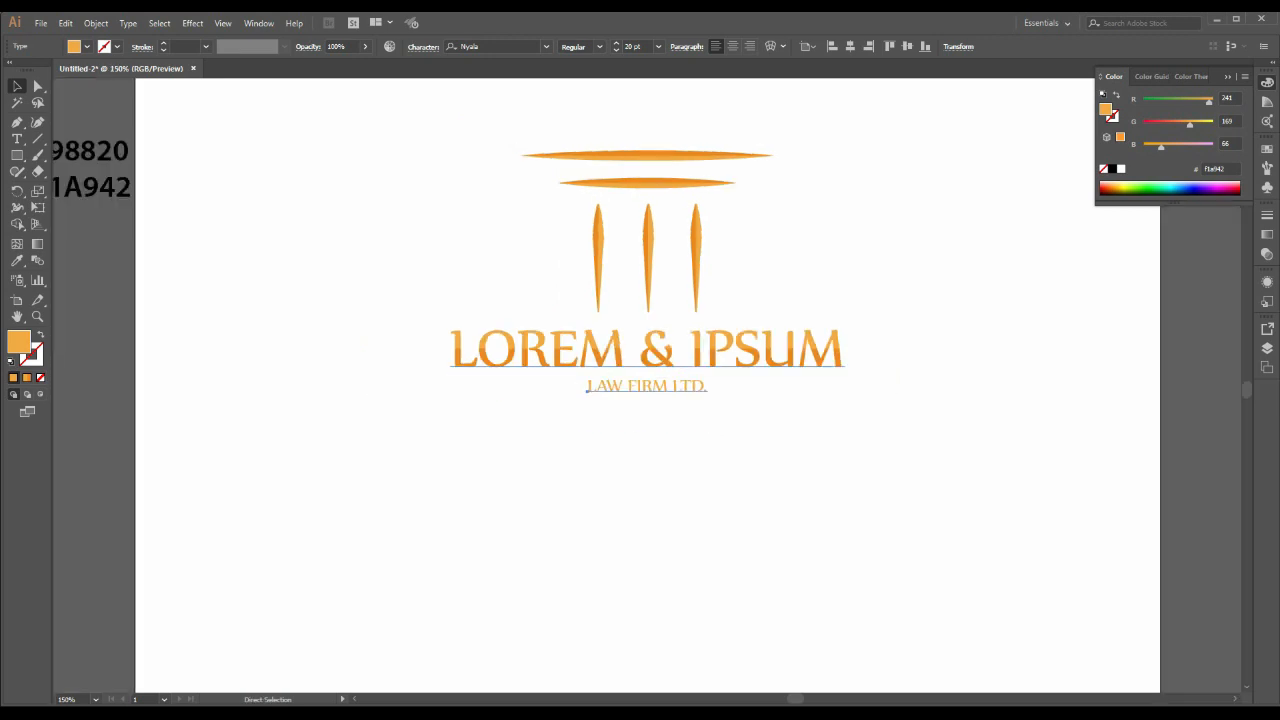
scroll(647, 352, "up", 4)
scroll(647, 352, "right", 2)
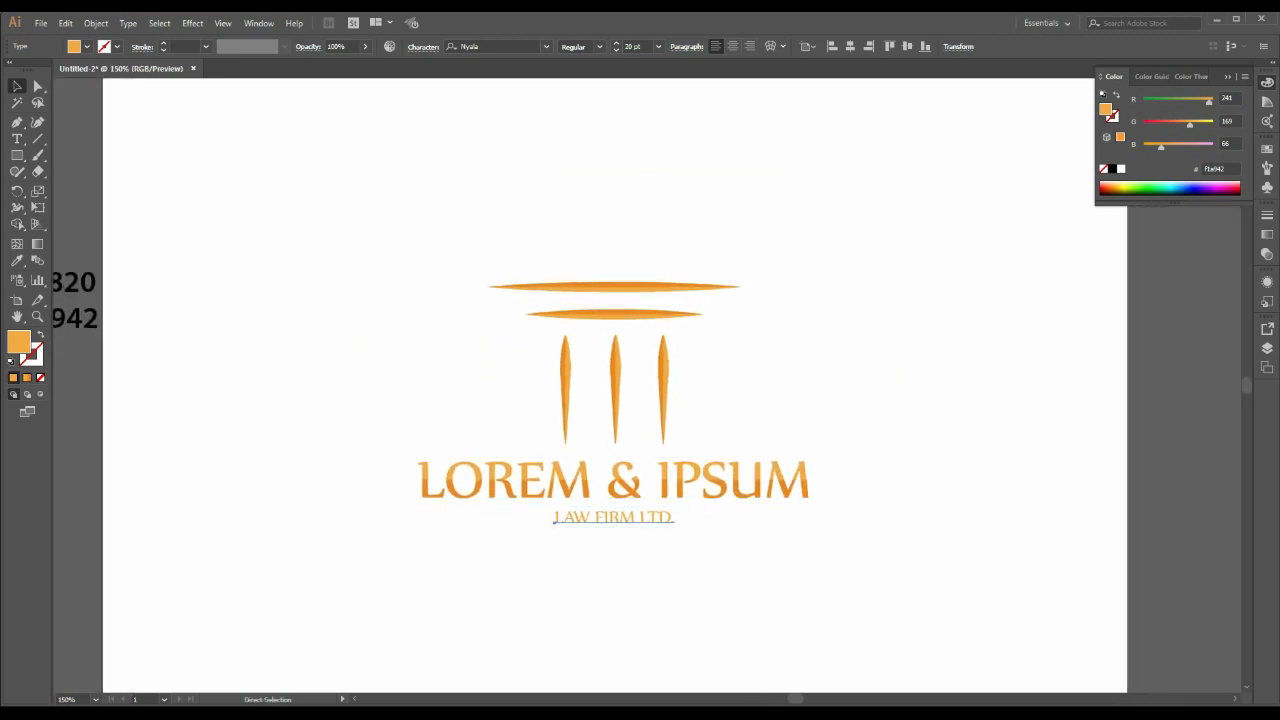
- Copy the color code E98820 from the note beside the artboard and try it as the LAW FIRM LTD. text's solid fill
scroll(647, 352, "left", 6)
key("ctrl+0")
double_click(331, 323)
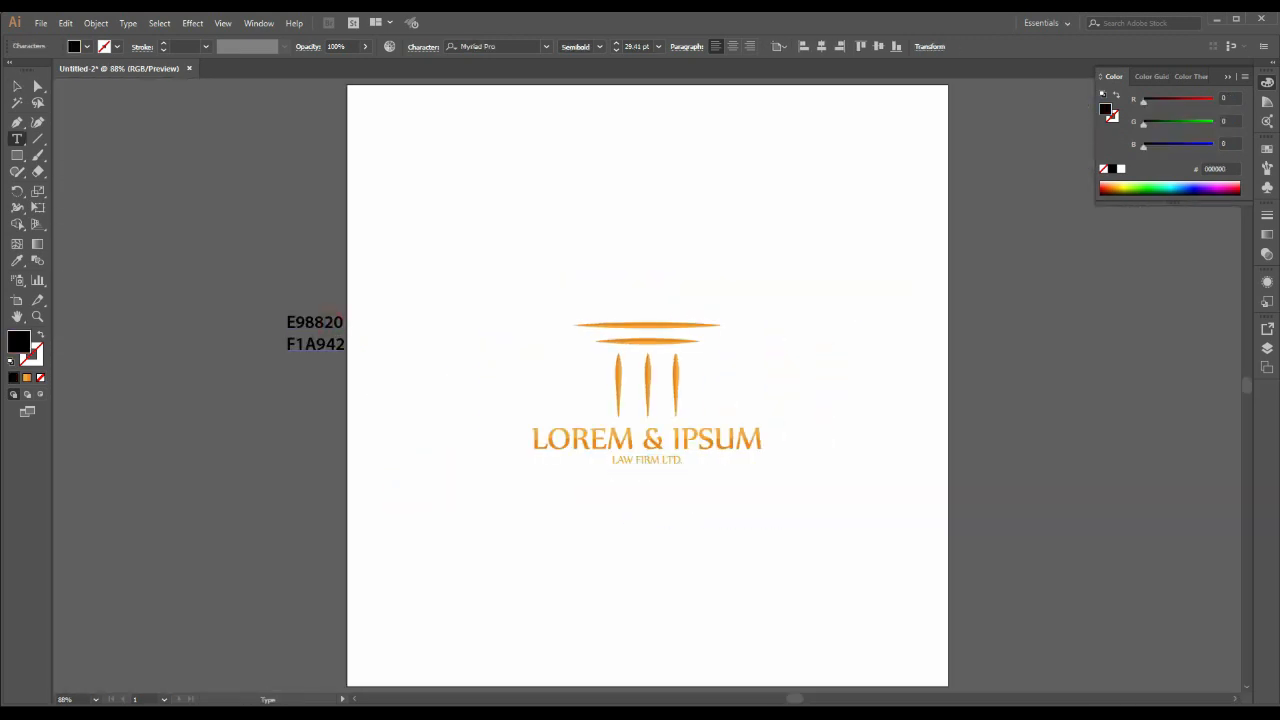
double_click(331, 323)
key("Escape")
left_click(640, 458)
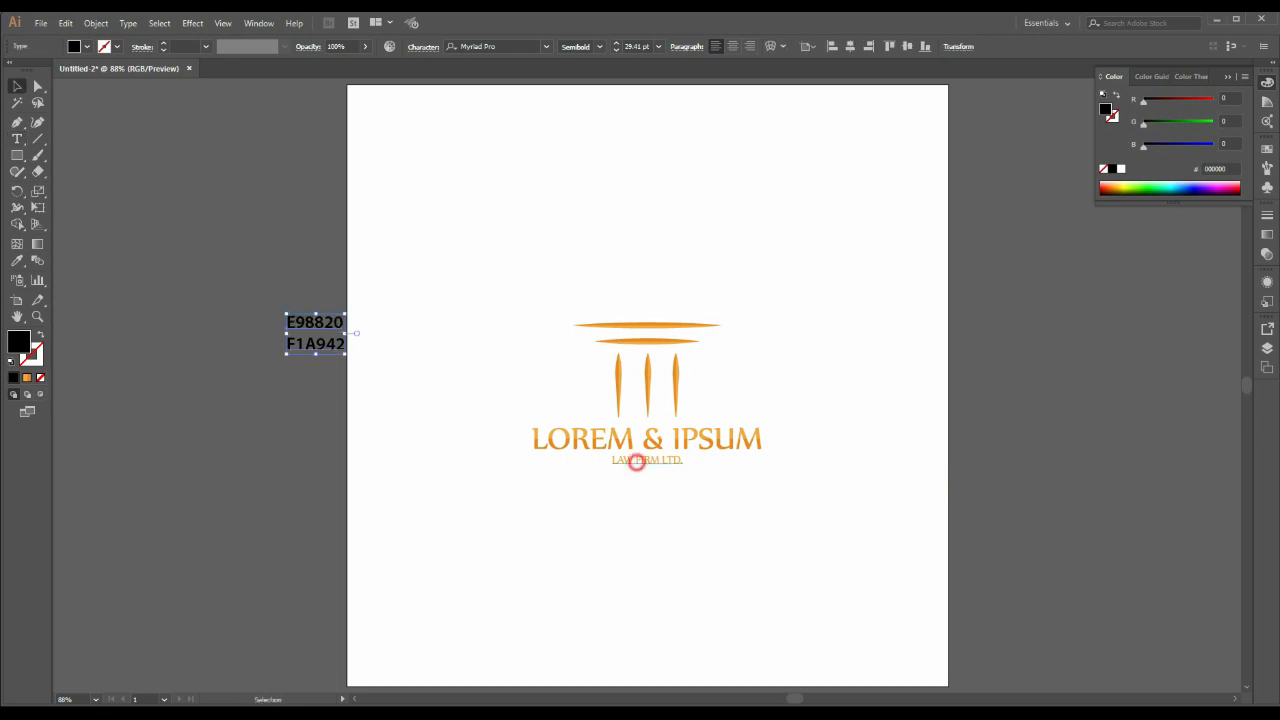
double_click(18, 342)
double_click(537, 333)
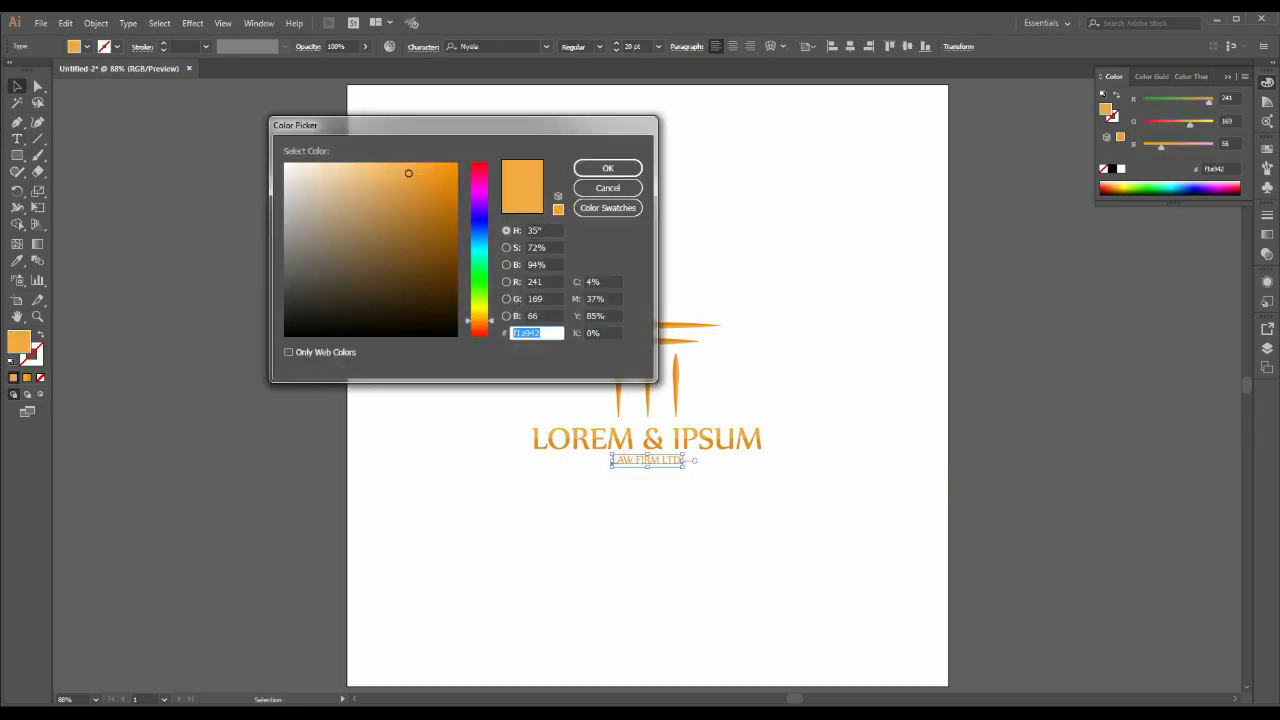
key("ctrl+v")
key("Return")
key("ctrl+shift+a")
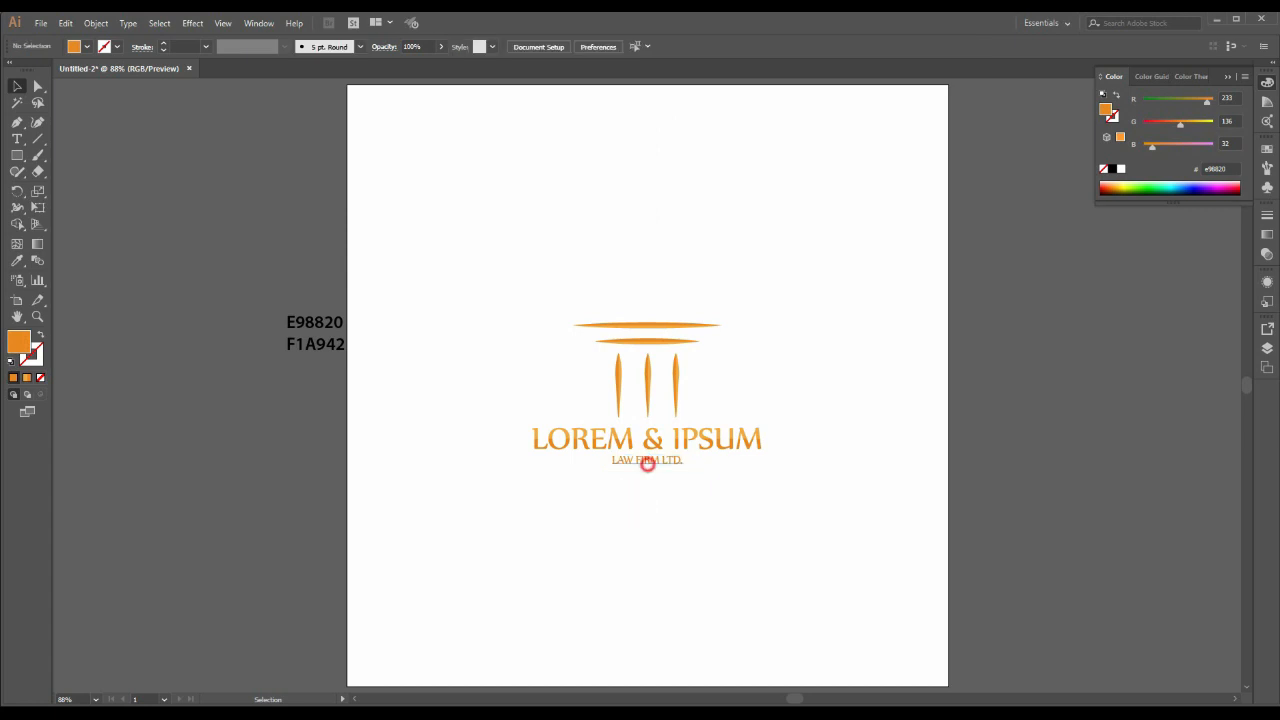
- Undo the last fill color change on the LAW FIRM LTD. text
left_click(647, 463)
key("ctrl+z")
key("ctrl+plus")
key("ctrl+plus")
key("ctrl+0")
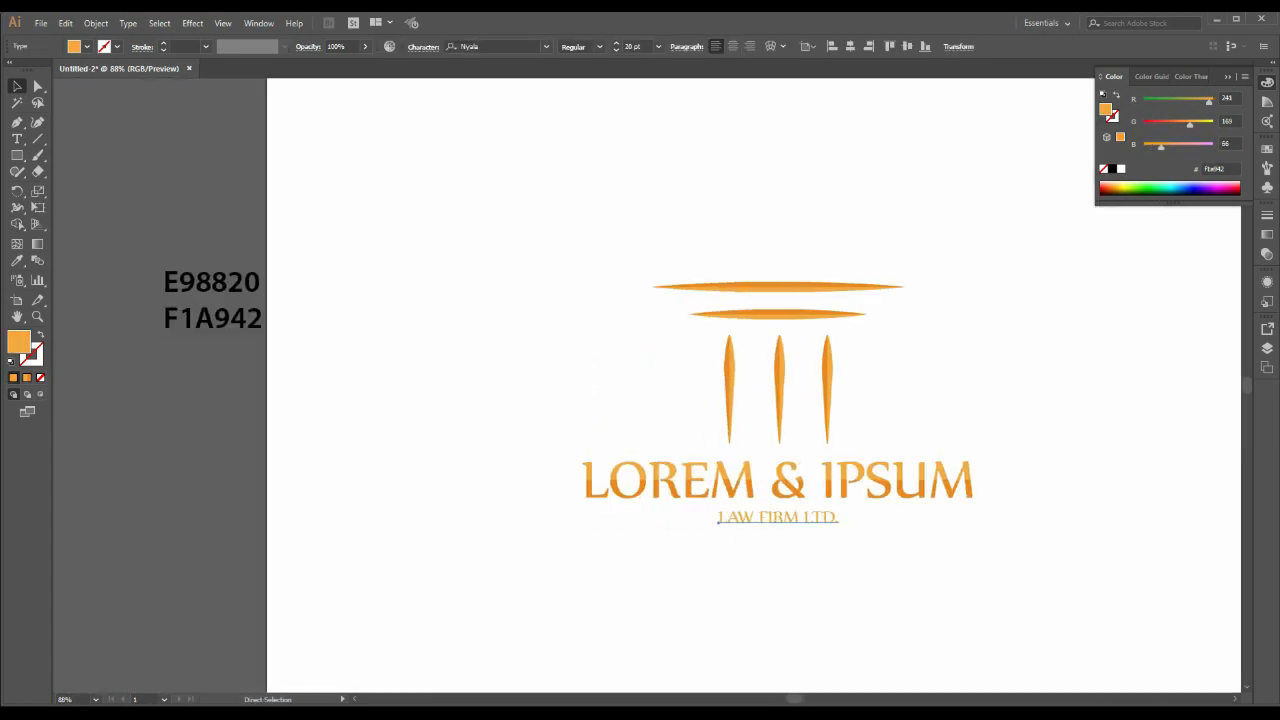
- Copy the code E98820 from the note and set it as the solid fill of the LAW FIRM LTD. text
double_click(315, 323)
double_click(315, 323)
key("ctrl+c")
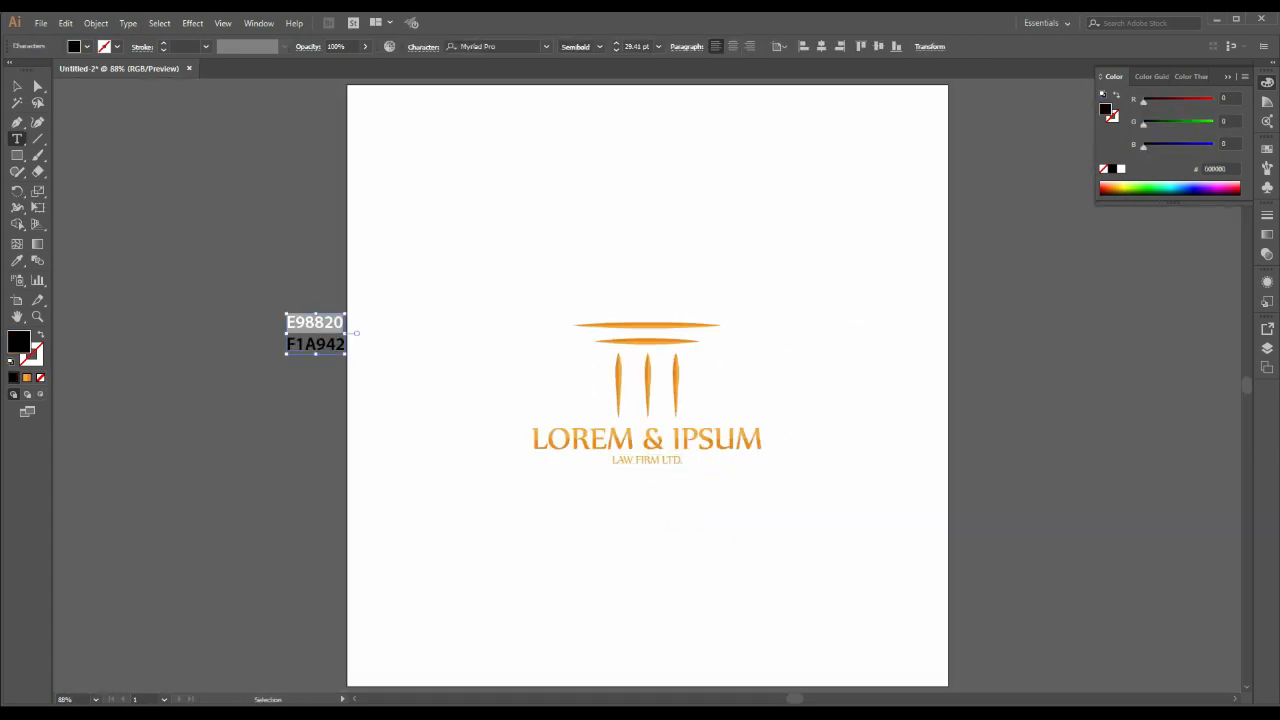
key("Escape")
left_click(647, 460)
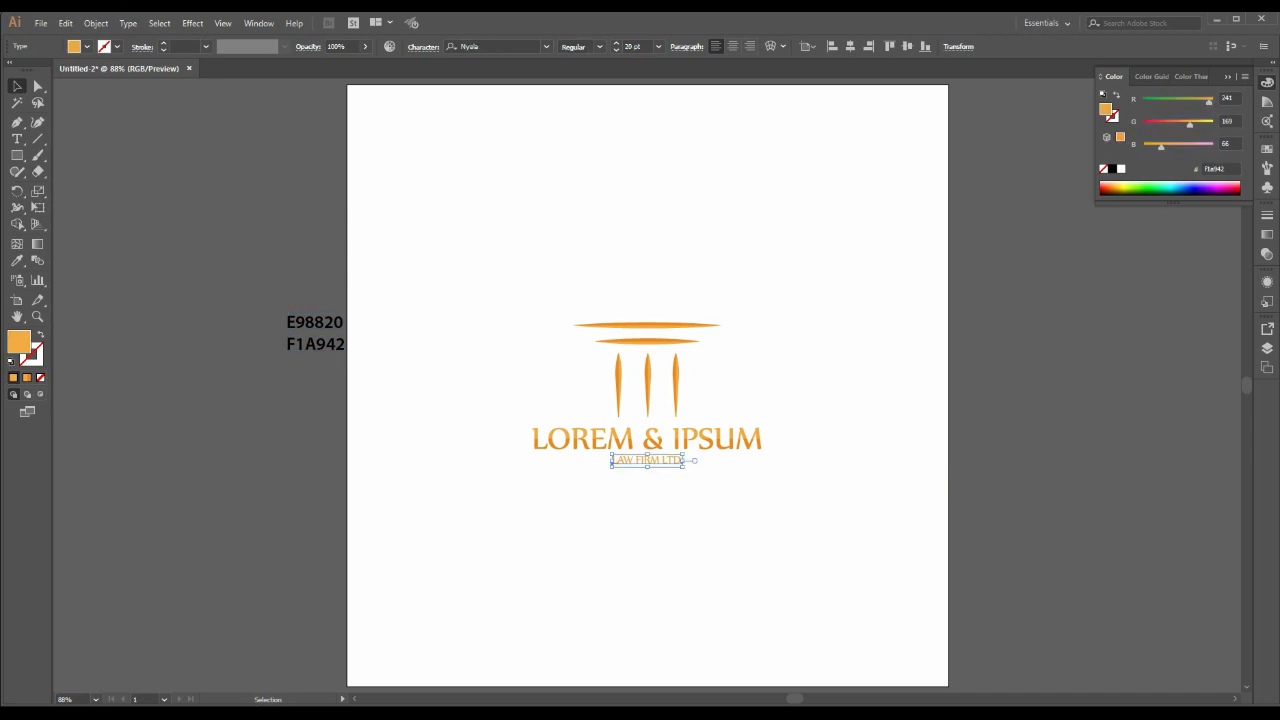
double_click(19, 342)
double_click(536, 333)
key("ctrl+v")
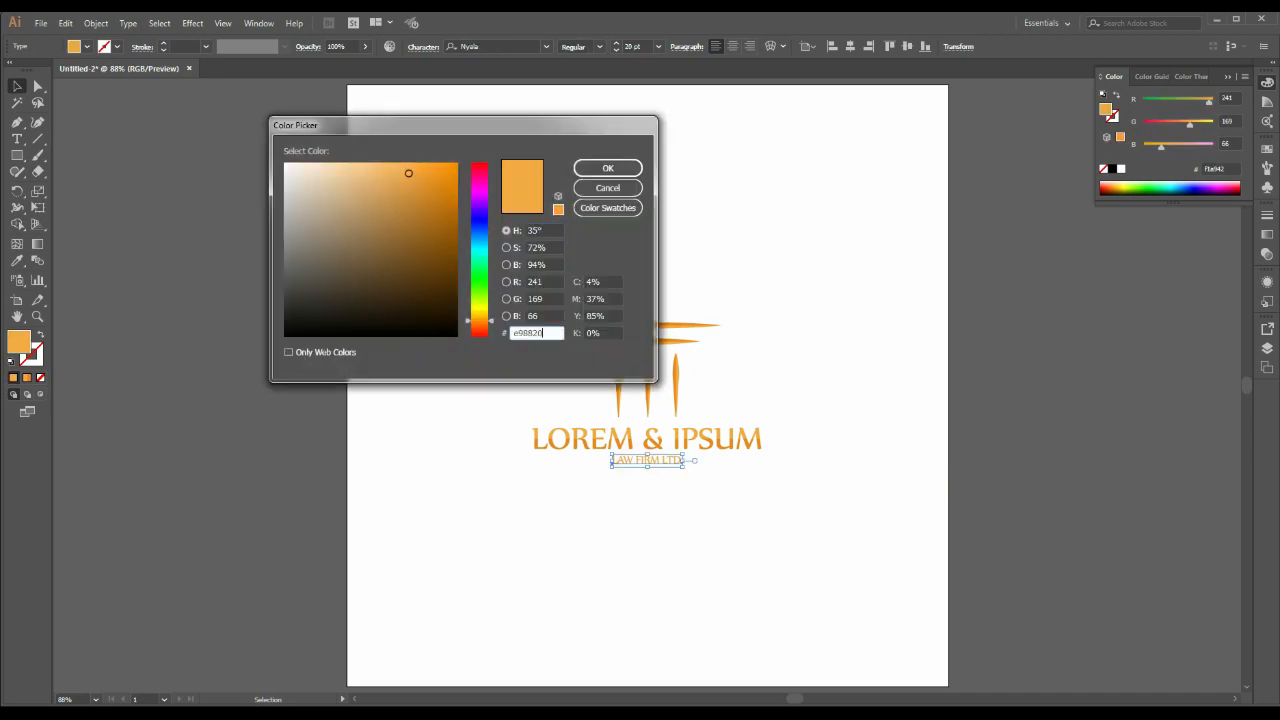
key("Return")
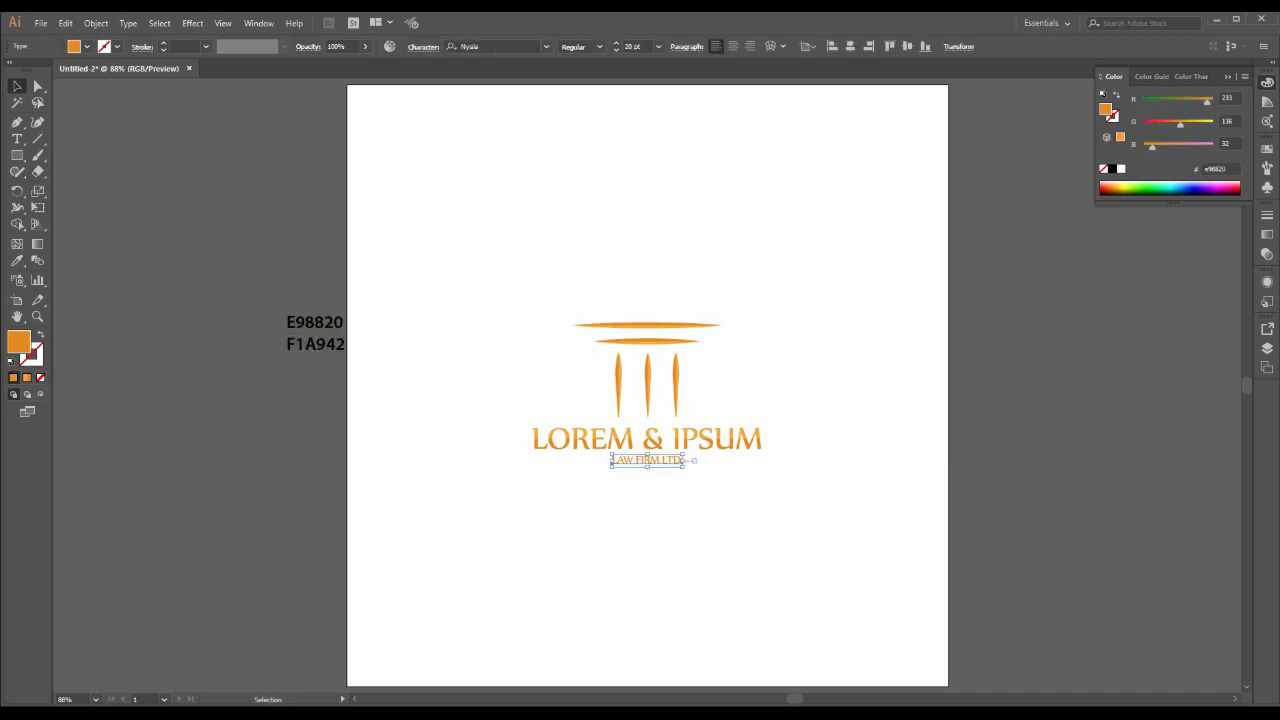
- Duplicate the LAW FIRM LTD. text directly below itself and replace the copy's wording with INNER TEMPLE BARRISTER AT LAW
left_click_drag(645, 460, 645, 477)
double_click(643, 477)
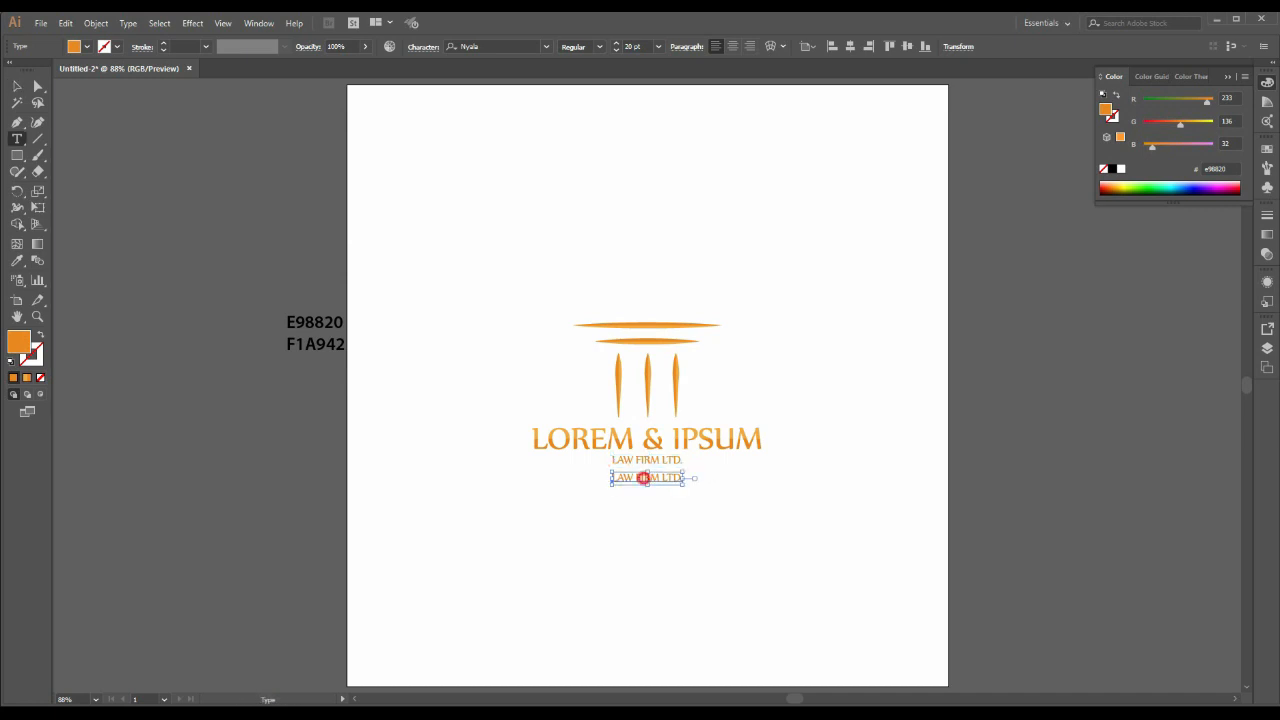
key("ctrl+a")
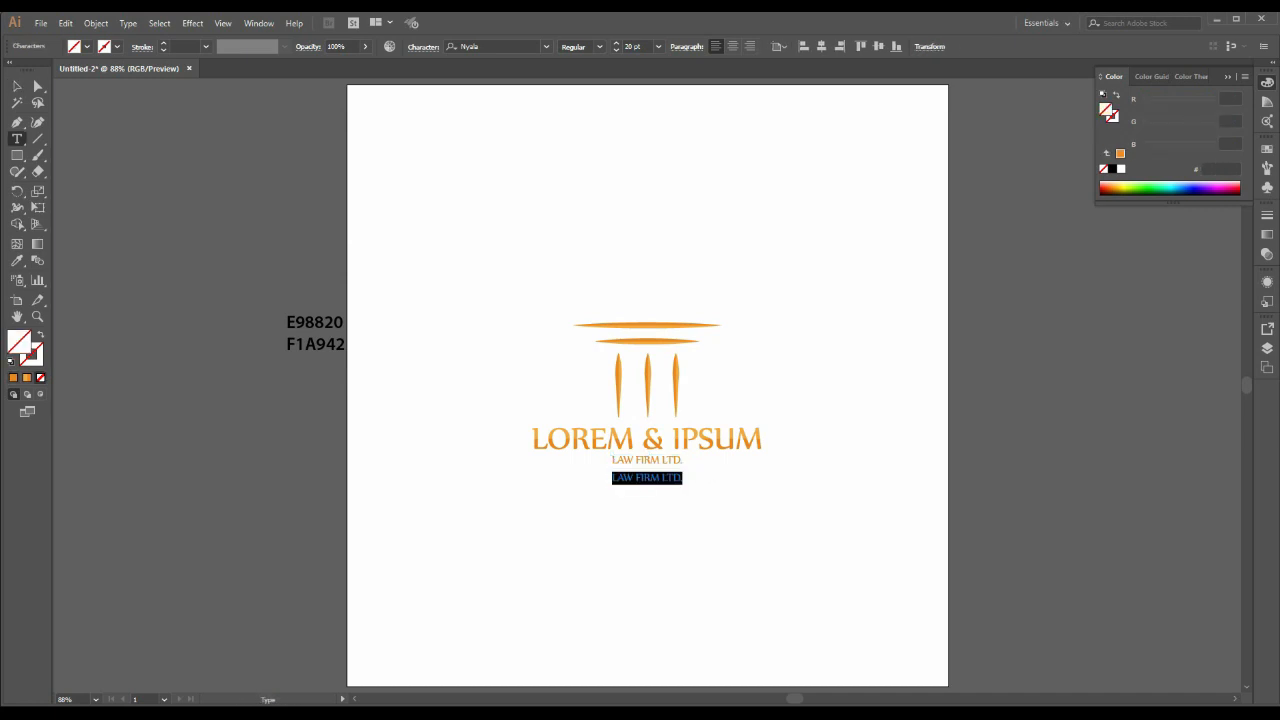
type("INNER TEMPLE")
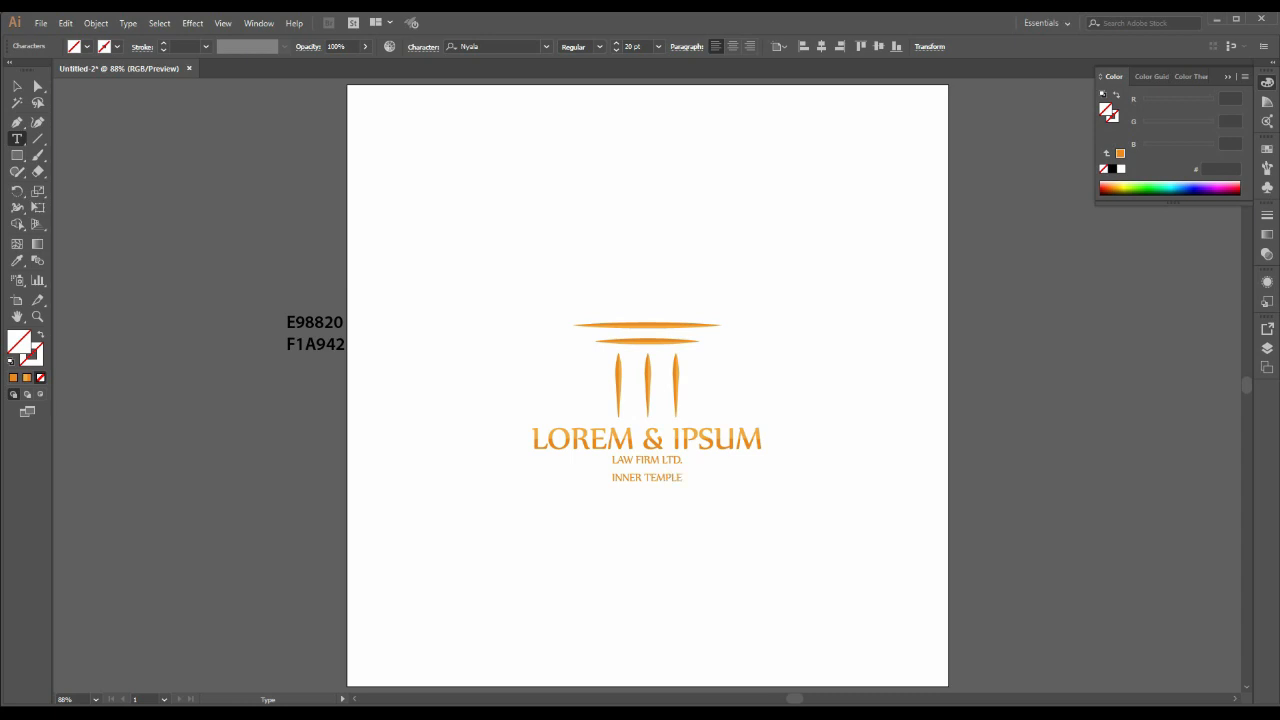
type(" BARRISTER AT LAW")
key("Escape")
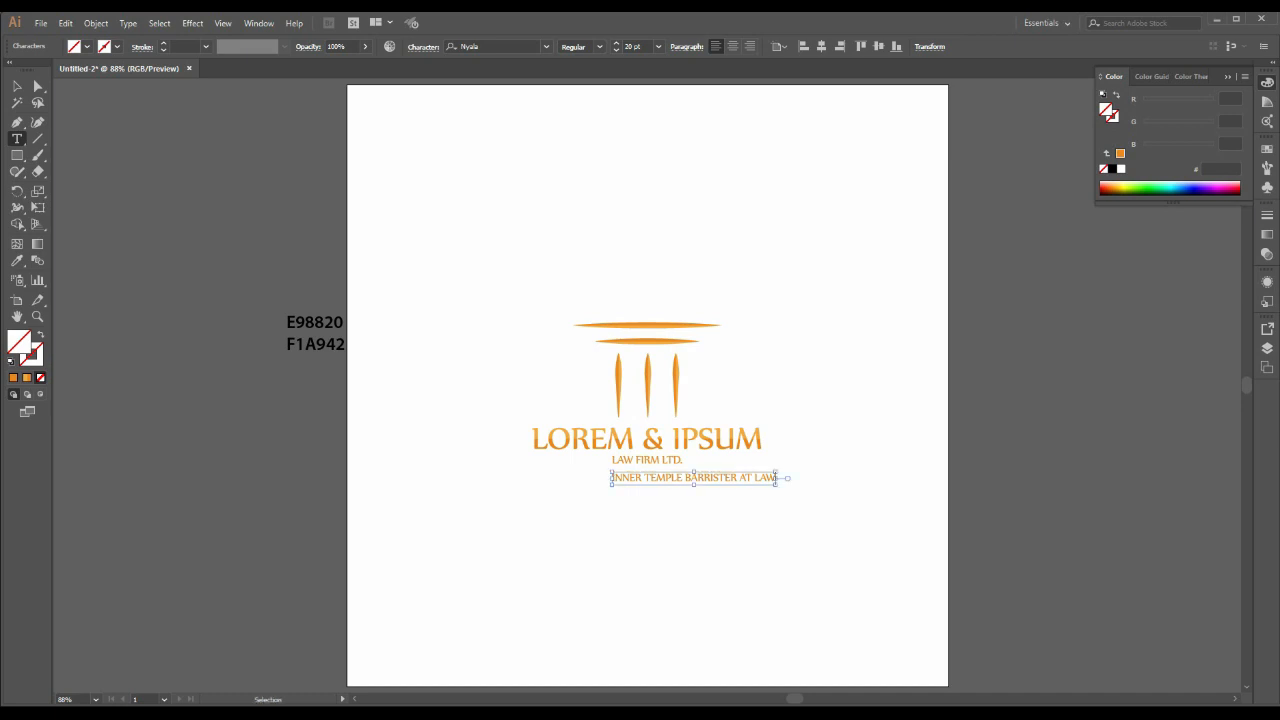
- Set the tagline's font size to 18 pt and centre the three text lines on each other
left_click(616, 50)
left_click(616, 50)
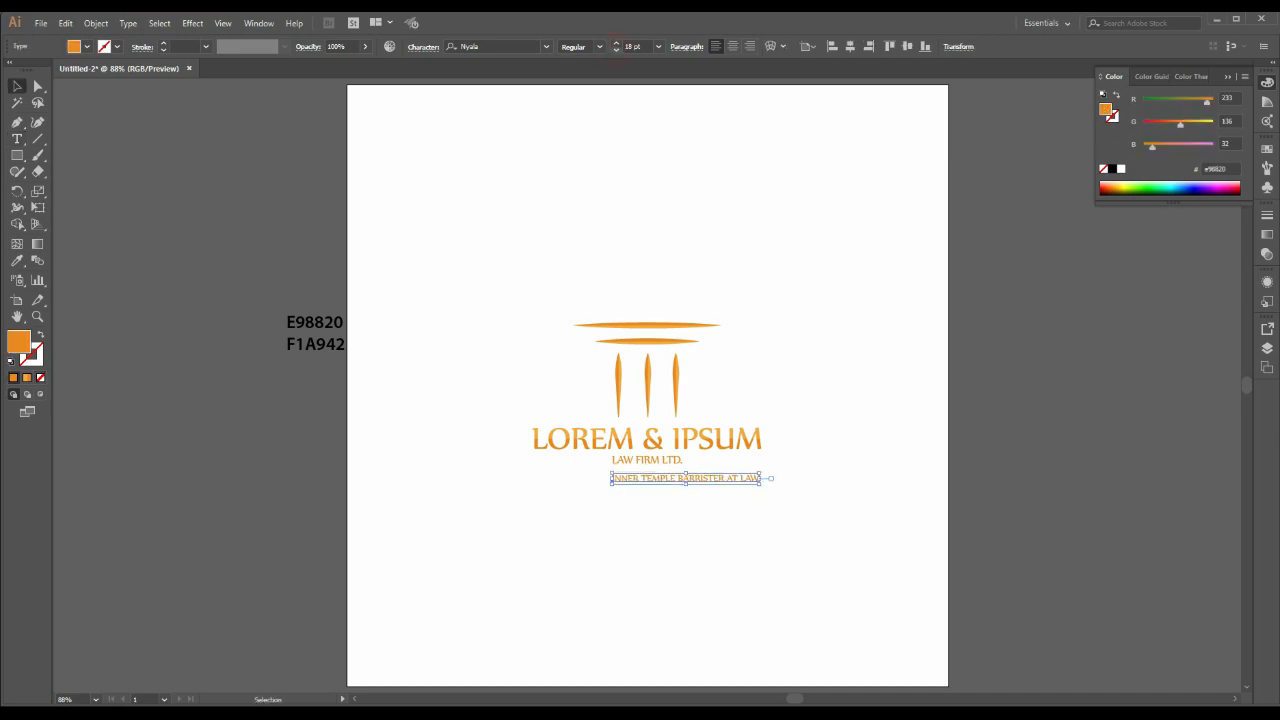
left_click_drag(733, 419, 661, 482)
left_click(733, 46)
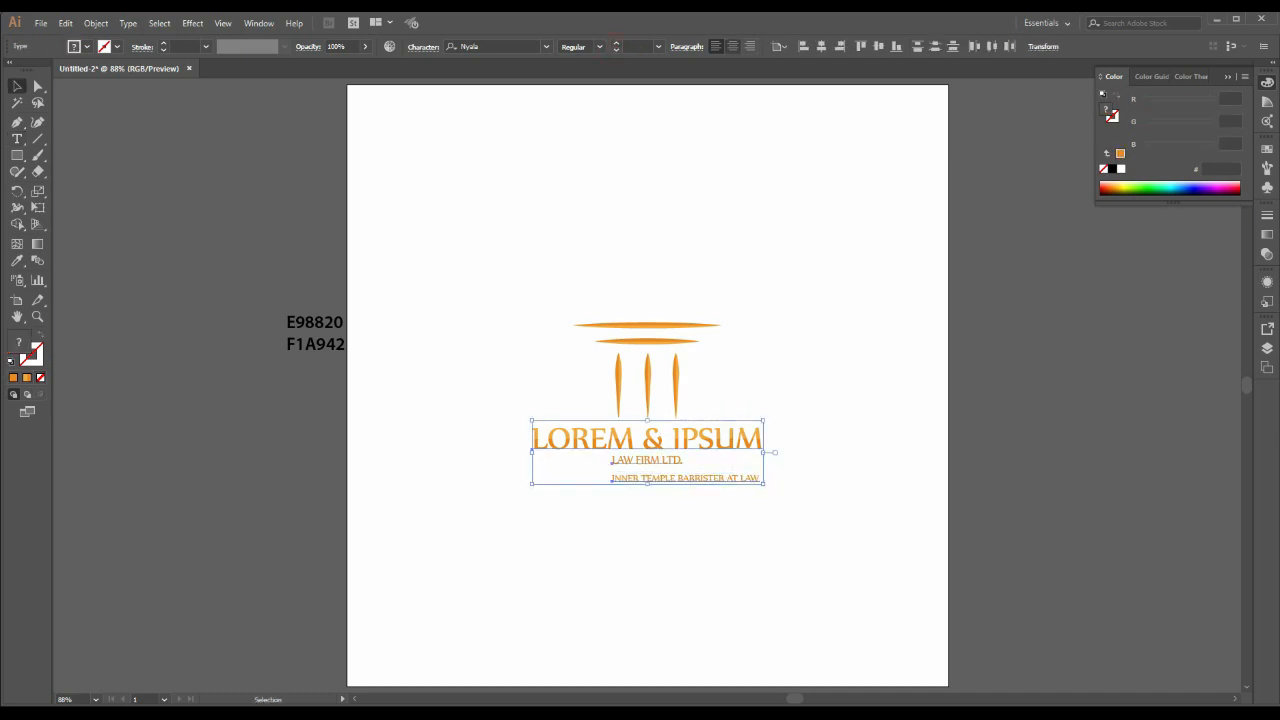
left_click(821, 46)
left_click(786, 300)
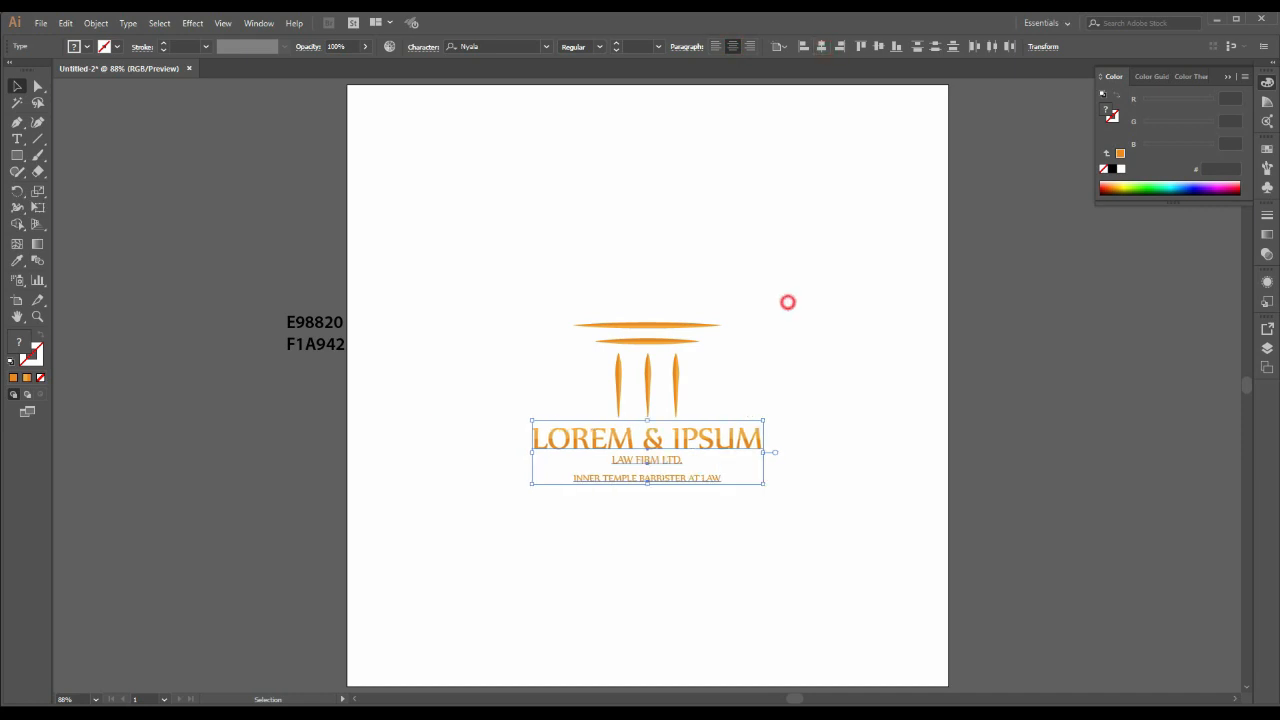
- Draw a horizontal line about 387.5 px long between LAW FIRM LTD. and the tagline
key("ctrl+equal")
key("ctrl+equal")
key("ctrl+equal")
scroll(650, 420, "down", 3)
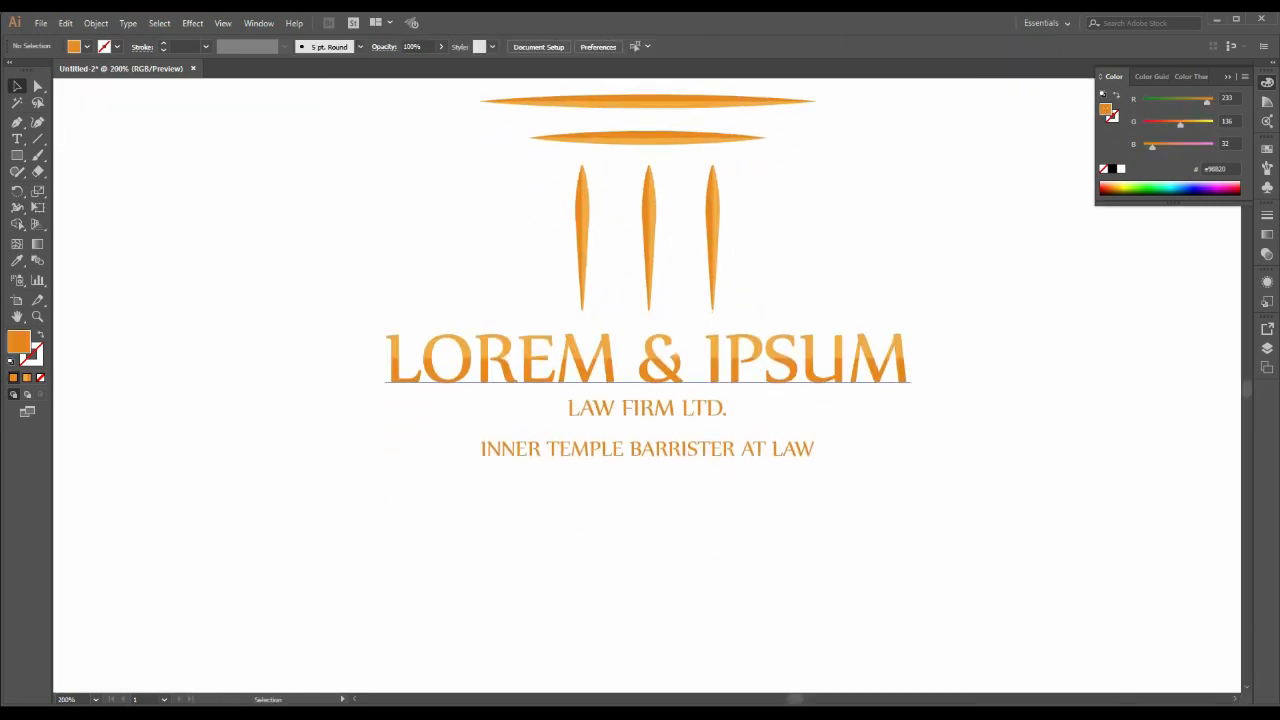
left_click(602, 449)
left_click(433, 419)
left_click(38, 139)
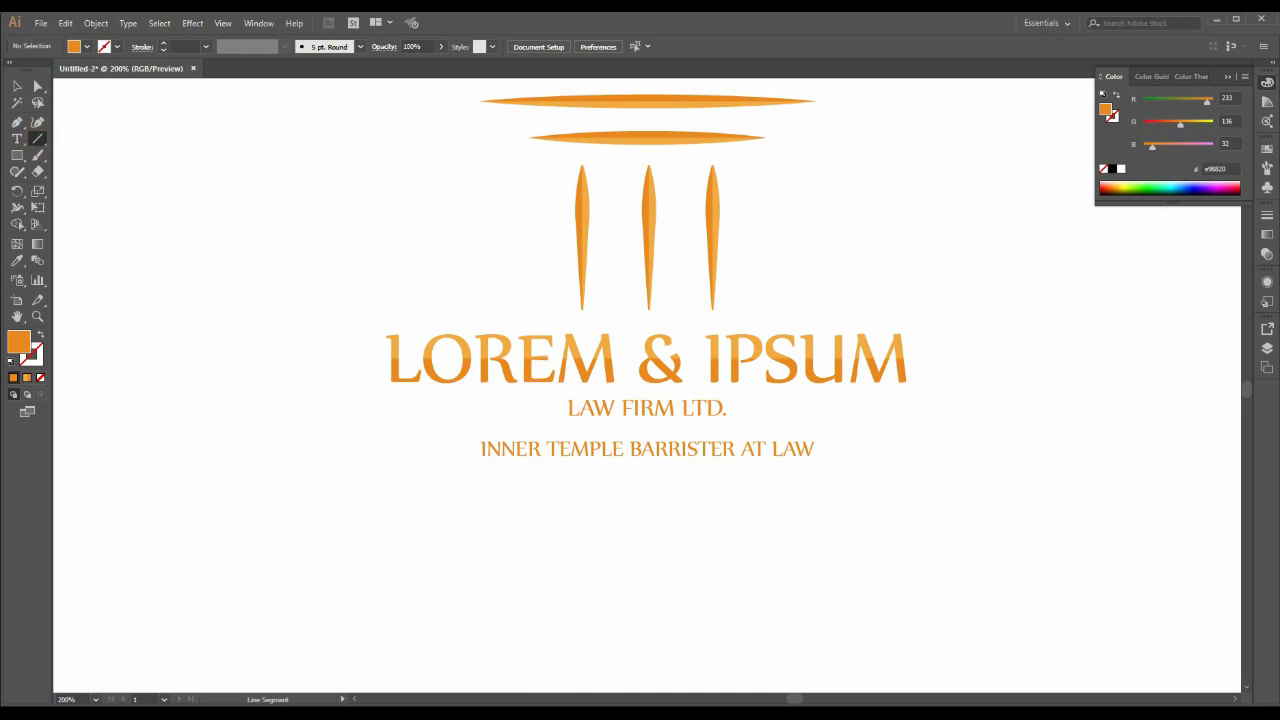
left_click_drag(384, 425, 914, 425)
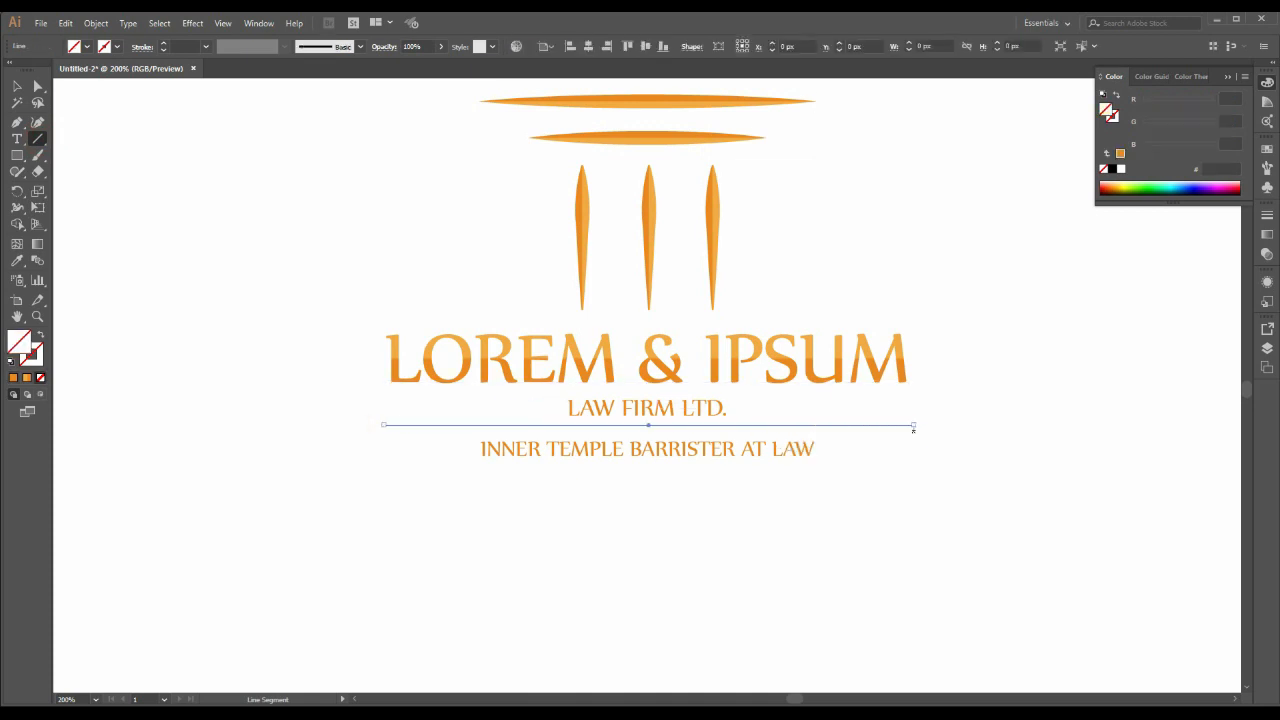
- Give the line an orange E98820 stroke with no fill and a stroke weight of 3 pt
key("v")
left_click(33, 355)
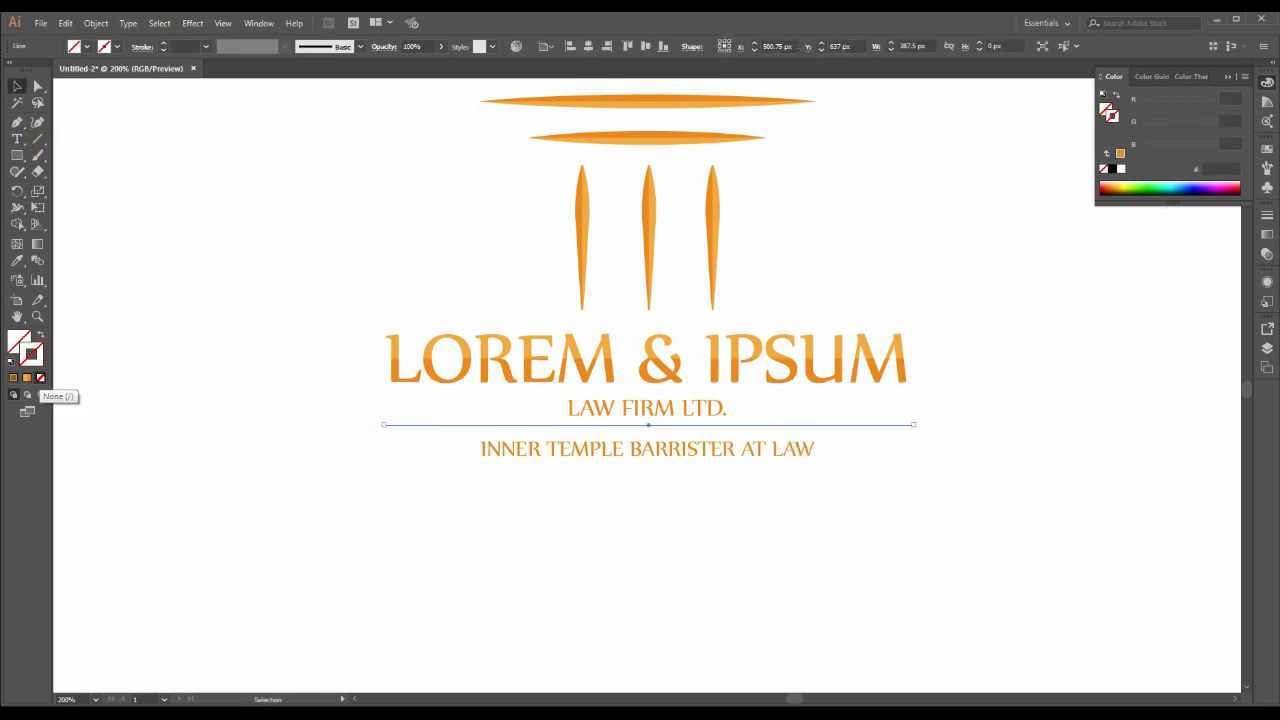
left_click(13, 377)
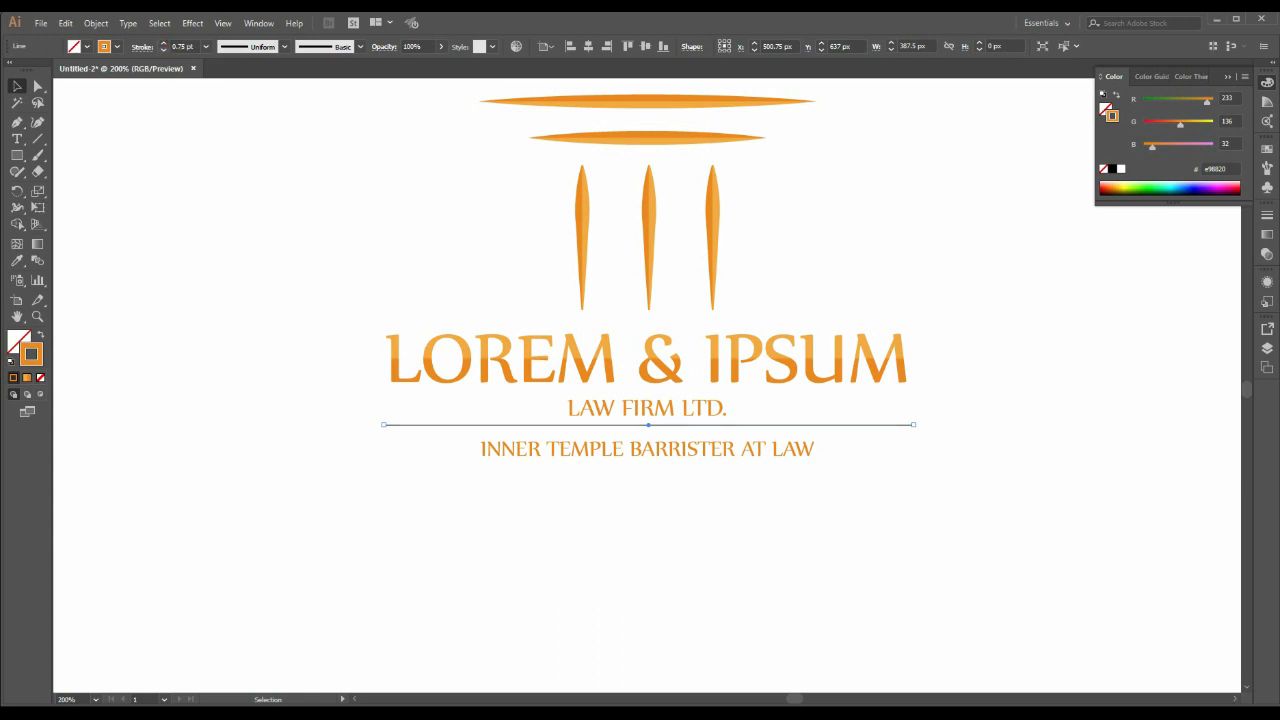
key("slash")
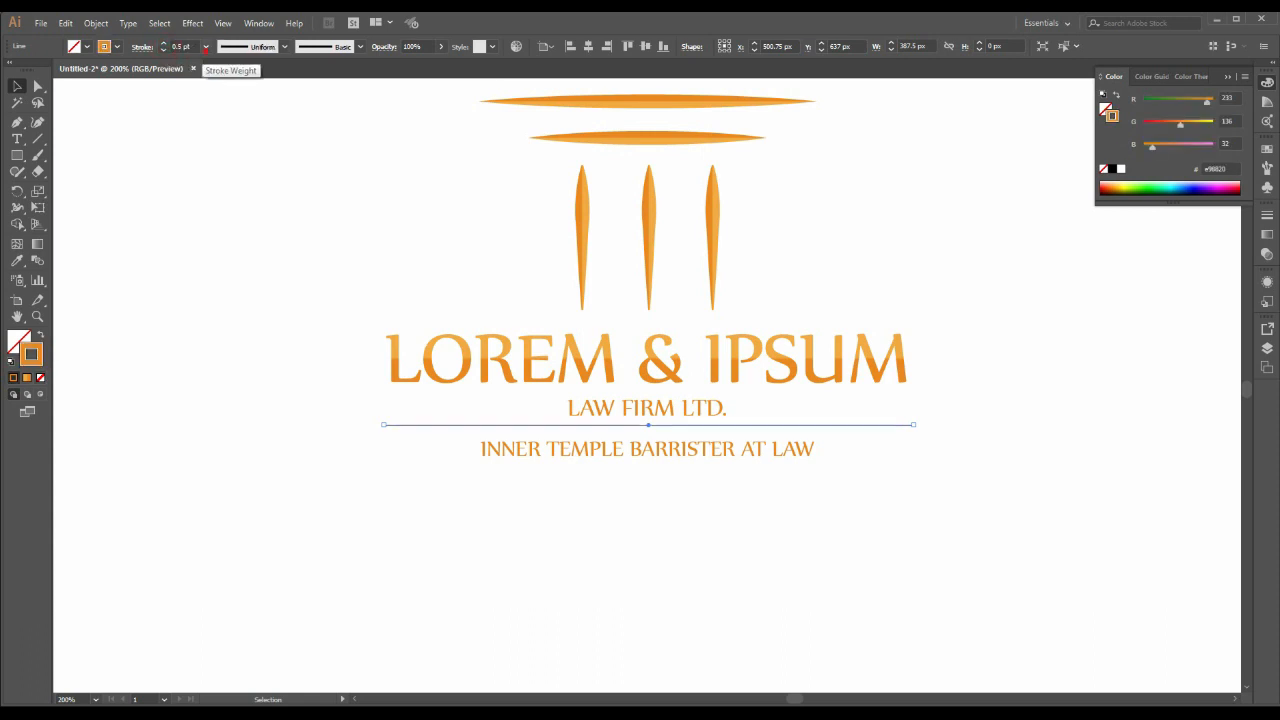
left_click(206, 46)
left_click(228, 180)
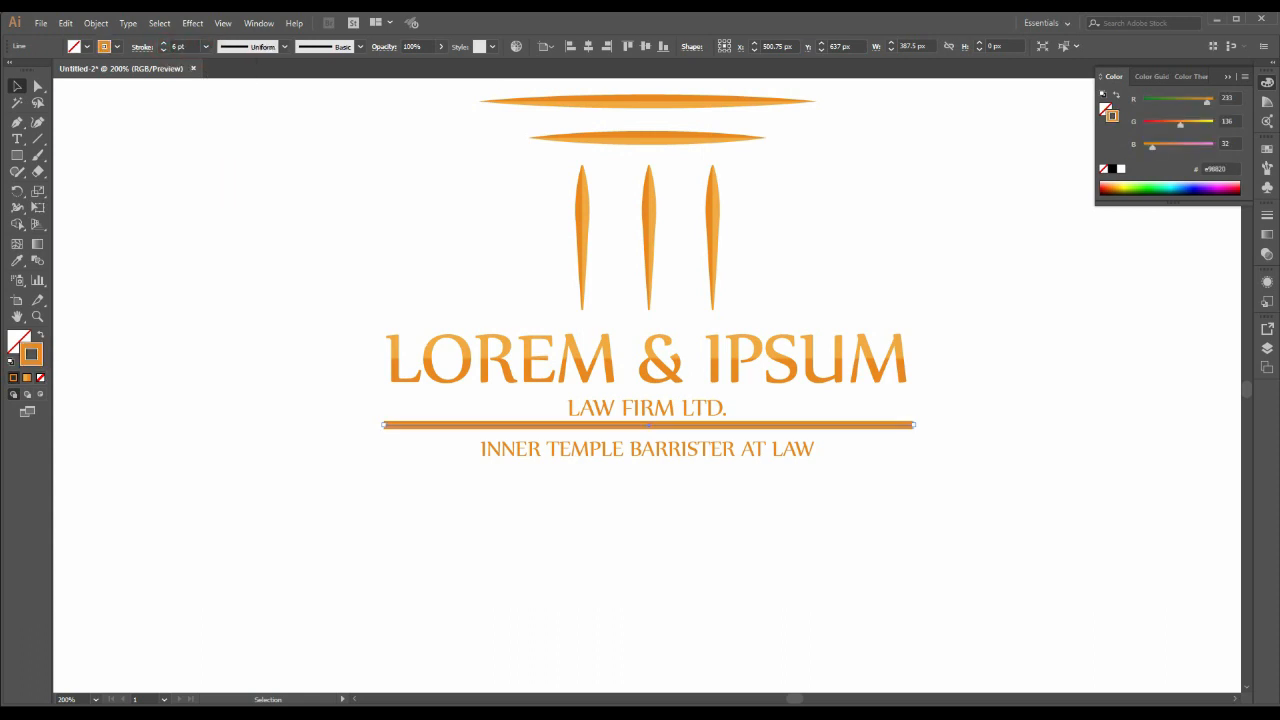
left_click(206, 46)
left_click(212, 140)
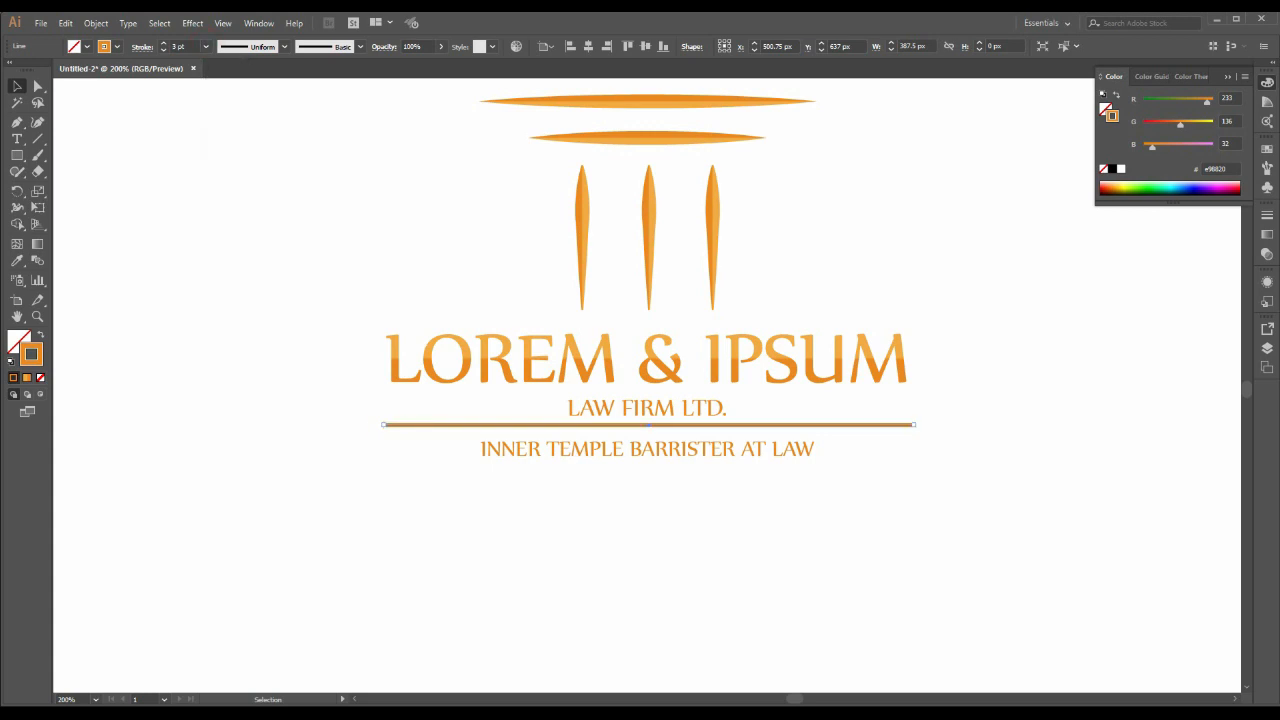
- Show the rulers and place vertical guides at the outer left and right edges of LOREM & IPSUM
left_click_drag(383, 424, 395, 424)
left_click(222, 22)
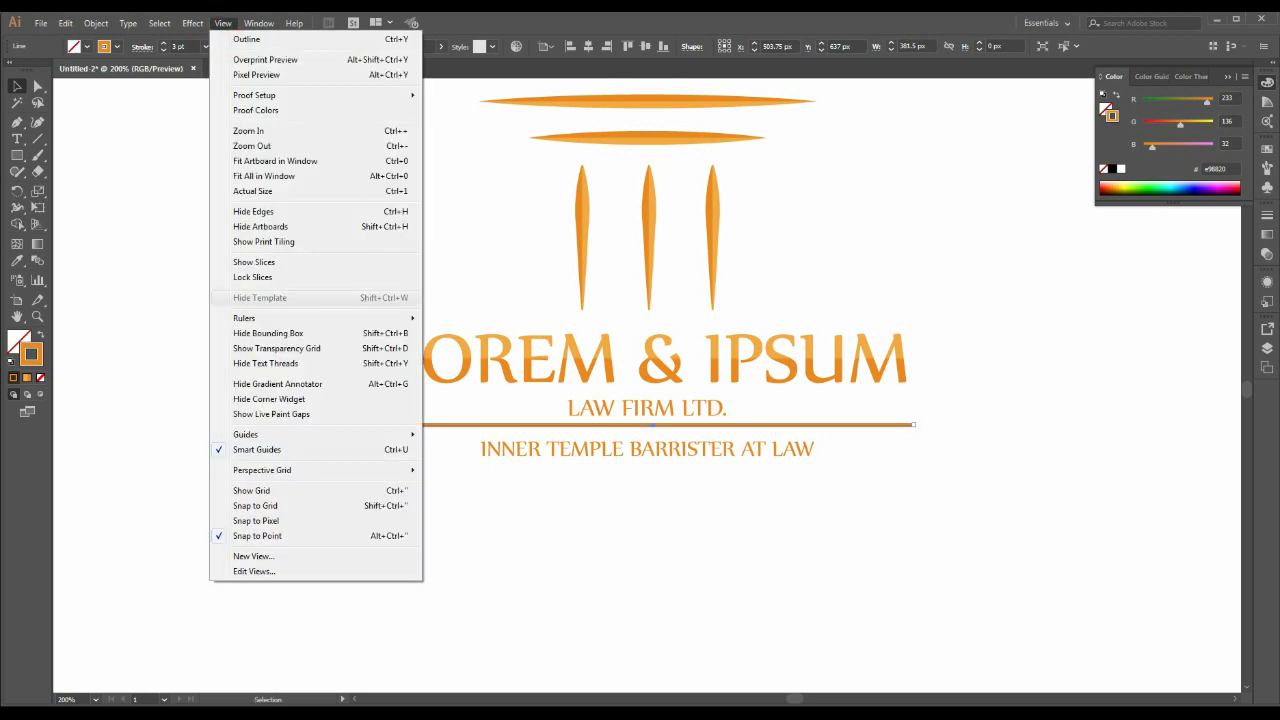
mouse_move(290, 318)
left_click(450, 318)
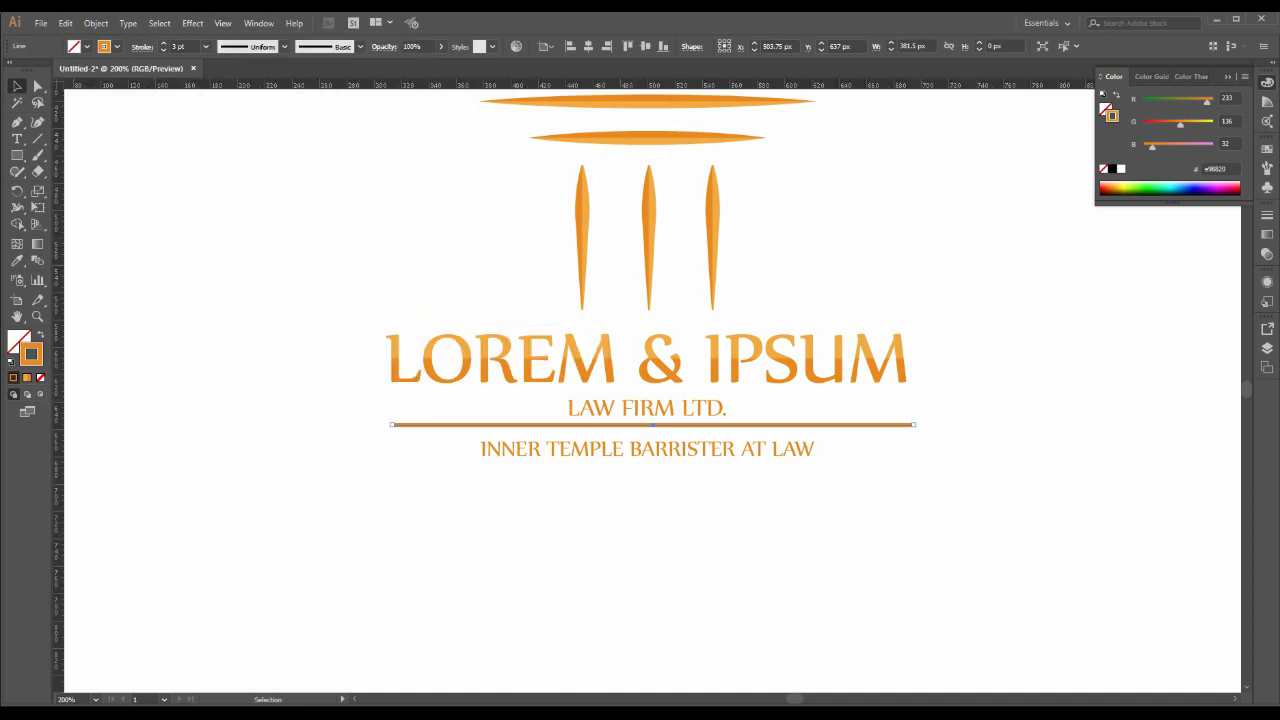
left_click_drag(58, 410, 387, 410)
left_click_drag(58, 410, 906, 410)
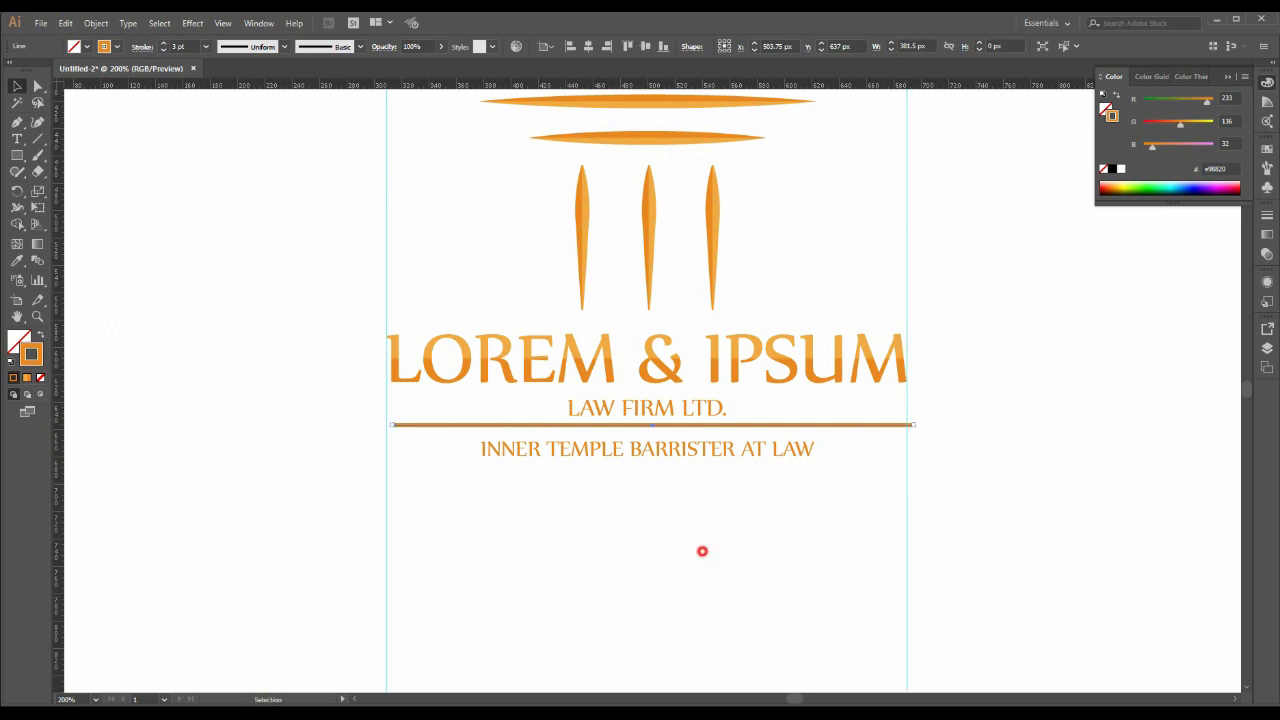
left_click(700, 549)
- Adjust both ends of the horizontal line so they meet the two vertical guides
left_click(708, 425)
key("ctrl+plus")
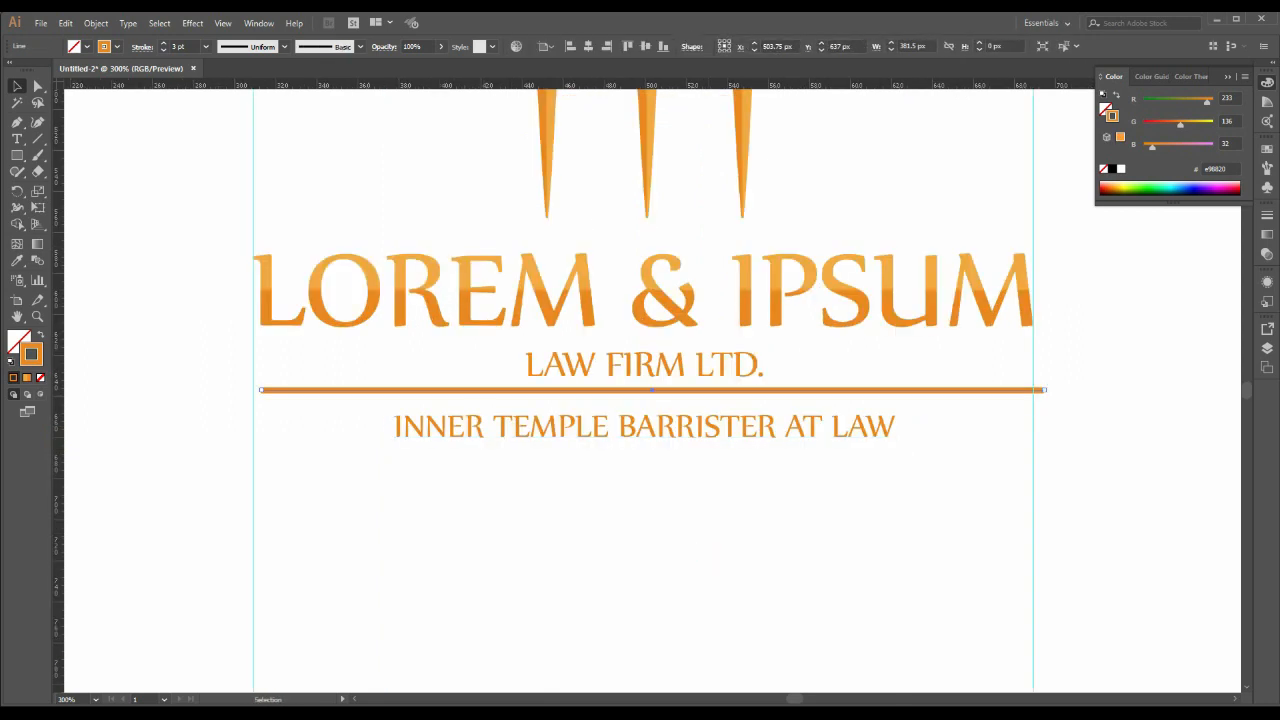
left_click_drag(1043, 390, 1035, 390)
left_click_drag(261, 390, 253, 390)
left_click(200, 300)
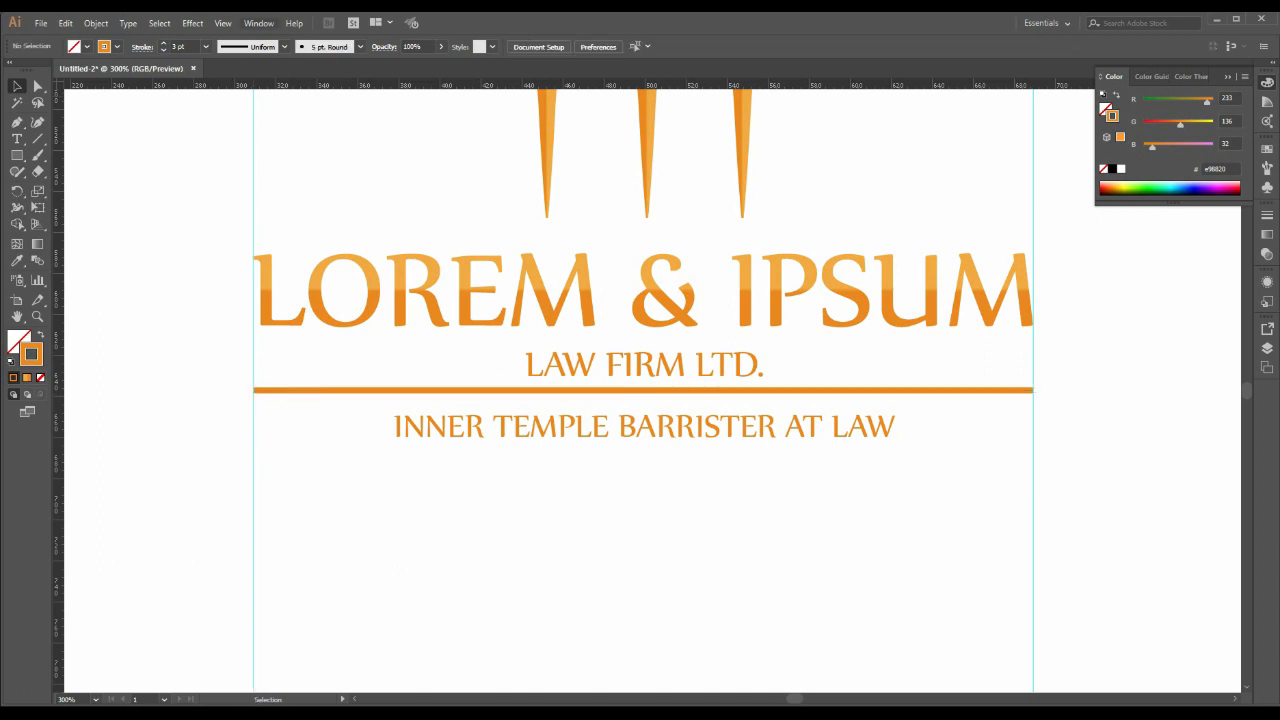
left_click(222, 22)
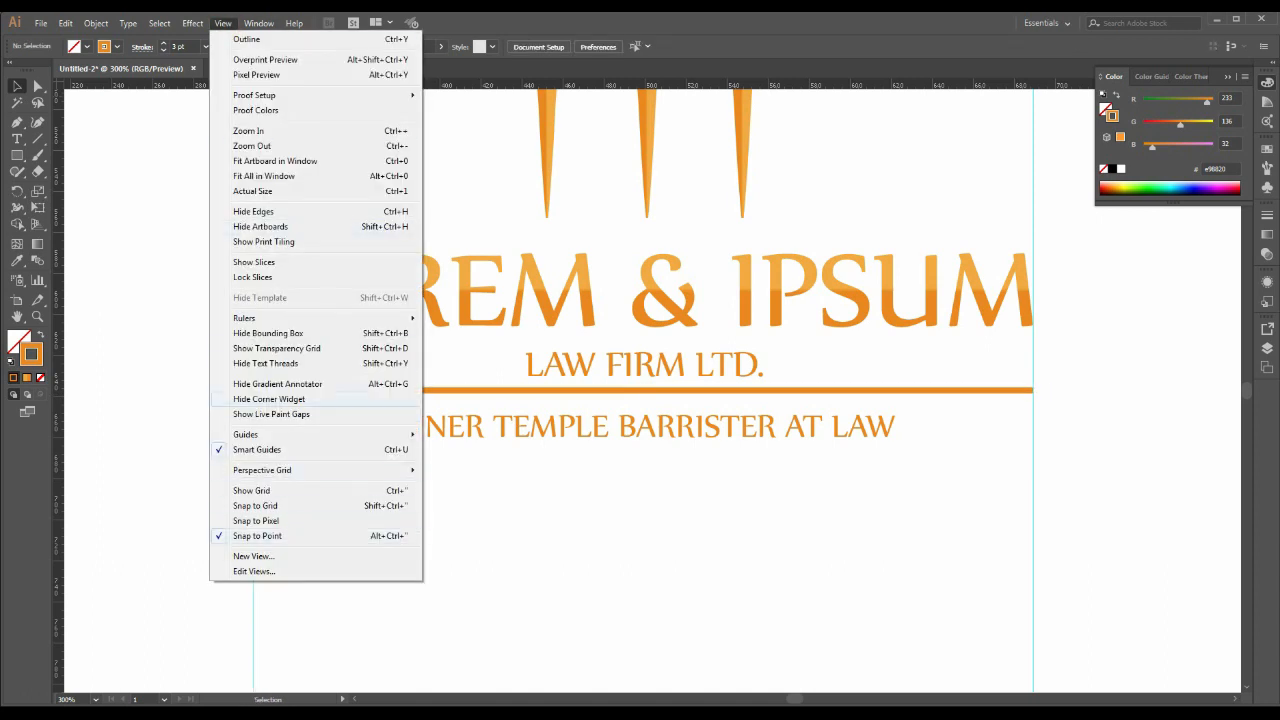
mouse_move(262, 470)
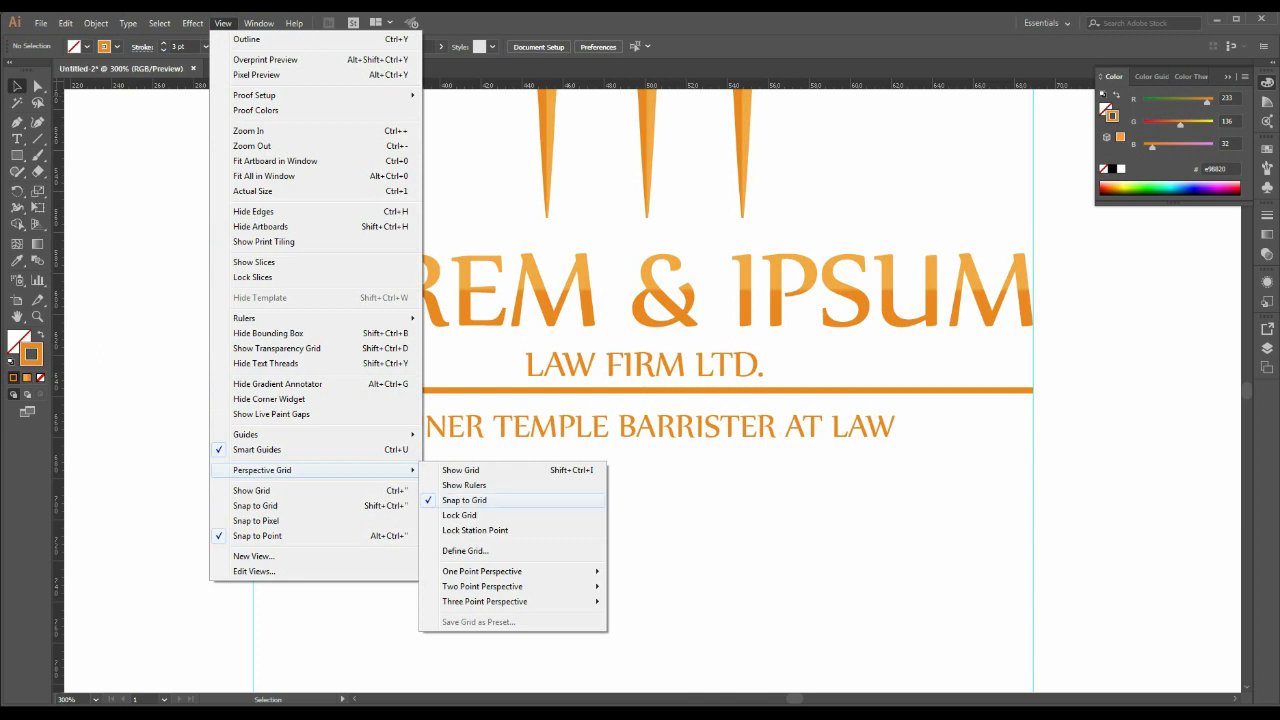
left_click(637, 494)
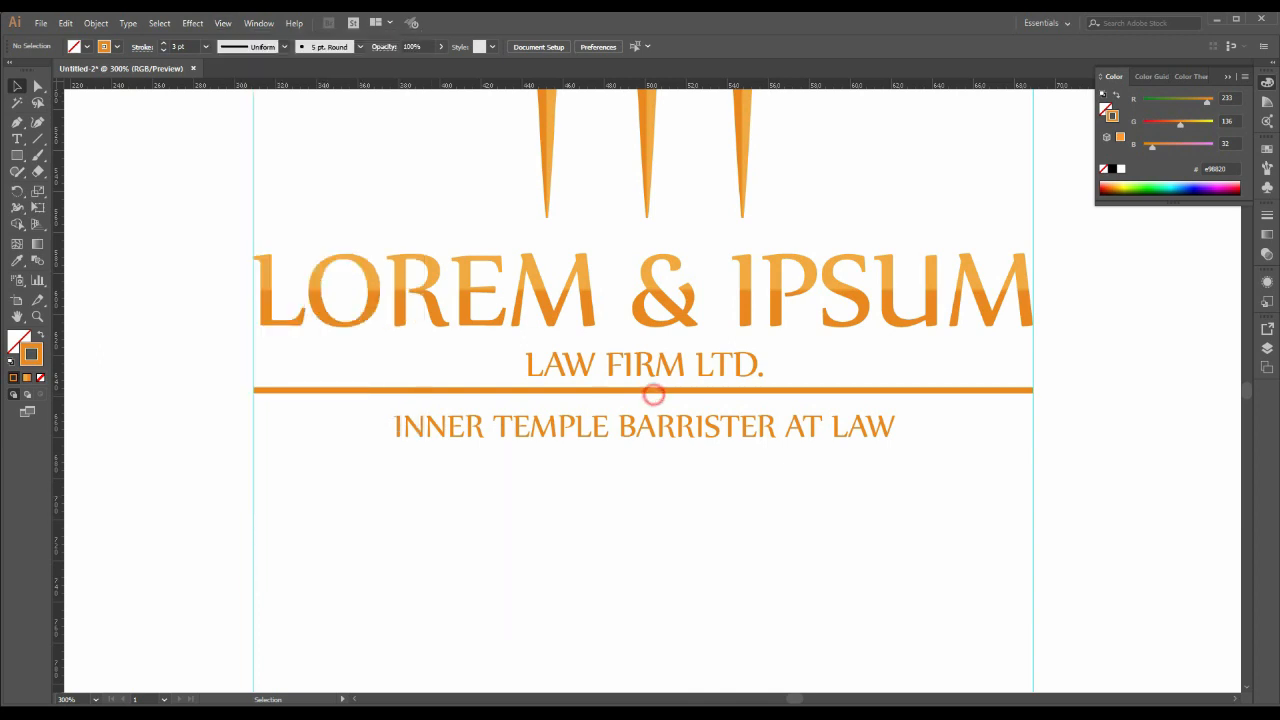
- Move the line slightly down towards the tagline and place a copy of it just below the tagline
left_click(660, 390)
left_click_drag(658, 389, 695, 457)
- Raise the letter tracking of the tagline INNER TEMPLE BARRISTER AT LAW to 200
left_click(680, 430)
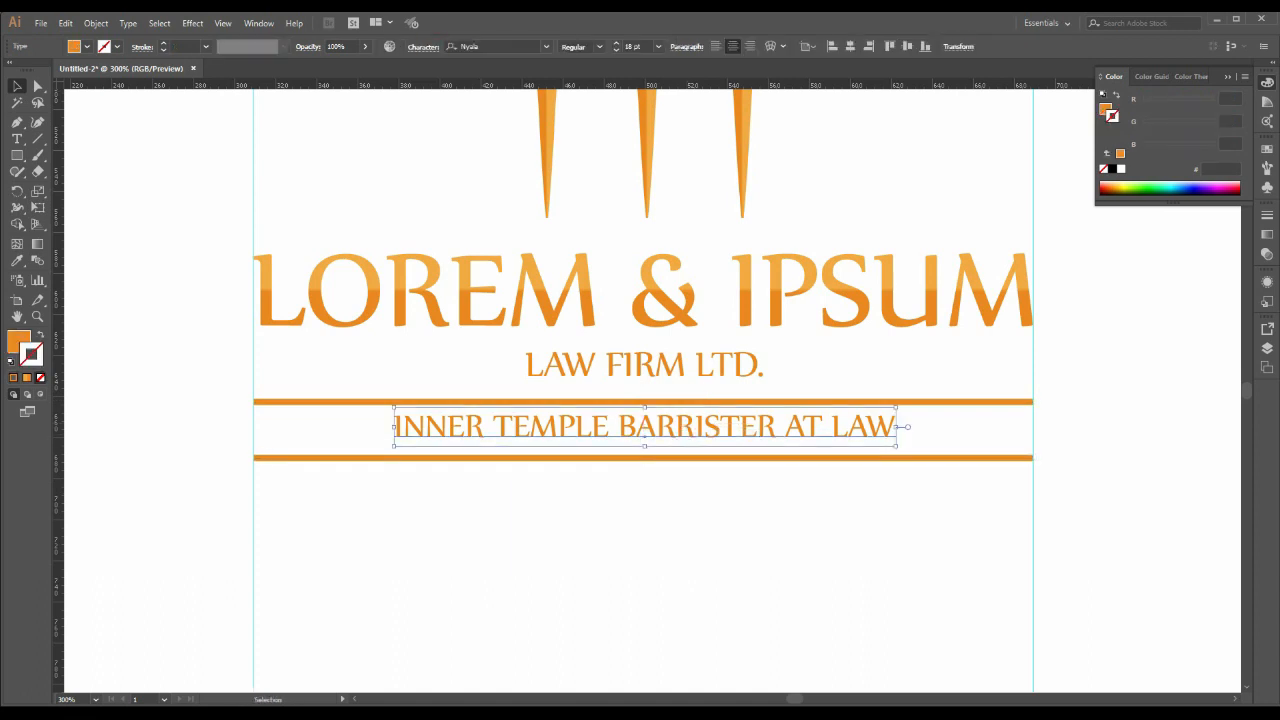
left_click(425, 46)
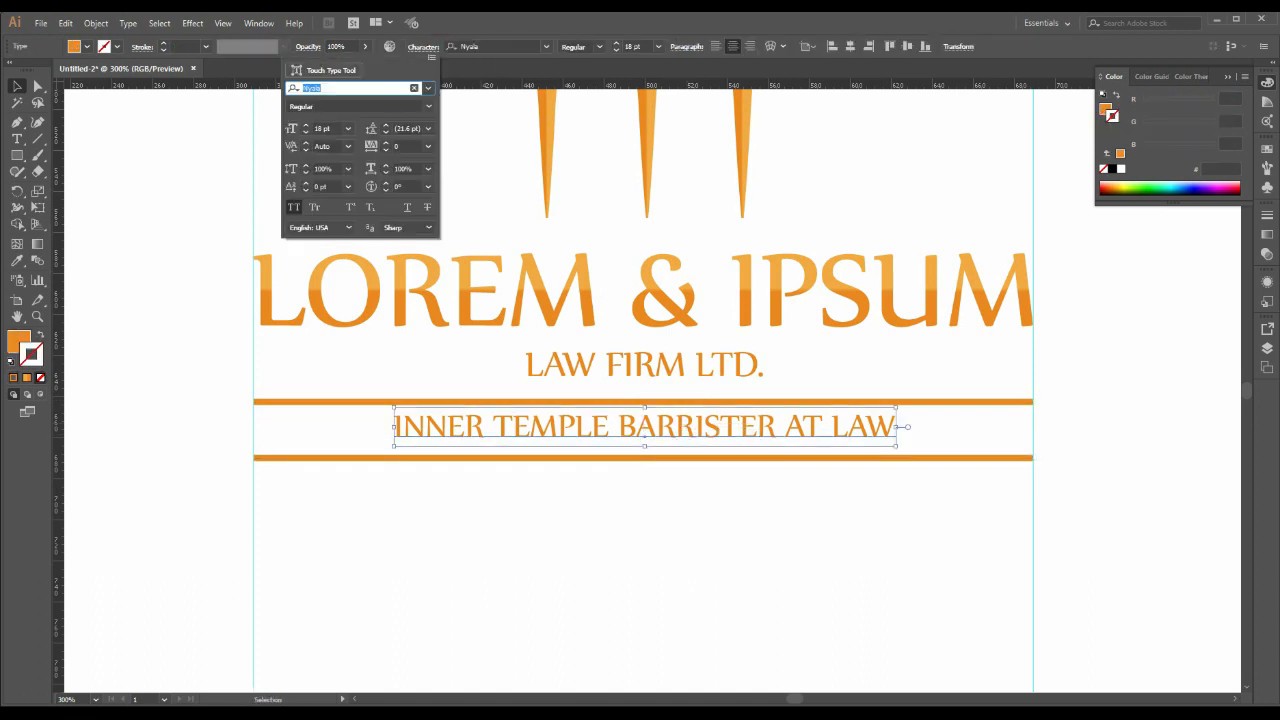
left_click(428, 146)
left_click(442, 302)
left_click(428, 146)
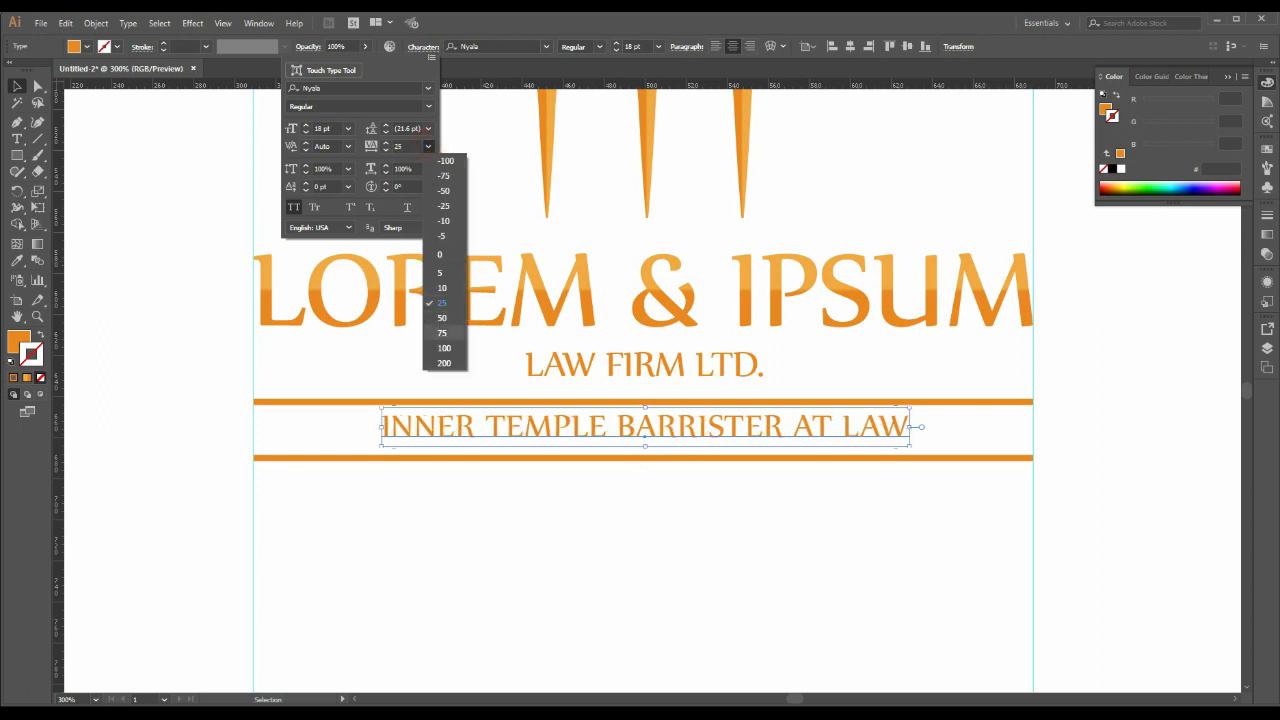
left_click(444, 347)
left_click(428, 146)
left_click(444, 364)
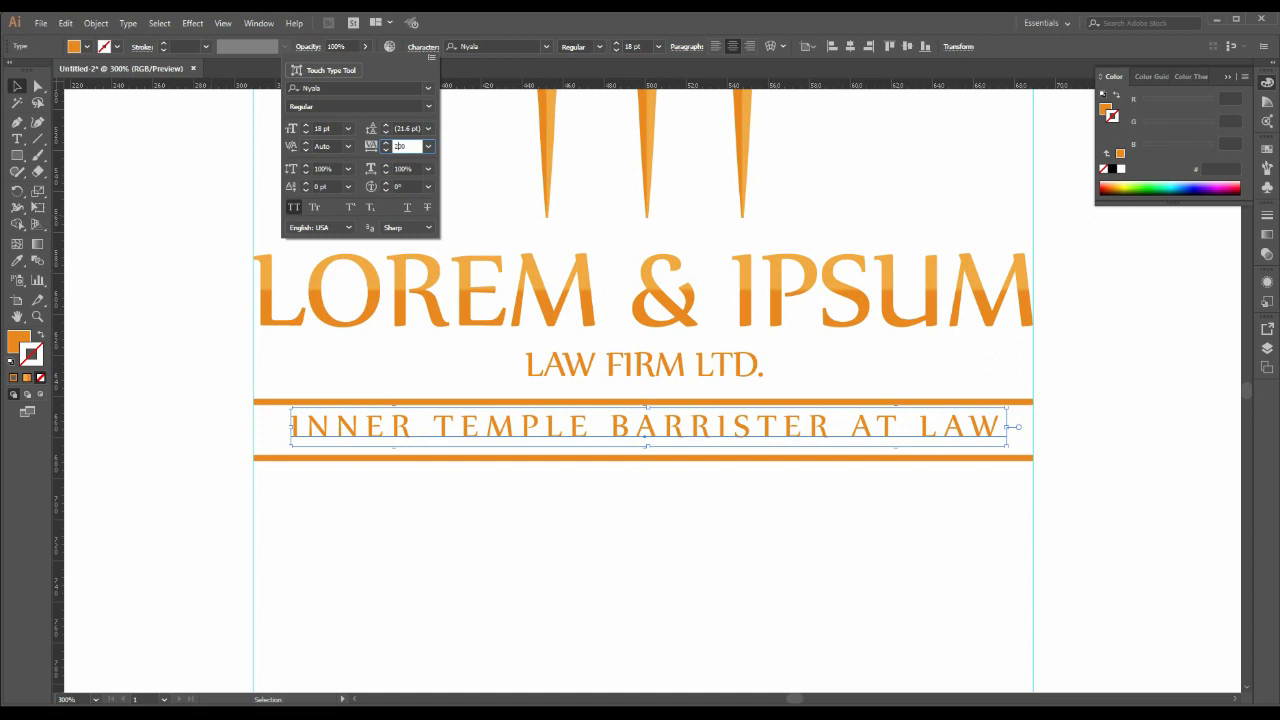
- Adjust the tagline's tracking until its text spans the two vertical guides, and move the lower horizontal line slightly up
type("300")
key("Return")
left_click(423, 46)
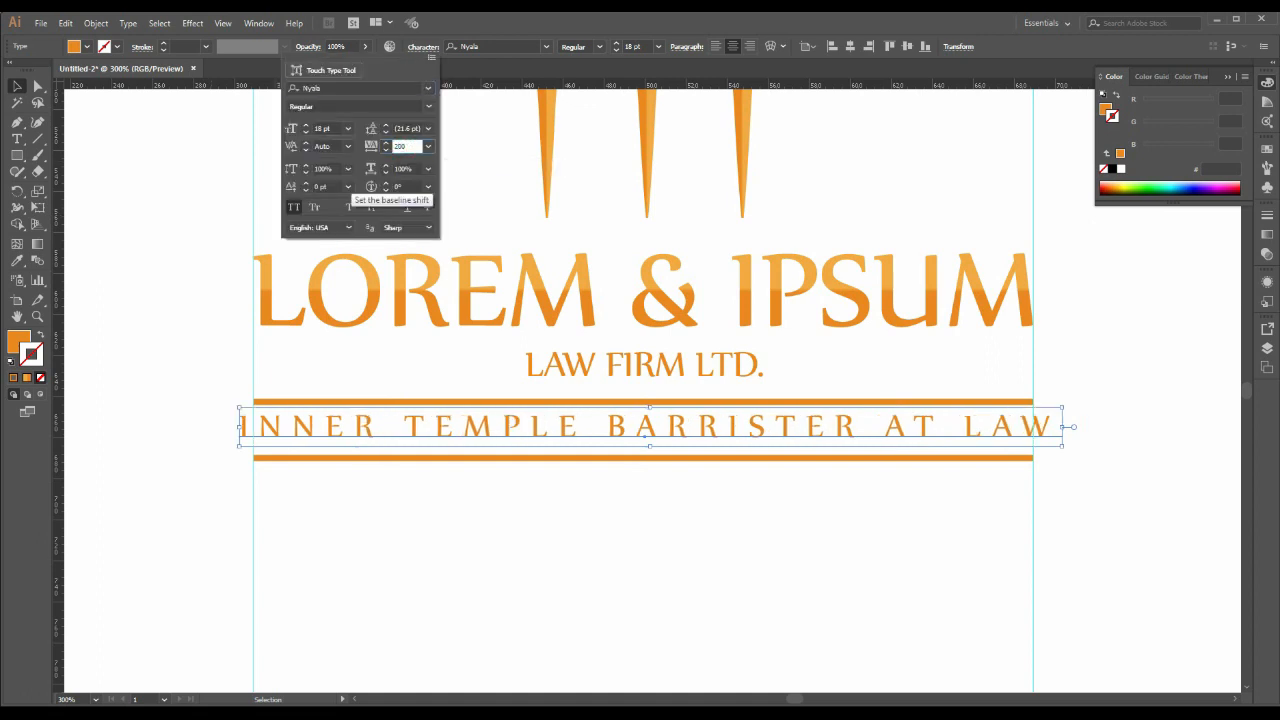
key("Return")
key("alt+Right")
key("alt+Right")
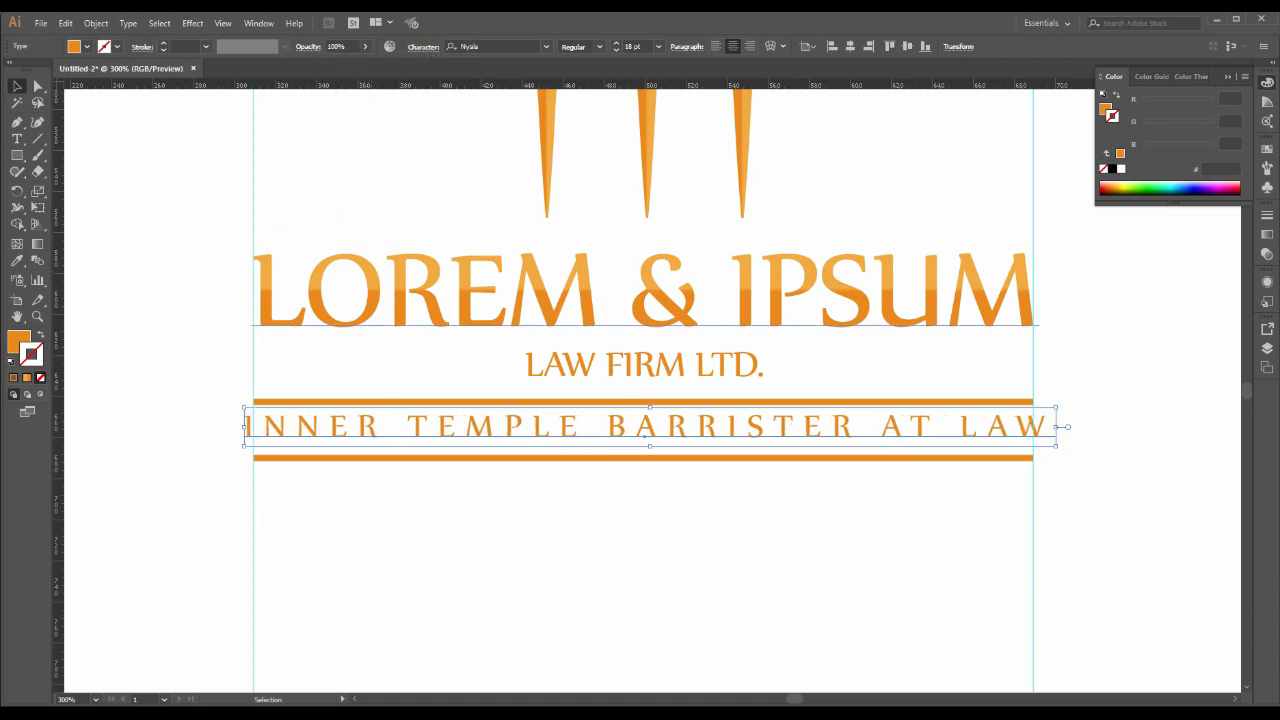
key("alt+Left")
key("ctrl+shift+a")
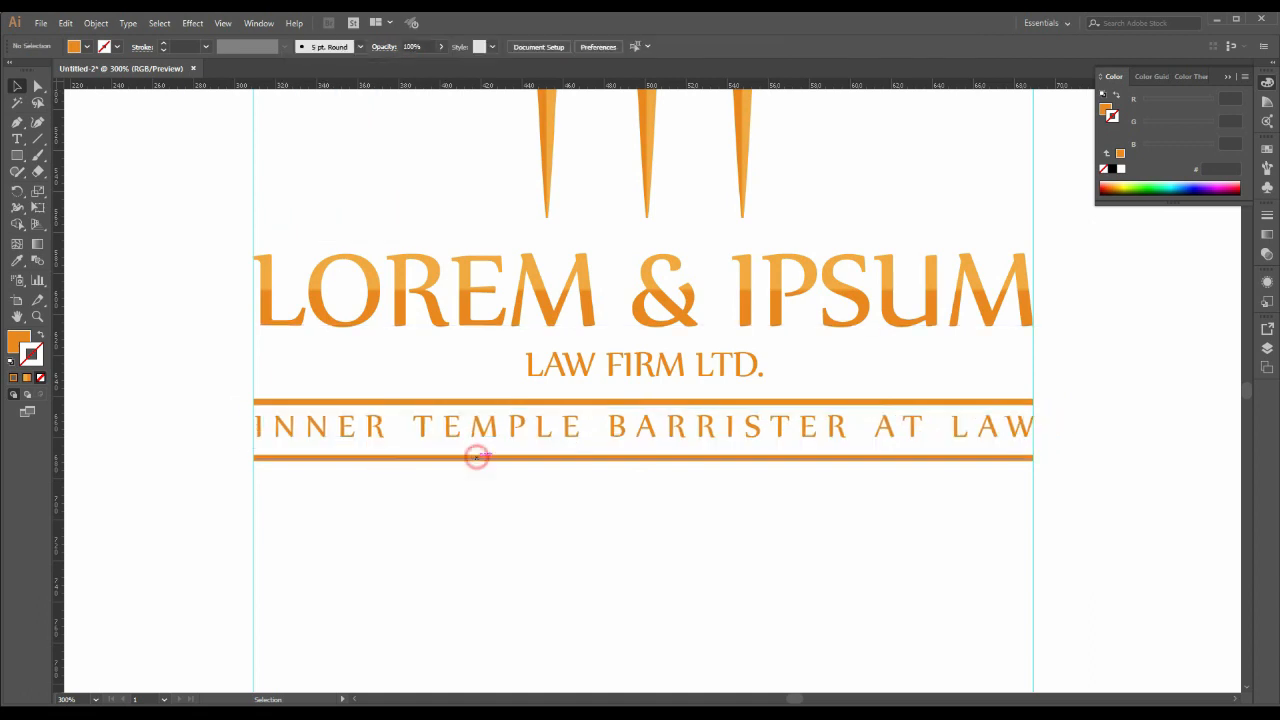
left_click(476, 455)
key("ctrl+shift+a")
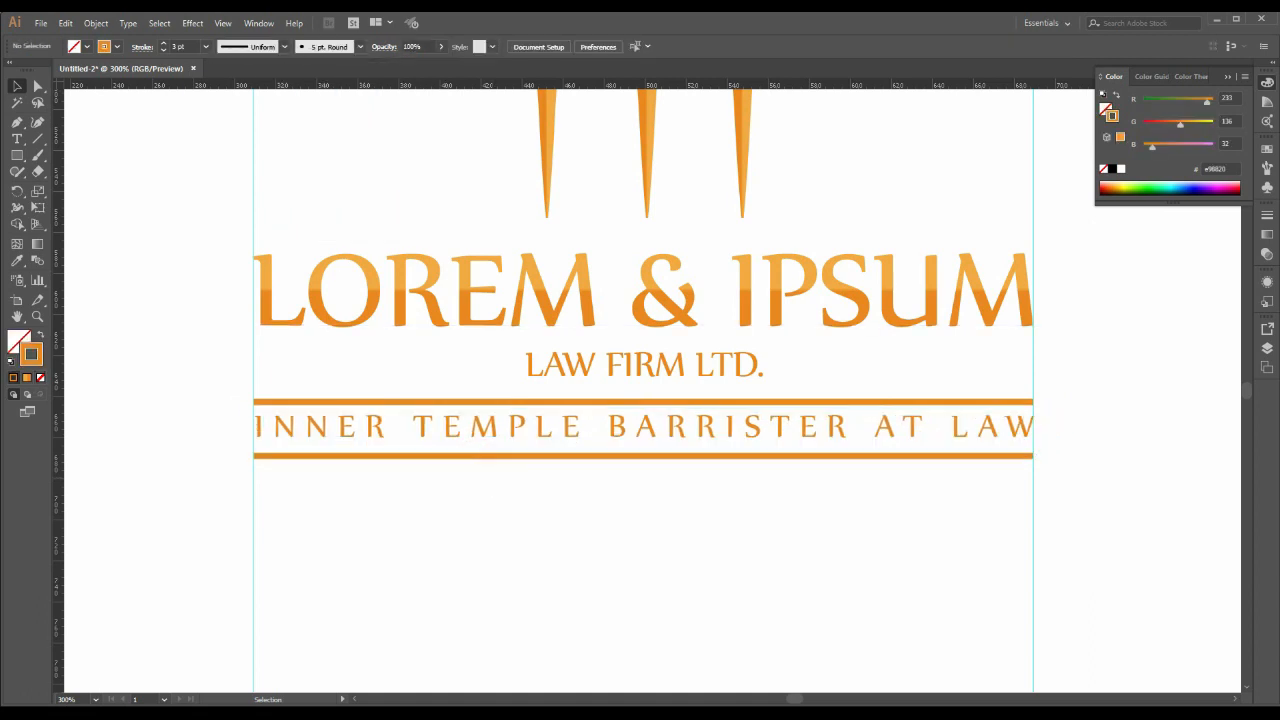
- Draw a 1000 by 1000 px rectangle covering the whole artboard, with a black 000000 fill and no stroke
key("ctrl+0")
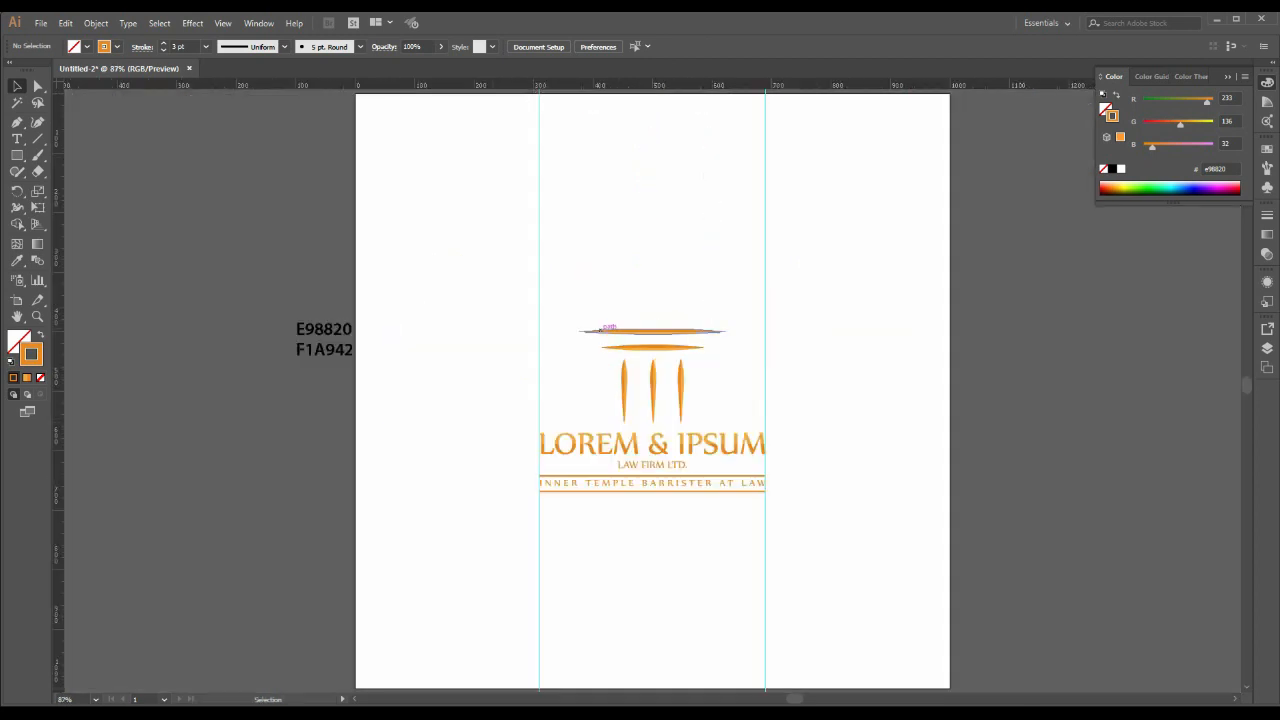
left_click(17, 155)
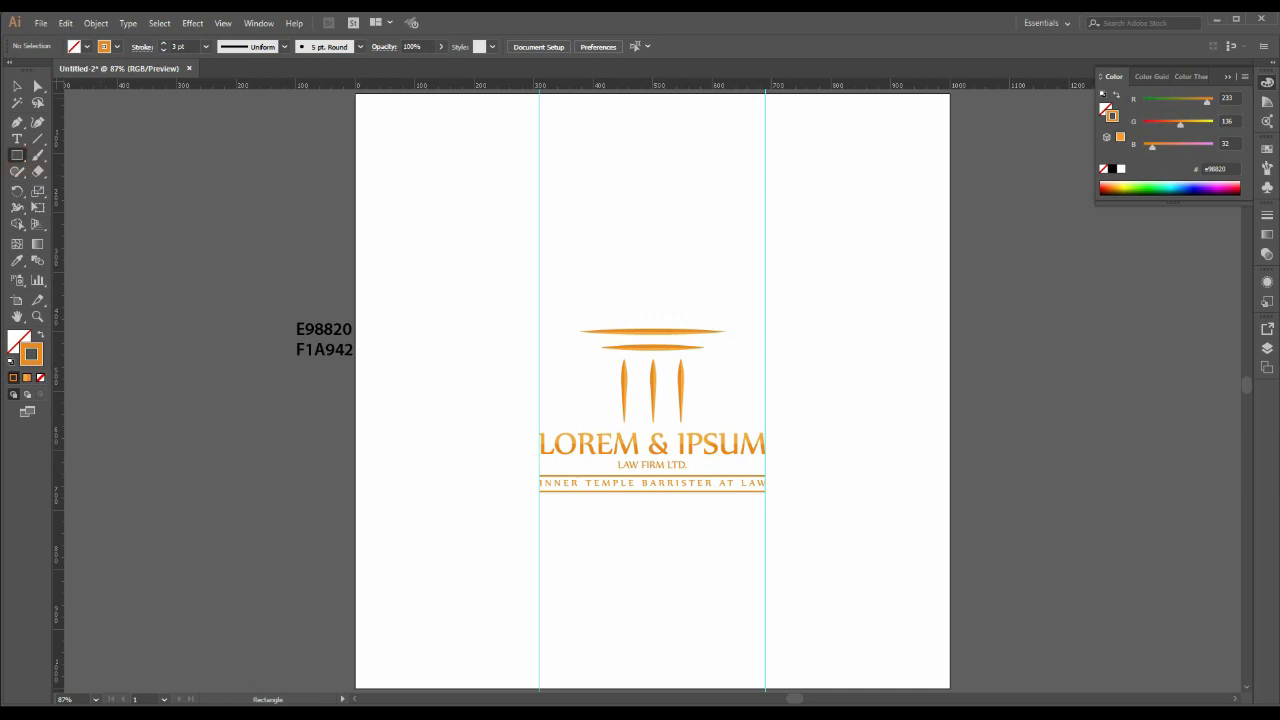
left_click_drag(356, 93, 950, 662)
left_click(40, 378)
left_click(24, 347)
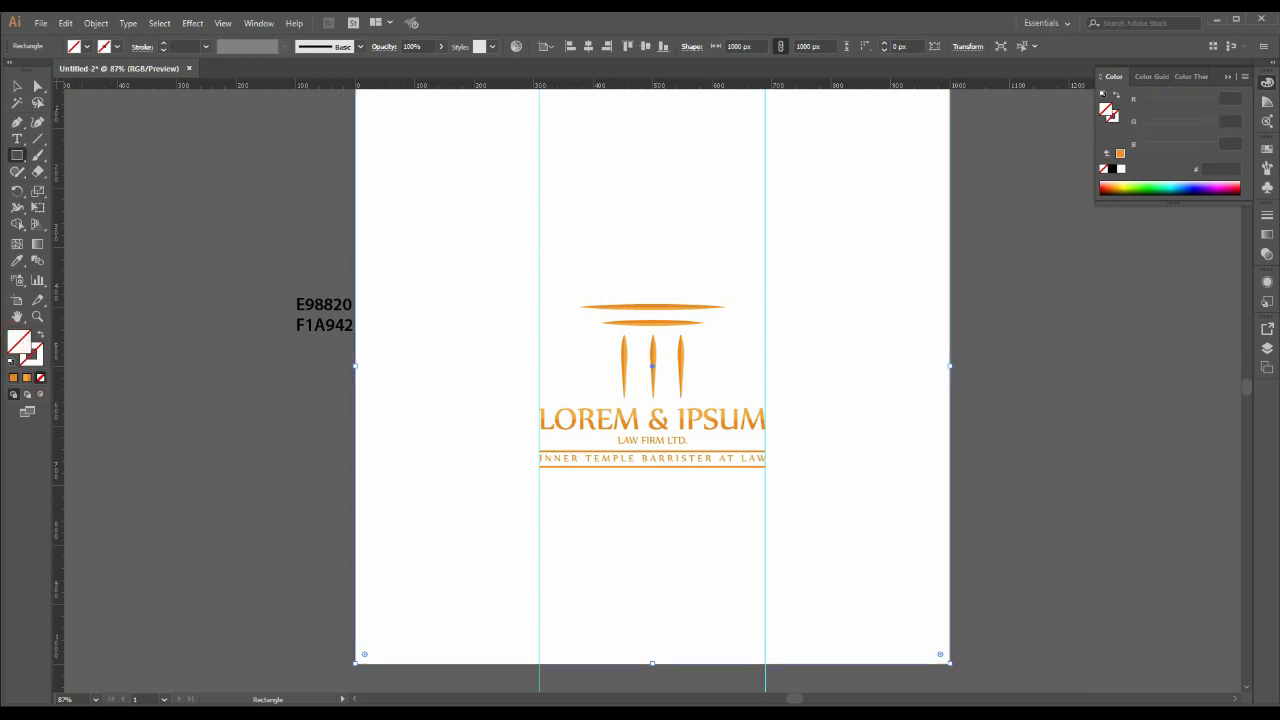
left_click(13, 378)
double_click(23, 347)
left_click(290, 335)
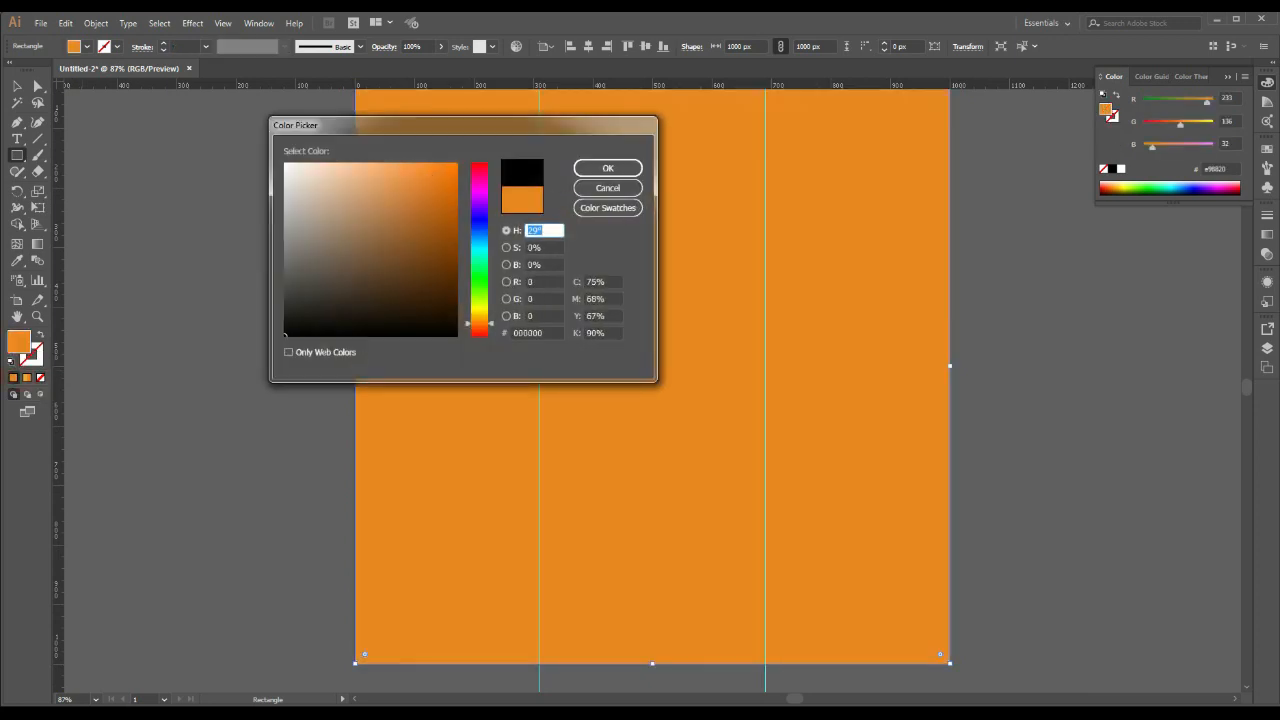
left_click(607, 168)
- Send the black rectangle to the back, behind the logo artwork
key("v")
right_click(473, 240)
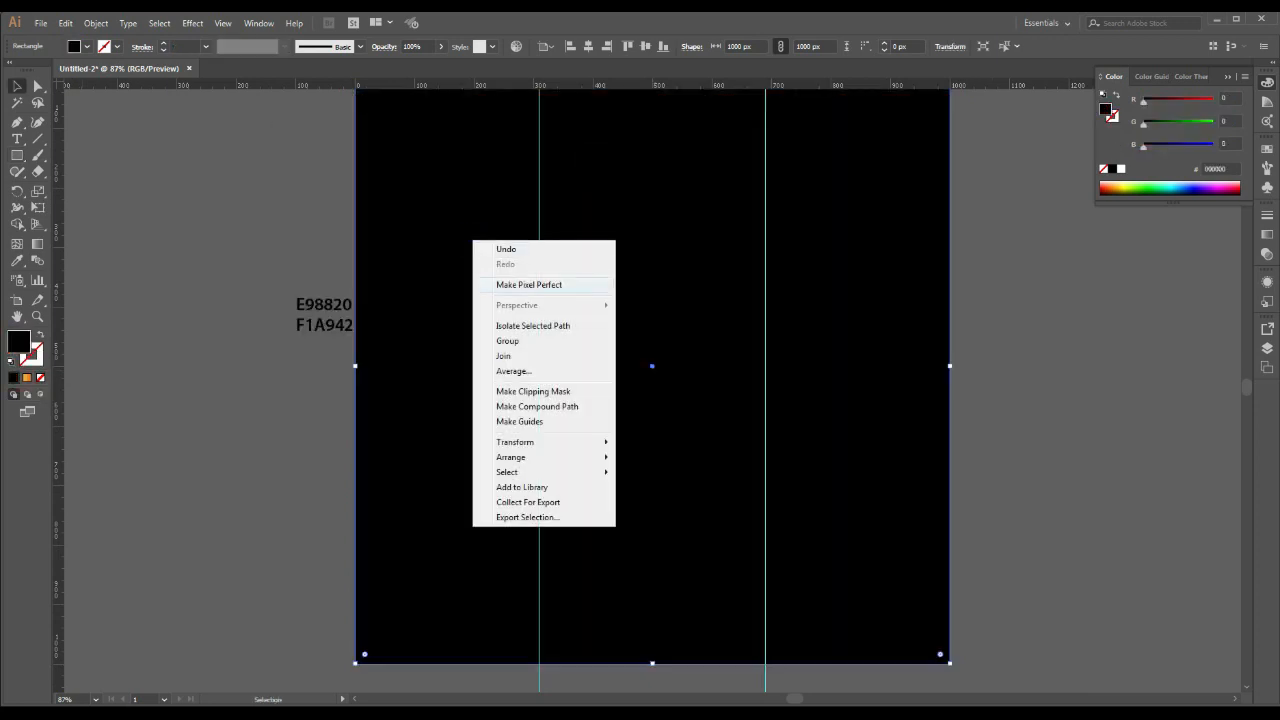
mouse_move(530, 457)
left_click(650, 503)
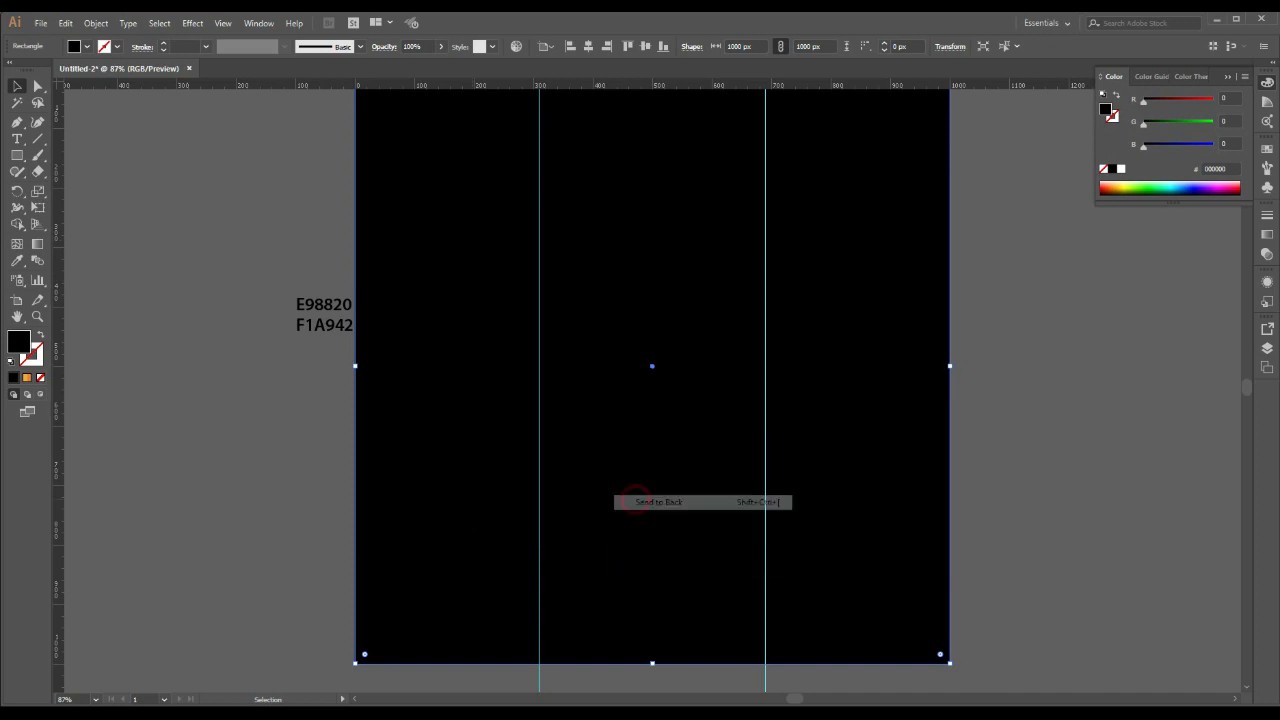
key("ctrl+shift+a")
- Expand Layer 1 and lock the black background rectangle, keeping it aligned with the artboard
left_click(720, 295)
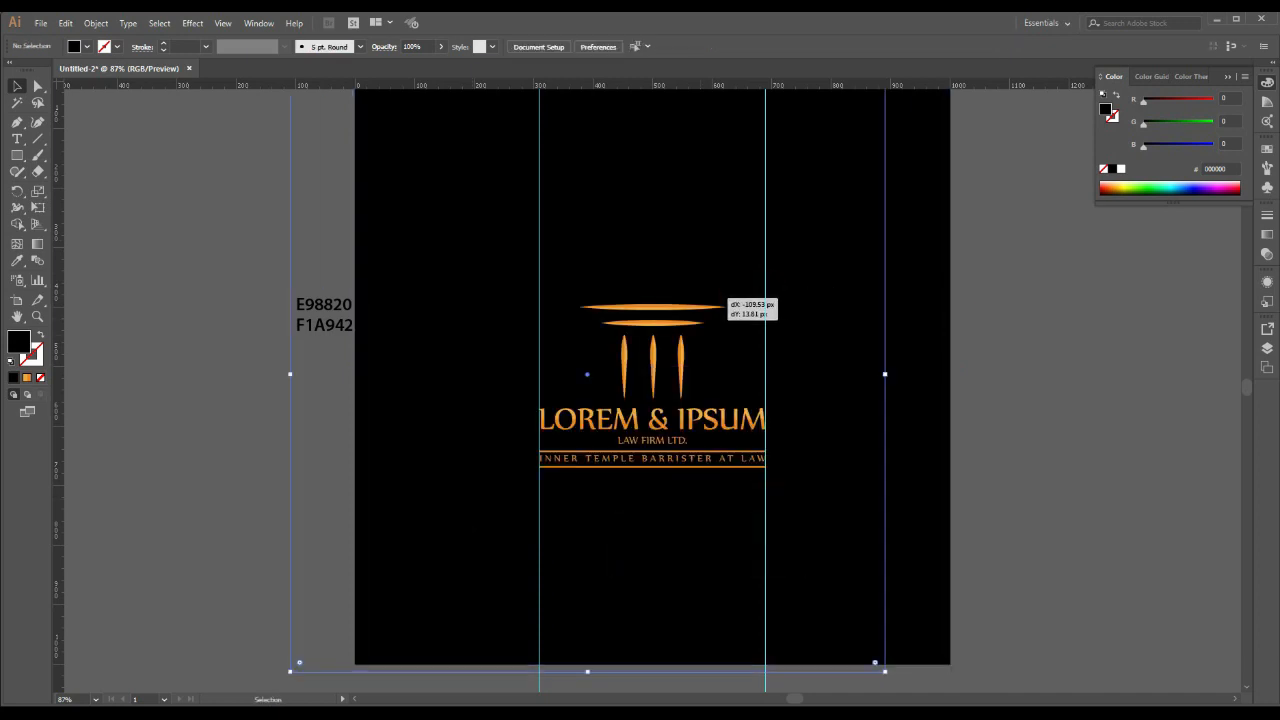
left_click(1267, 348)
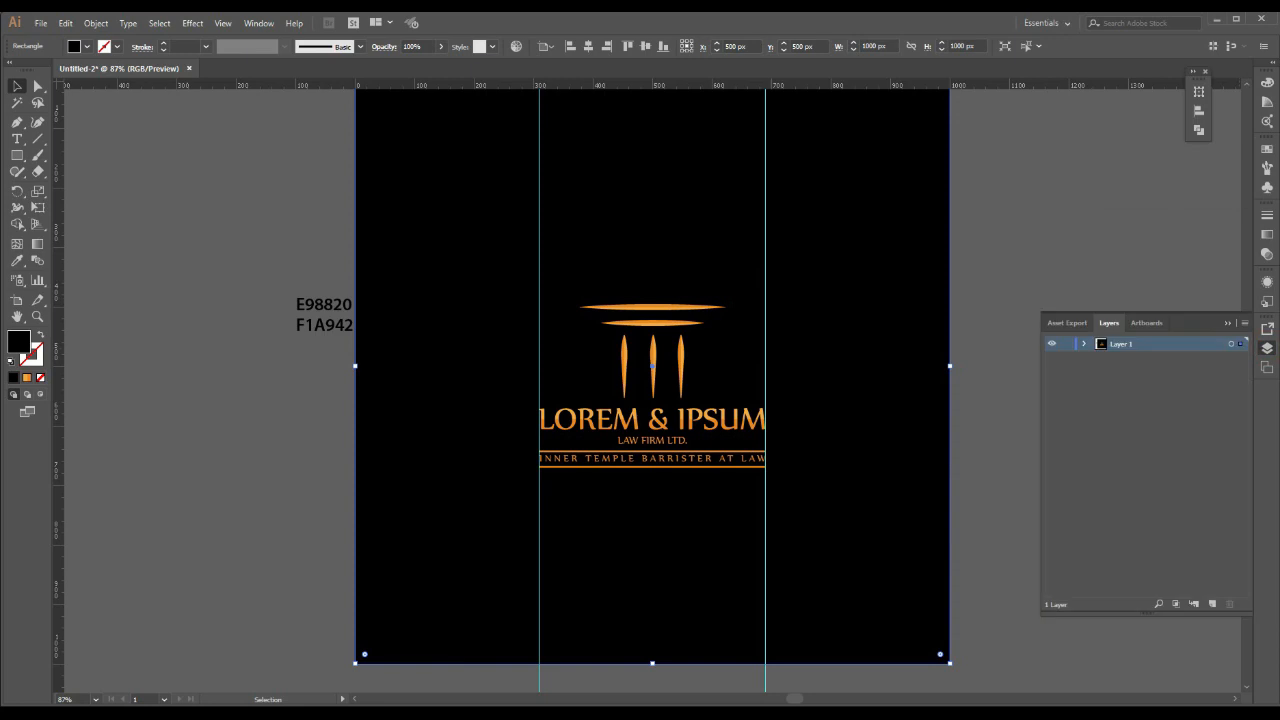
left_click(1085, 343)
left_click(1066, 559)
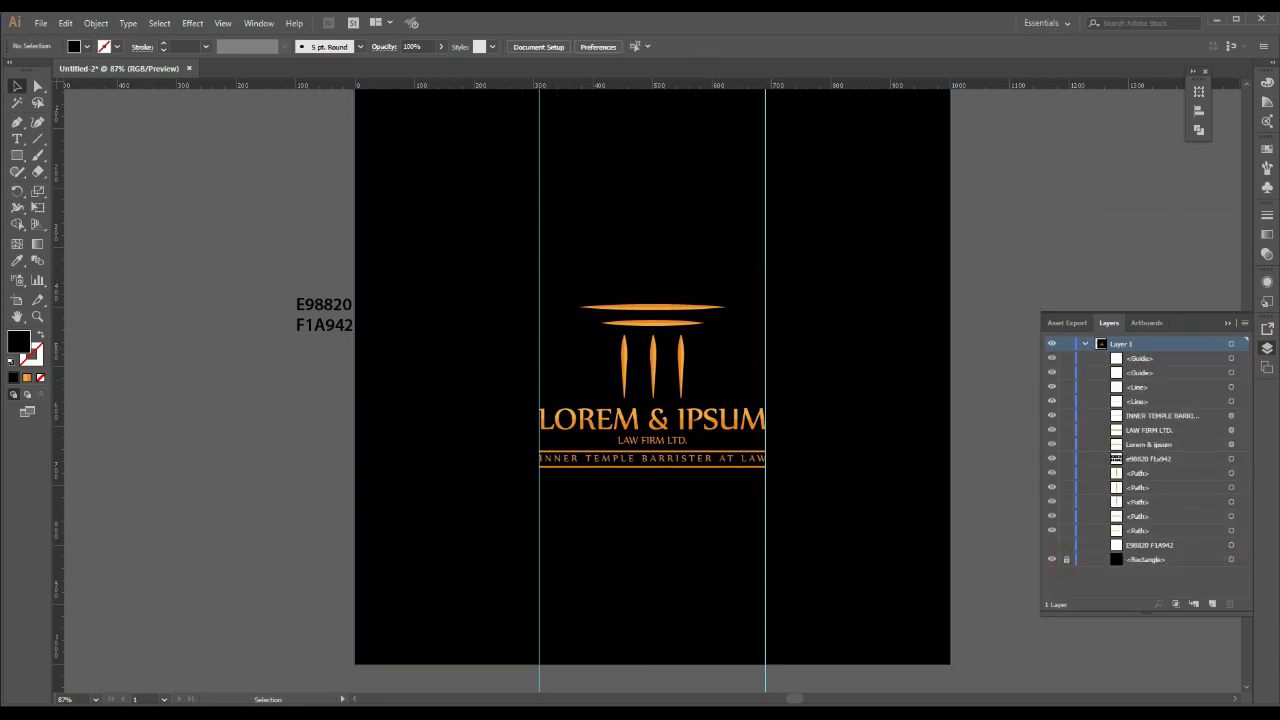
- Unlock the guides and delete both vertical guides beside the logo
right_click(813, 232)
left_click(862, 356)
mouse_move(765, 285)
left_mouse_down()
mouse_move(685, 290)
mouse_move(777, 290)
left_mouse_up()
key("Delete")
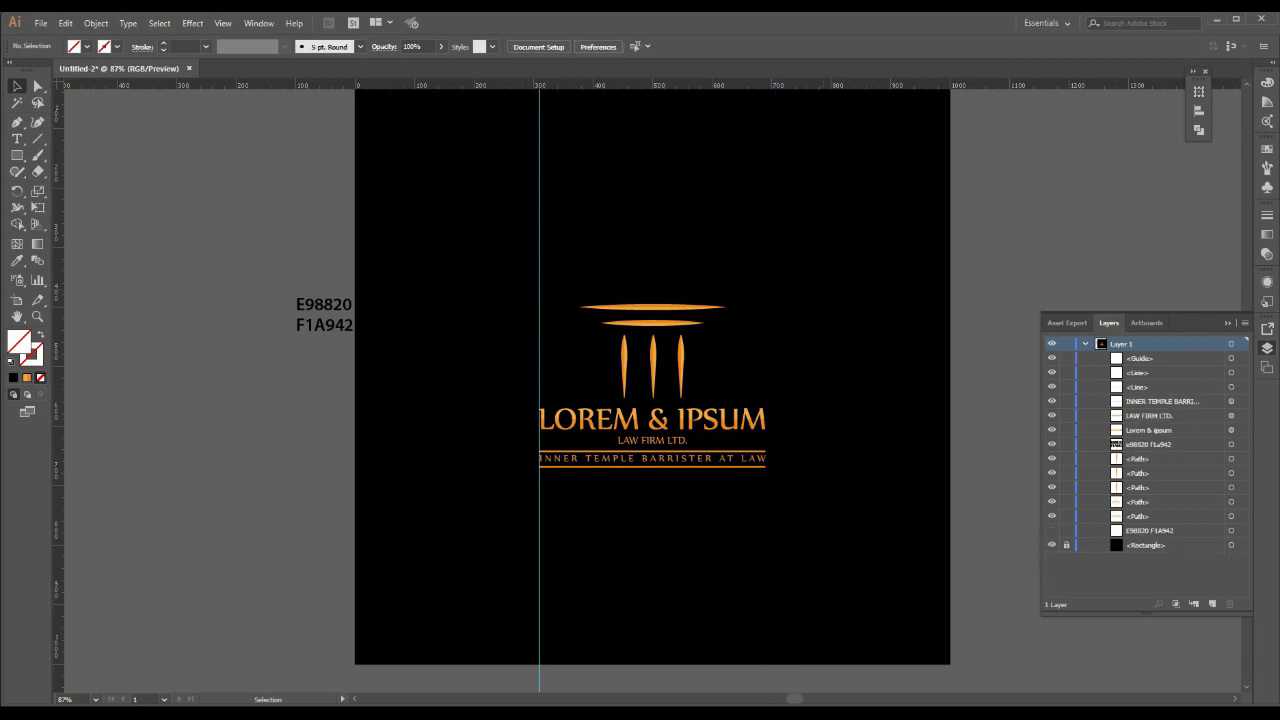
right_click(541, 233)
left_click(538, 209)
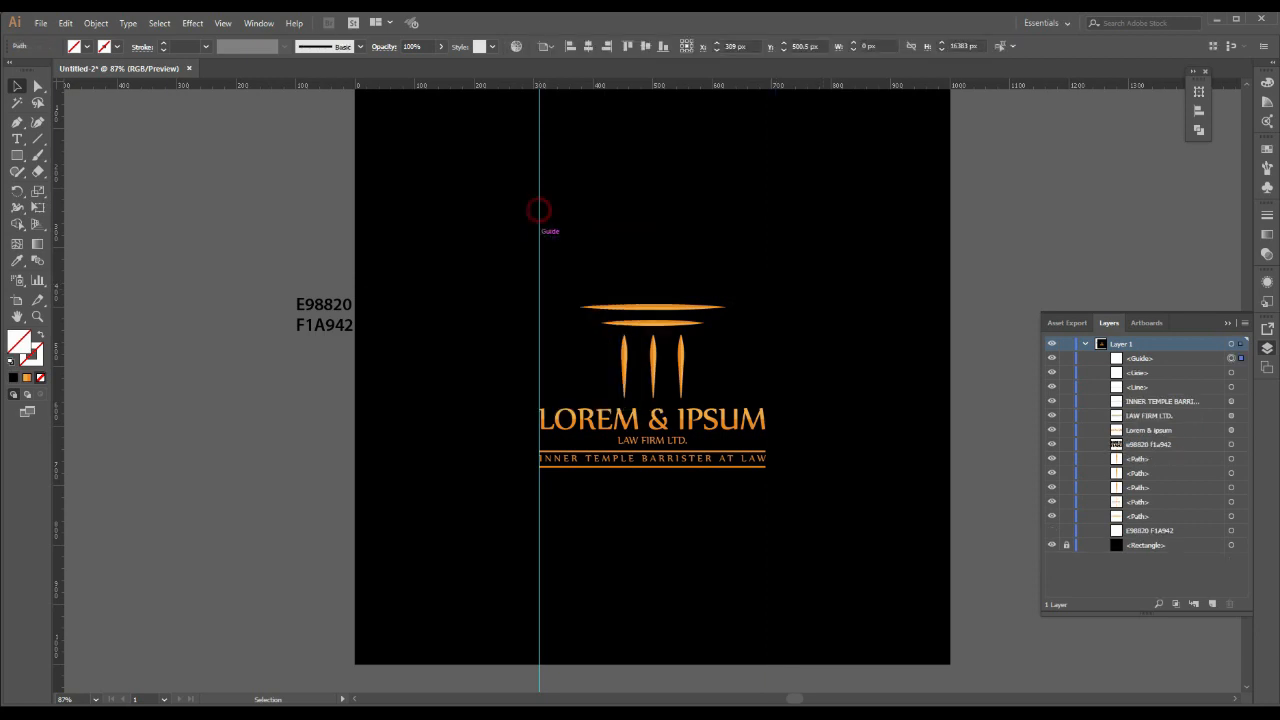
key("Delete")
- Group all the logo elements and enlarge the group proportionally from its centre
left_click_drag(517, 290, 711, 482)
right_click(683, 349)
left_click(716, 437)
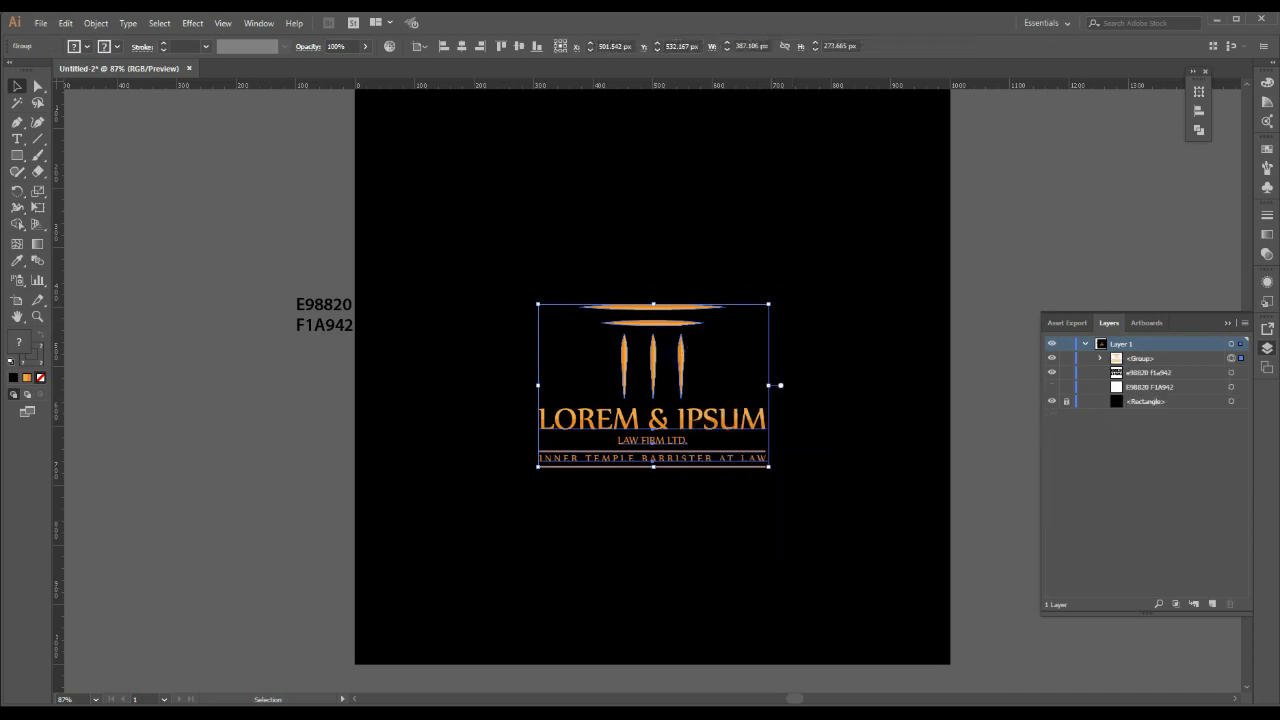
left_click_drag(768, 303, 808, 275)
left_click(832, 238)
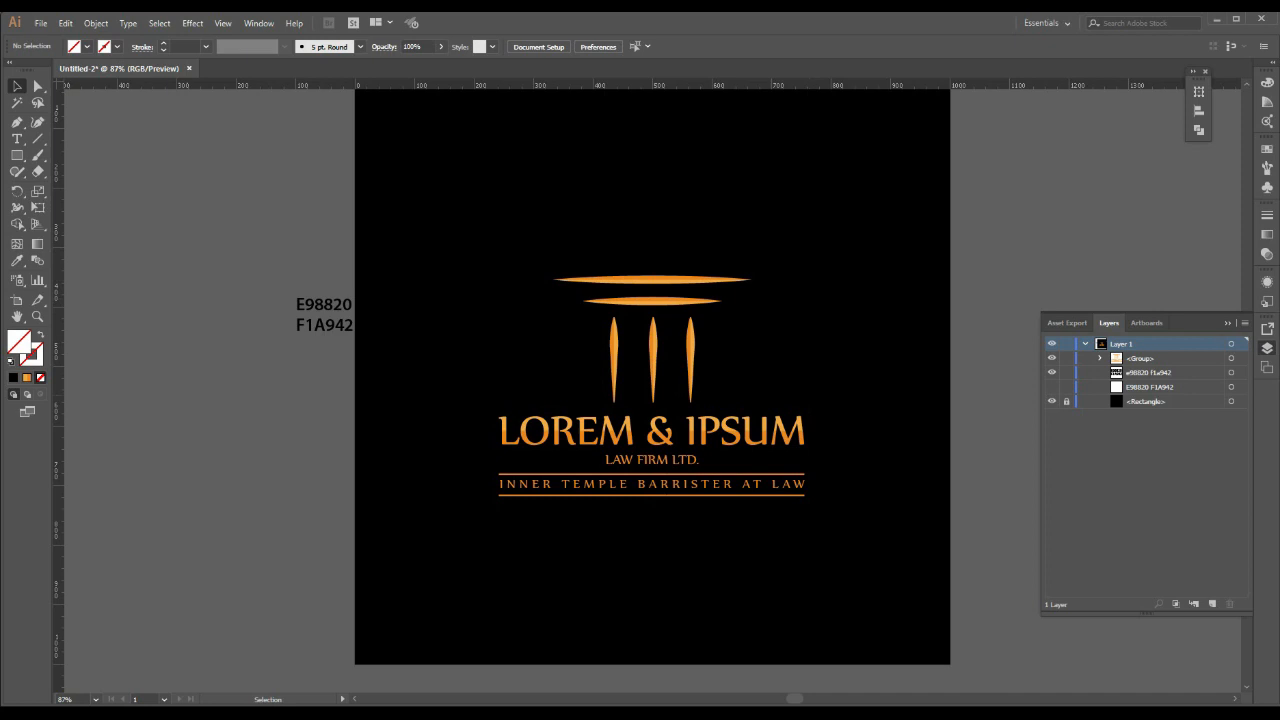
- Hide the black background rectangle and start exporting the artwork with Export As
left_click(1051, 401)
left_click(41, 22)
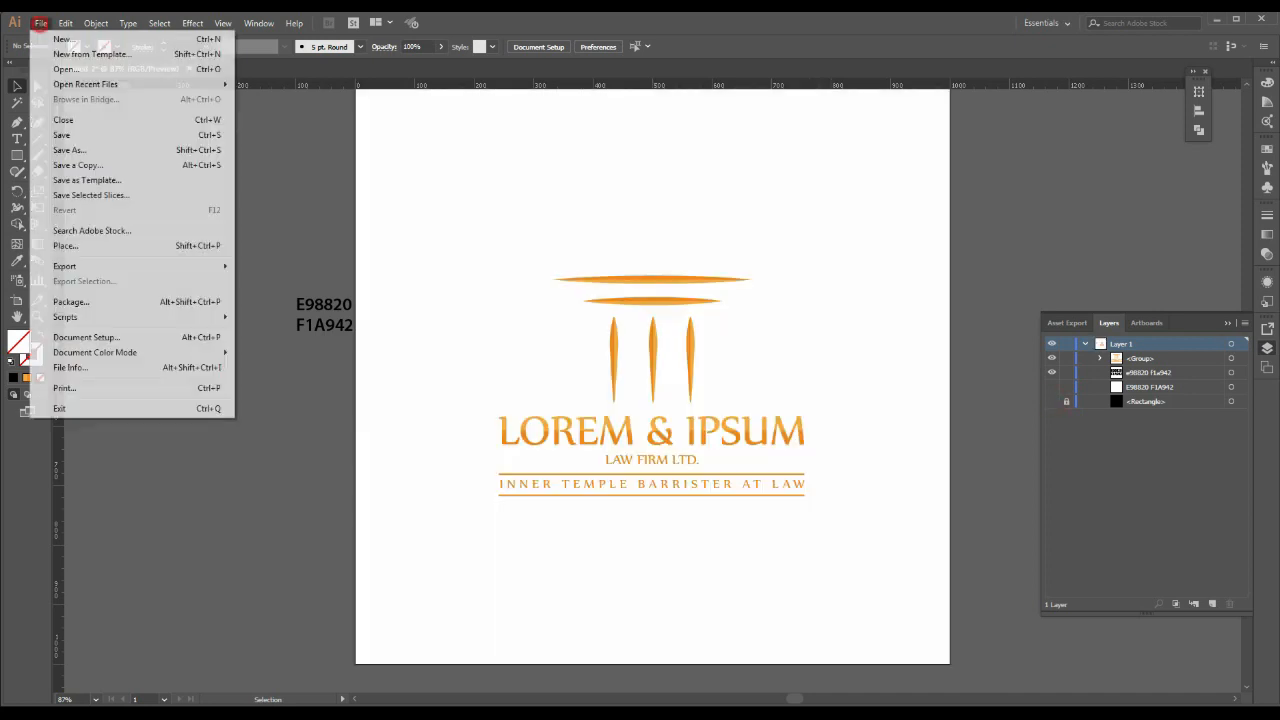
mouse_move(150, 266)
left_click(275, 281)
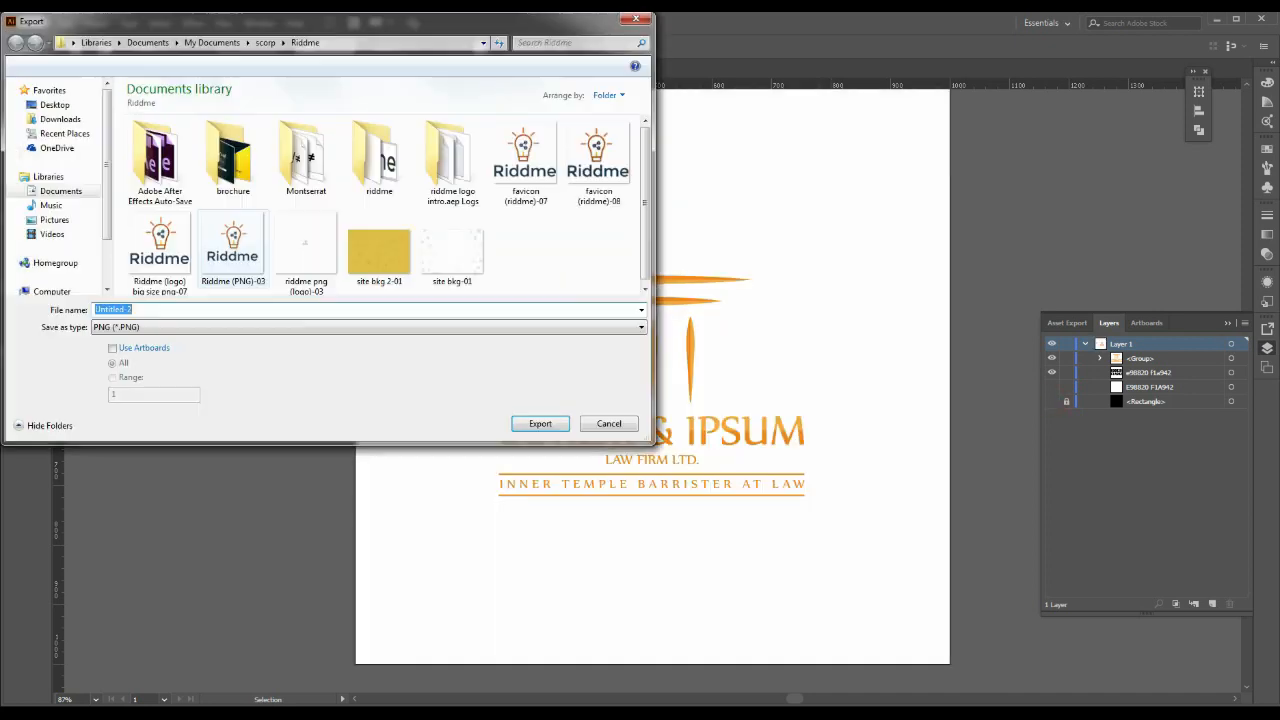
- Create a new folder in Documents under its default name, open it and name the export file FIRM LOGO
right_click(128, 175)
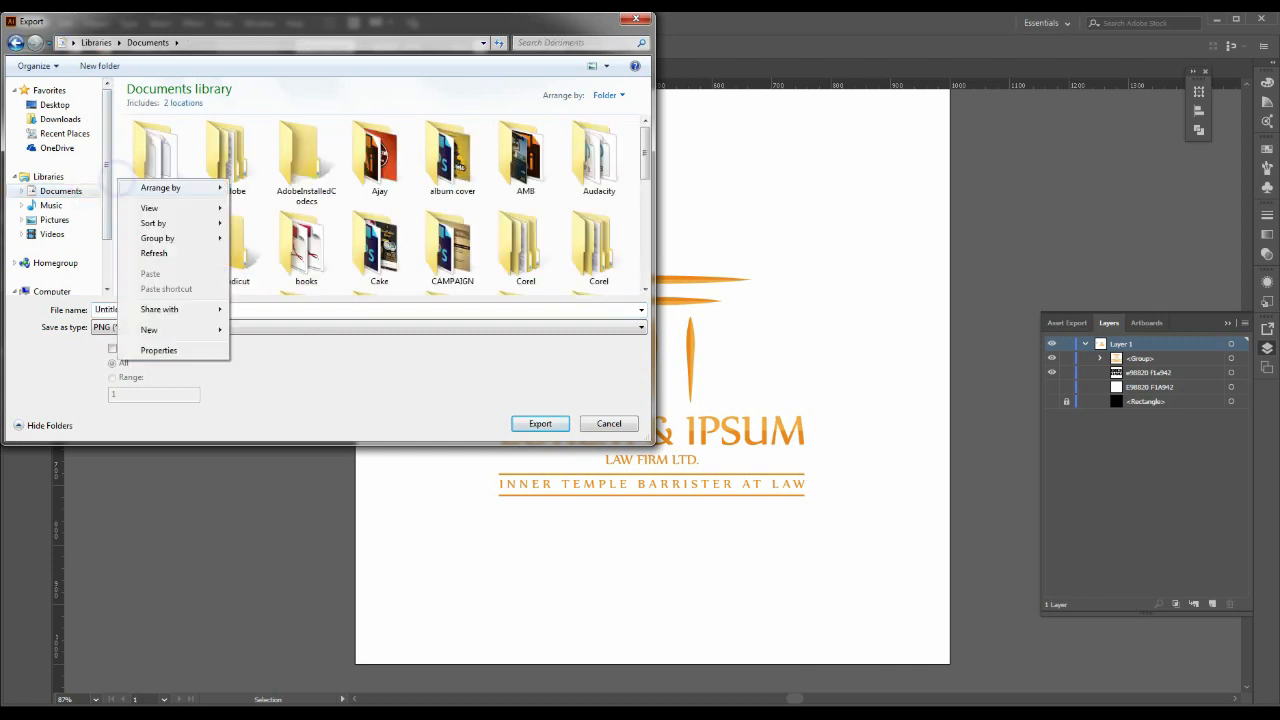
mouse_move(150, 329)
left_click(262, 329)
key("Return")
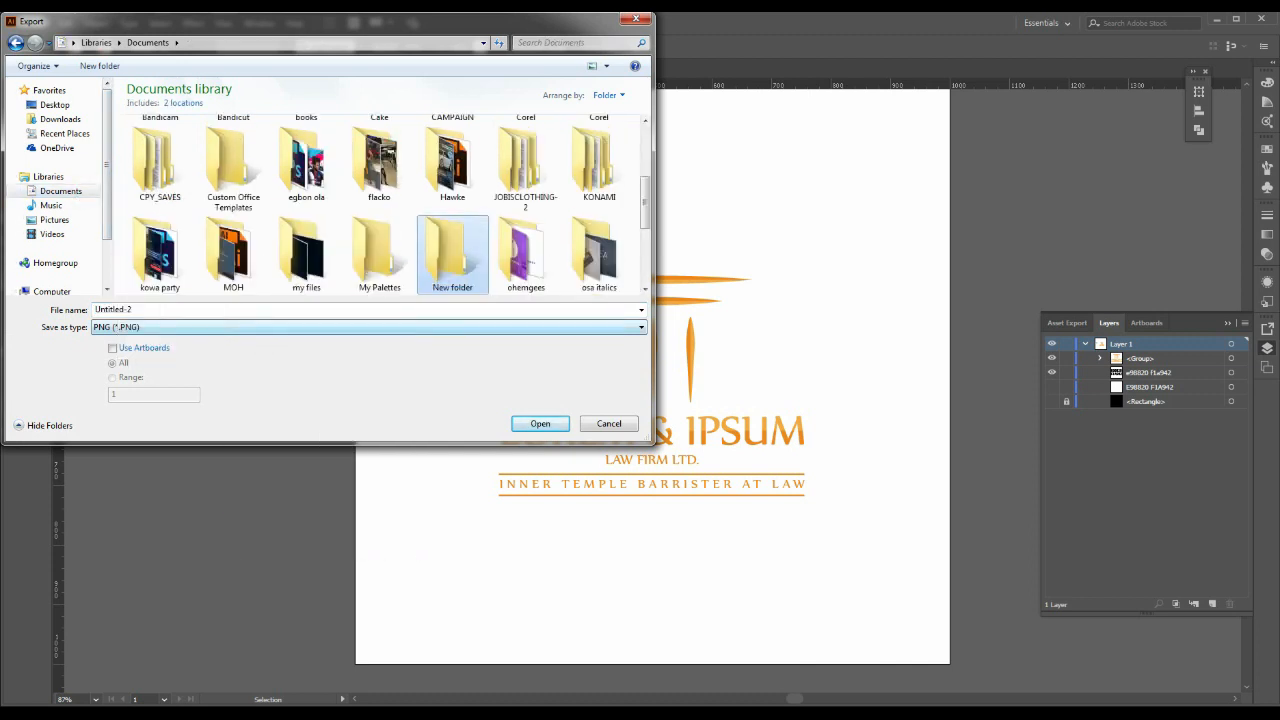
key("Return")
type("FIR")
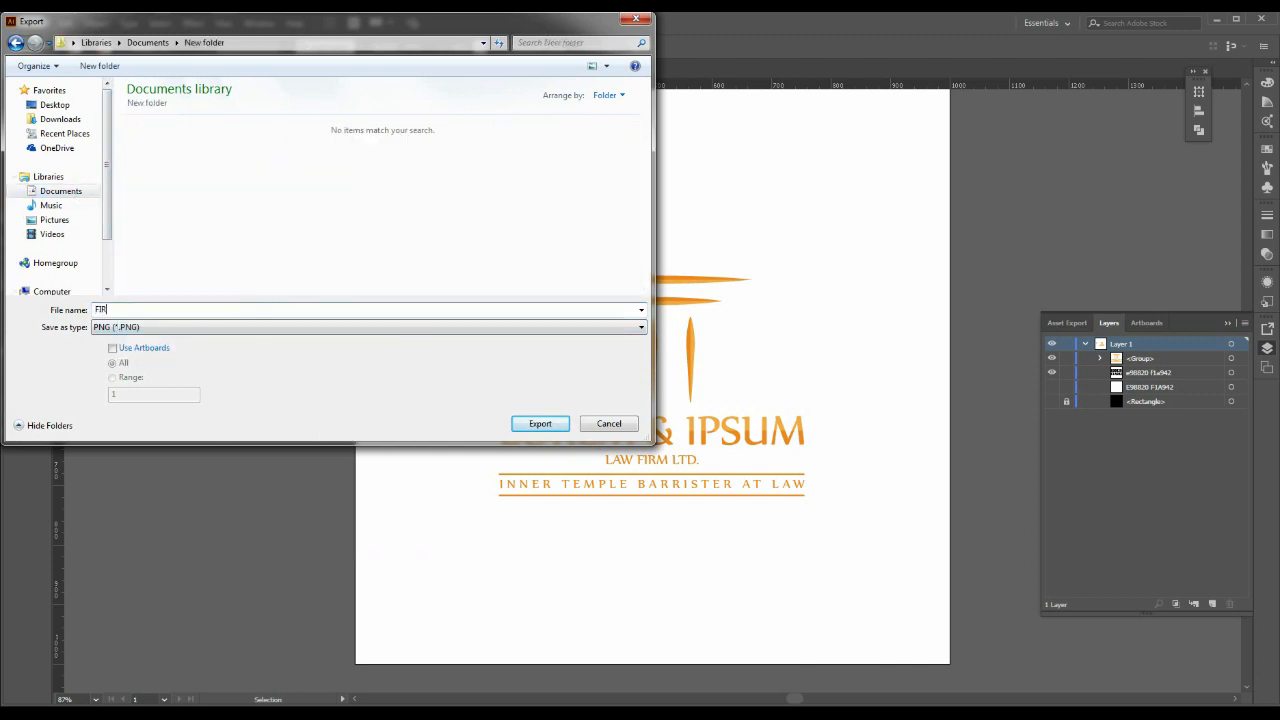
type("M LOGO")
- Export the logo as PNG using artboards, at High (300 ppi) resolution with a transparent background
left_click(183, 326)
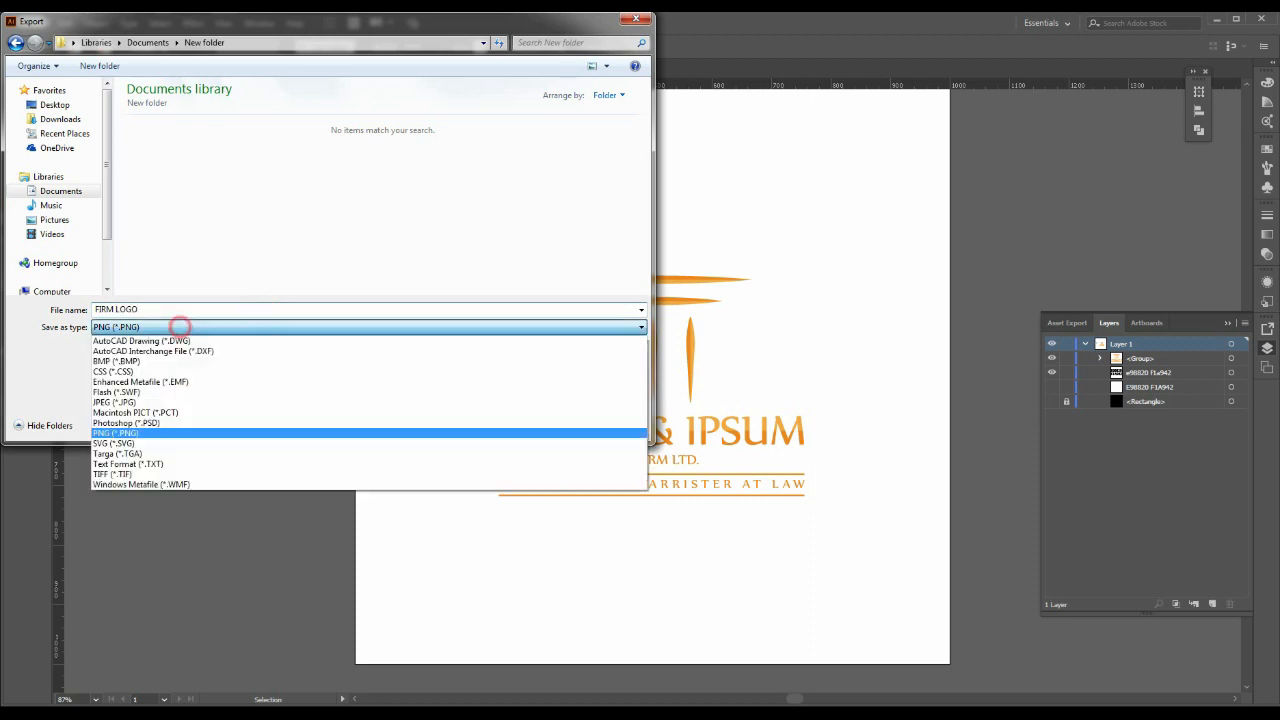
left_click(134, 434)
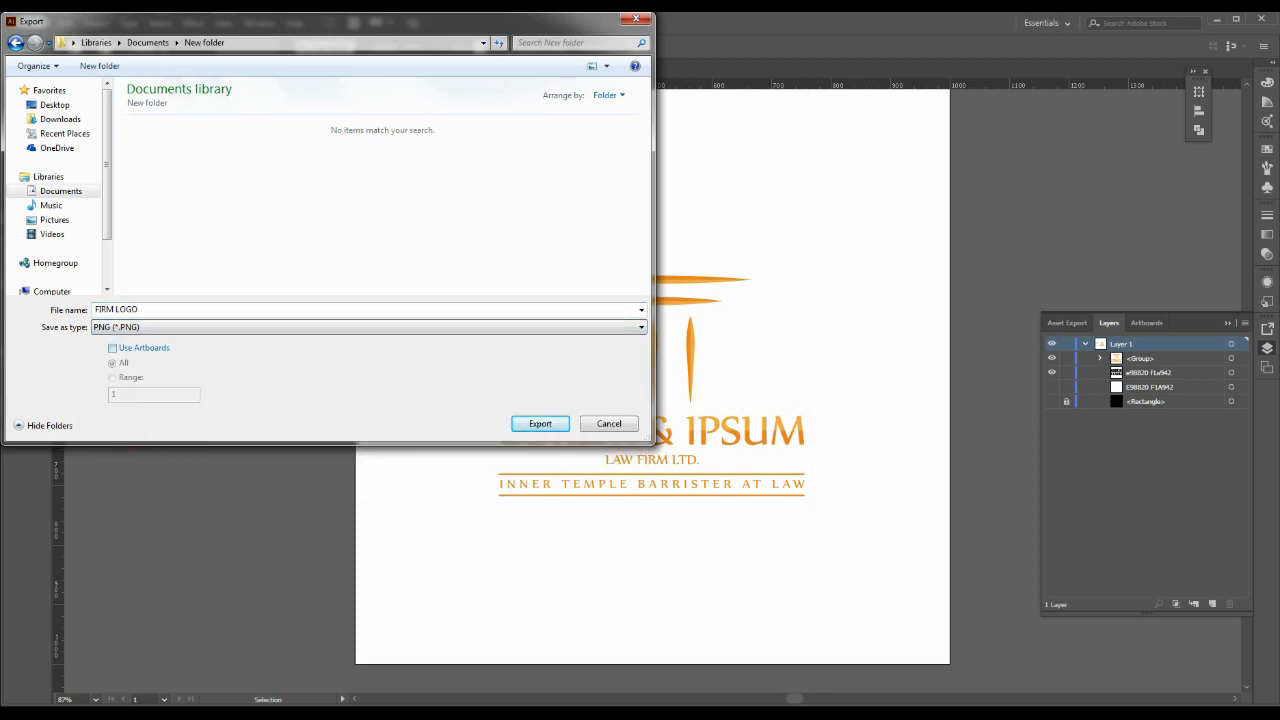
left_click(143, 347)
left_click(540, 423)
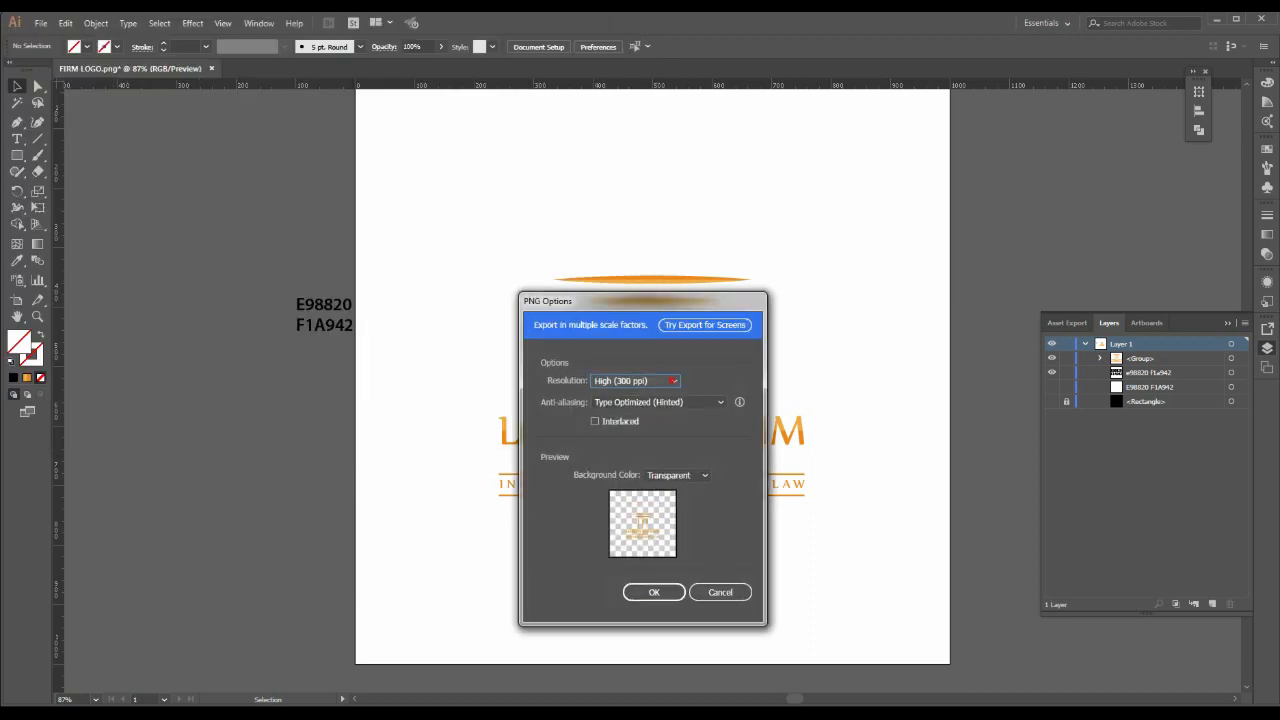
left_click(637, 381)
left_click(628, 427)
left_click(654, 592)
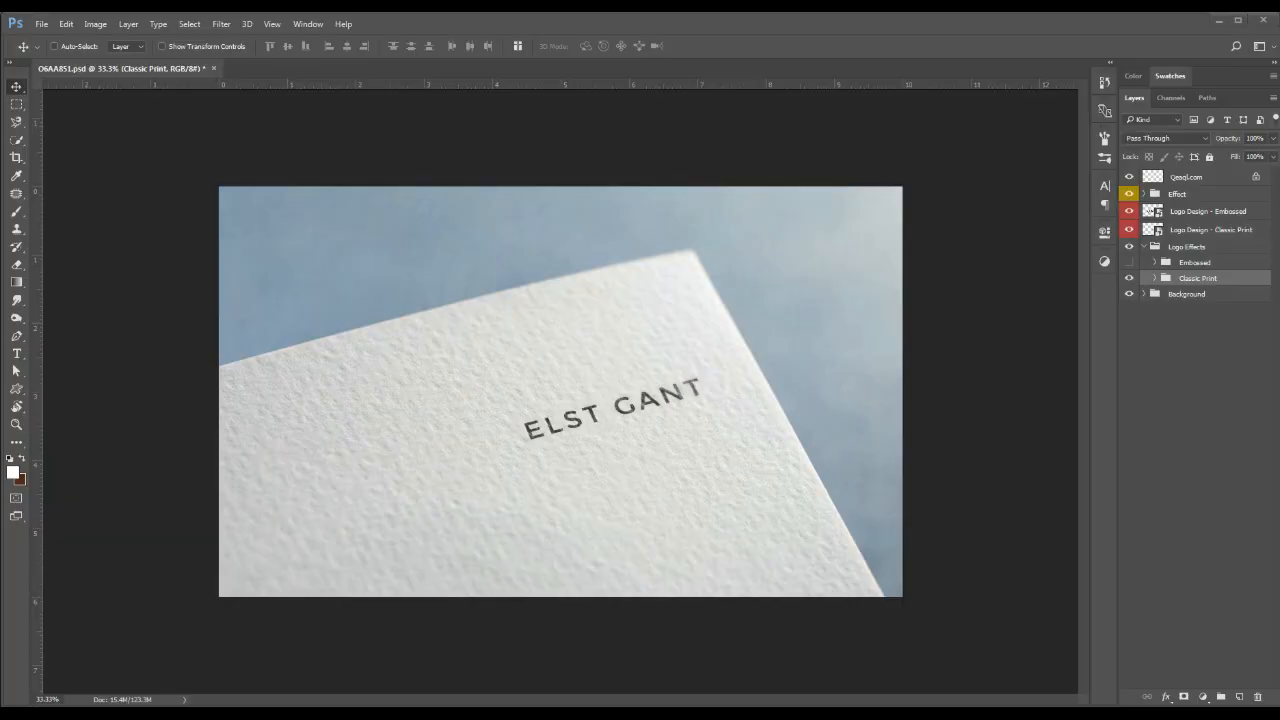
- Switch to Photoshop, check the mockup's Classic Print group by toggling its visibility, and open FIRM LOGO-01 from the new folder
left_click(1128, 278)
left_click(1128, 278)
left_click(41, 23)
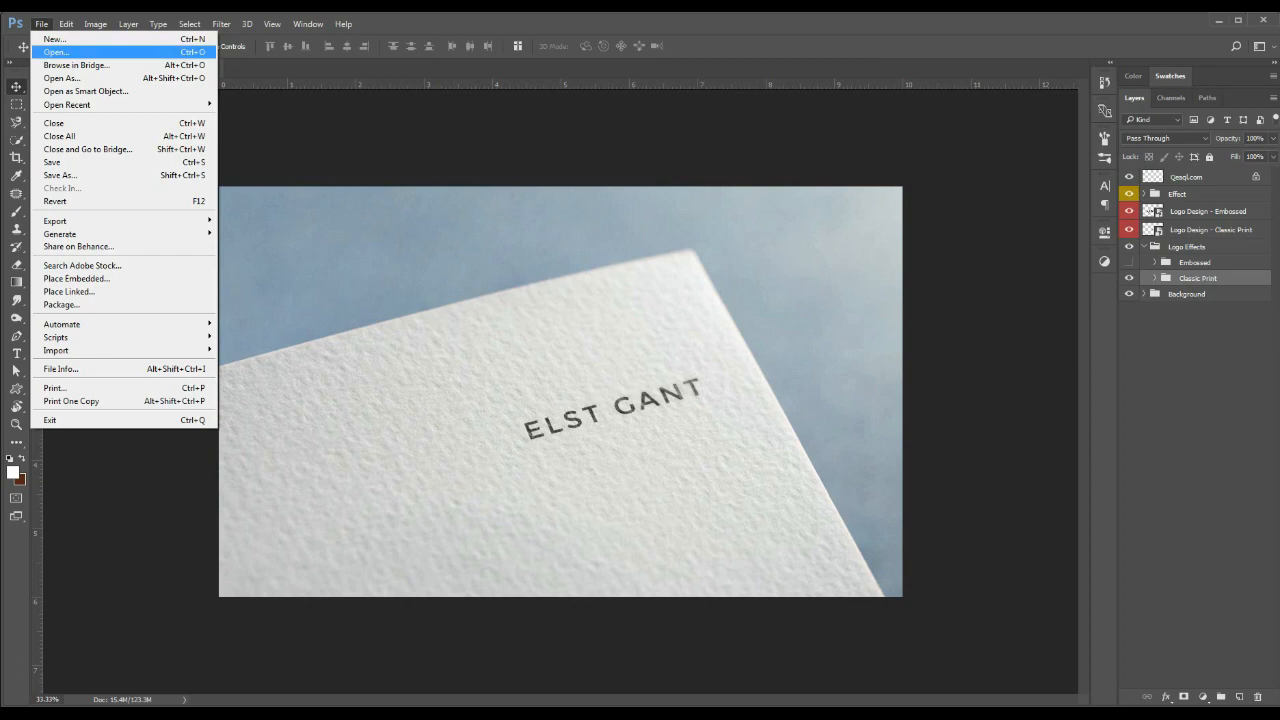
left_click(50, 52)
left_click(171, 166)
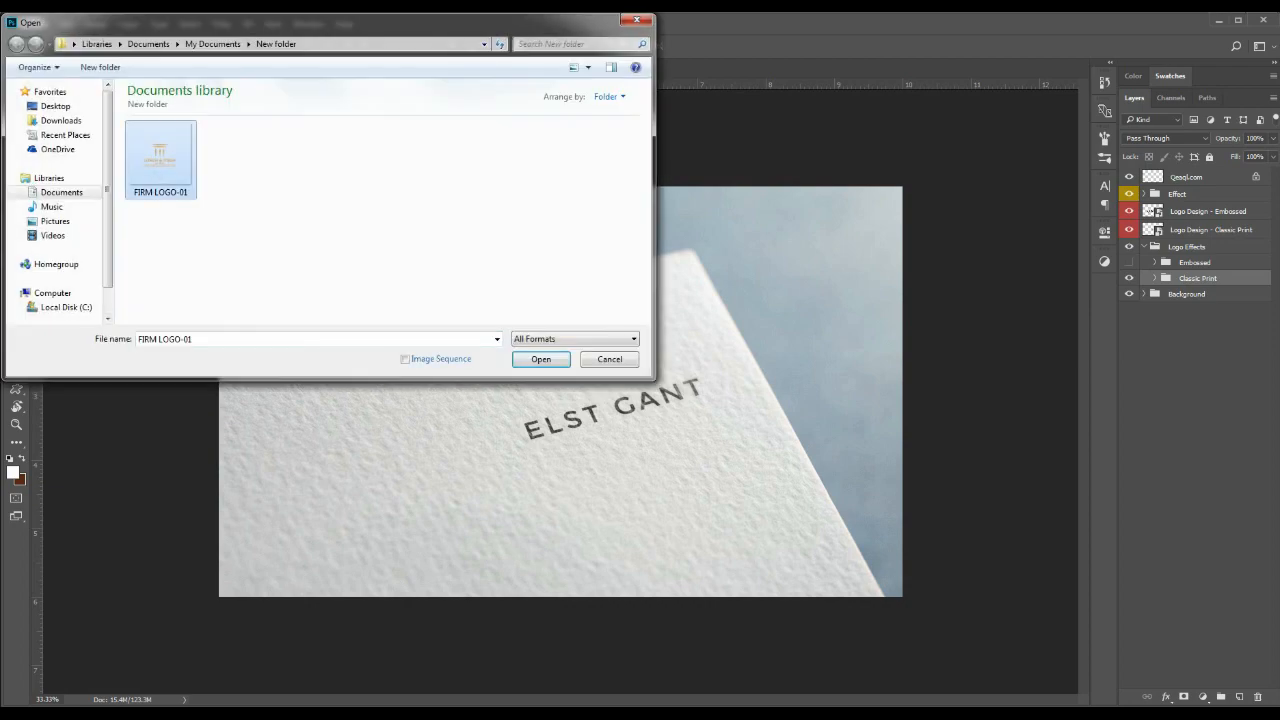
left_click(540, 359)
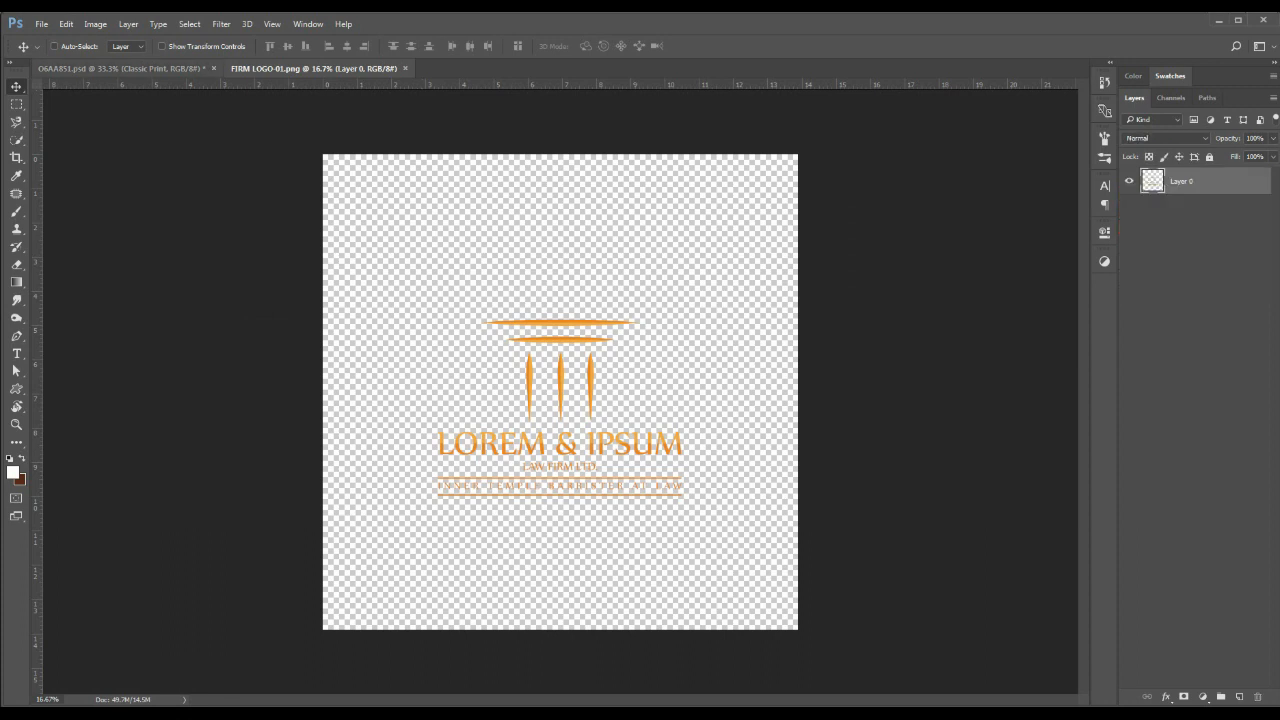
- Open the Logo Design smart object inside the mockup's Classic Print group and bring the FIRM LOGO-01 artwork into it
left_click(122, 69)
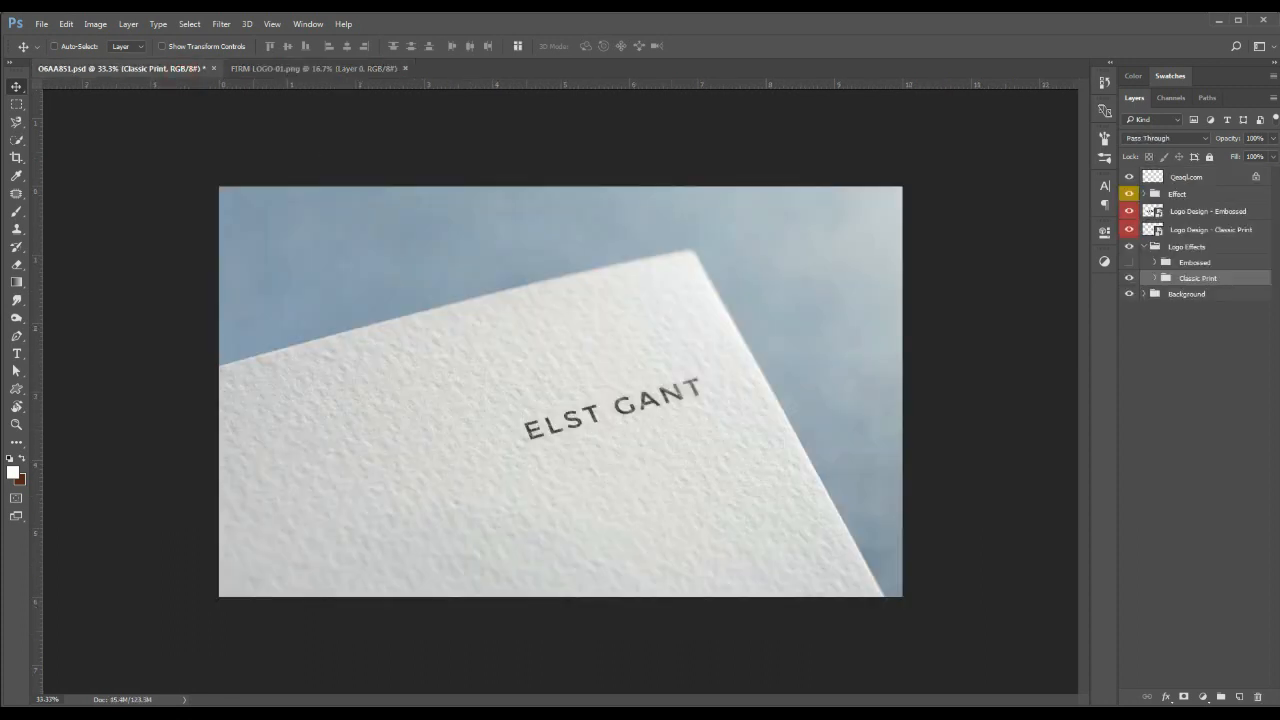
left_click(1155, 278)
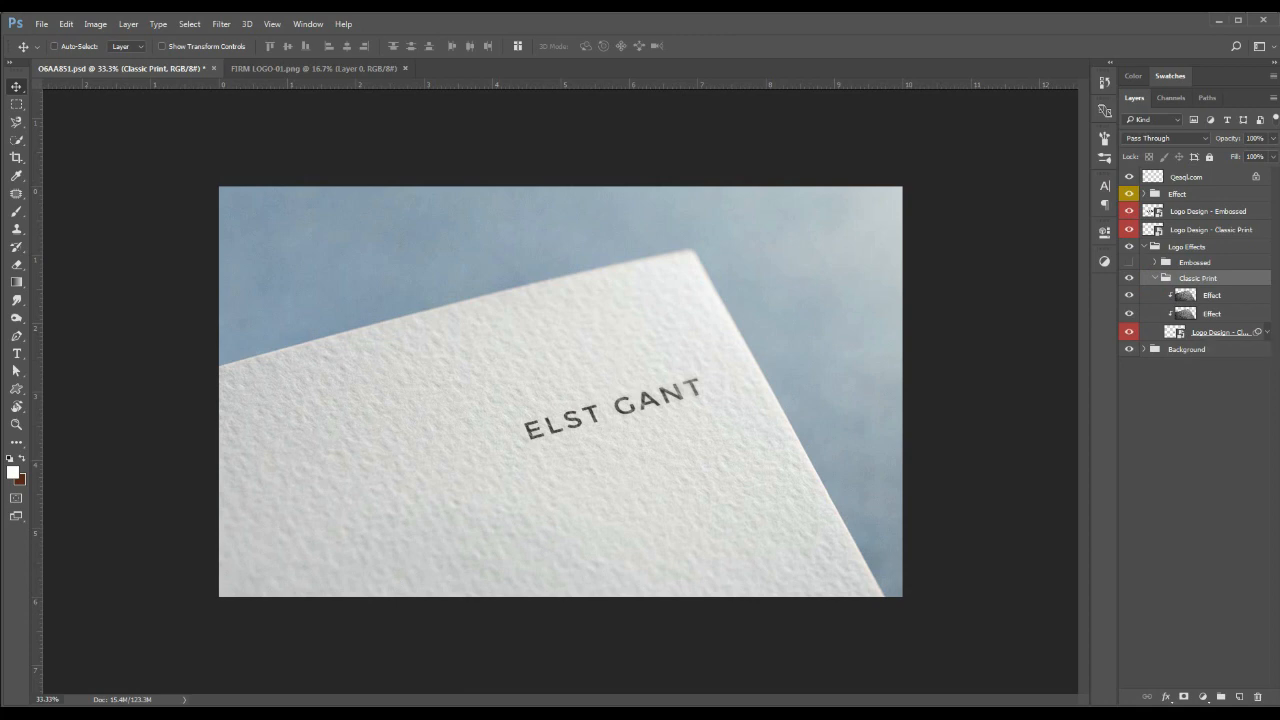
double_click(1175, 332)
left_click(345, 68)
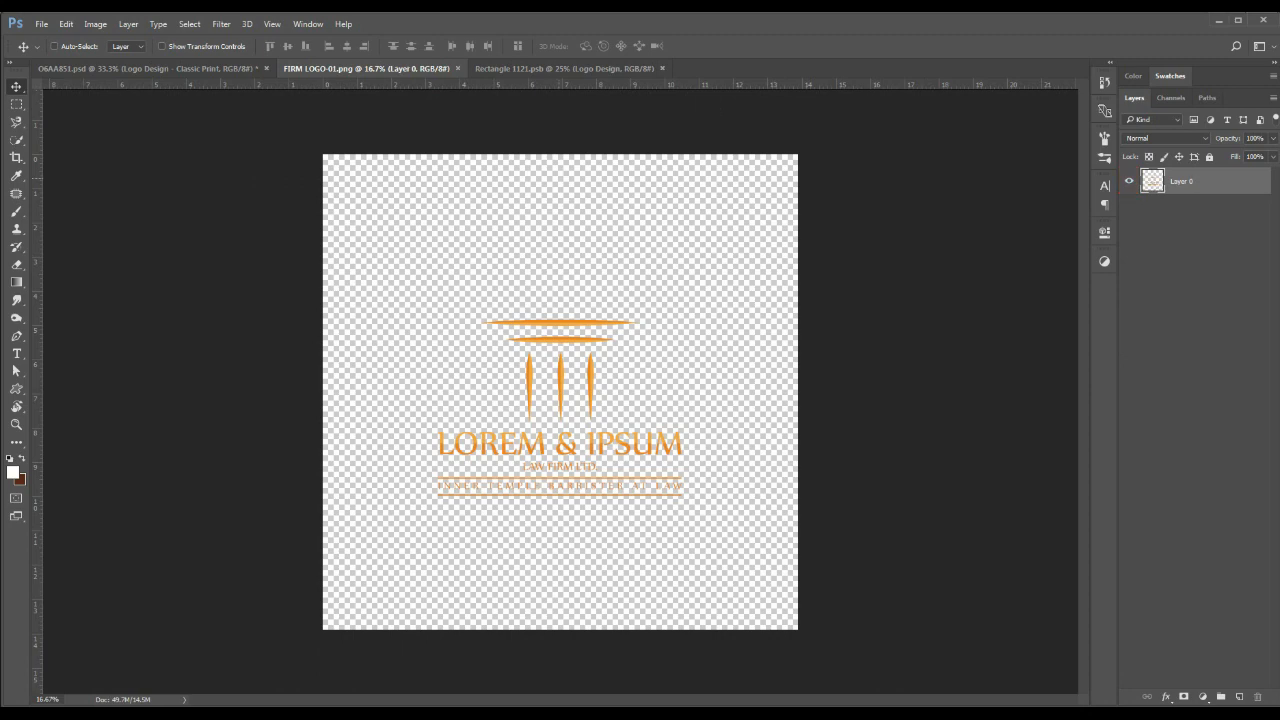
left_click_drag(544, 177, 605, 190)
- Scale the pasted logo down proportionally with transform controls and position it over the ELST GANT placeholder text
left_click(162, 46)
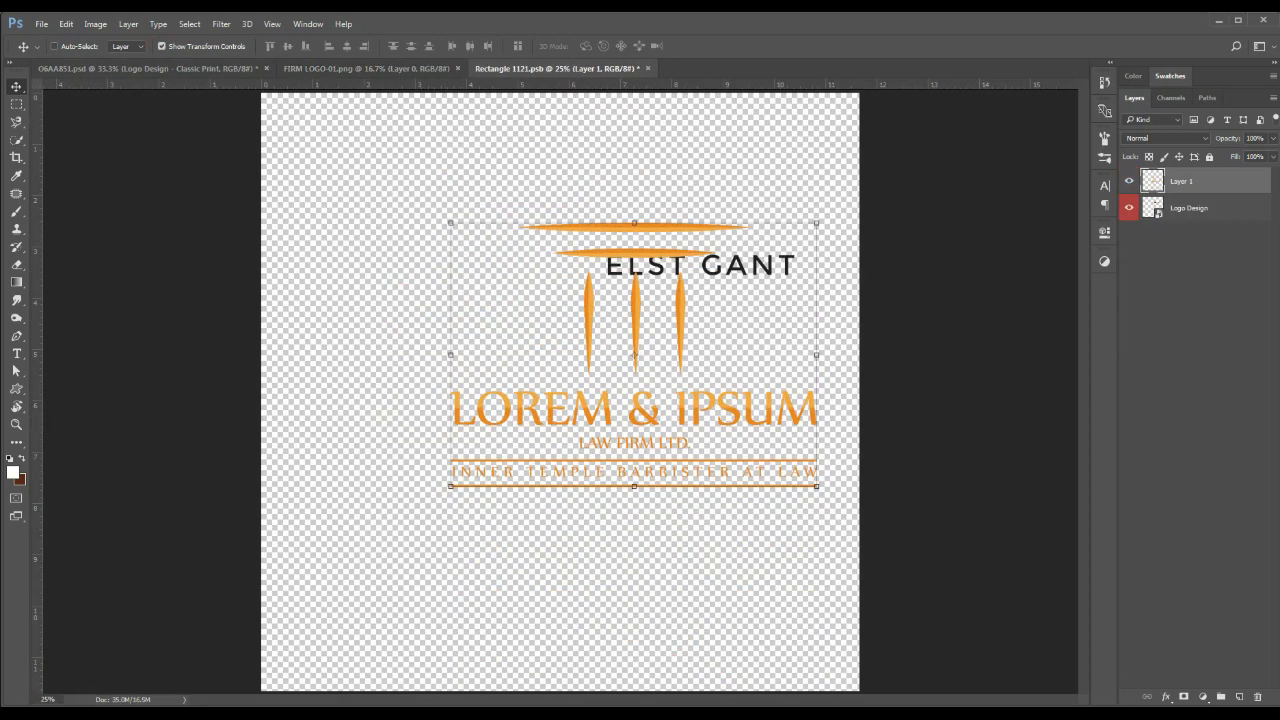
left_click_drag(450, 486, 564, 404)
left_click_drag(643, 390, 630, 343)
key("Return")
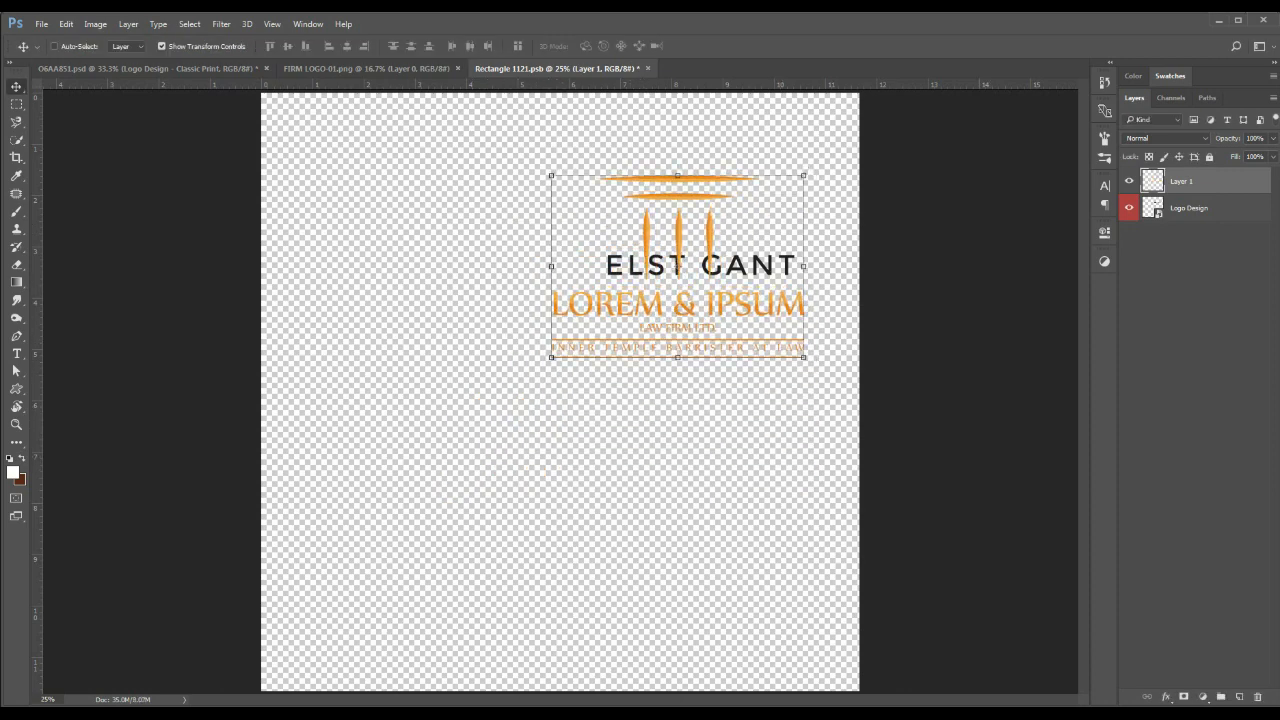
left_click(162, 46)
- Hide the placeholder Logo Design layer, save the smart object and return to the paper mockup
left_click(1129, 207)
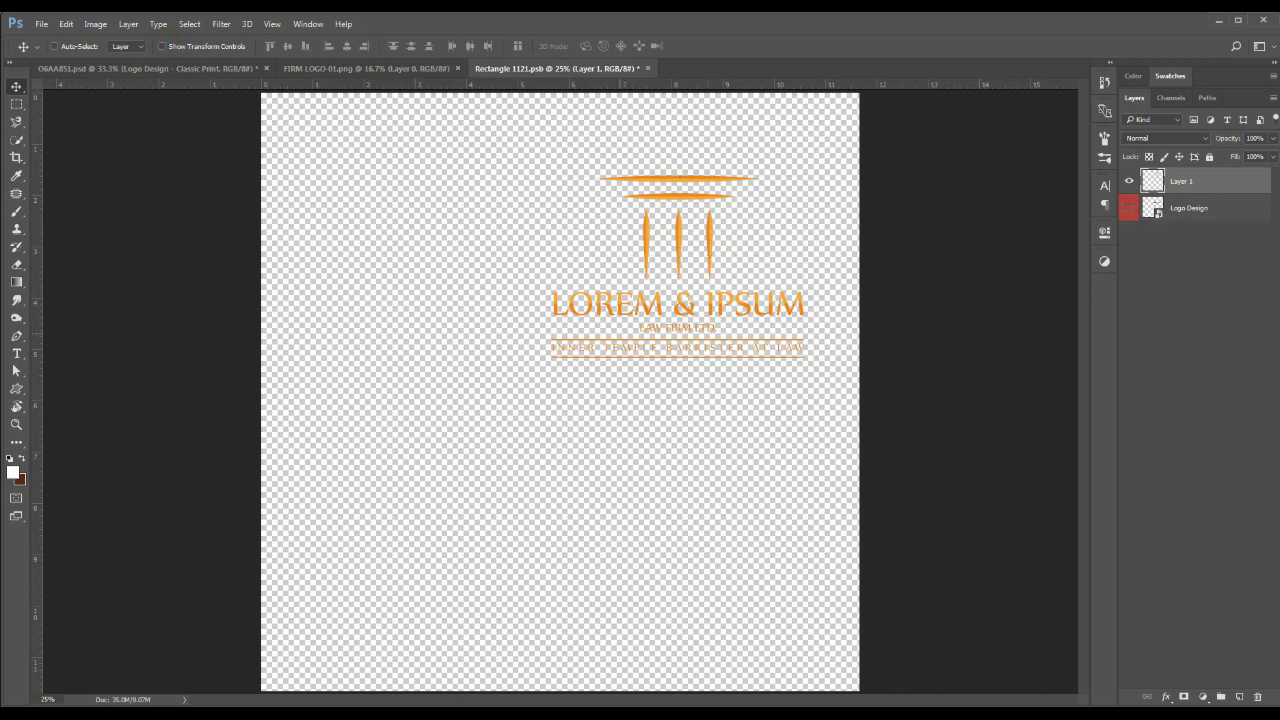
left_click(41, 23)
left_click(60, 160)
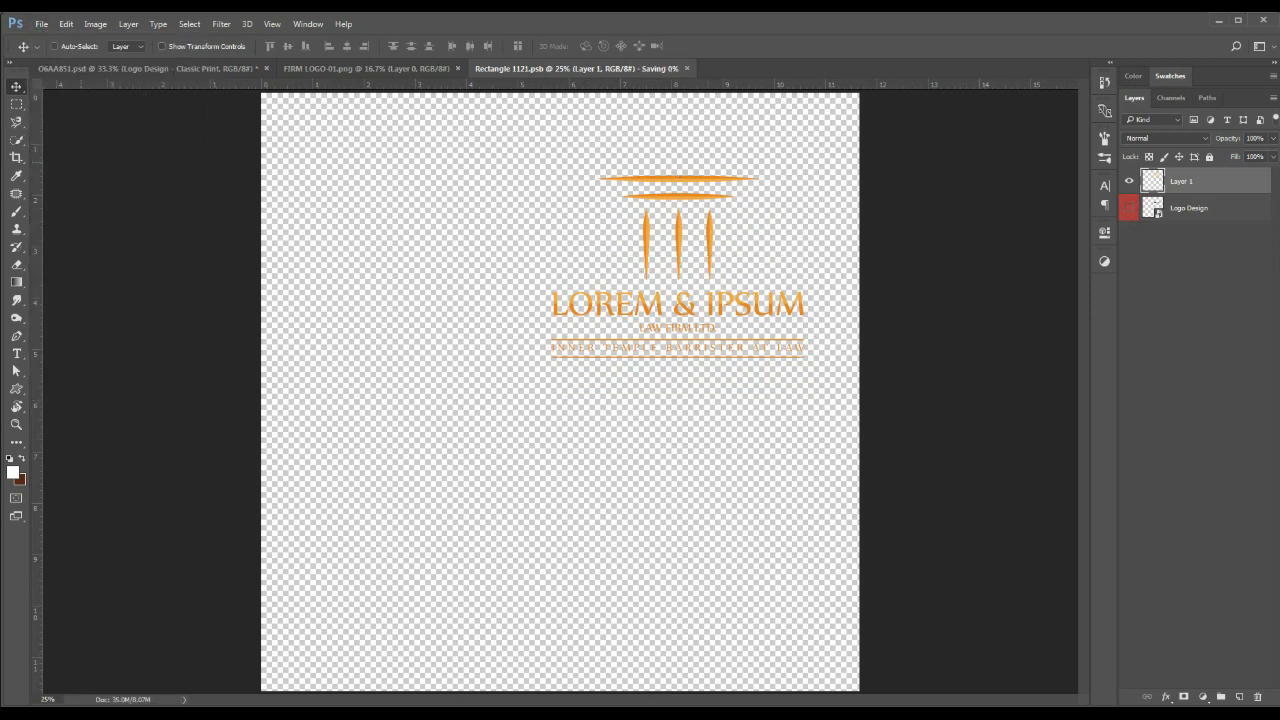
left_click(148, 69)
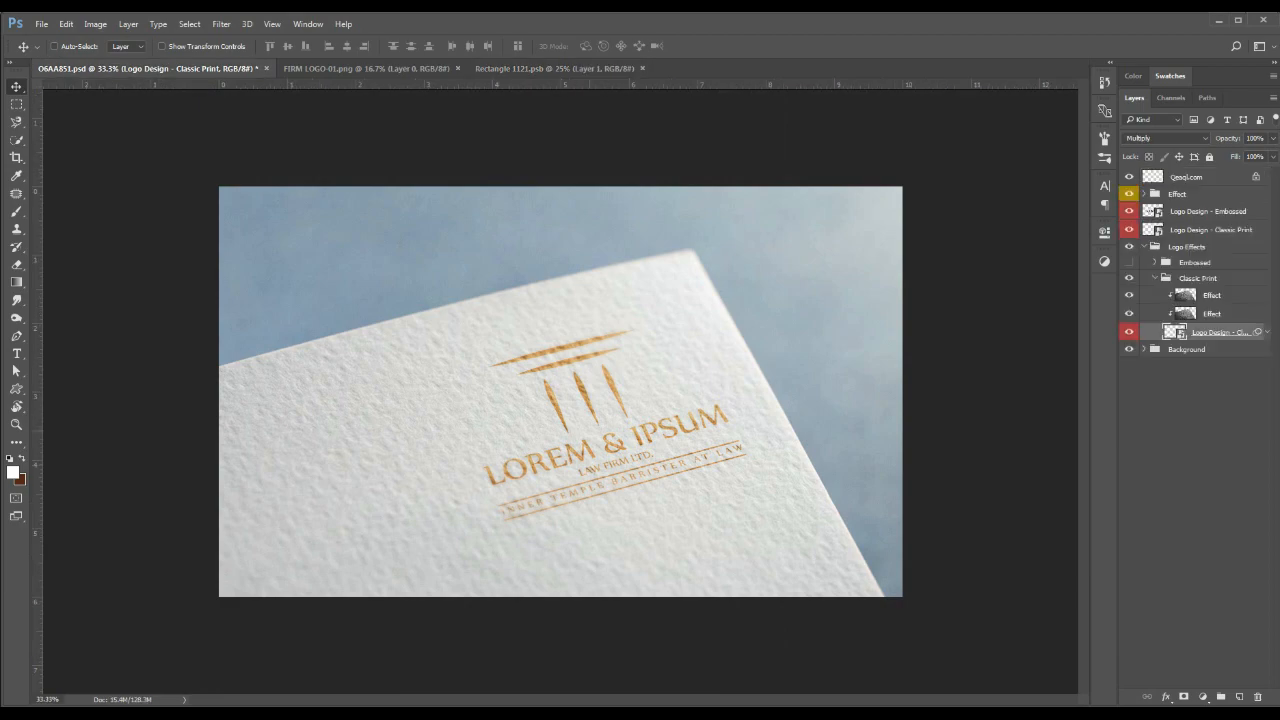
- Close the smart object document and the FIRM LOGO-01 document, leaving only the mockup open
left_click(560, 69)
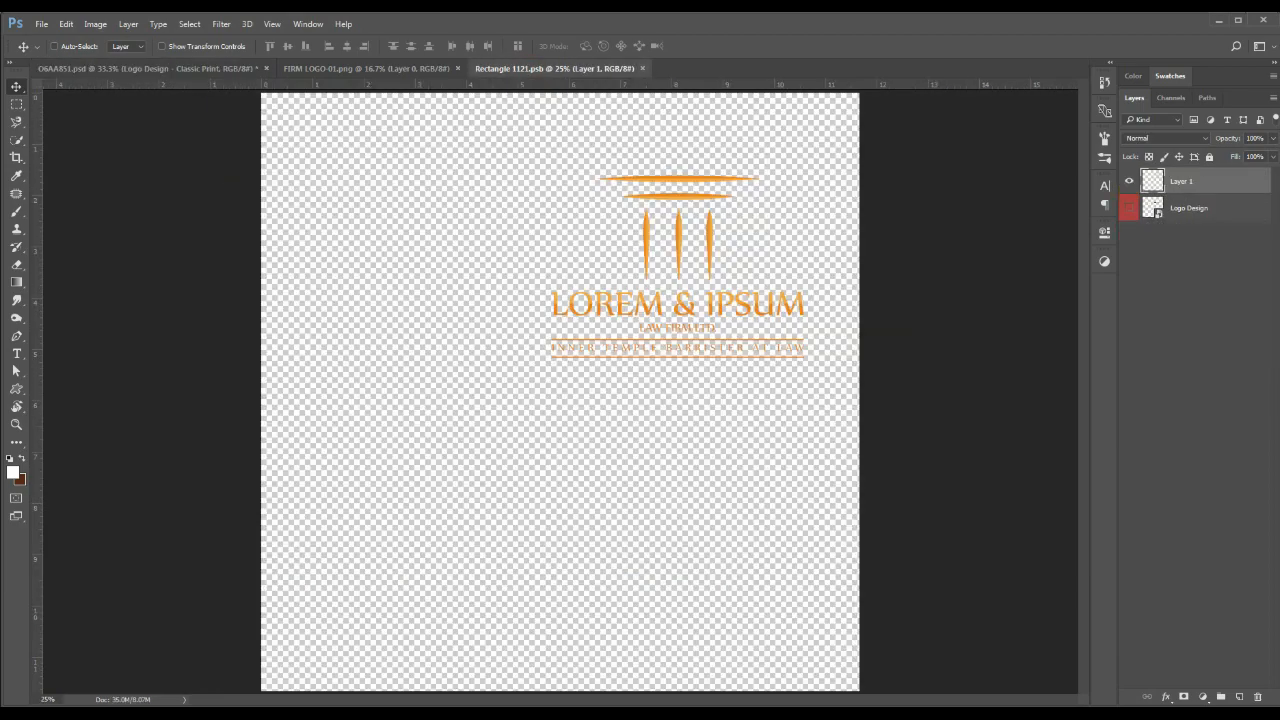
left_click(642, 69)
left_click(390, 69)
left_click(457, 68)
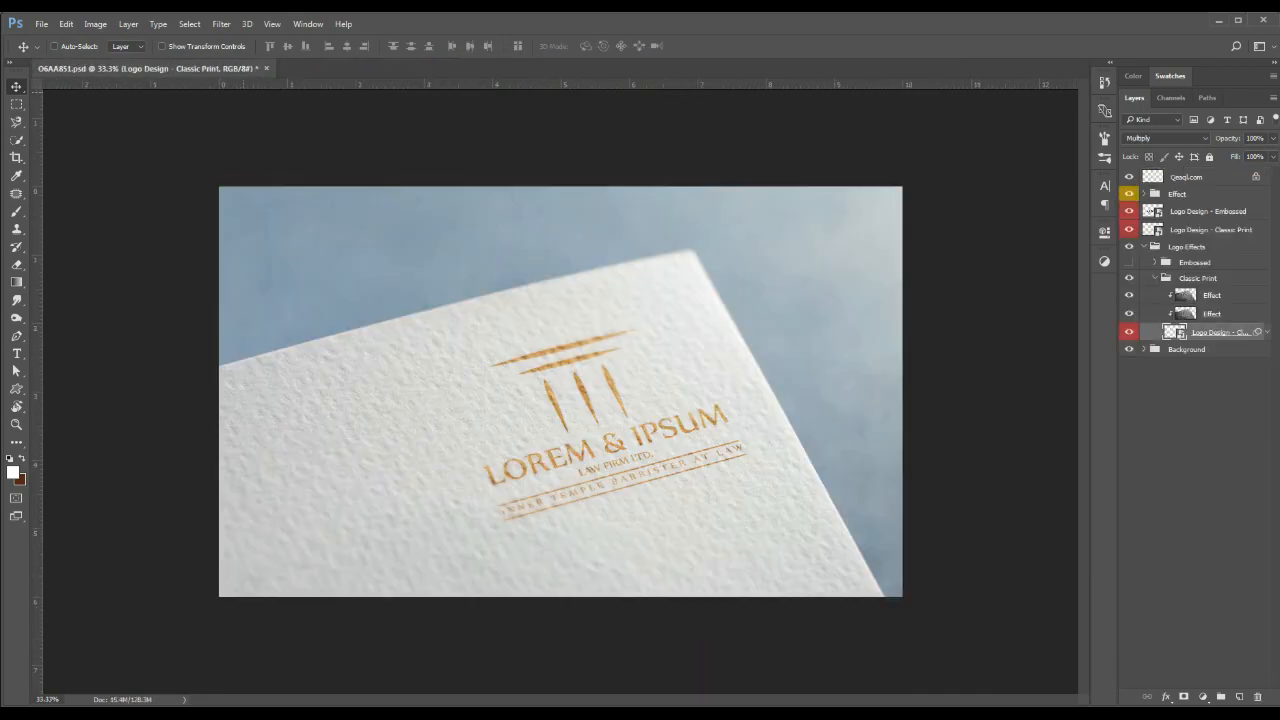
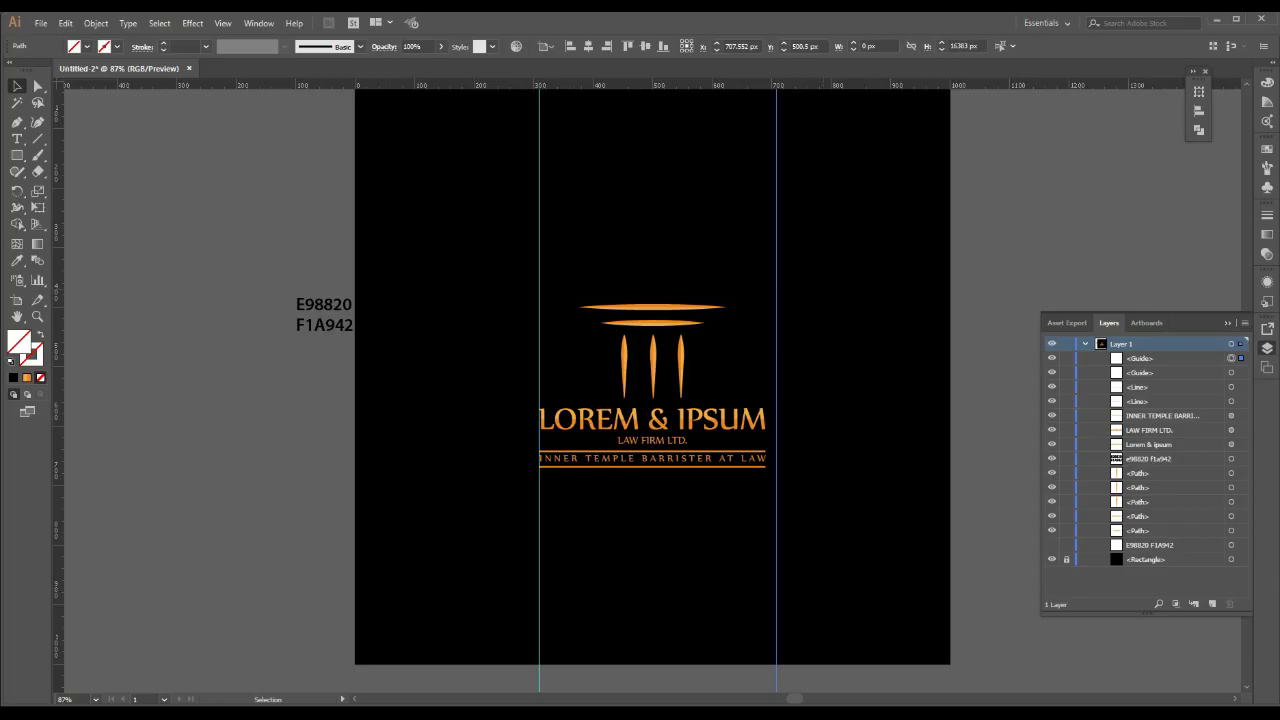
- Delete the two vertical guides at the sides of the logo
key("Delete")
right_click(540, 233)
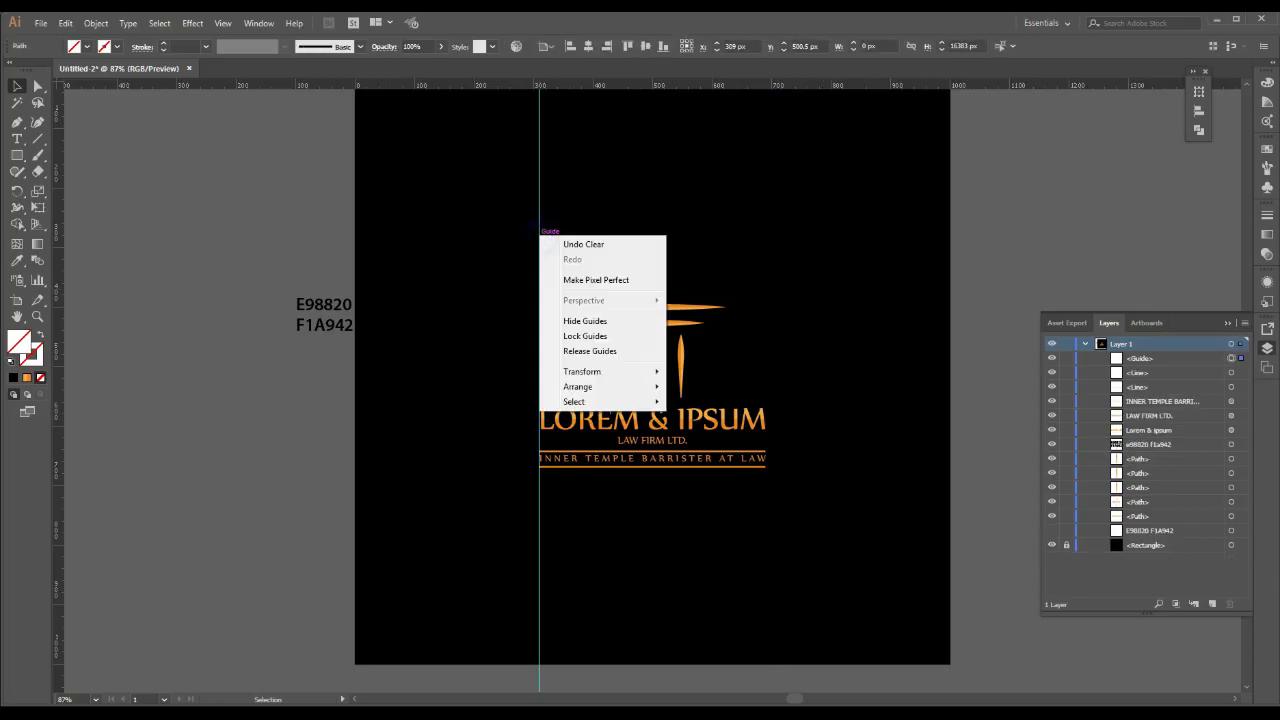
left_click(540, 208)
key("Delete")
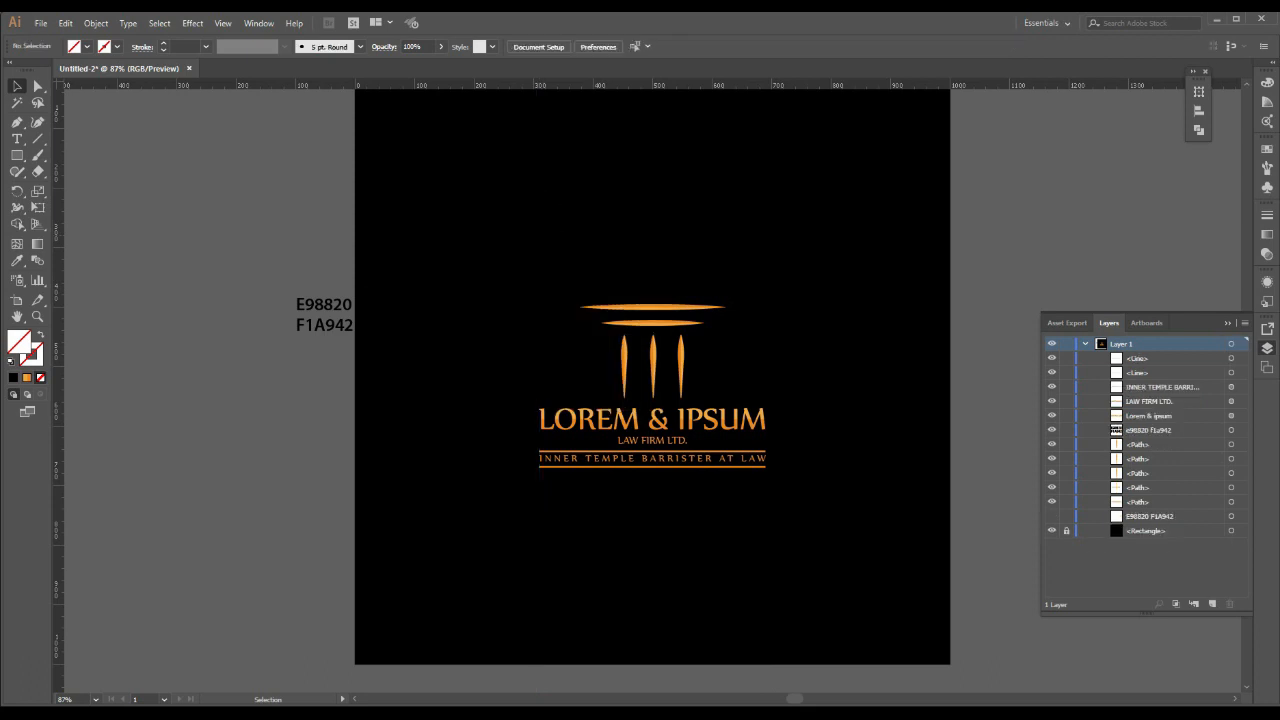
- Group all the logo's pillar shapes, text and lines, and enlarge the group proportionally about its centre
left_click_drag(516, 288, 792, 484)
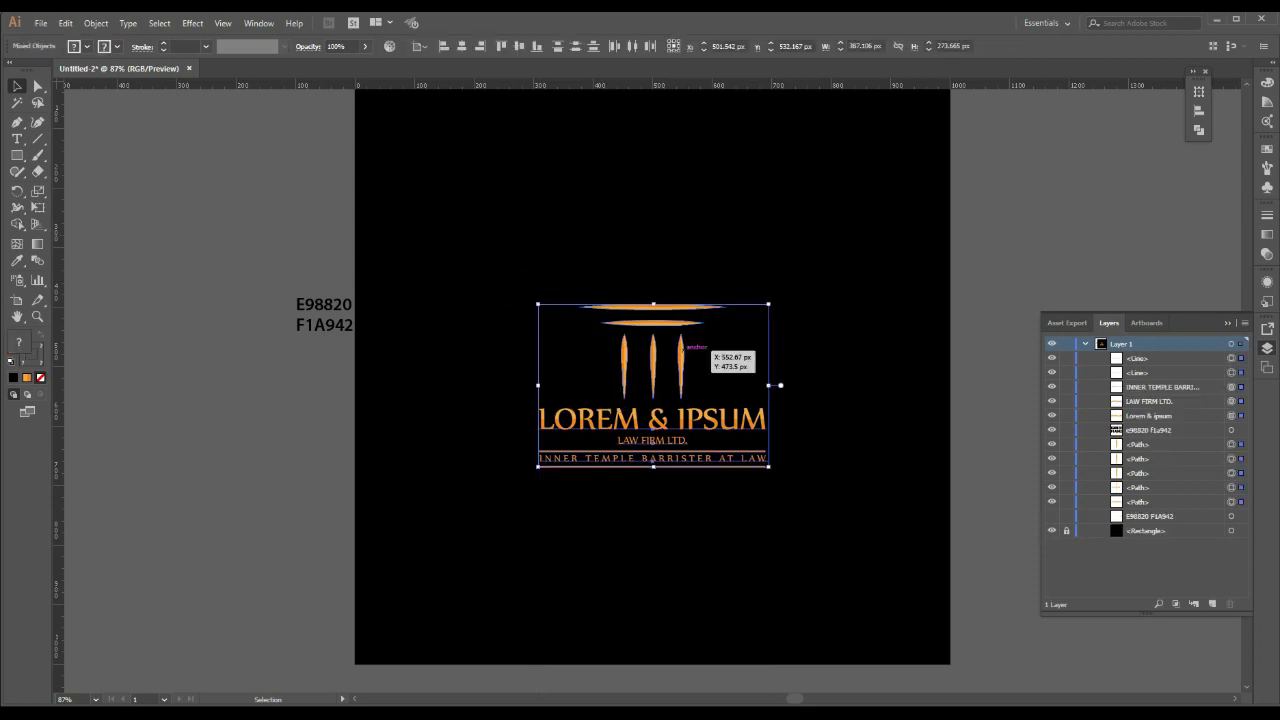
right_click(681, 349)
left_click(716, 437)
left_click_drag(768, 303, 826, 268)
left_click(844, 248)
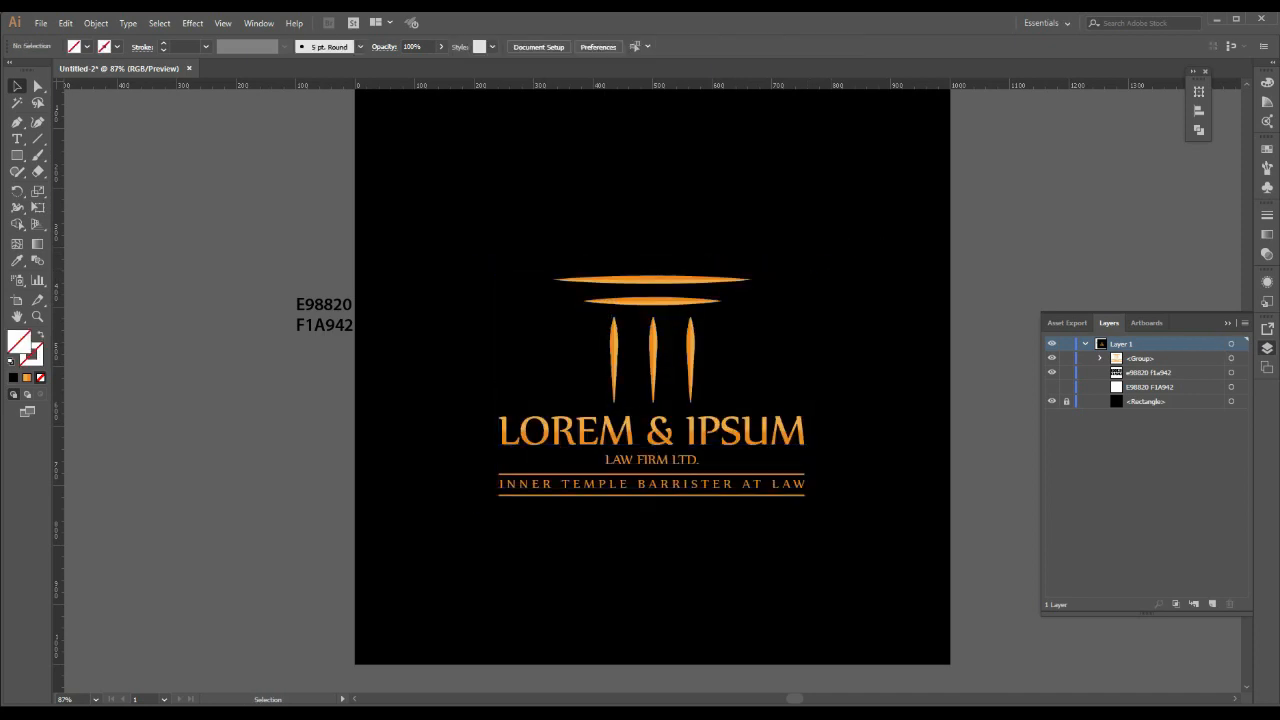
- Hide the locked black background rectangle and start exporting the artwork with Export As
left_click(1051, 401)
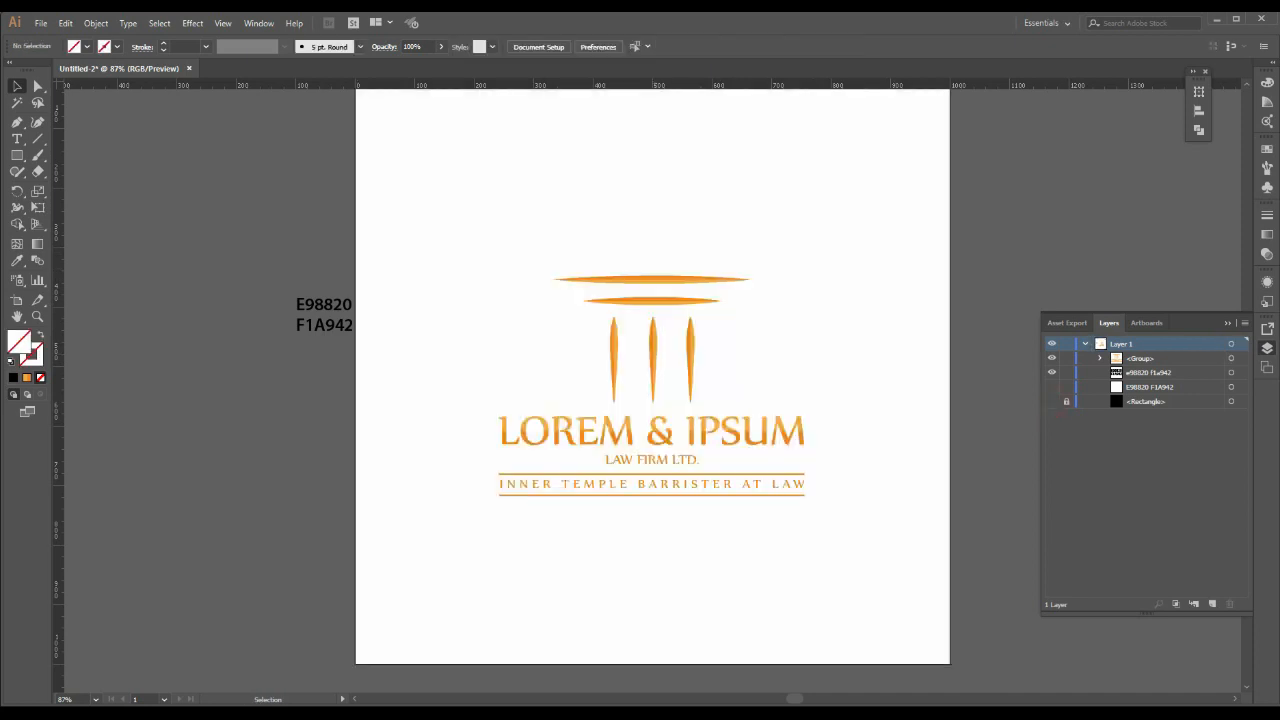
left_click(41, 22)
mouse_move(150, 266)
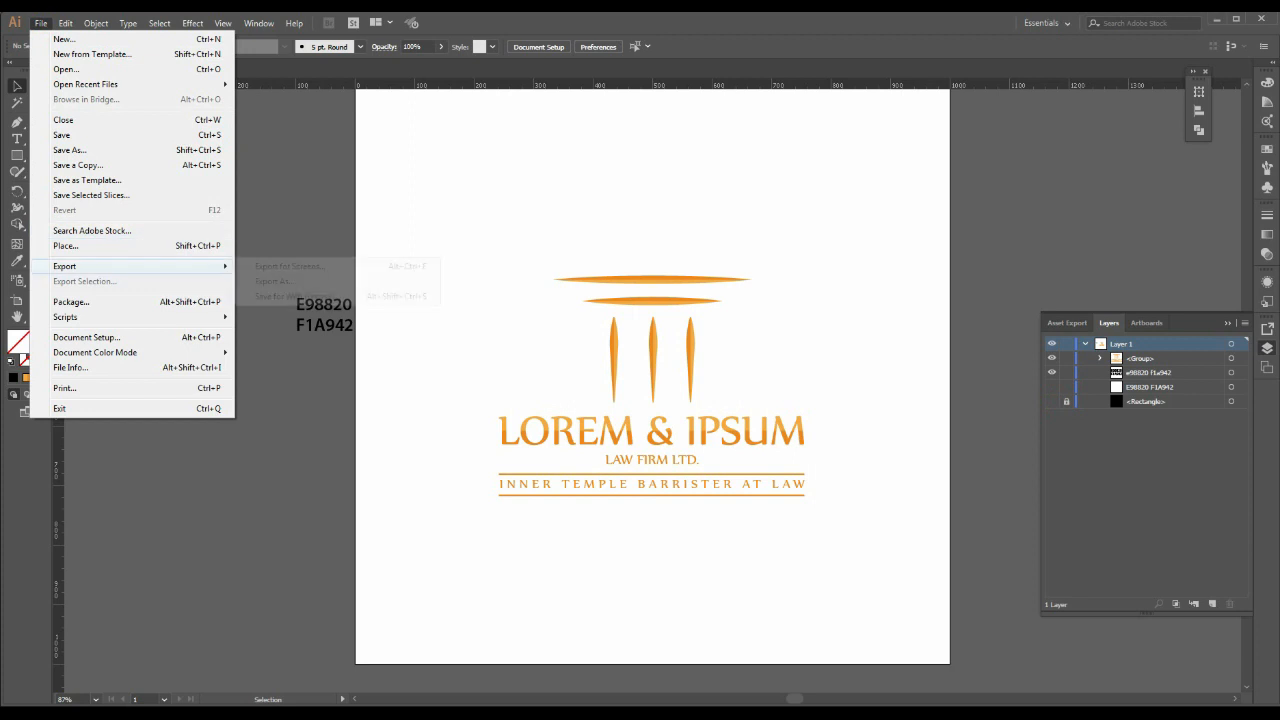
left_click(262, 281)
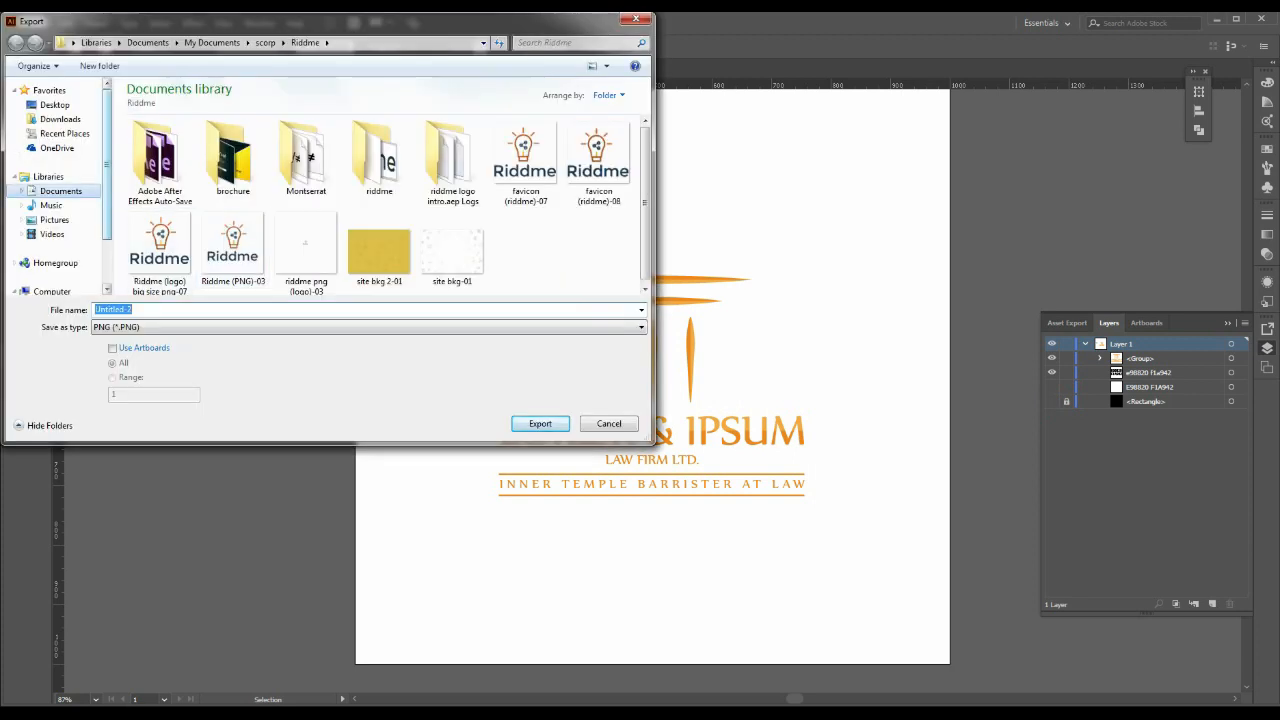
- Create a new folder in Documents under its default name, open it and name the export file FIRM LOGO
left_click(85, 190)
right_click(178, 178)
mouse_move(160, 329)
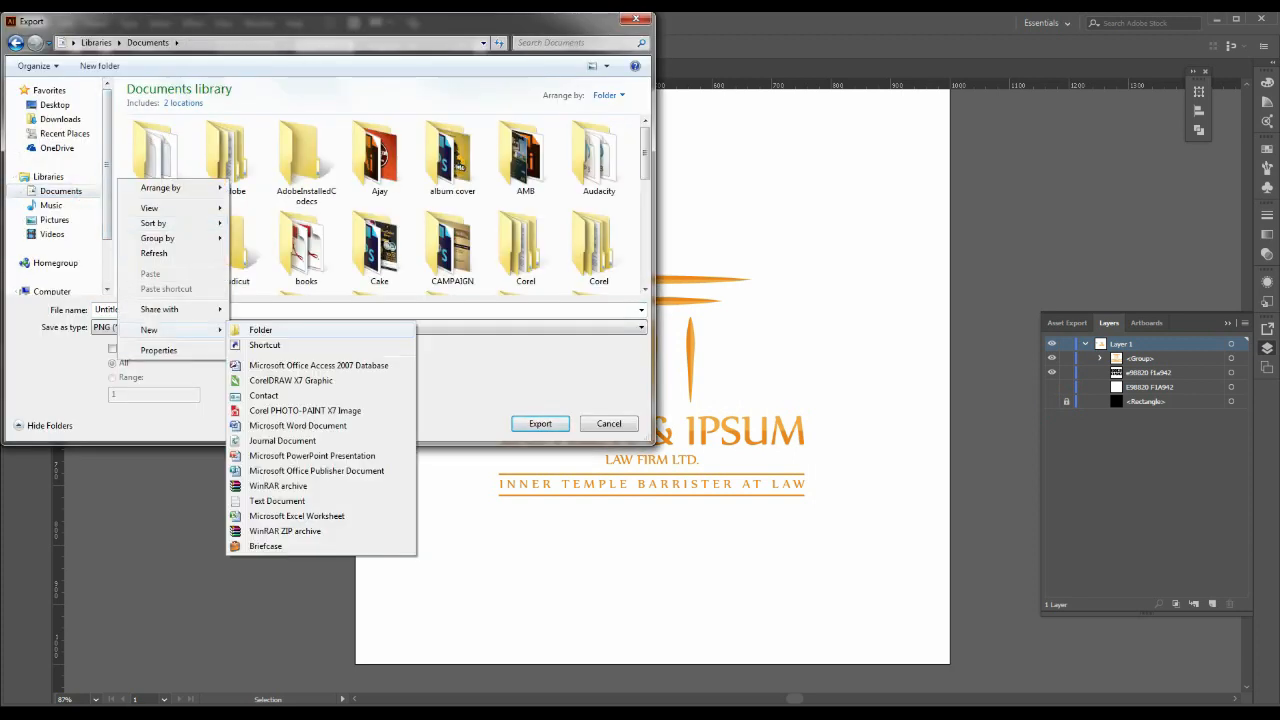
left_click(265, 324)
key("Return")
key("Return")
left_click(265, 309)
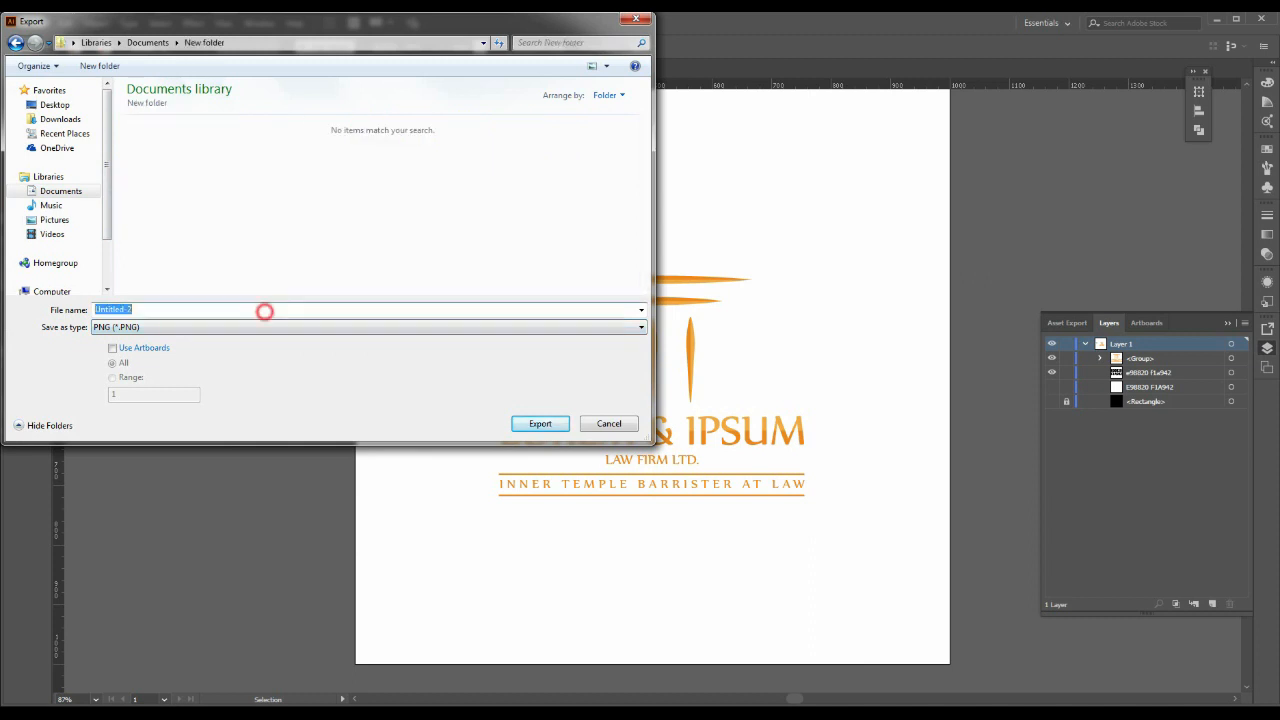
type("FIRM LOGO")
- Export the logo as PNG using artboards, at High (300 ppi) resolution with a transparent background
left_click(190, 327)
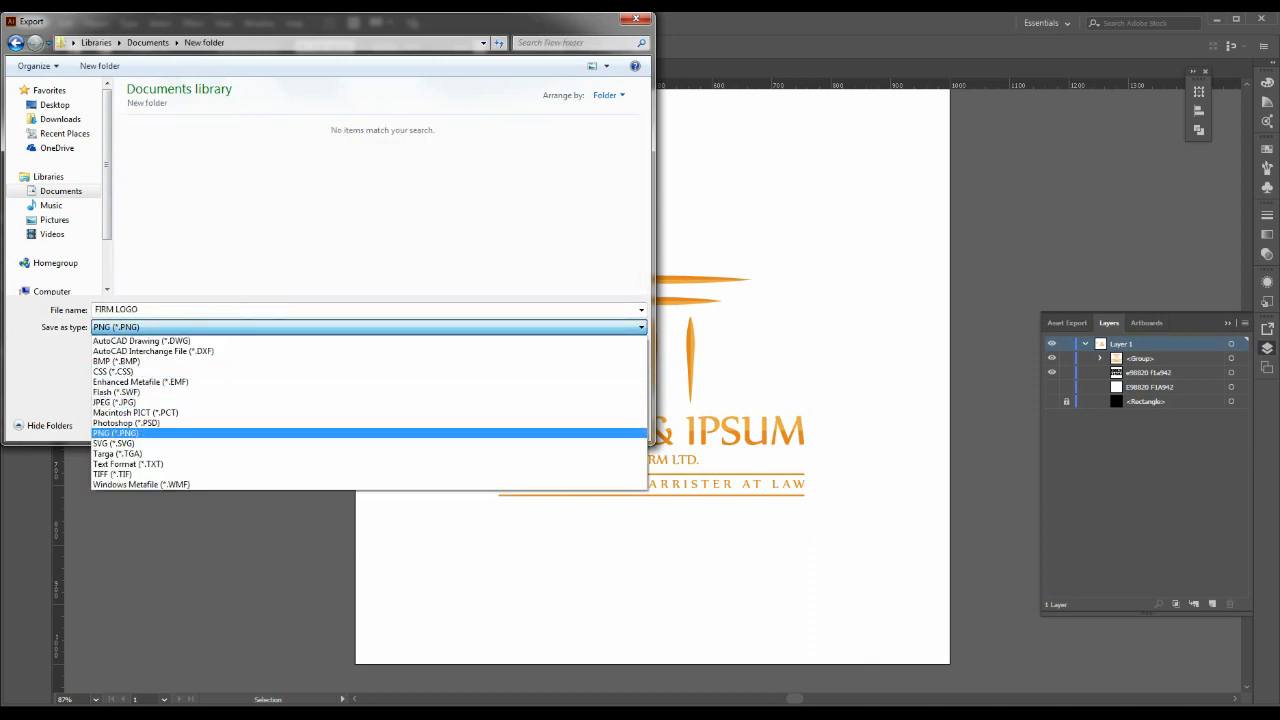
left_click(133, 433)
left_click(152, 347)
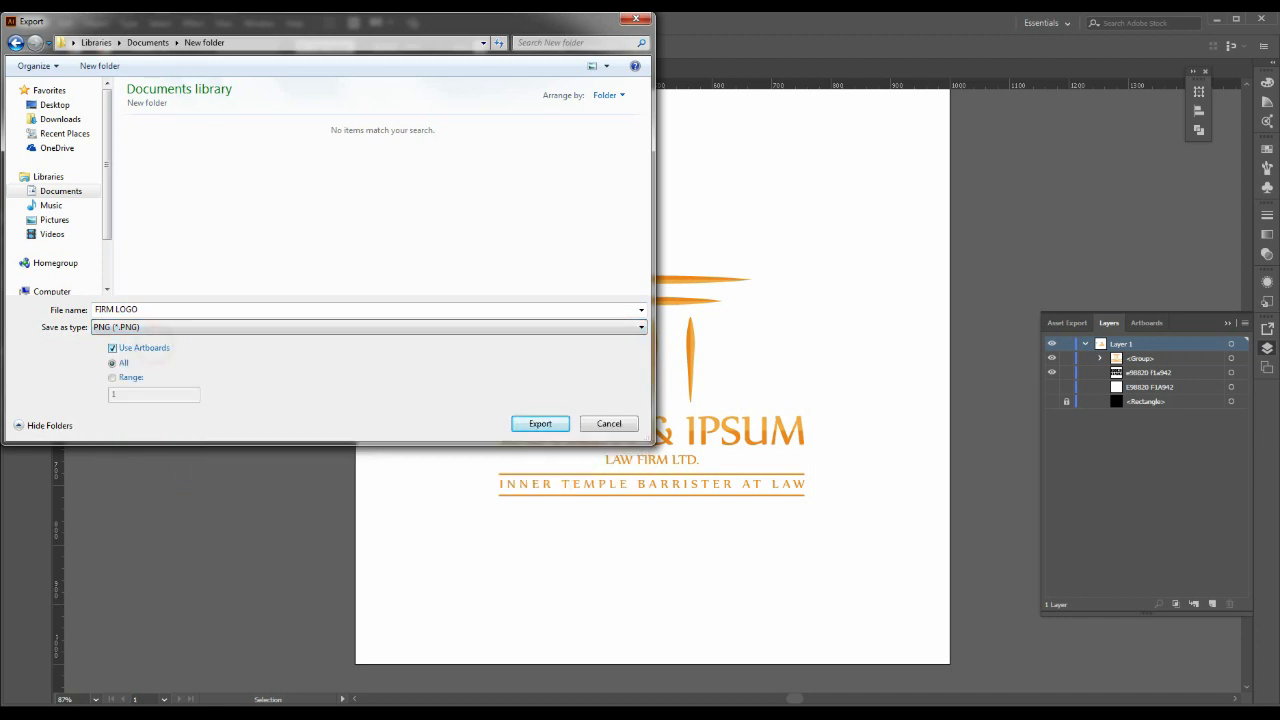
left_click(540, 423)
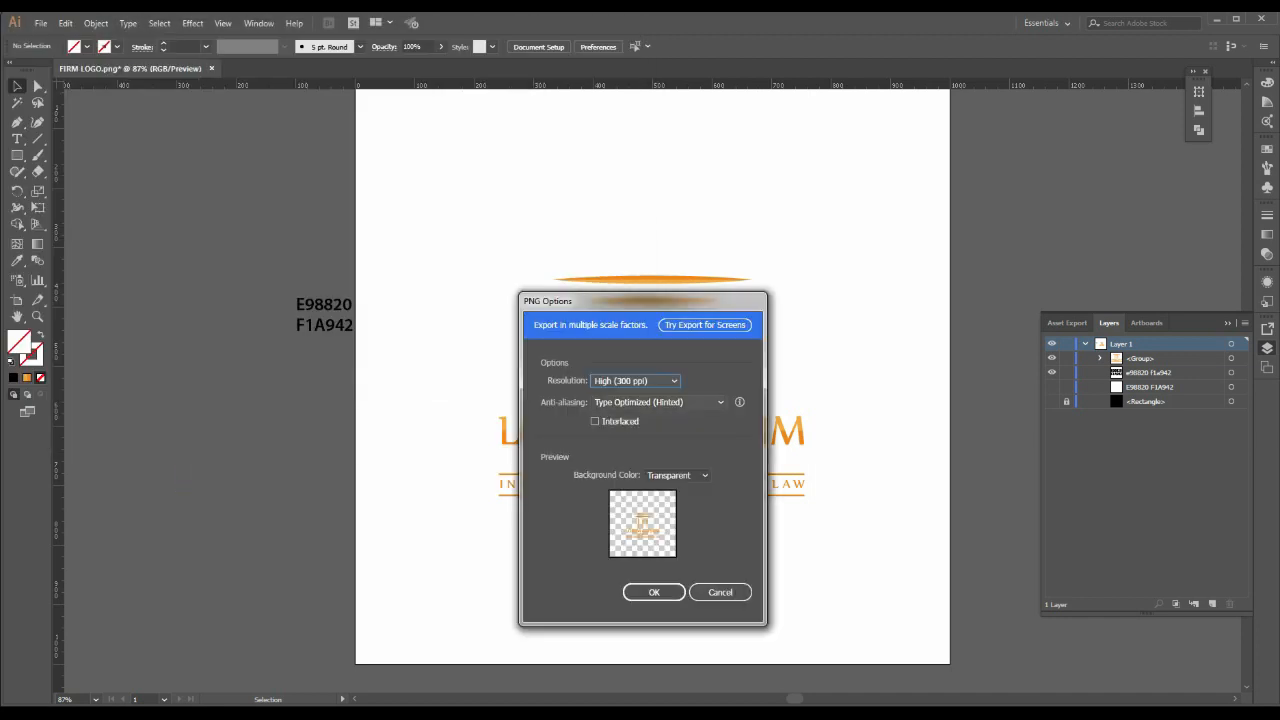
left_click(635, 381)
left_click(660, 423)
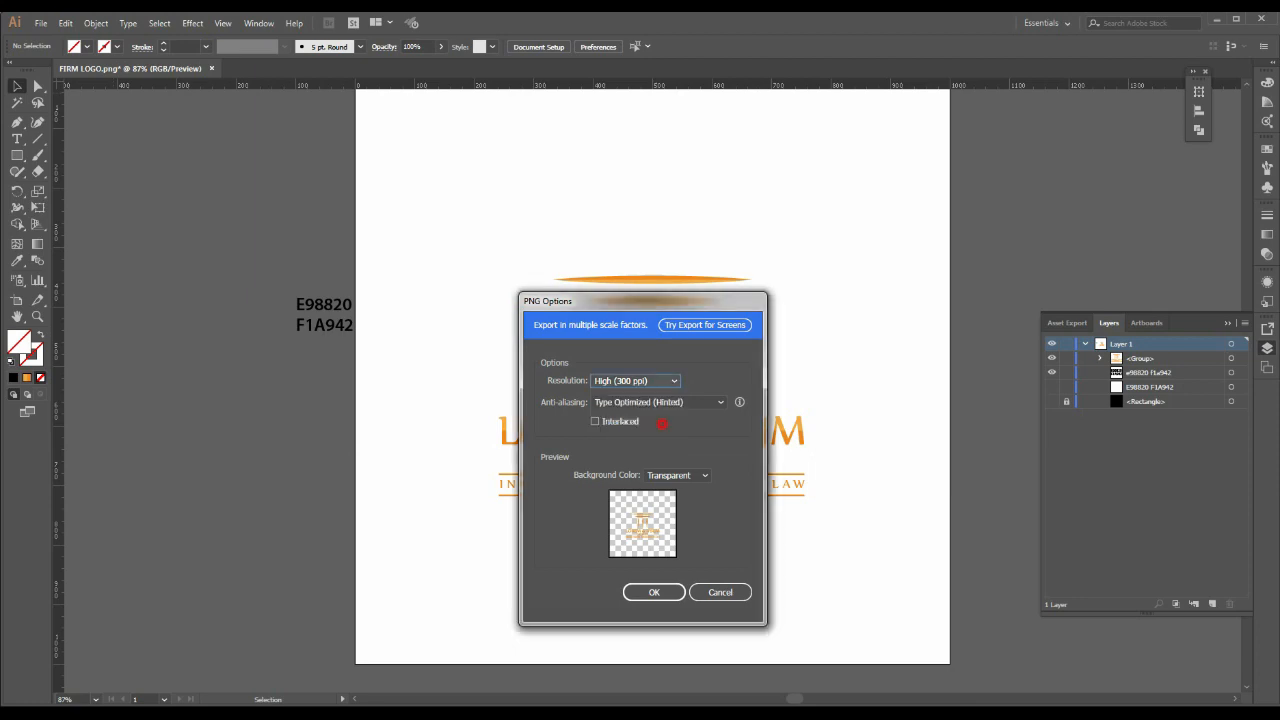
key("Return")
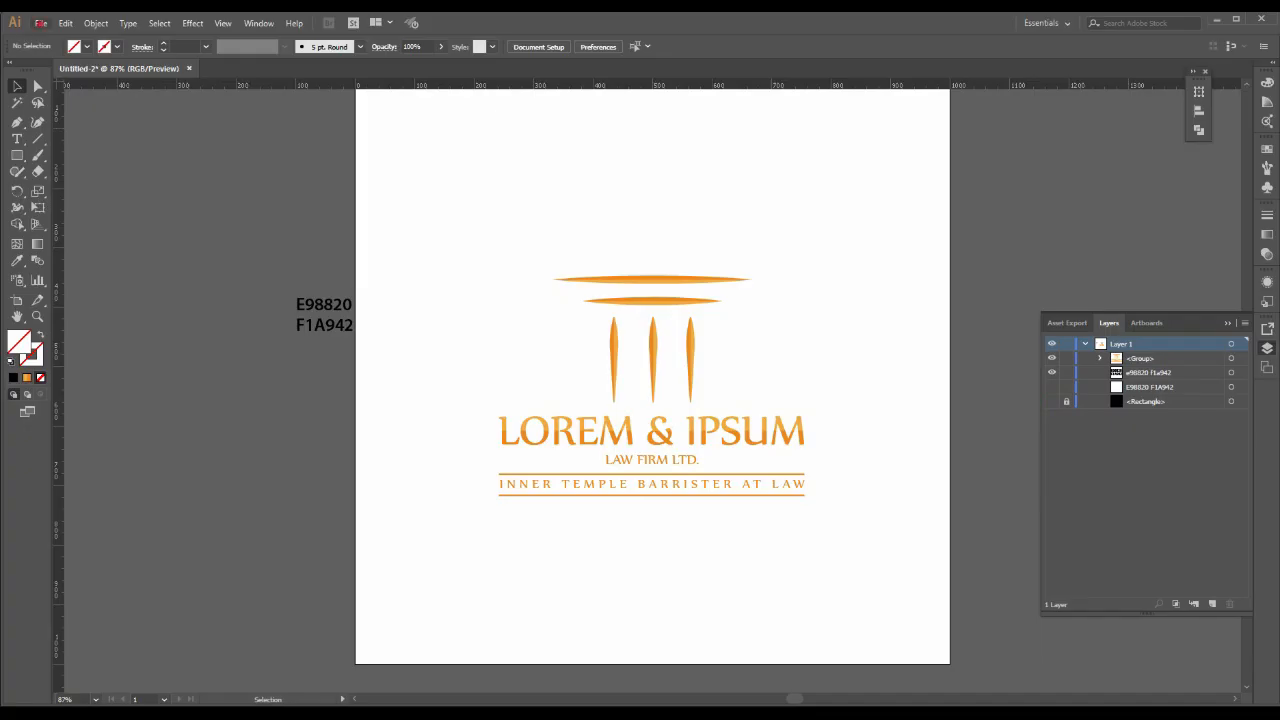
- Start Export As again, then create and open a new folder in Documents under its default name
left_click(41, 22)
mouse_move(130, 266)
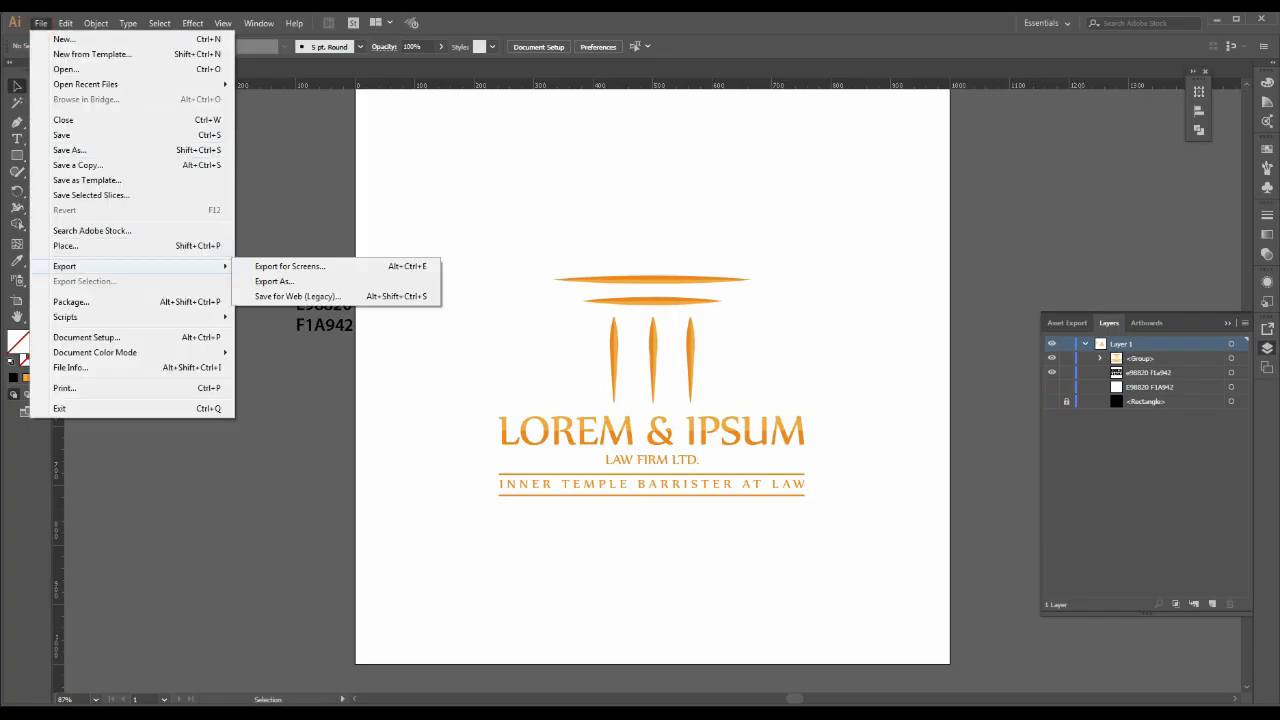
left_click(273, 281)
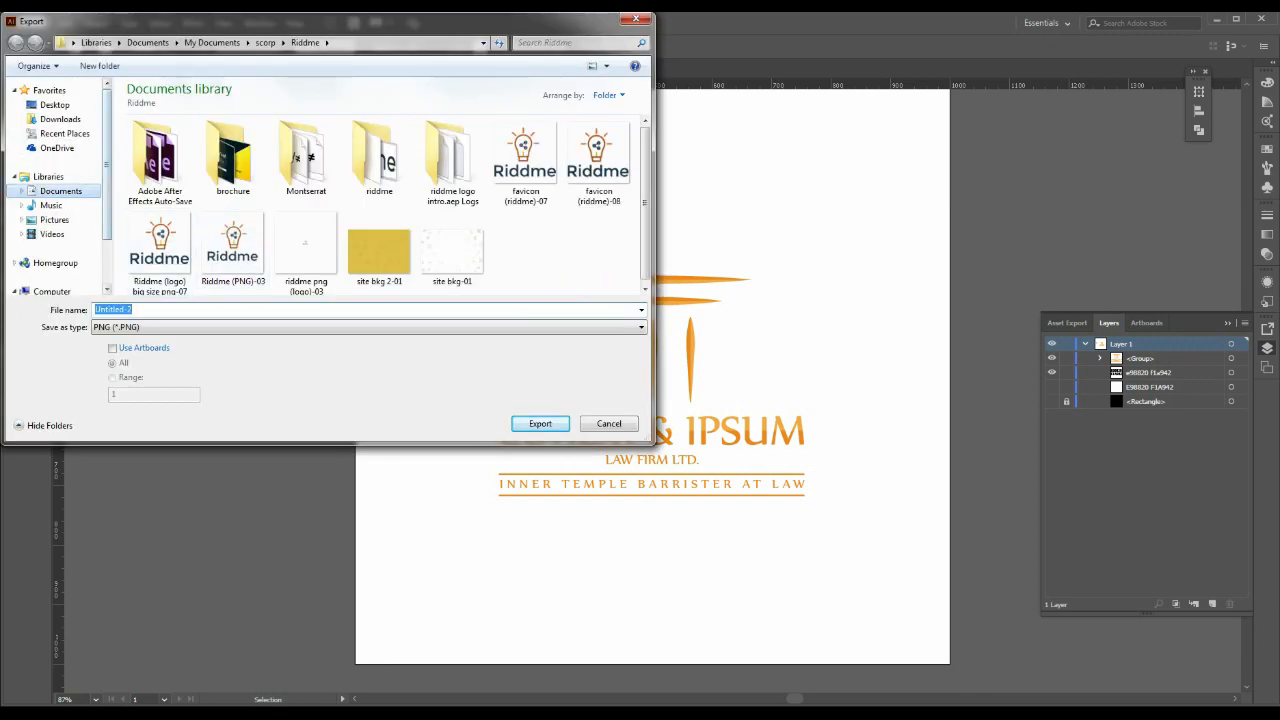
left_click(61, 190)
right_click(118, 180)
mouse_move(150, 330)
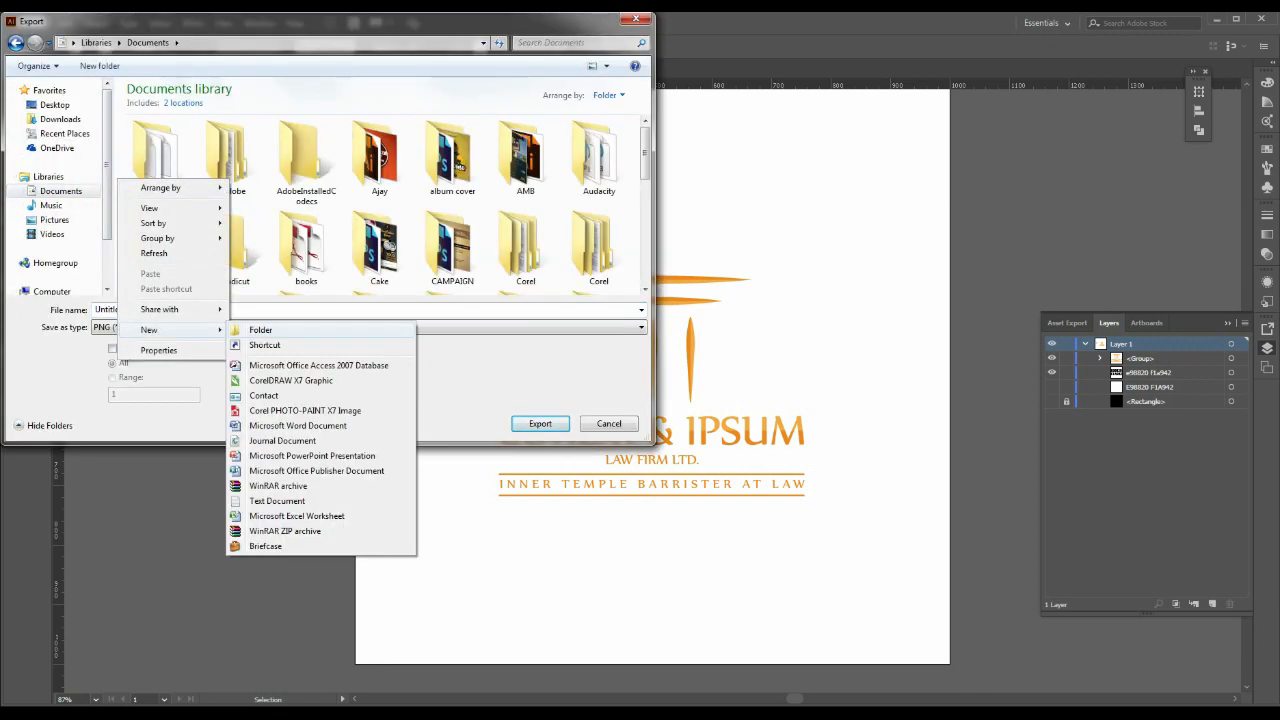
left_click(256, 331)
key("Return")
key("Return")
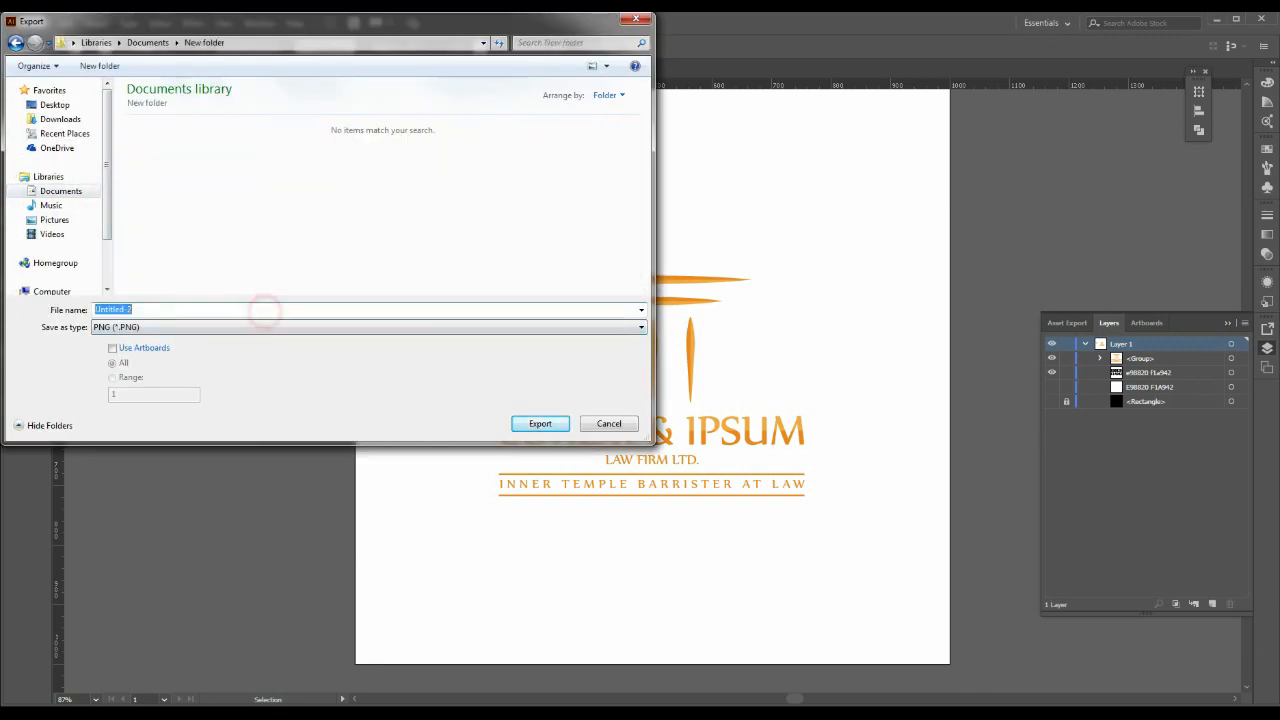
- Name the file FIRM LOGO and export it as PNG using artboards, at High (300 ppi) with a transparent background
type("FIRM L")
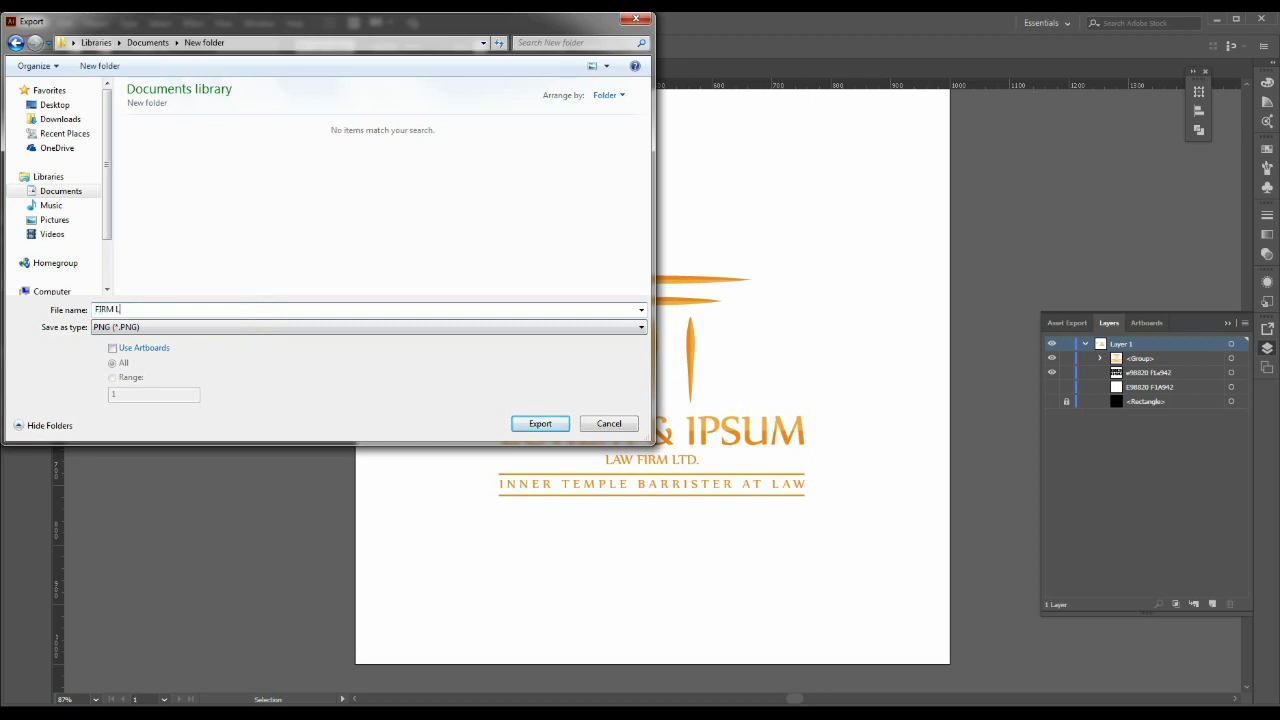
type("OGO")
left_click(180, 327)
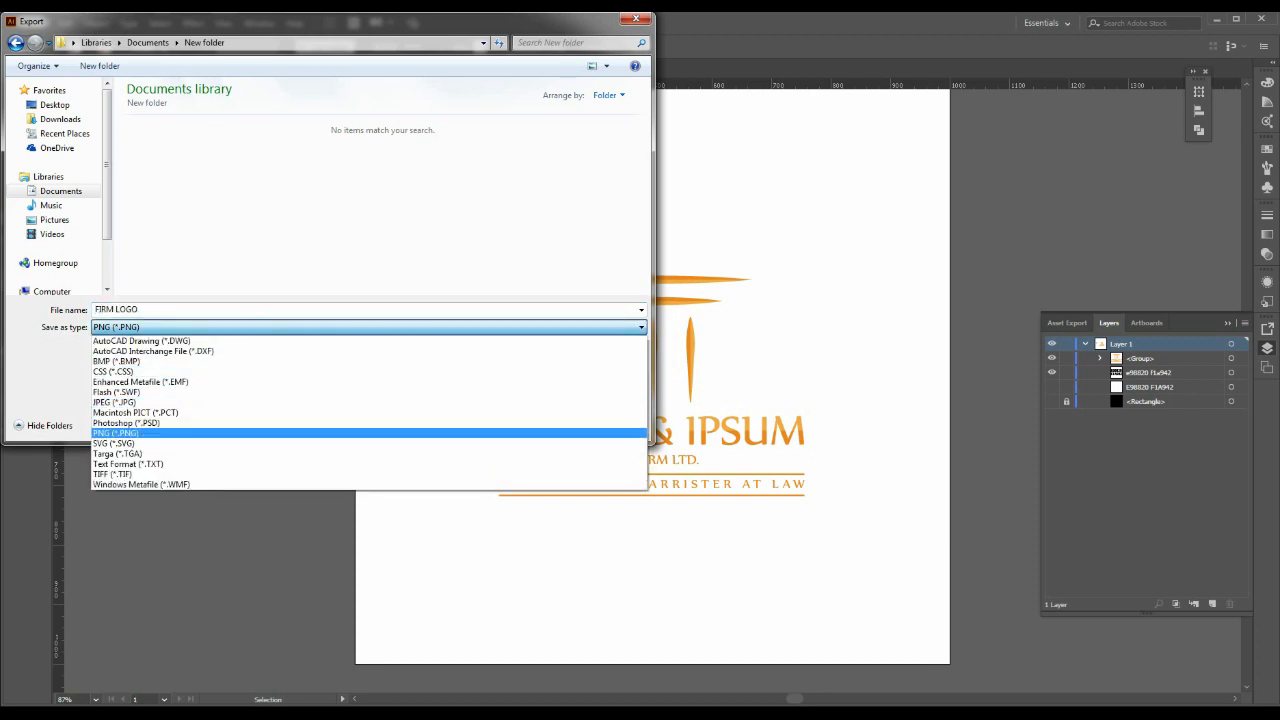
left_click(125, 433)
left_click(152, 346)
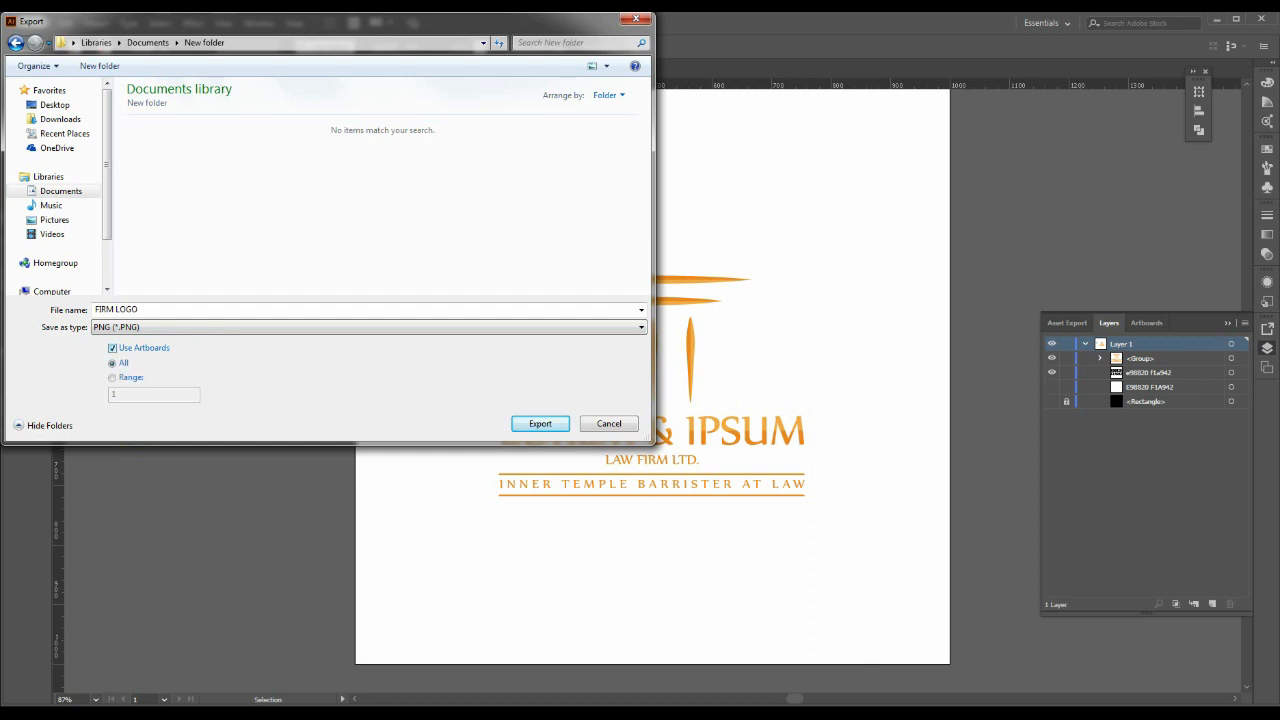
left_click(540, 423)
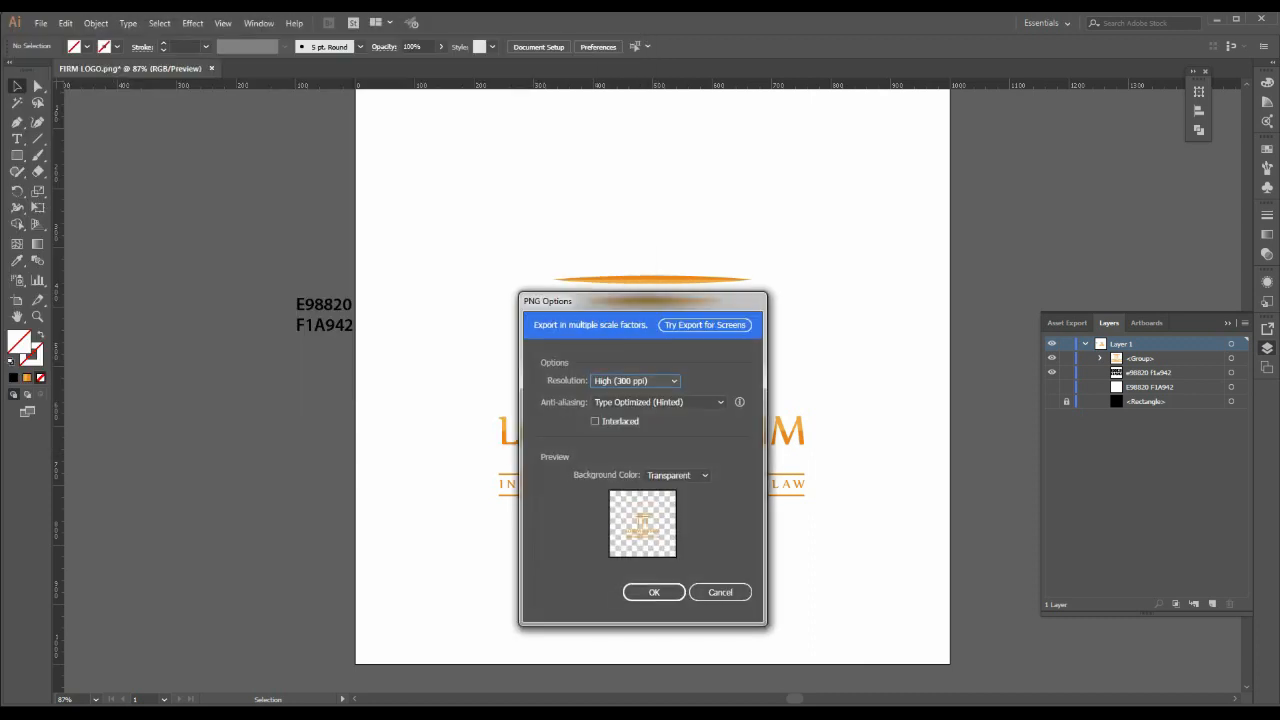
left_click(636, 381)
left_click(636, 426)
left_click(656, 592)
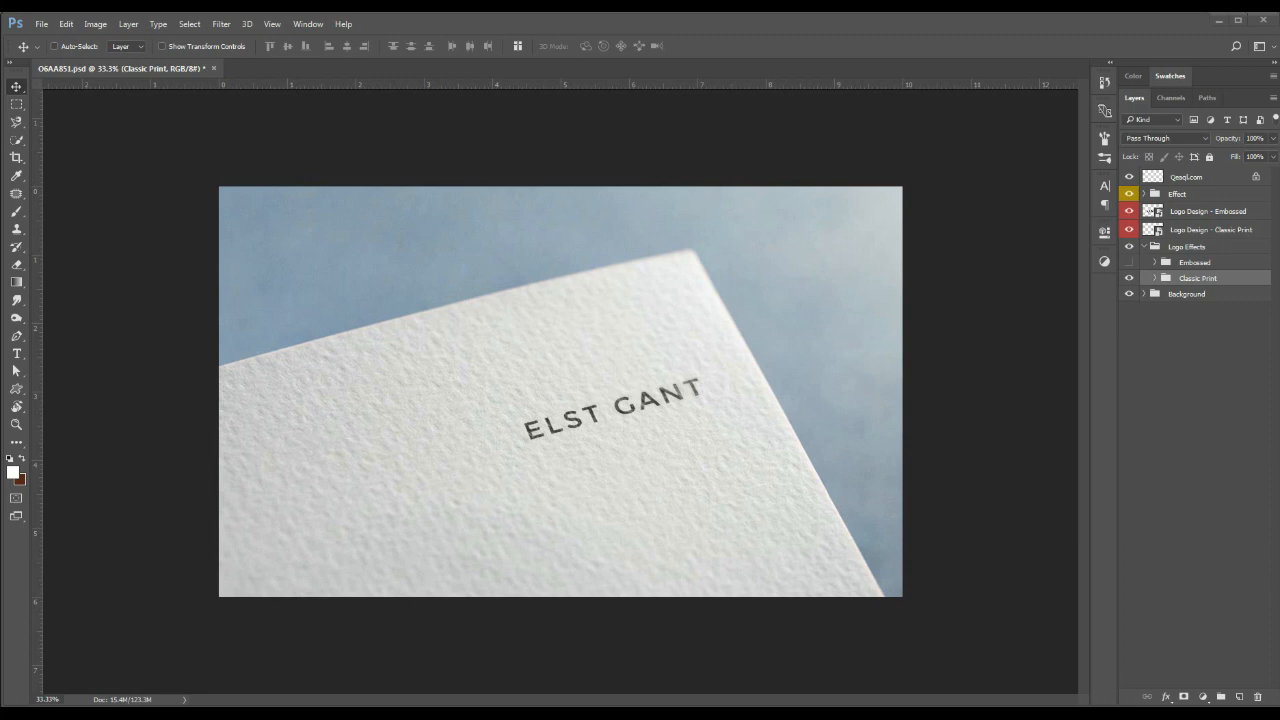
- Open the exported FIRM LOGO-01 image from the new folder in Documents and return to the O6AA851.psd mockup
left_click(1129, 278)
left_click(41, 24)
left_click(50, 48)
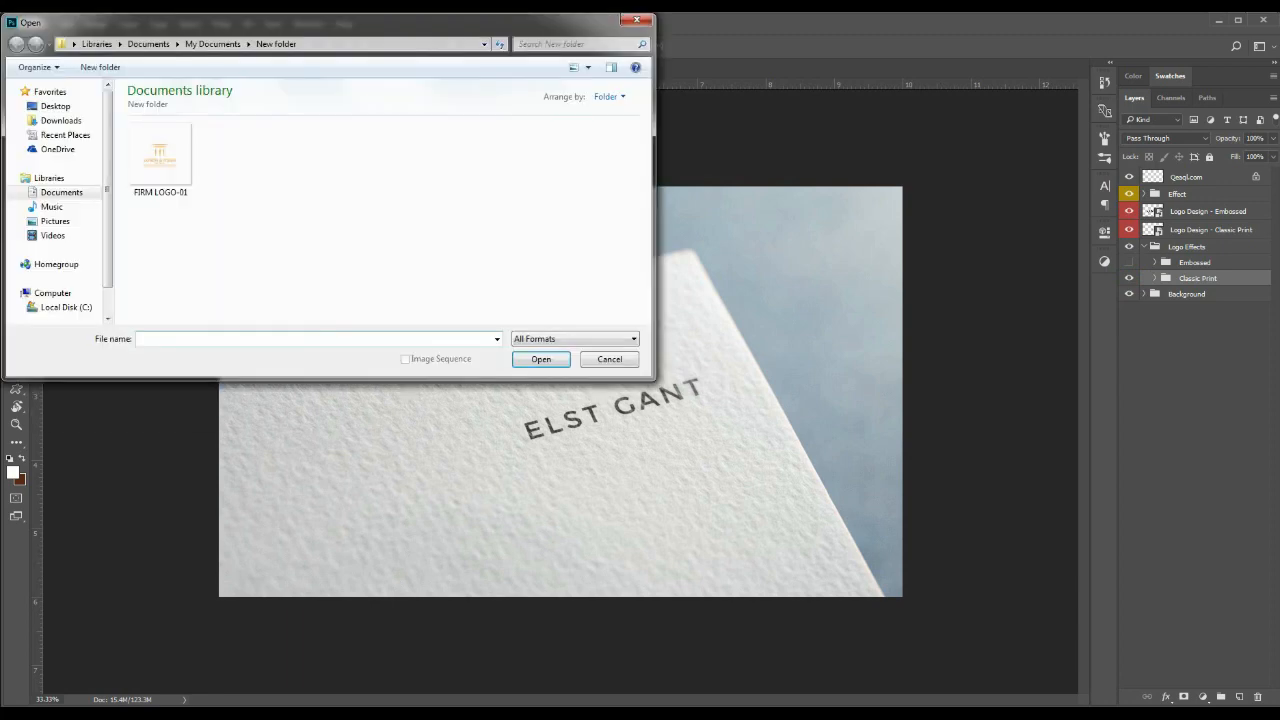
left_click(171, 150)
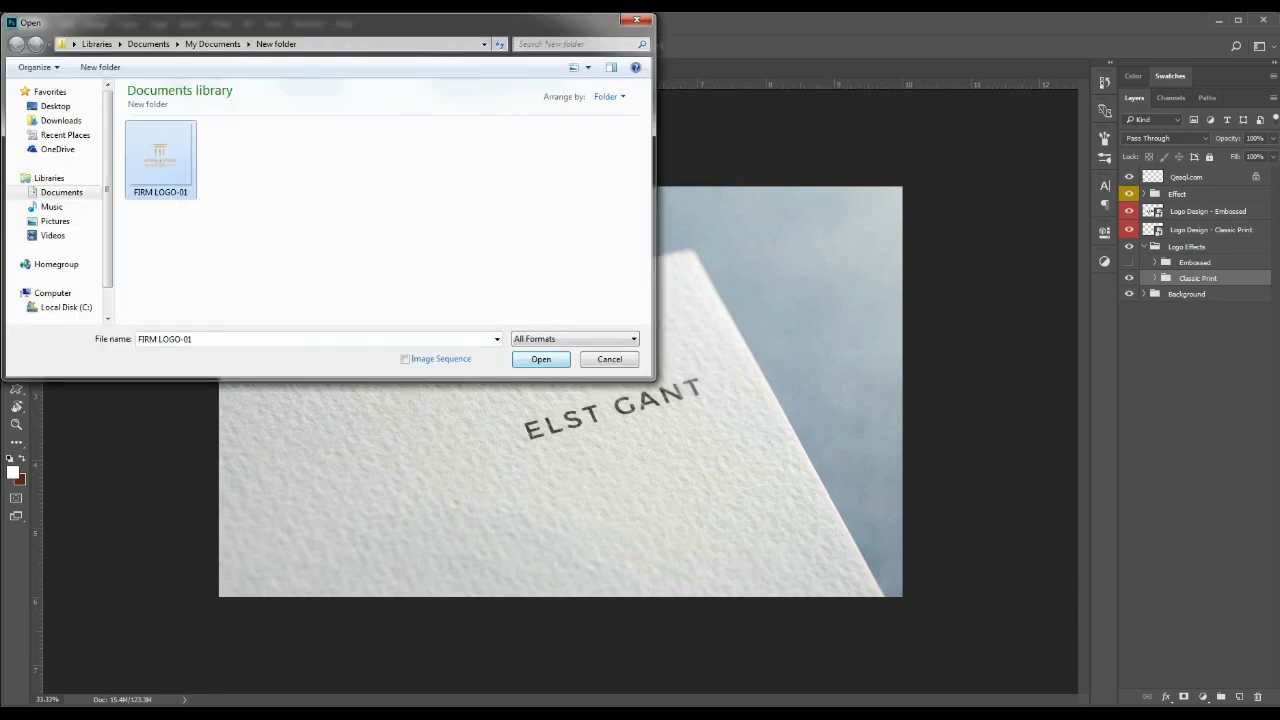
left_click(541, 359)
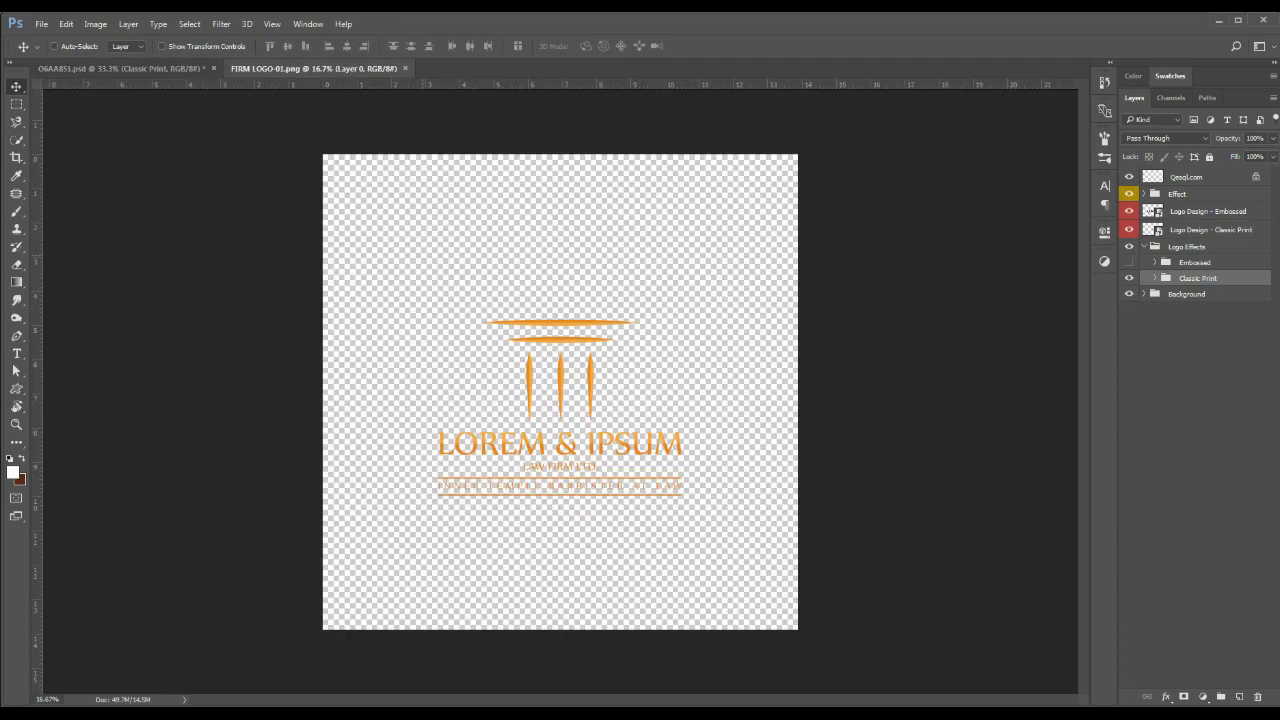
left_click(120, 68)
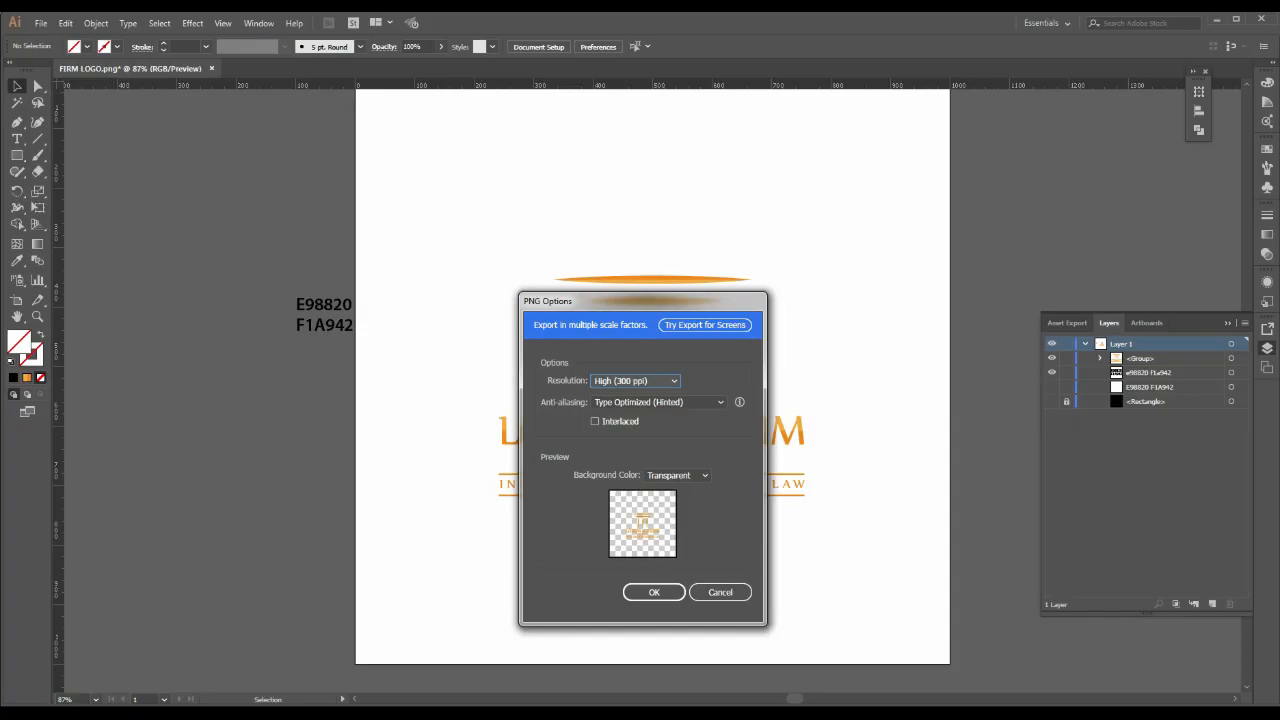
- In Illustrator, set the PNG resolution to High (300 ppi) and finish exporting the logo with its transparent background
left_click(673, 381)
left_click(660, 426)
left_click(654, 592)
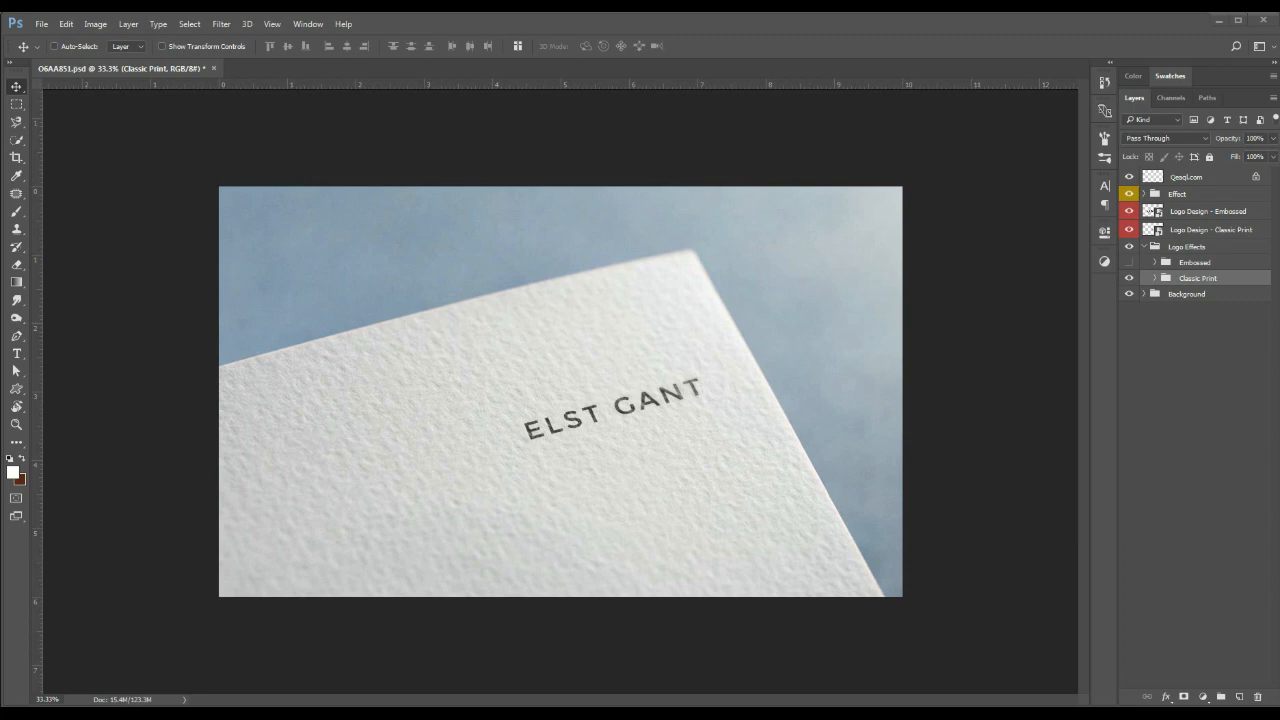
- In Photoshop, check the Classic Print group by hiding and reshowing it, open FIRM LOGO-01, and return to the O6AA851.psd mockup
left_click(1129, 278)
left_click(1129, 278)
left_click(42, 24)
left_click(42, 24)
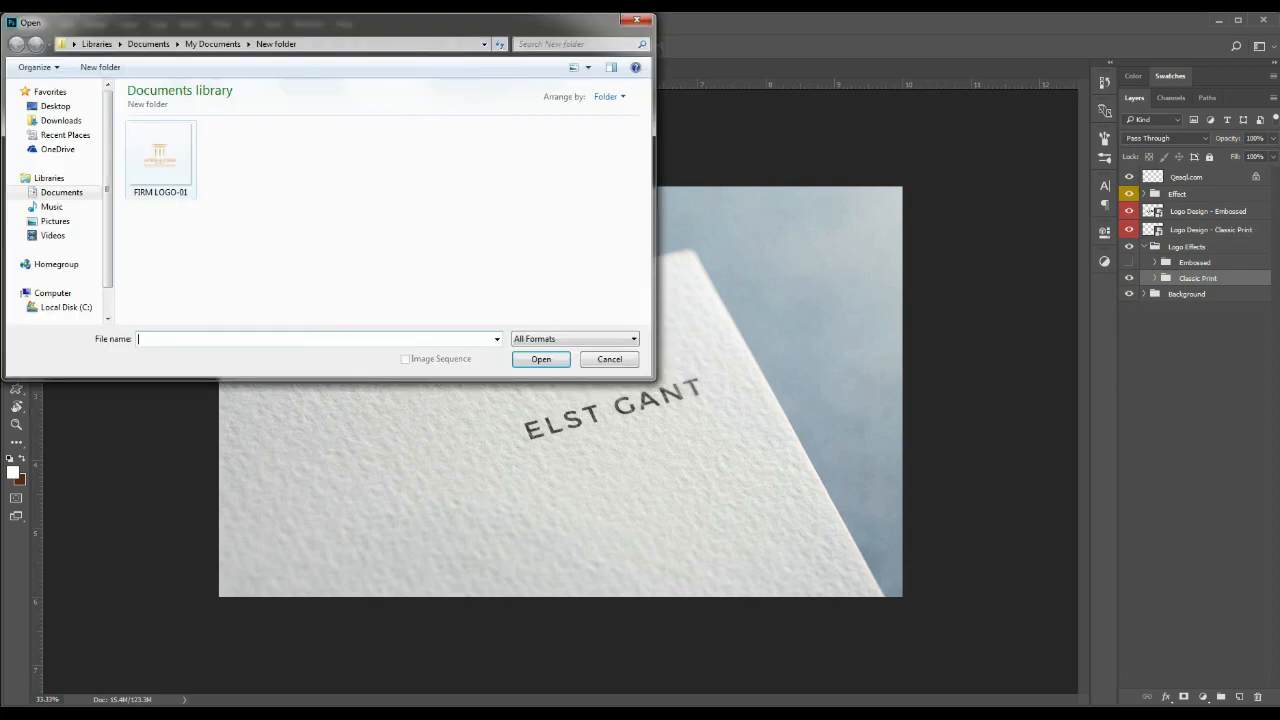
left_click(178, 172)
left_click(541, 359)
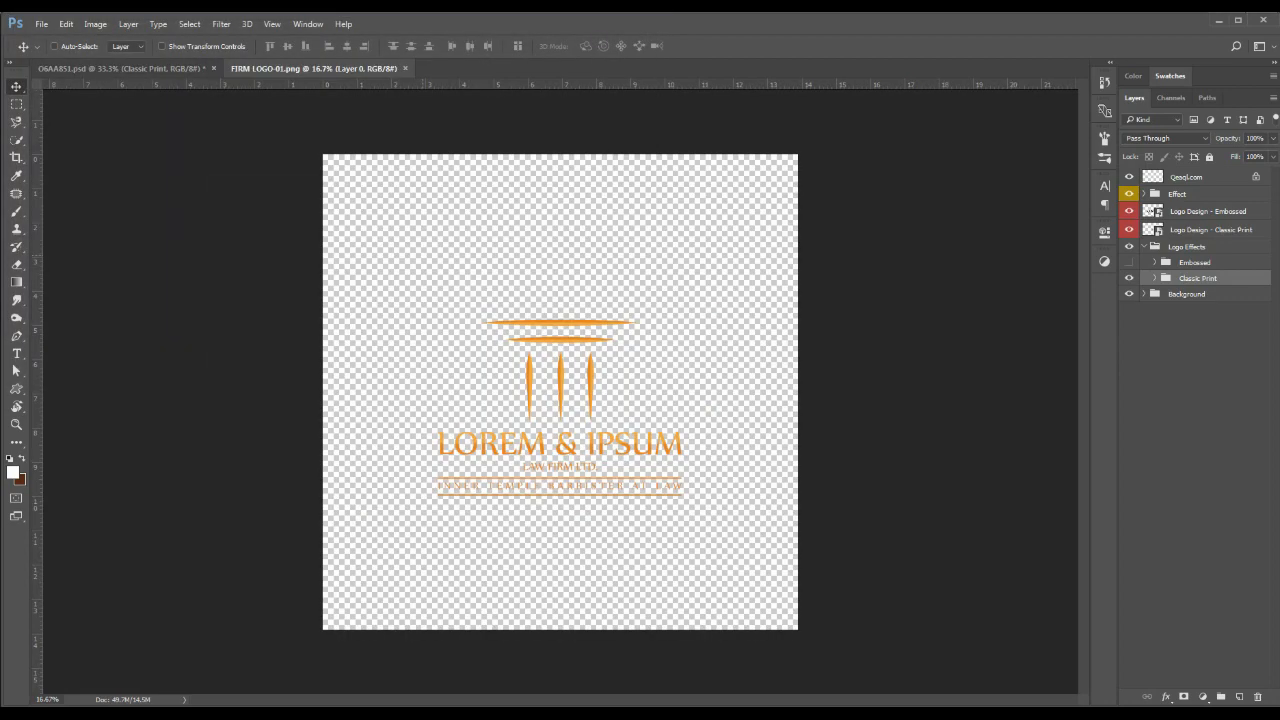
left_click(122, 69)
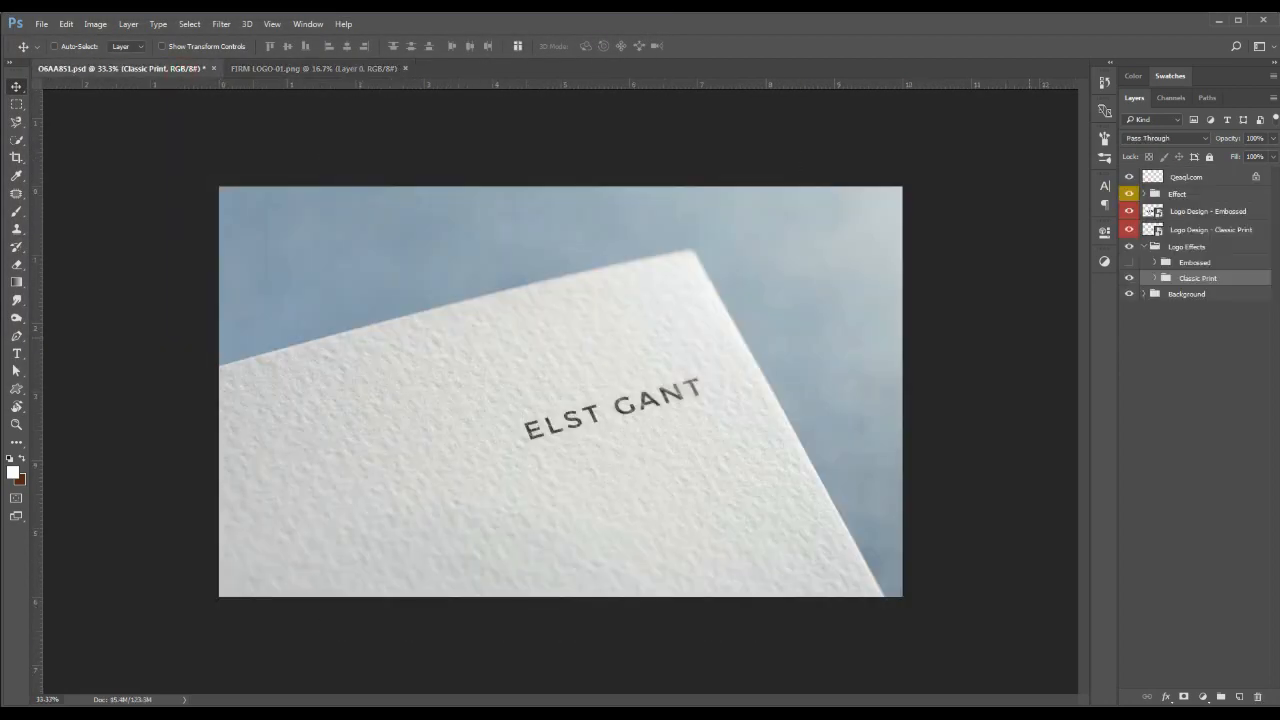
- Open the Classic Print group's Logo Design smart object and bring the law-firm logo into it from the FIRM LOGO-01 document
left_click(1155, 278)
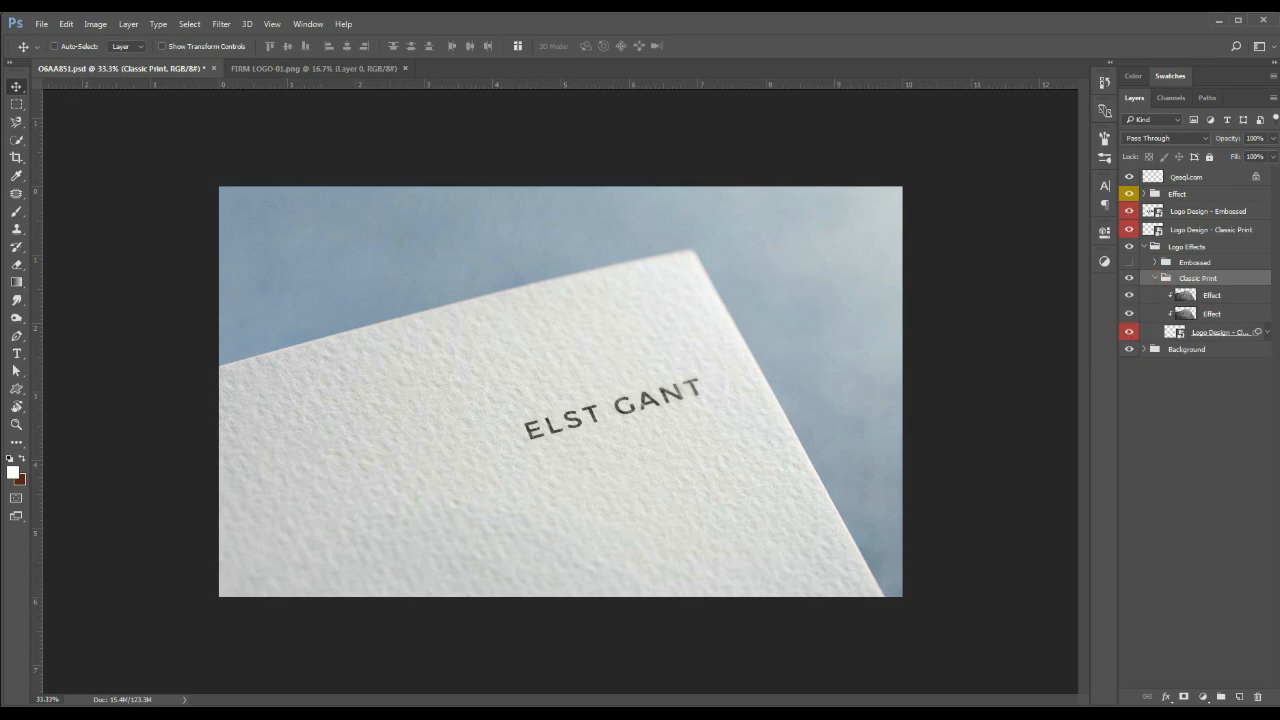
double_click(1174, 332)
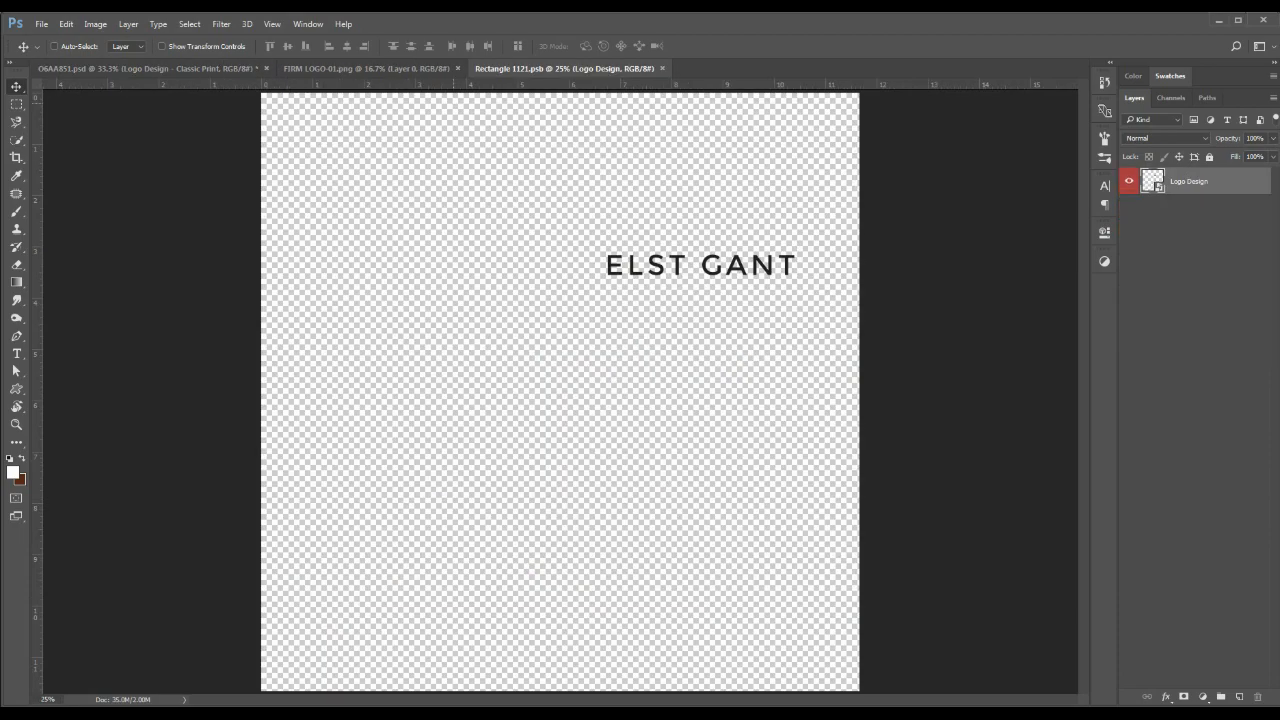
left_click(388, 69)
left_click_drag(548, 178, 601, 225)
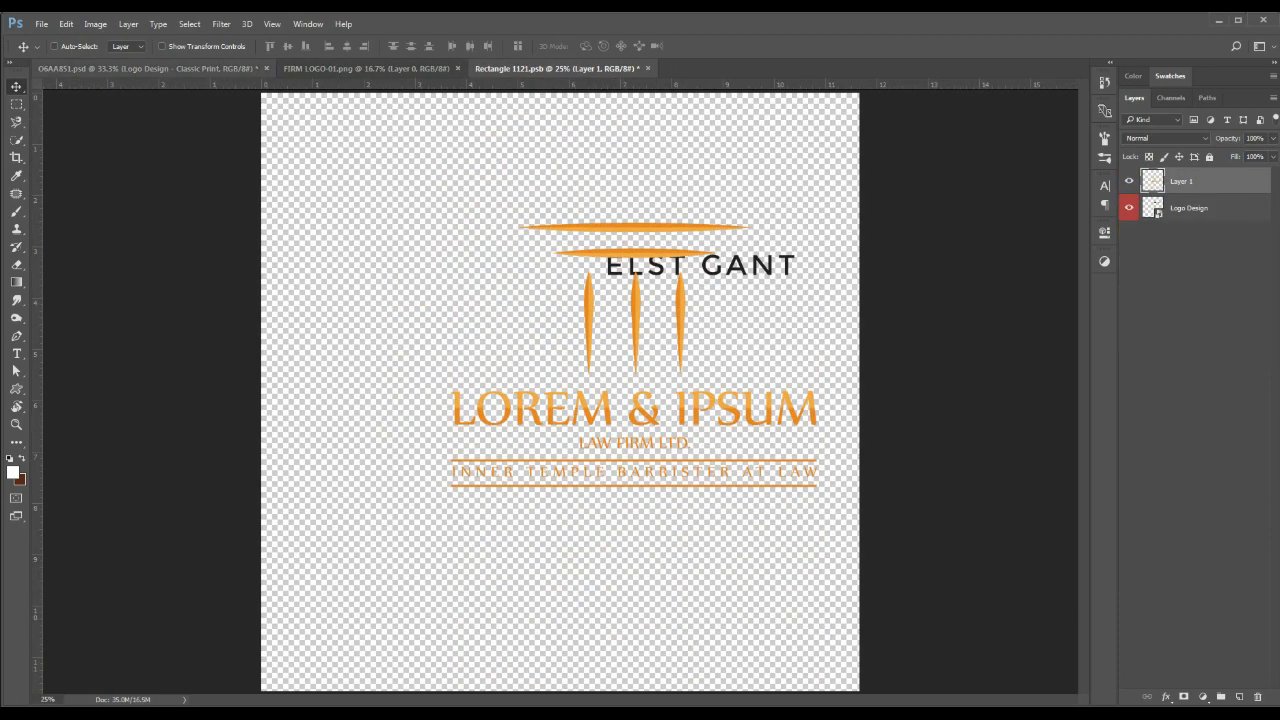
- Scale the law-firm logo down with transform controls and place it over the ELST GANT text, then hide the controls
left_click(162, 46)
left_click_drag(450, 486, 564, 404)
left_click_drag(643, 389, 630, 342)
key("Return")
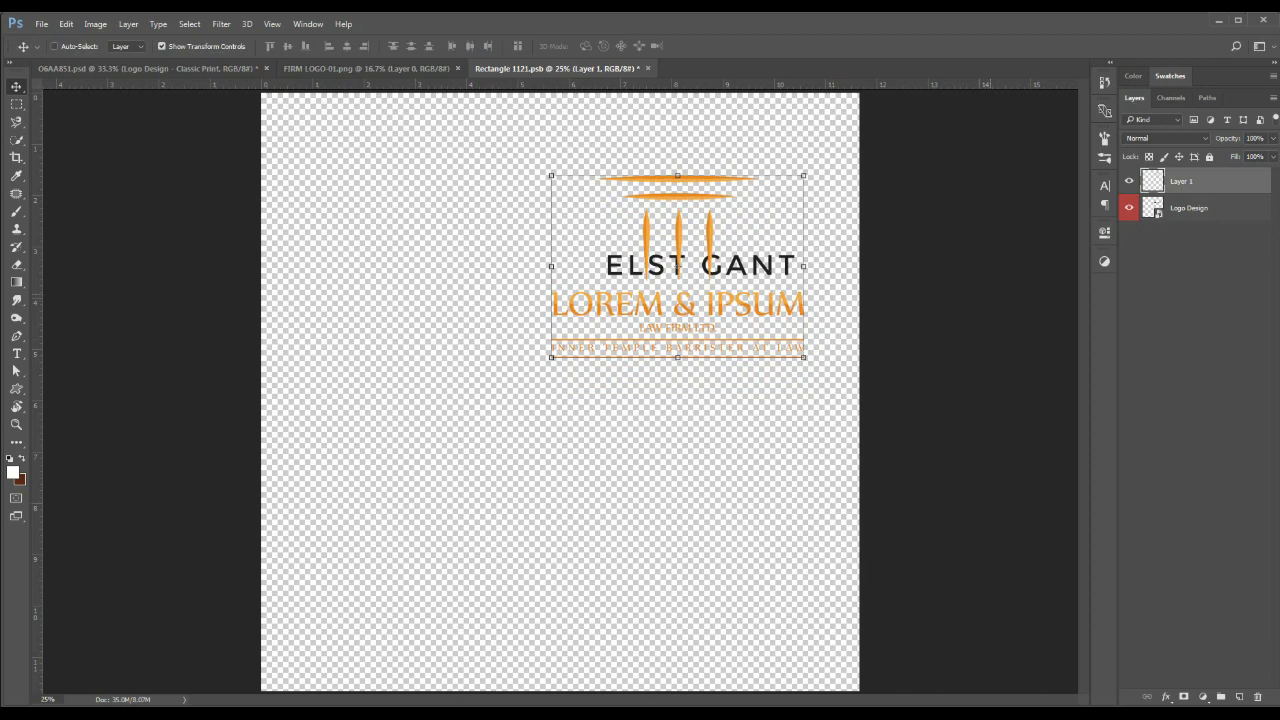
left_click(162, 46)
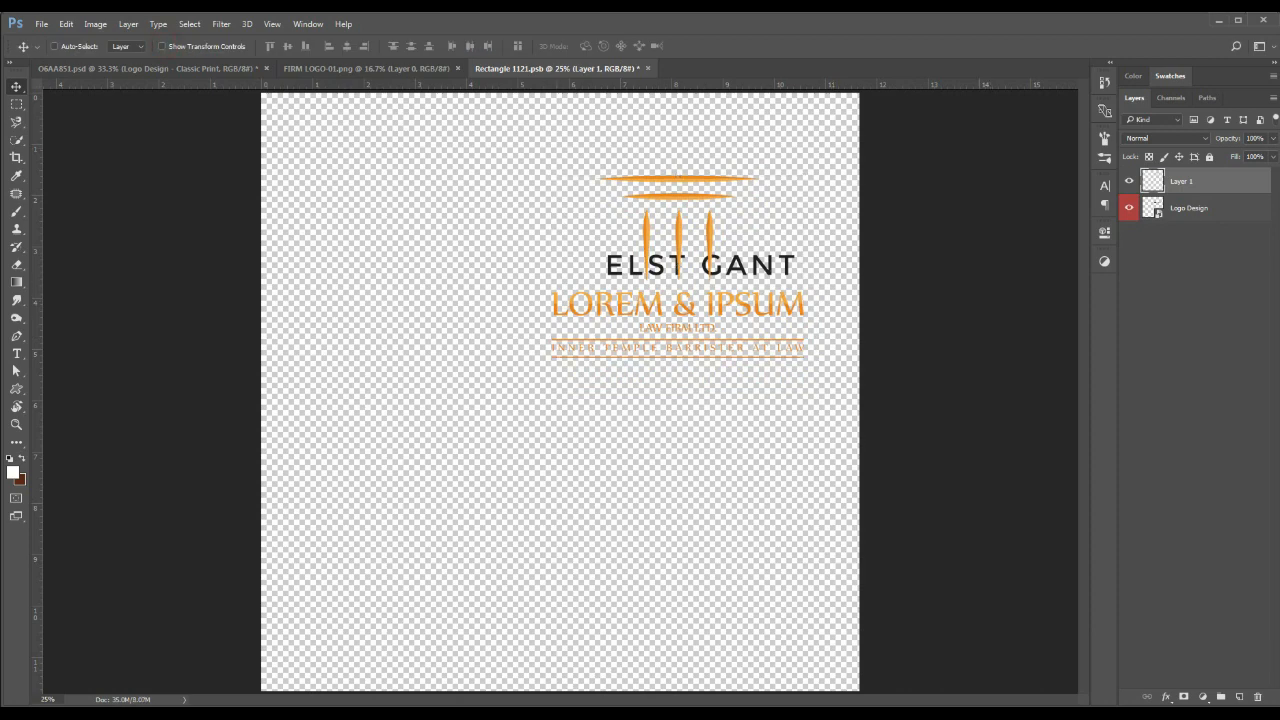
- Hide the original Logo Design layer, save the smart object, and return to the O6AA851.psd mockup
left_click(1129, 207)
left_click(41, 23)
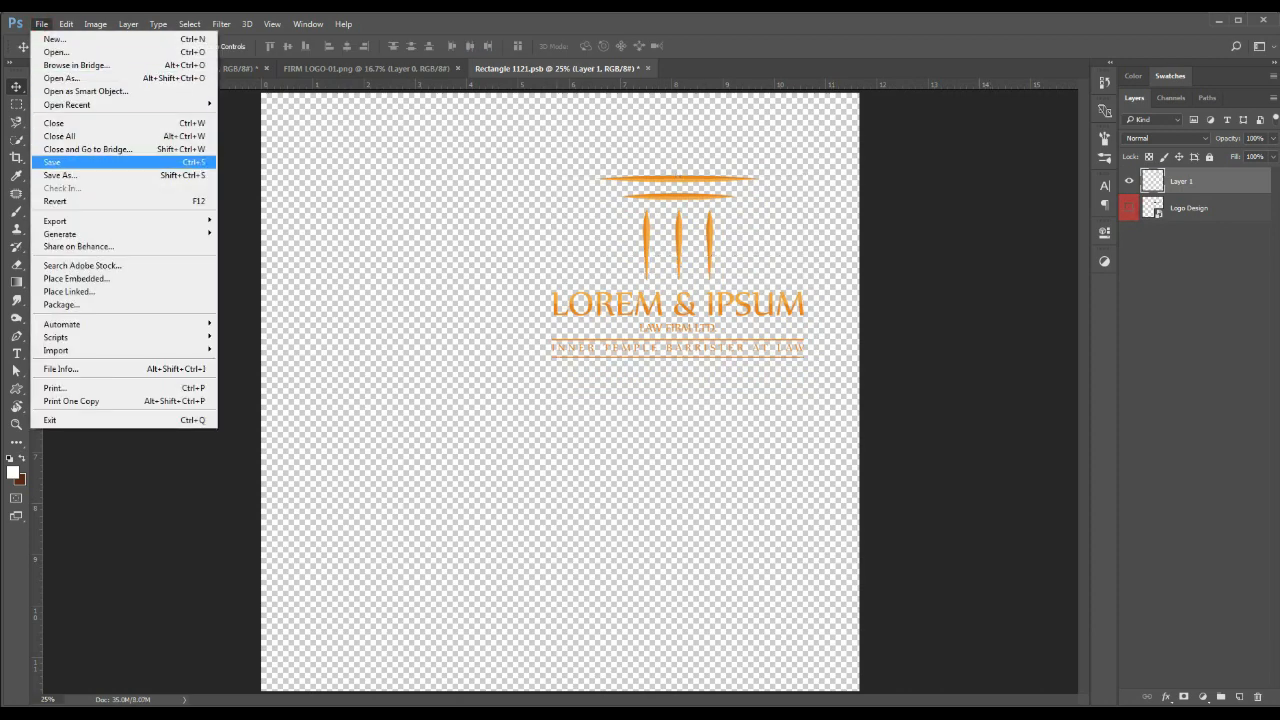
left_click(55, 162)
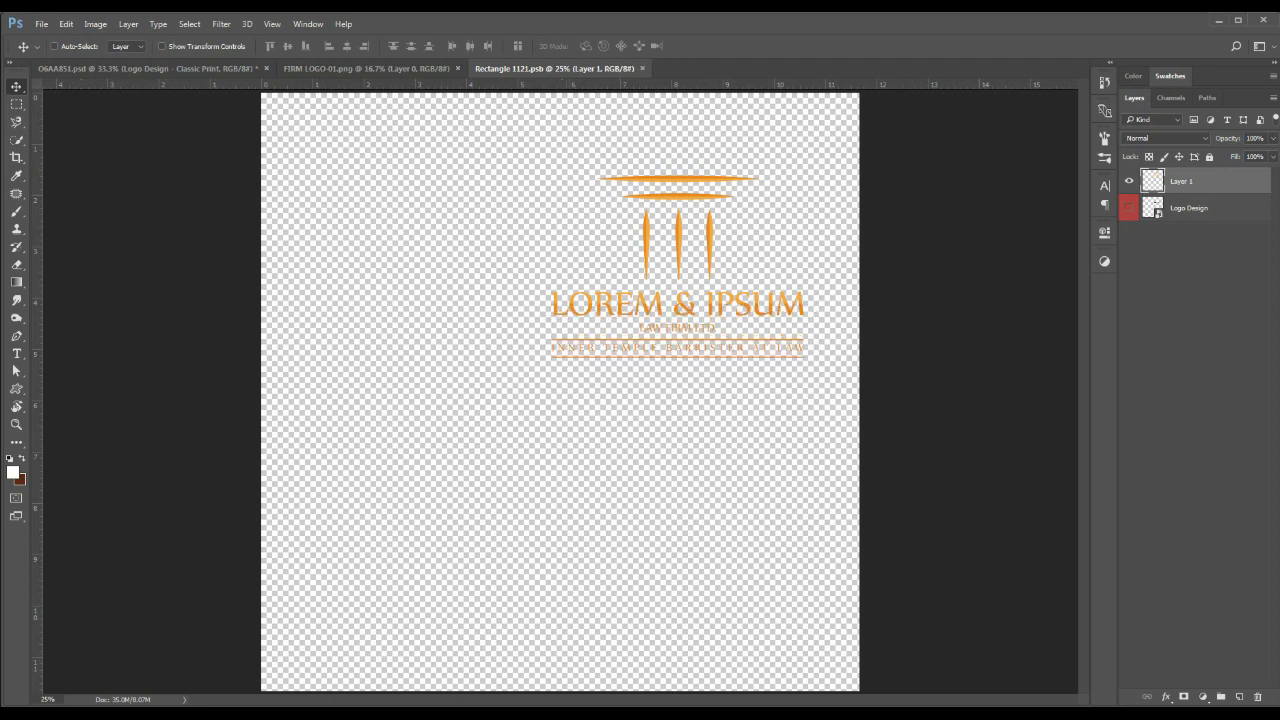
left_click(147, 69)
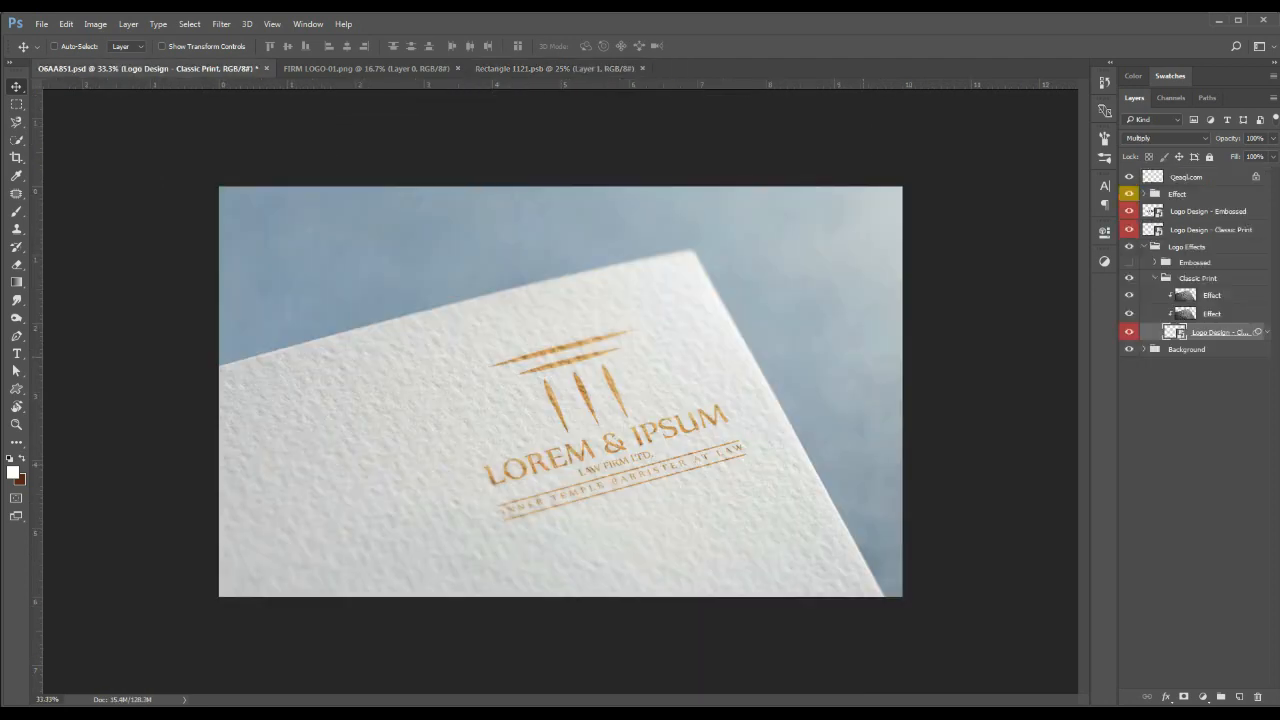
- Close the saved smart object document and the FIRM LOGO-01 document, leaving only the mockup open
left_click(530, 69)
left_click(642, 69)
left_click(400, 69)
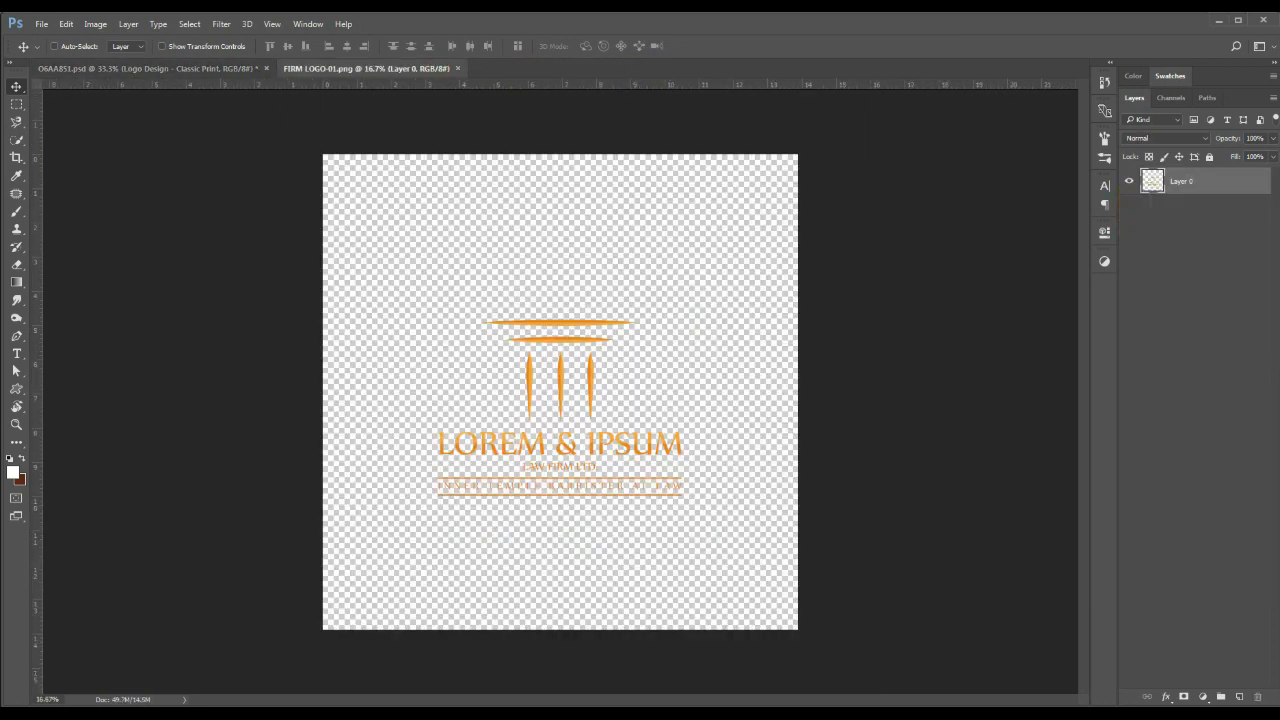
left_click(458, 68)
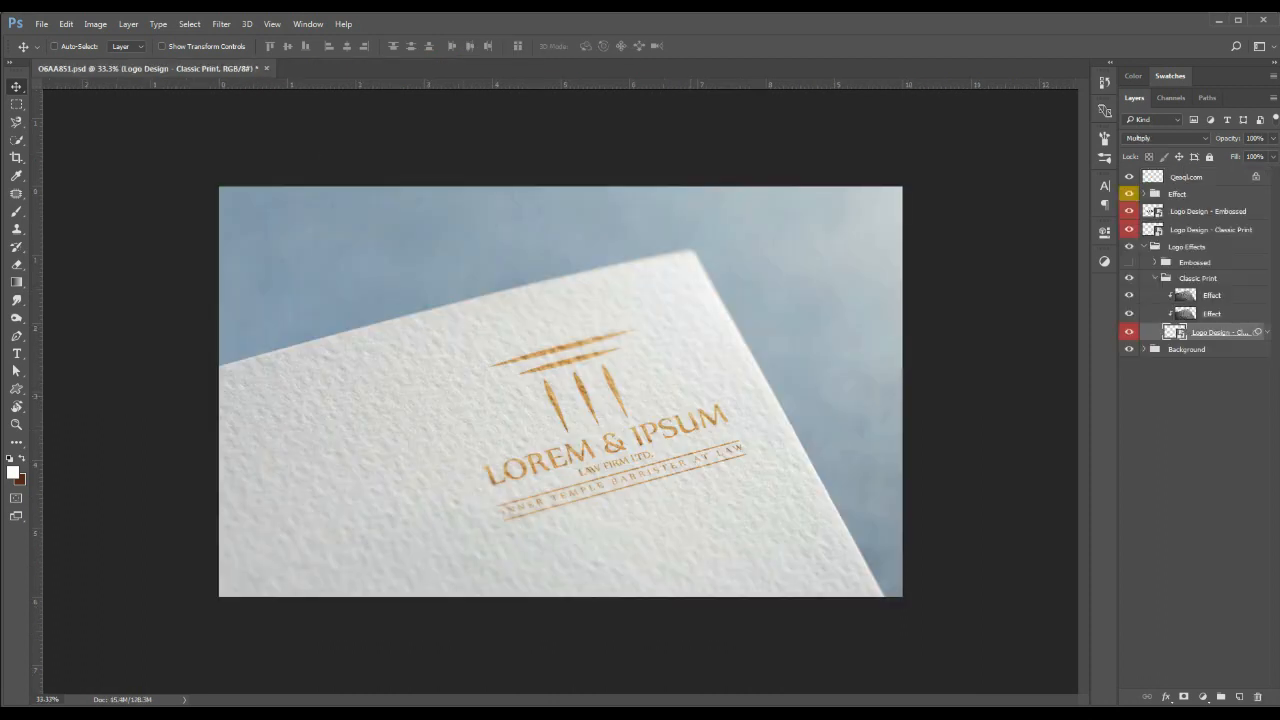